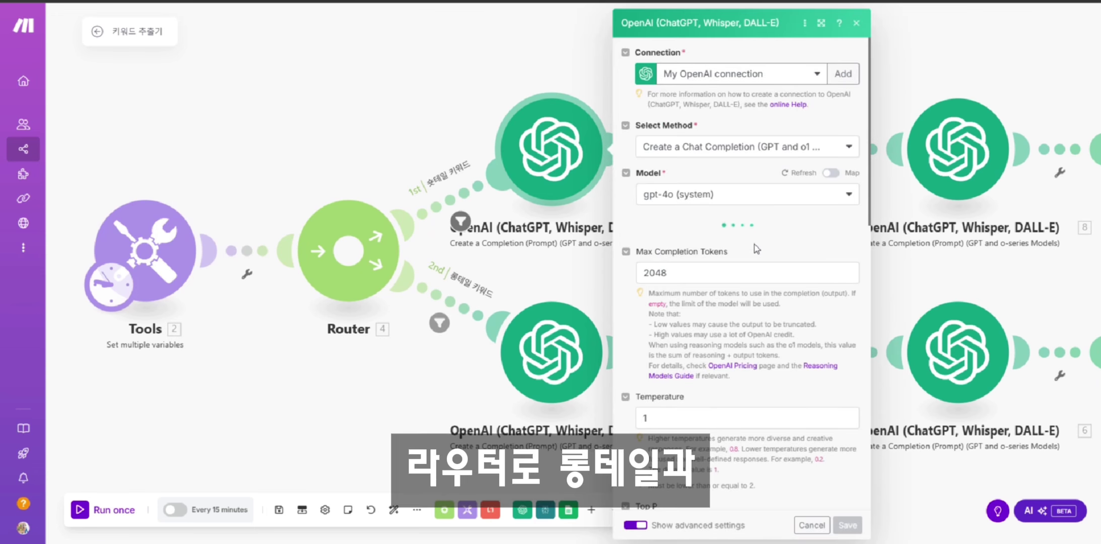
- Review the assistant and user message prompts in the short-tail route's first OpenAI module
scroll(762, 243, down, 3)
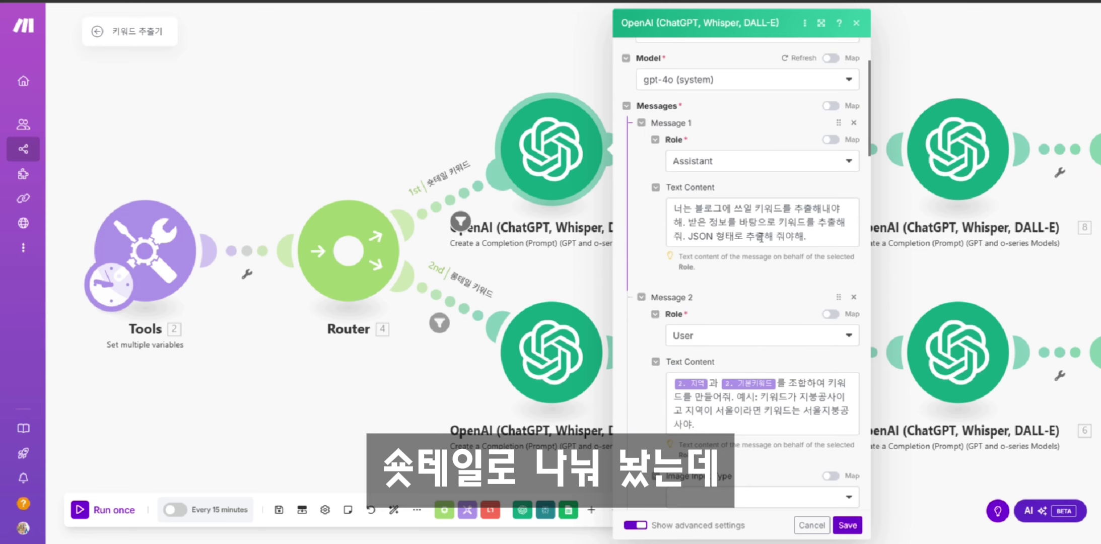
click(797, 236)
scroll(797, 236, down, 2)
click(798, 270)
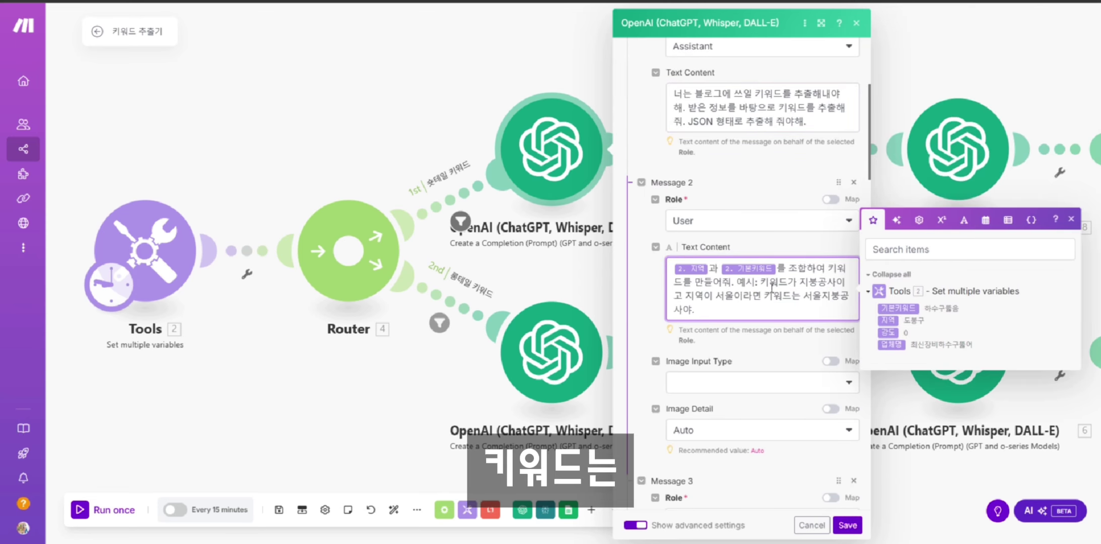
drag(669, 288, 775, 309)
click(792, 314)
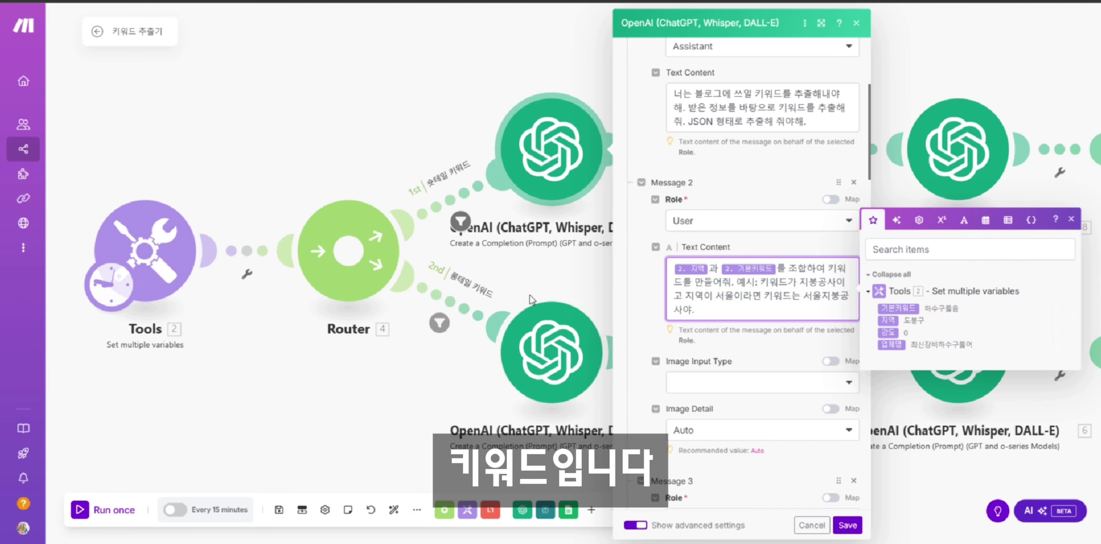
- Examine the Message 2 prompt in the long-tail route's first OpenAI module, including its region-and-keyword example
click(548, 346)
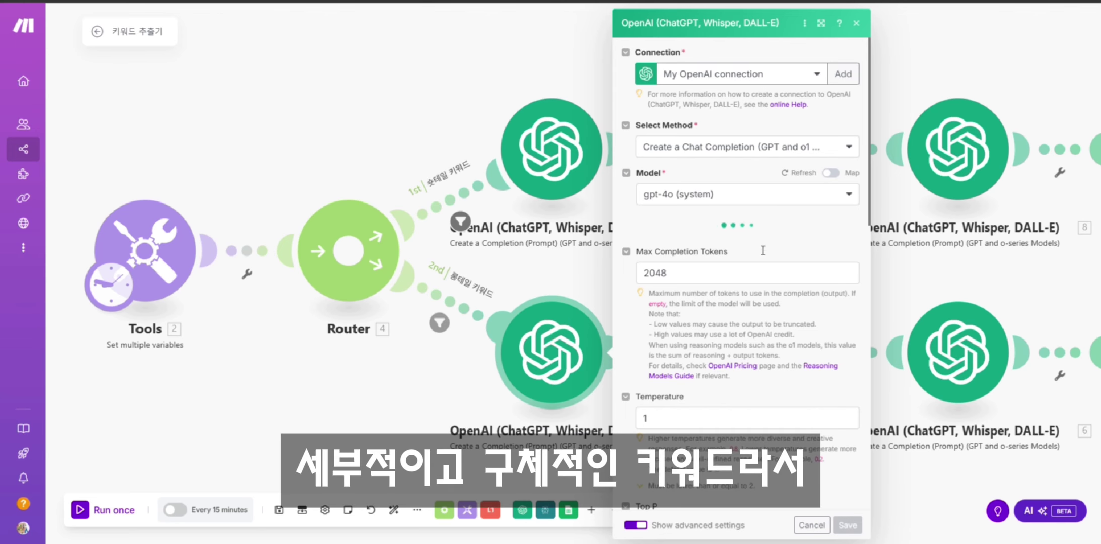
scroll(764, 254, down, 5)
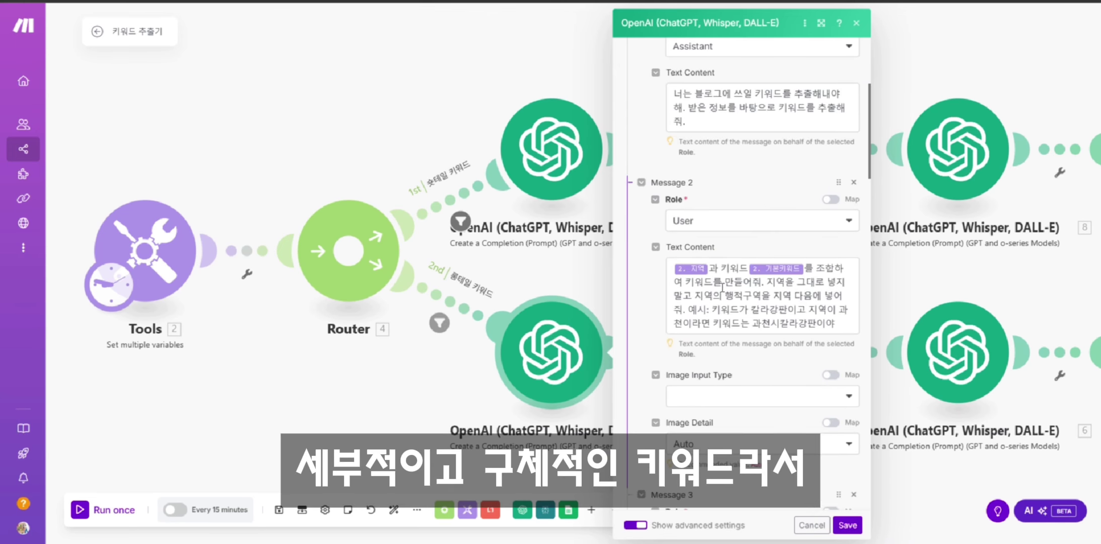
click(721, 275)
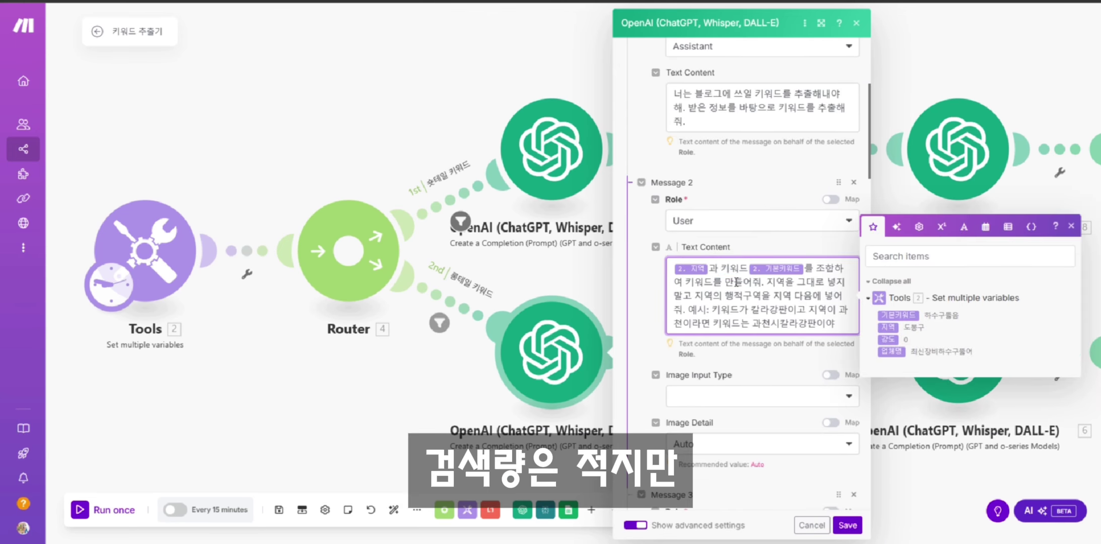
drag(813, 268, 835, 332)
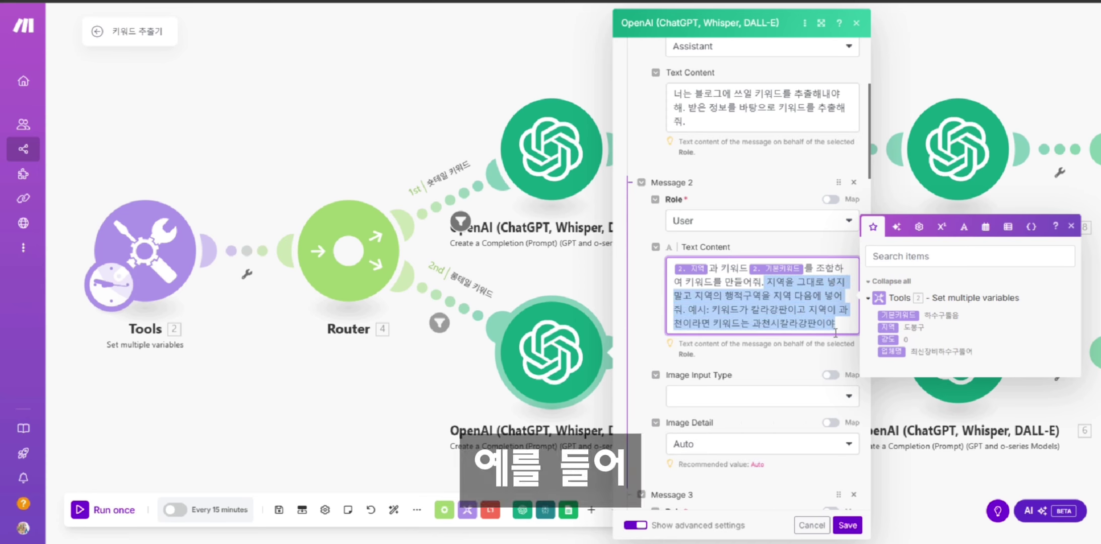
click(774, 324)
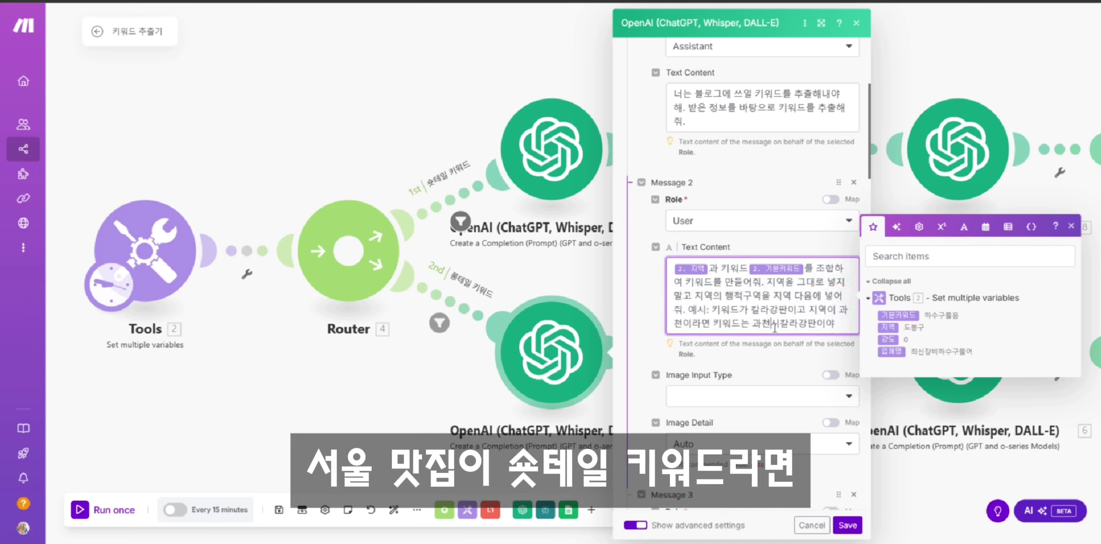
- Remove 시 from the example keyword 과천시칼라강판이야 at the end of the long-tail Message 2 prompt
drag(813, 297, 834, 325)
click(781, 323)
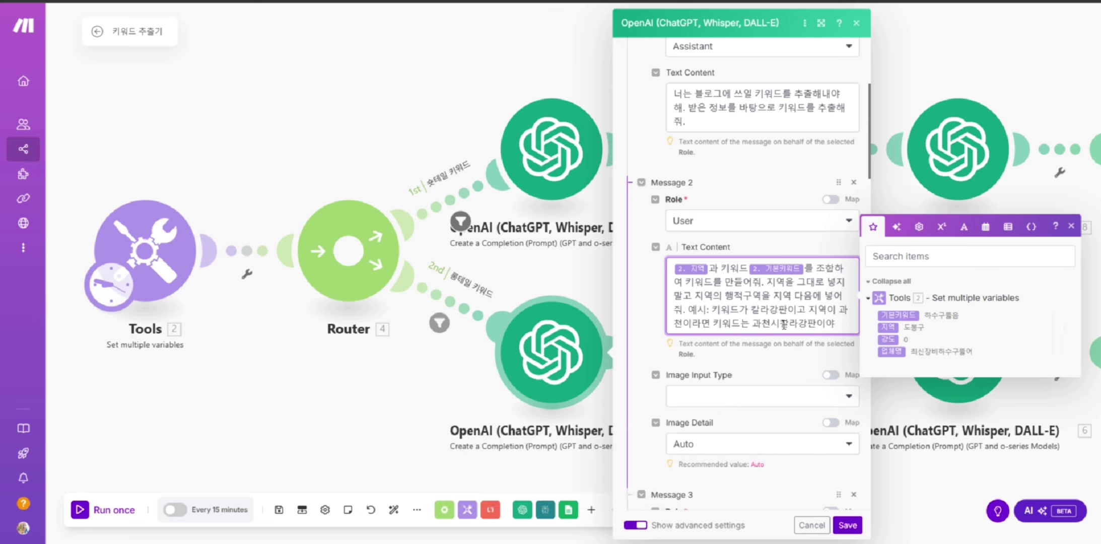
key(BackSpace)
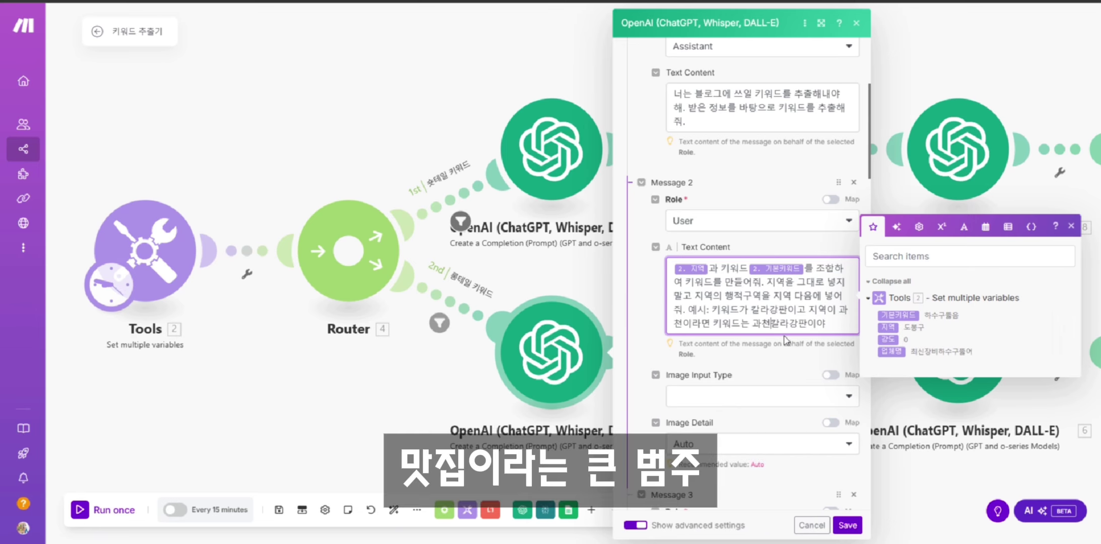
drag(712, 296, 823, 311)
click(821, 312)
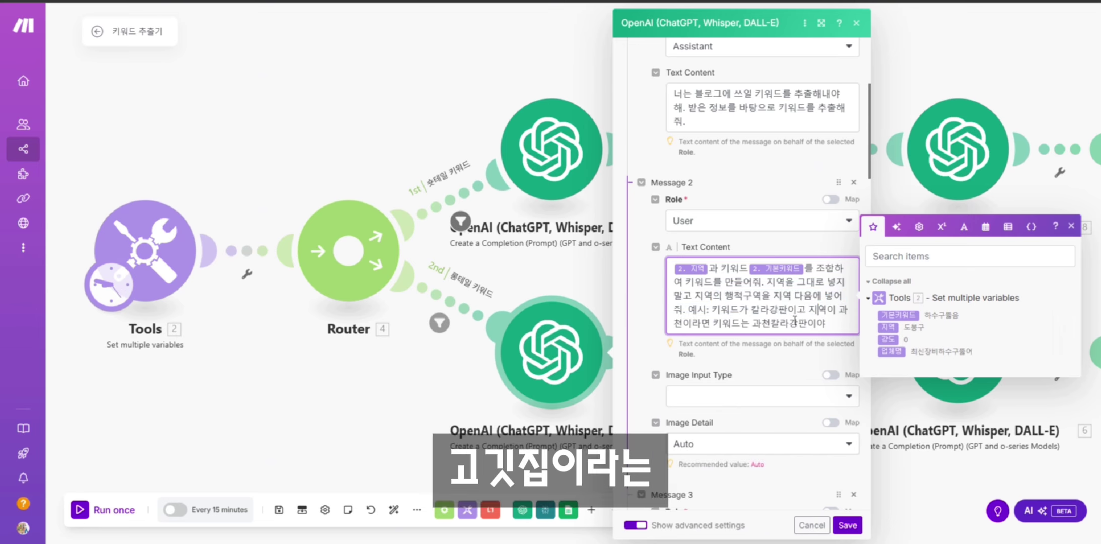
drag(825, 268, 834, 305)
drag(771, 323, 778, 315)
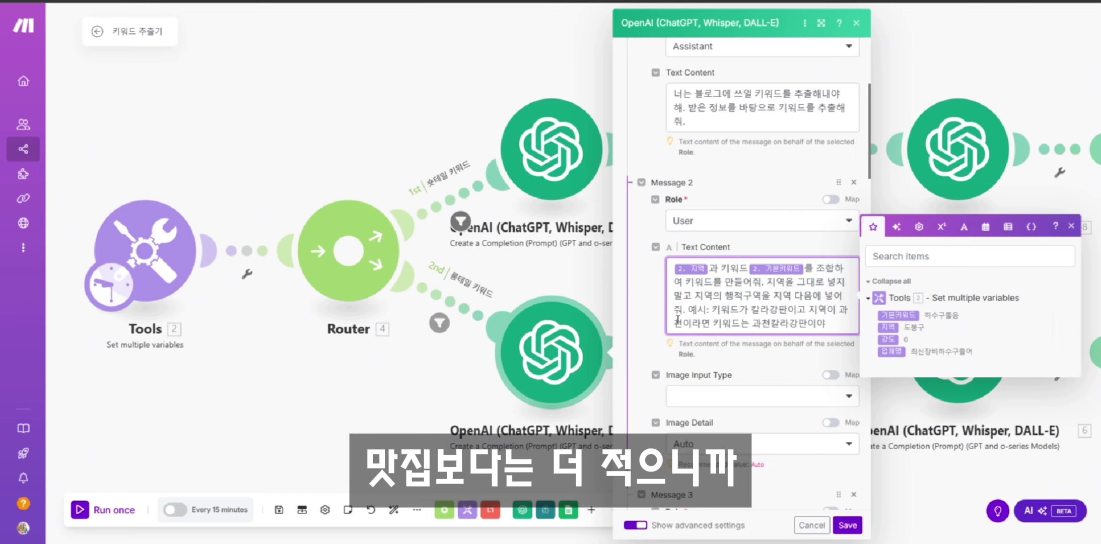
- Change the example region phrase in the long-tail prompt to 원주라면
key(BackSpace)
key(BackSpace)
text(원)
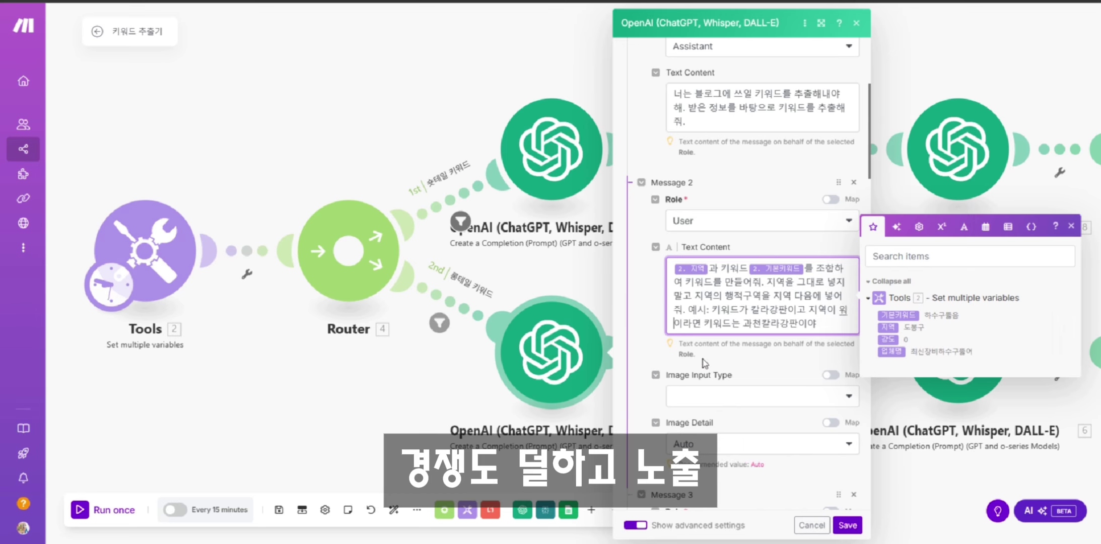
text(주)
key(BackSpace)
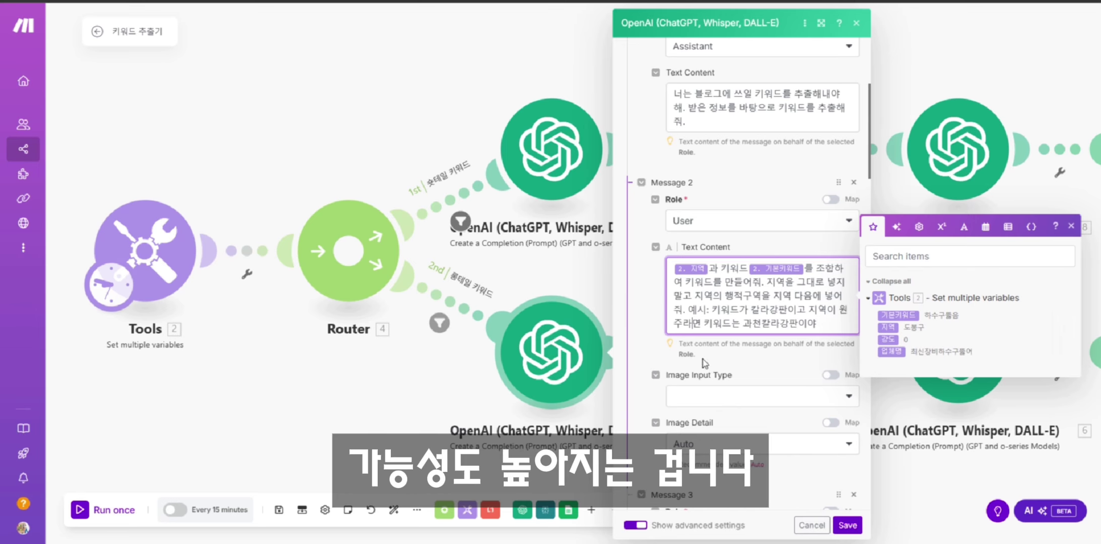
- Replace the region part of the example keyword with 원주개운동, so it reads 원주개운동칼라강판이야
key(Right)
key(Right)
key(Right)
key(Right)
key(Right)
key(Right)
key(Right)
key(Right)
key(Right)
key(Right)
key(BackSpace)
key(BackSpace)
text(원)
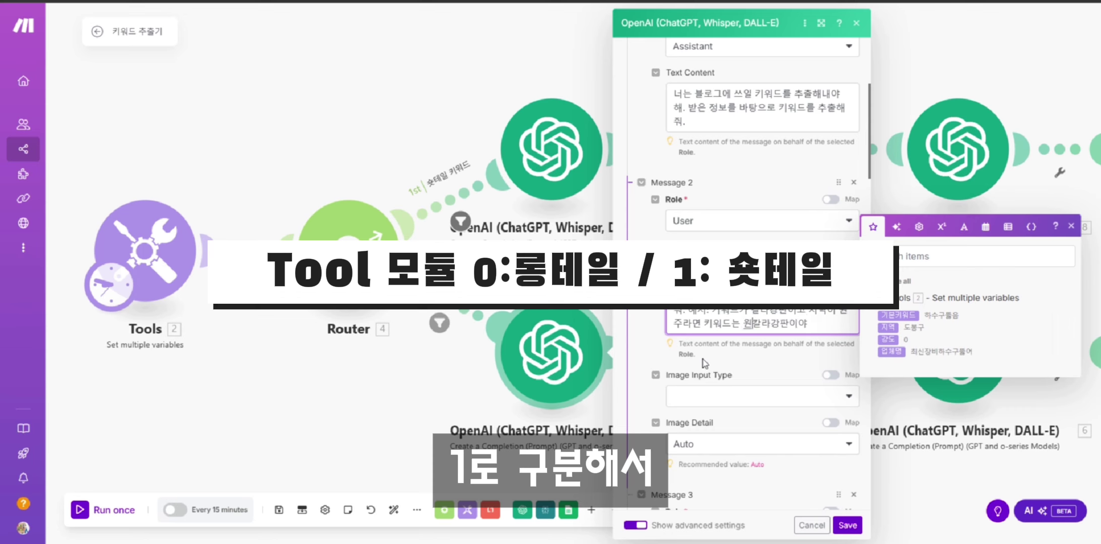
text(주개운도)
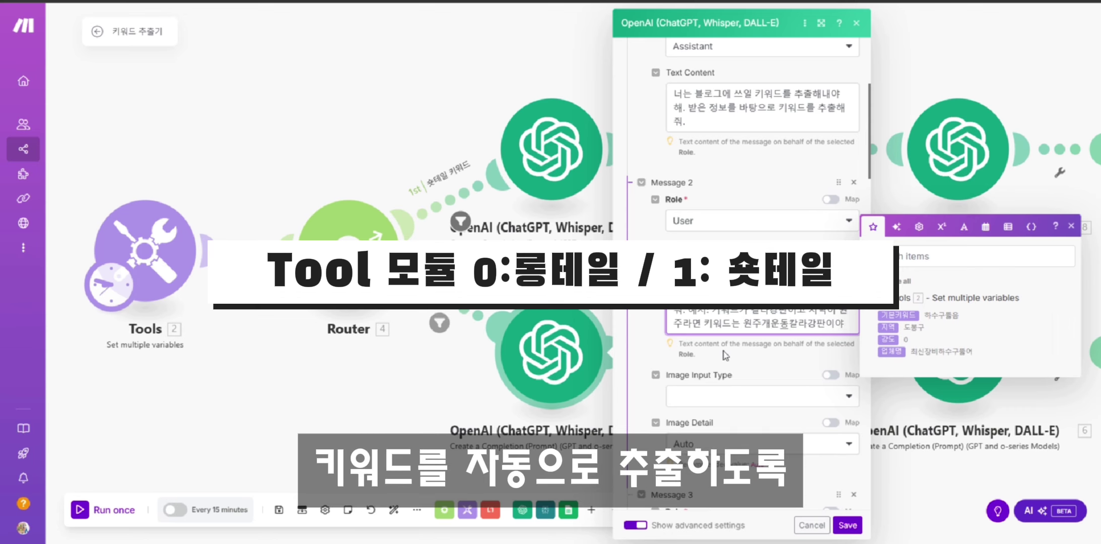
- Check the JSON format message and the response format of the long-tail OpenAI module, and save the module
click(765, 369)
scroll(769, 389, down, 8)
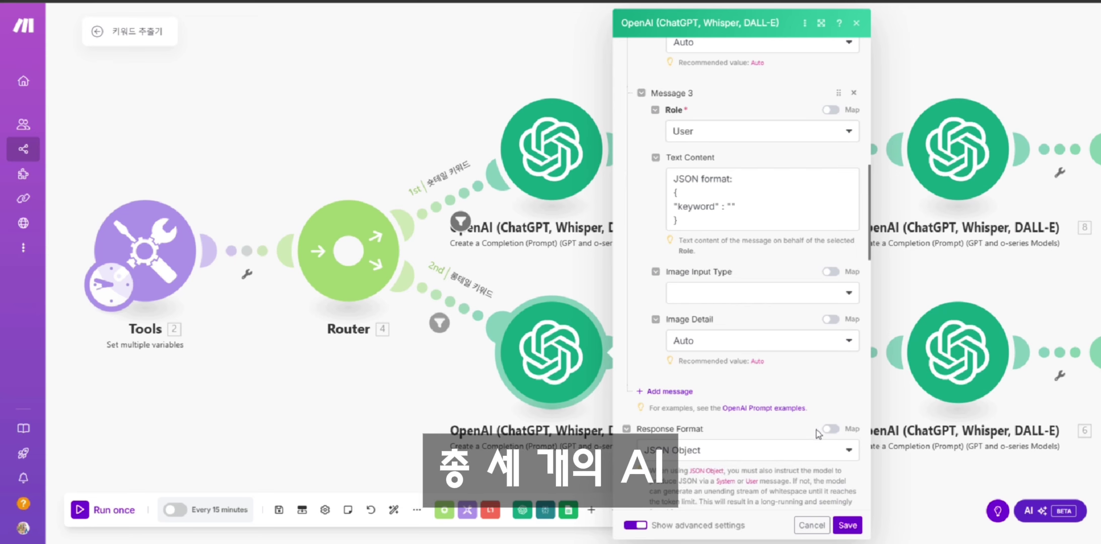
scroll(847, 522, up, 10)
click(847, 523)
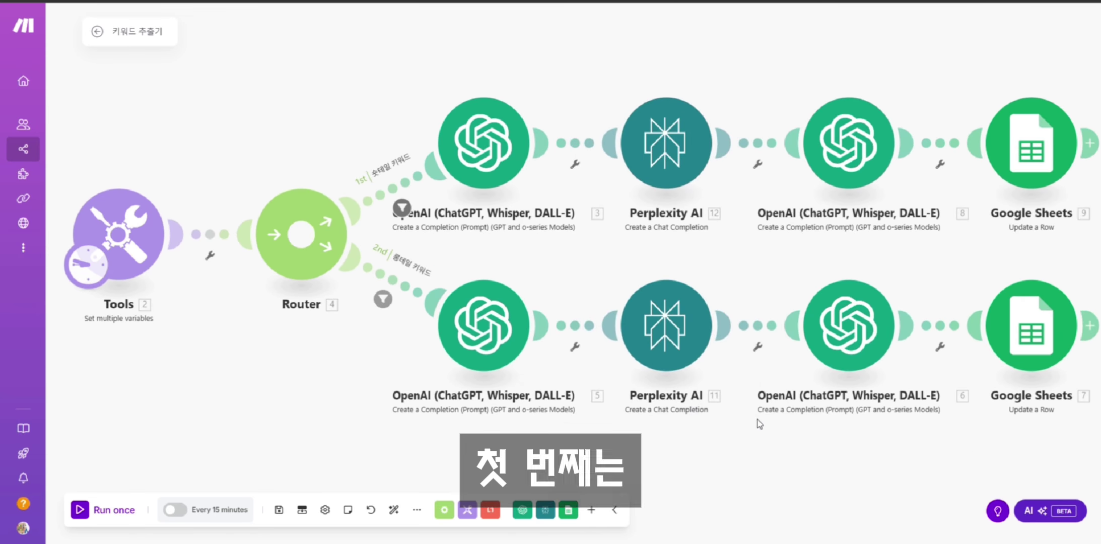
- Examine the Content prompt and message settings of the long-tail route's Perplexity AI module
click(725, 327)
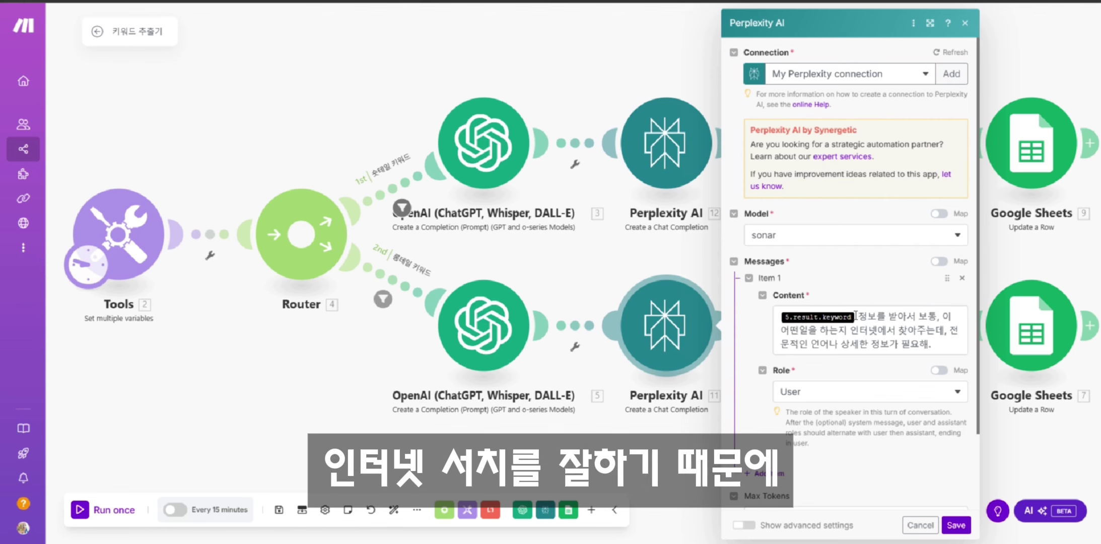
click(855, 316)
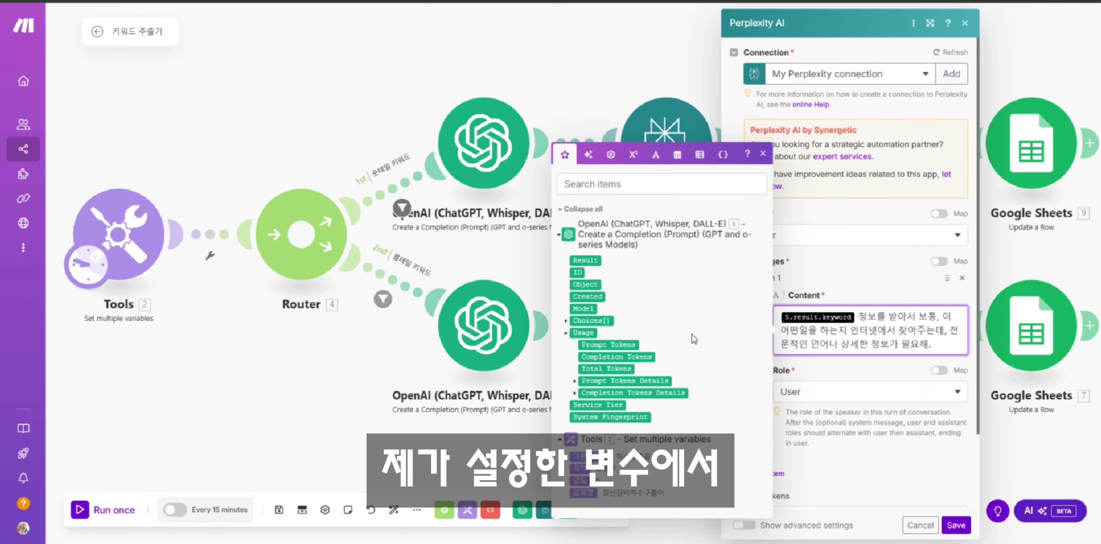
click(907, 341)
click(763, 154)
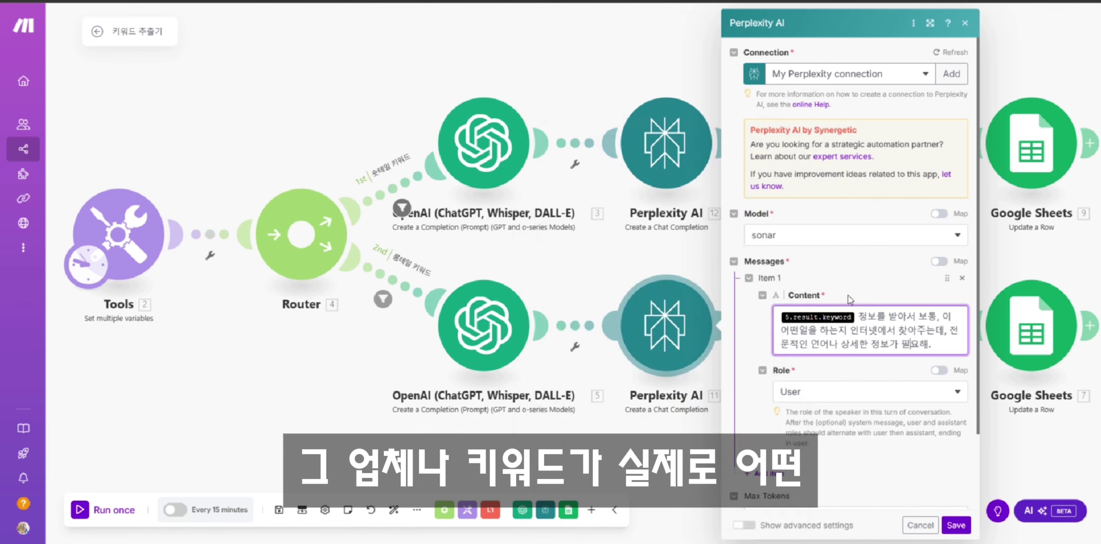
click(907, 322)
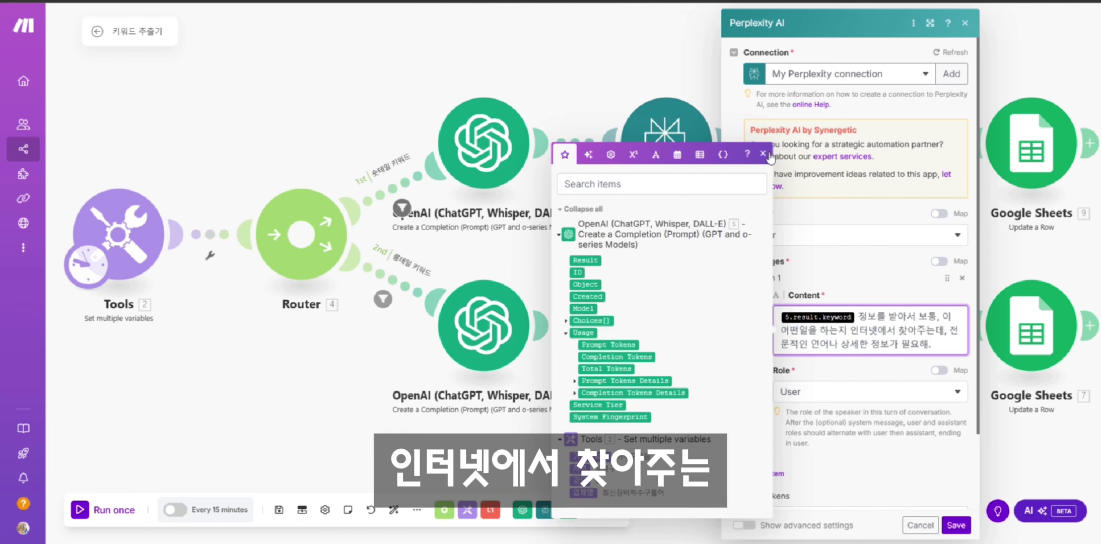
click(763, 154)
scroll(888, 282, down, 2)
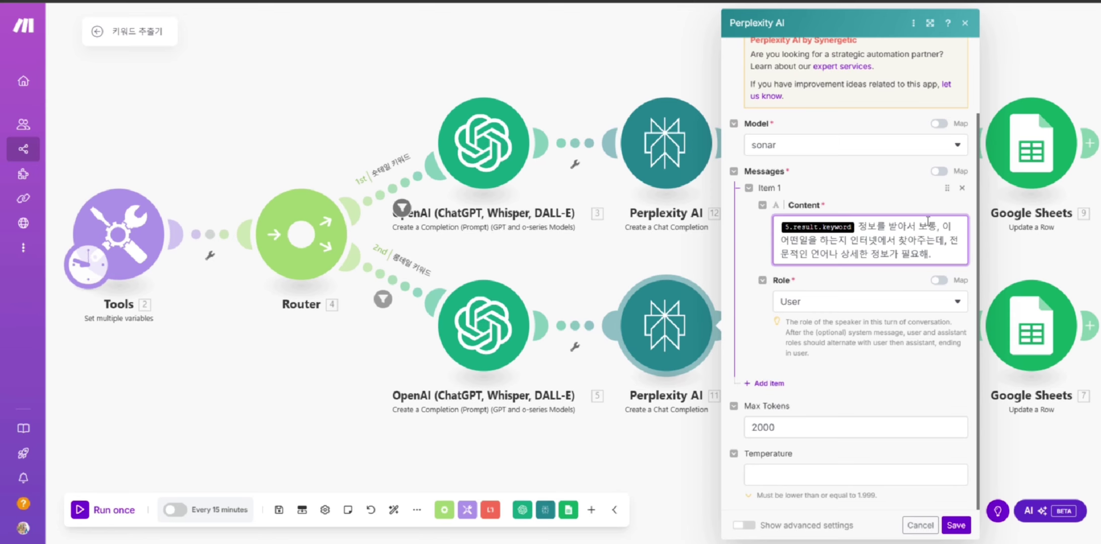
- Delete the stray 이 after 보통, in the Perplexity AI Content prompt and save the module
click(956, 227)
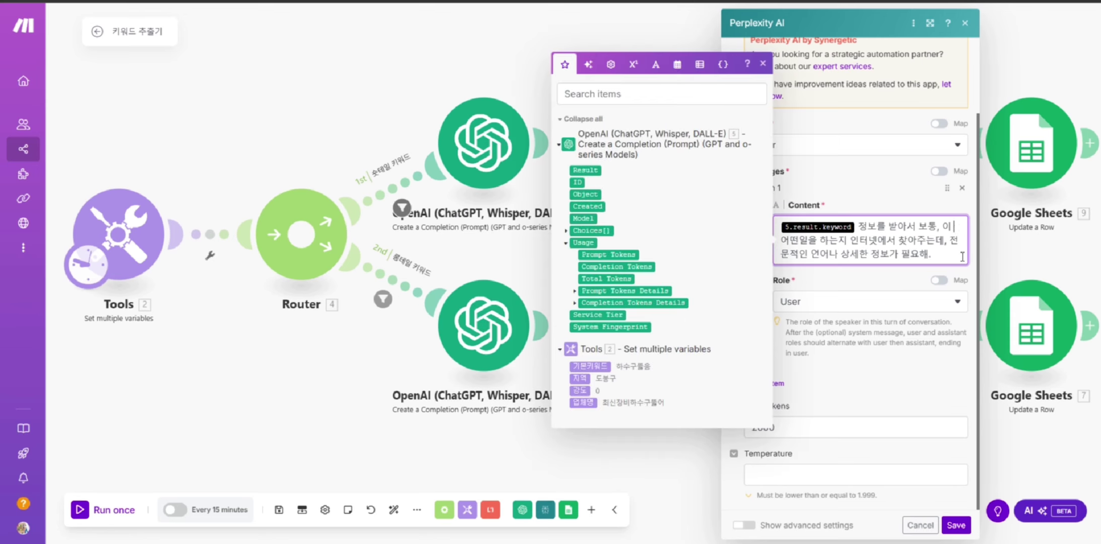
key(BackSpace)
key(BackSpace)
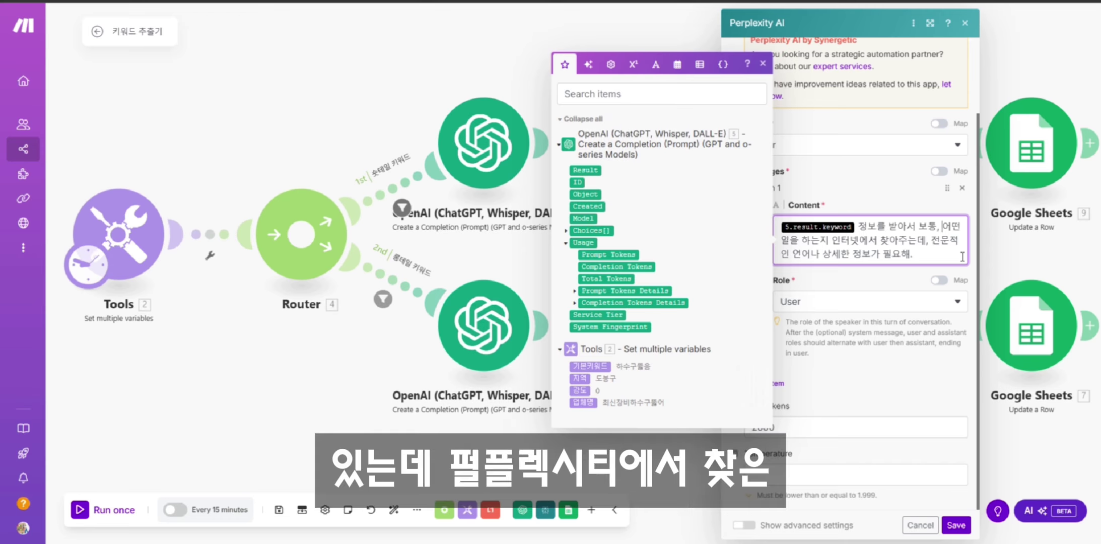
click(912, 363)
click(957, 525)
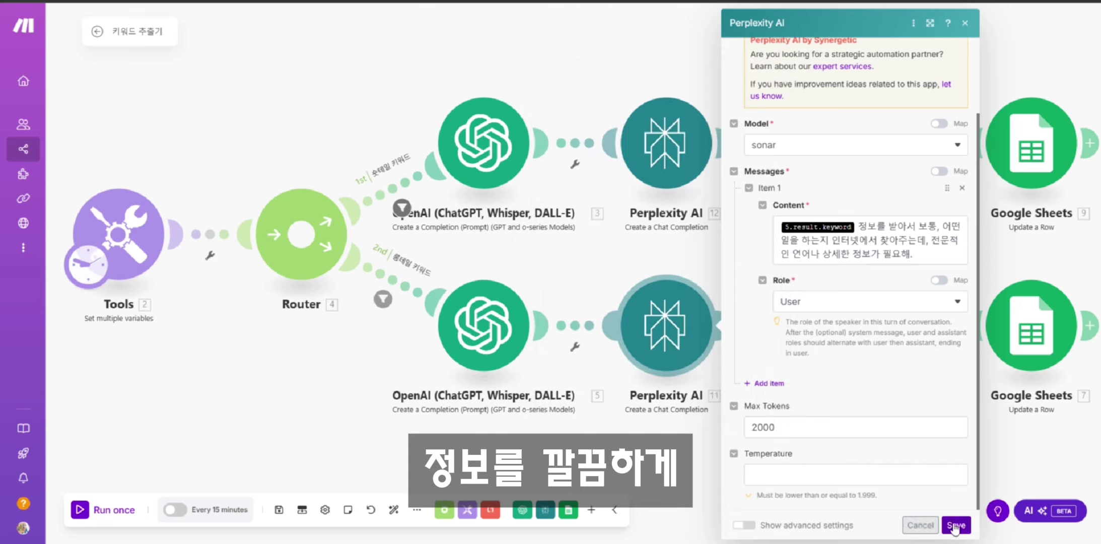
- Set the summary length to 두 줄 in the Message 1 prompt of the long-tail route's last OpenAI module and save it
drag(844, 426, 595, 369)
click(643, 267)
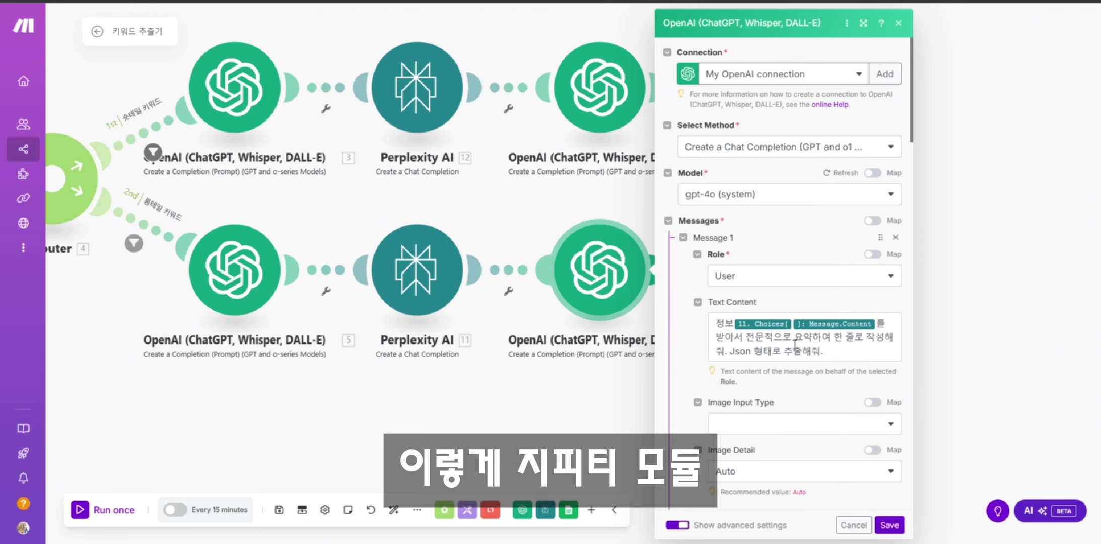
click(838, 339)
double_click(837, 343)
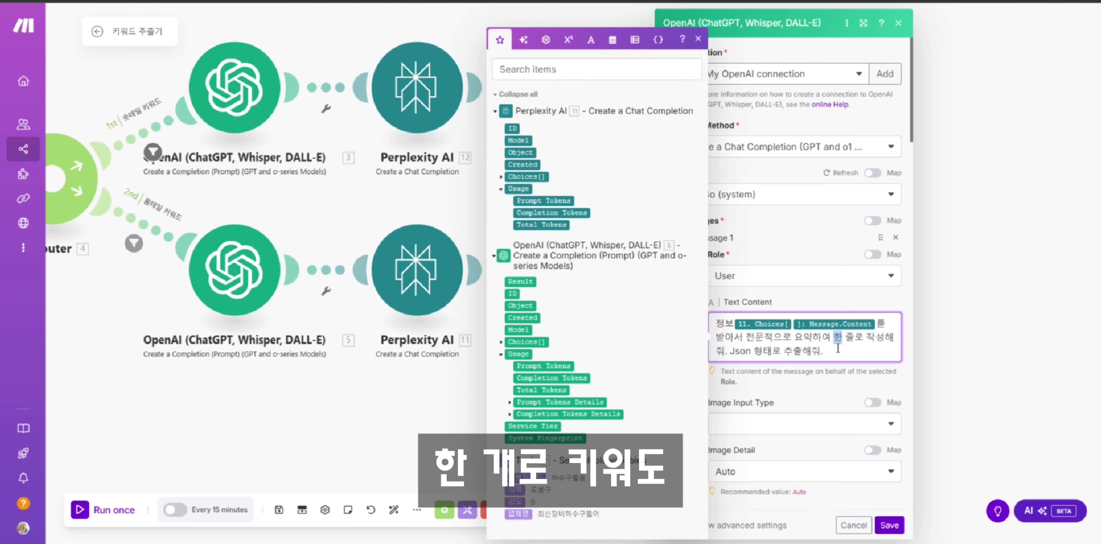
text(두)
click(851, 371)
scroll(851, 371, down, 3)
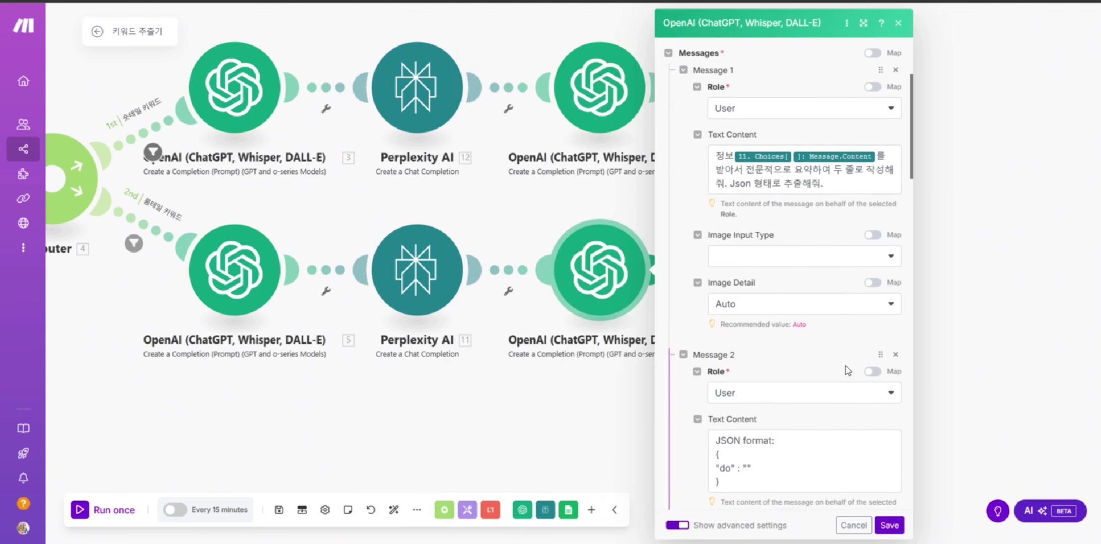
scroll(866, 403, down, 3)
click(888, 525)
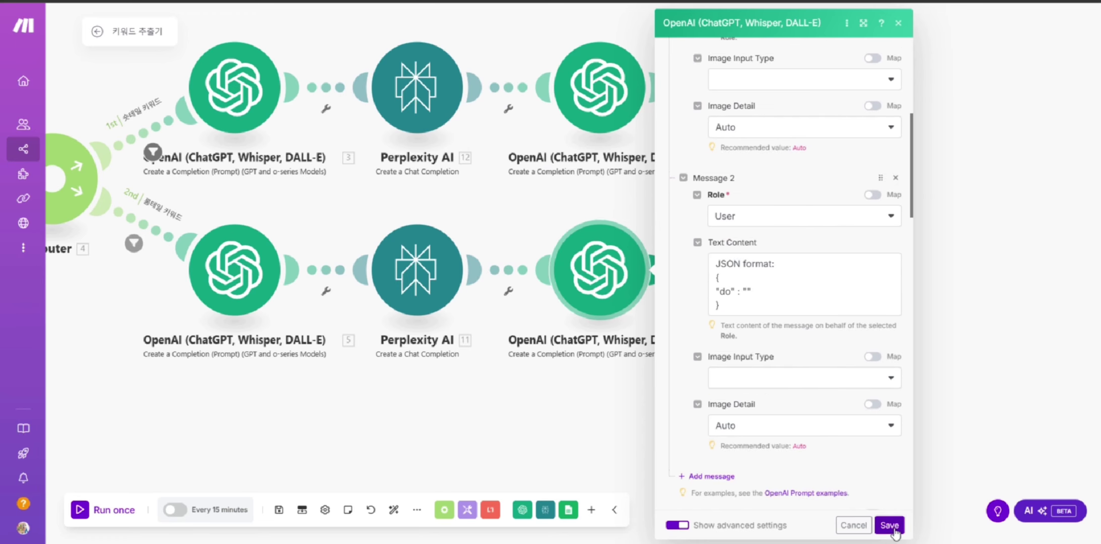
- Examine the settings of the long-tail Google Sheets module and the short-tail route's first OpenAI and Perplexity AI modules
click(964, 319)
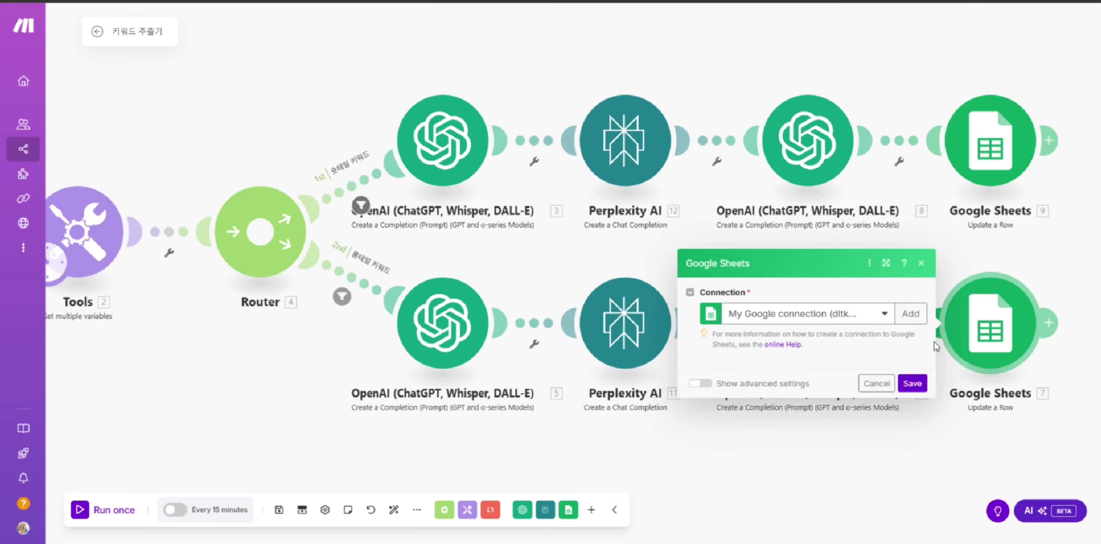
click(558, 245)
click(442, 141)
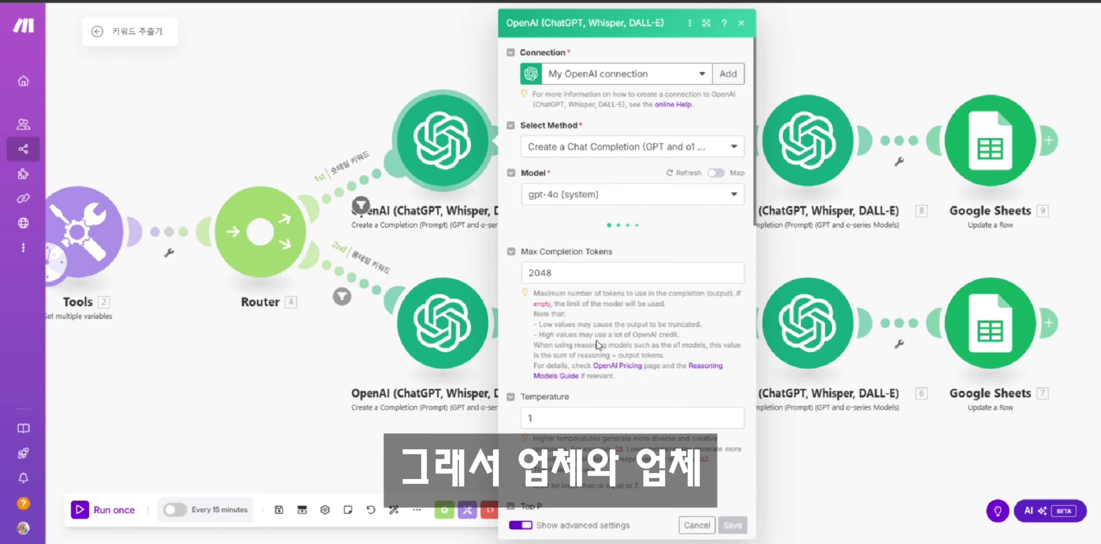
scroll(702, 294, down, 3)
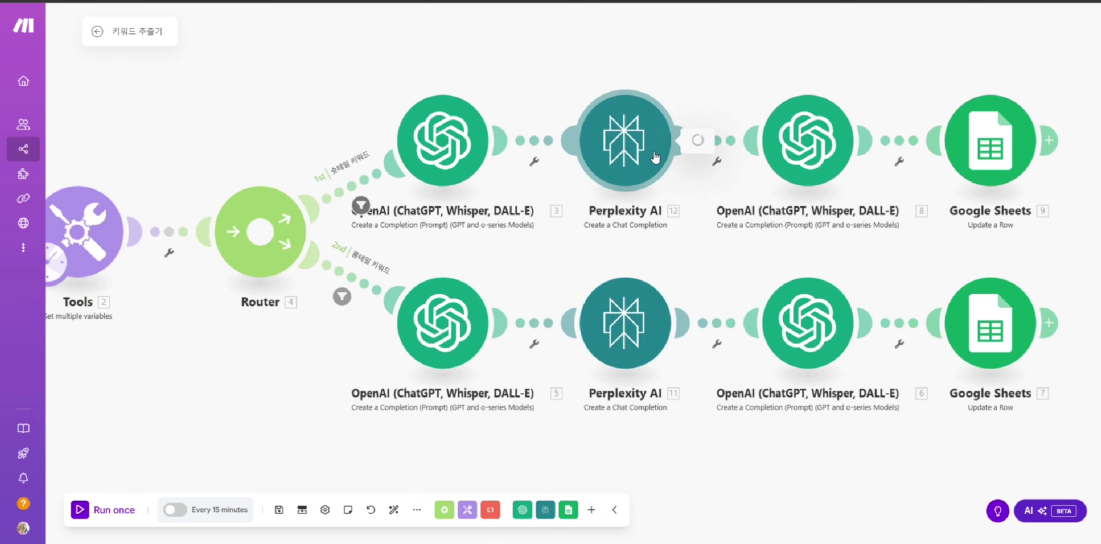
click(655, 144)
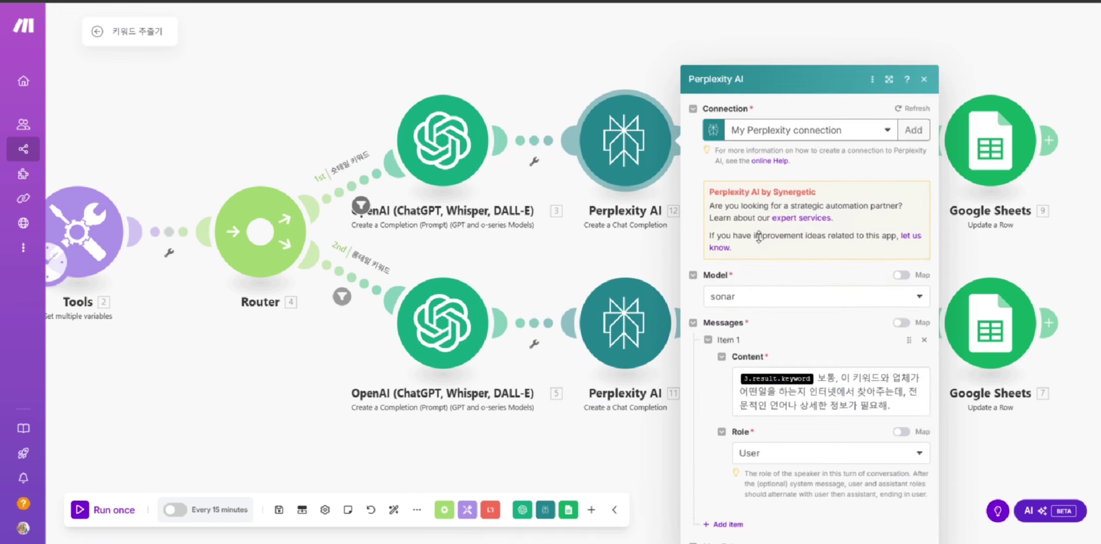
scroll(760, 241, down, 2)
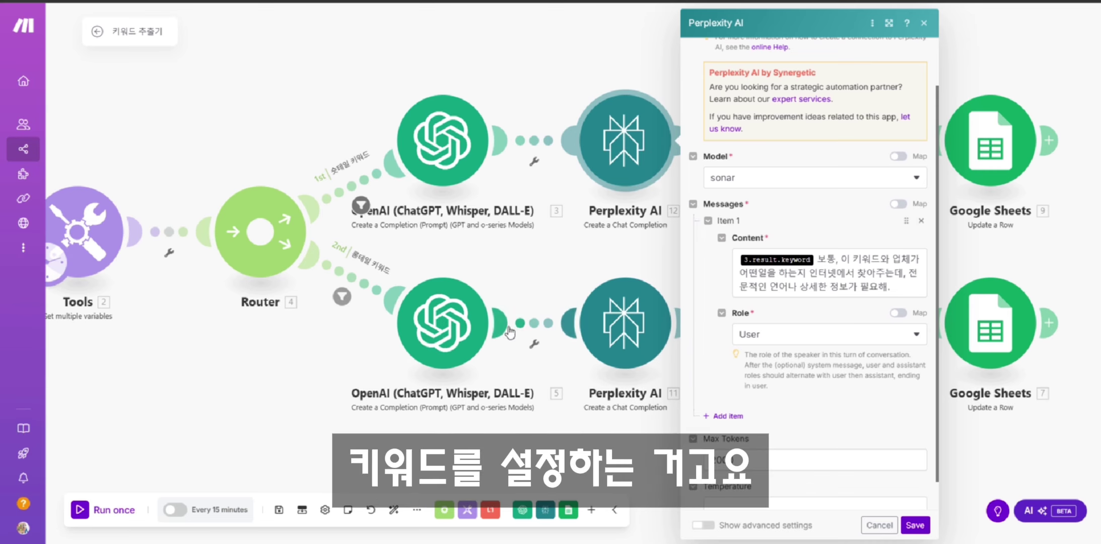
- Copy the prompt text following the keyword variable in the Content of the long-tail route's Perplexity AI module
click(615, 337)
click(614, 337)
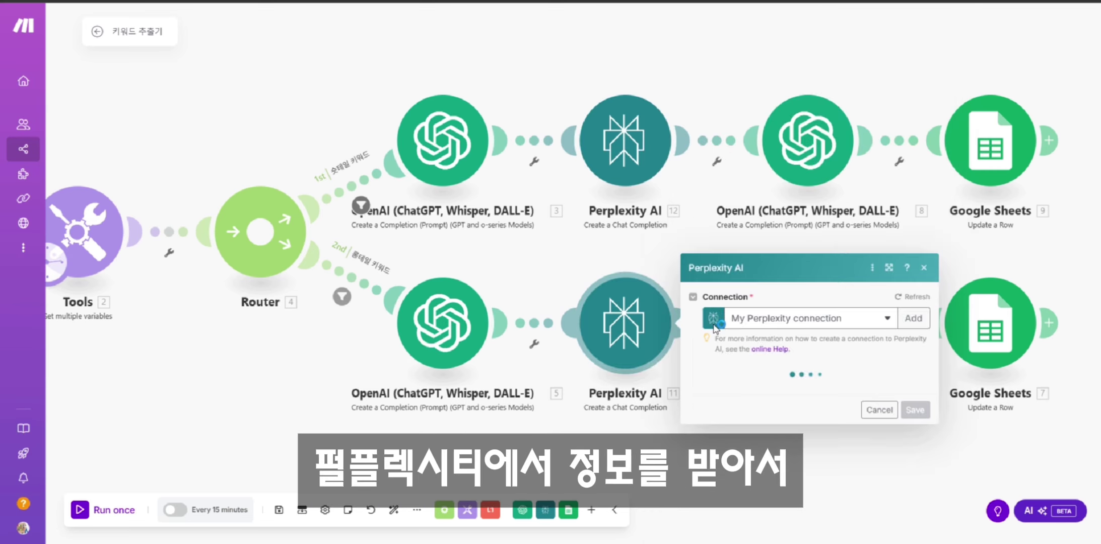
scroll(815, 341, down, 5)
scroll(816, 341, down, 1)
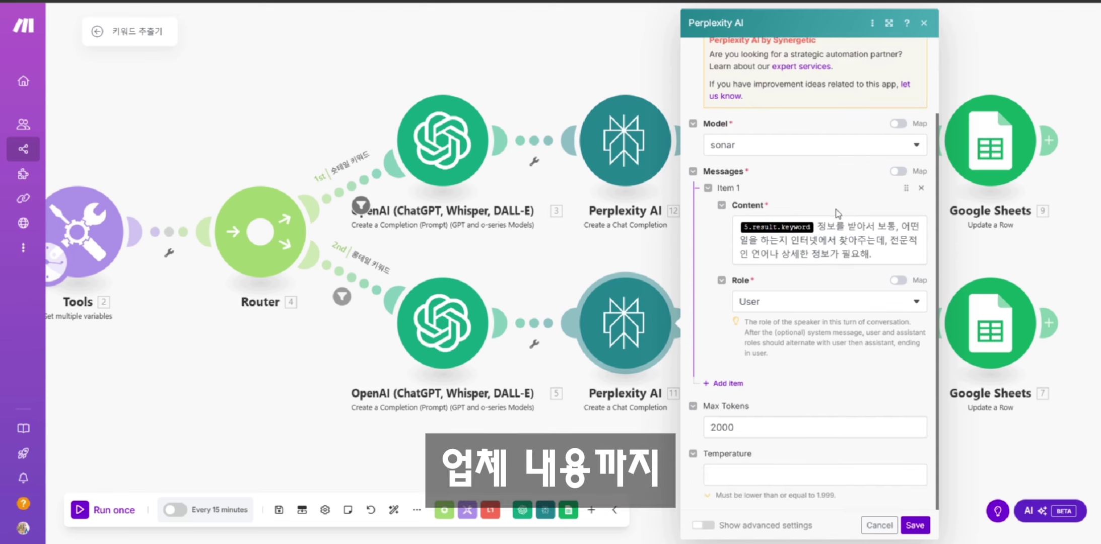
drag(872, 254, 822, 229)
key(ctrl+c)
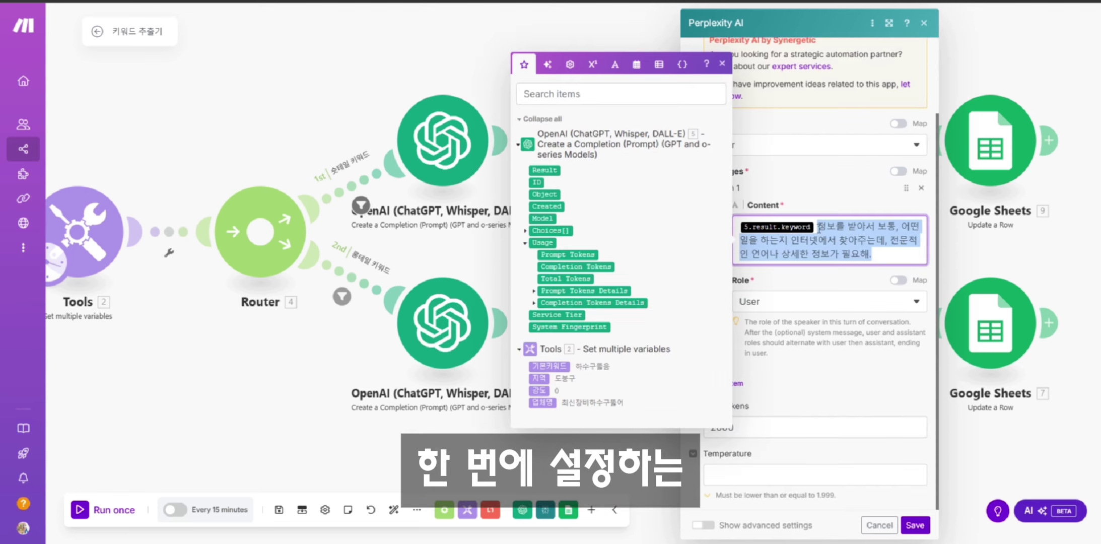
- Replace the text after the keyword variable in the short-tail Perplexity AI Content prompt with the copied text and save the module
click(616, 32)
click(613, 163)
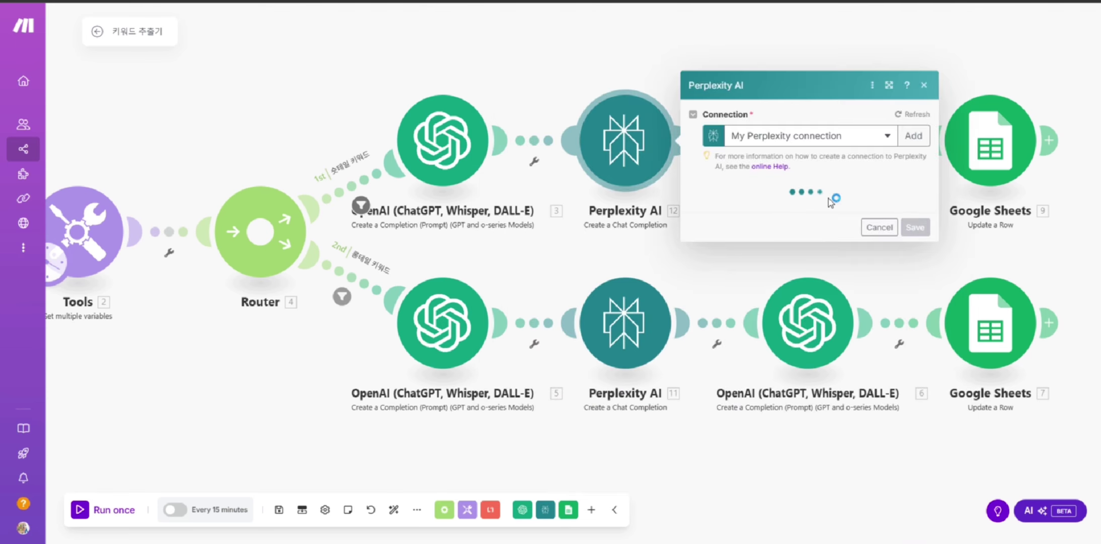
drag(890, 344, 835, 317)
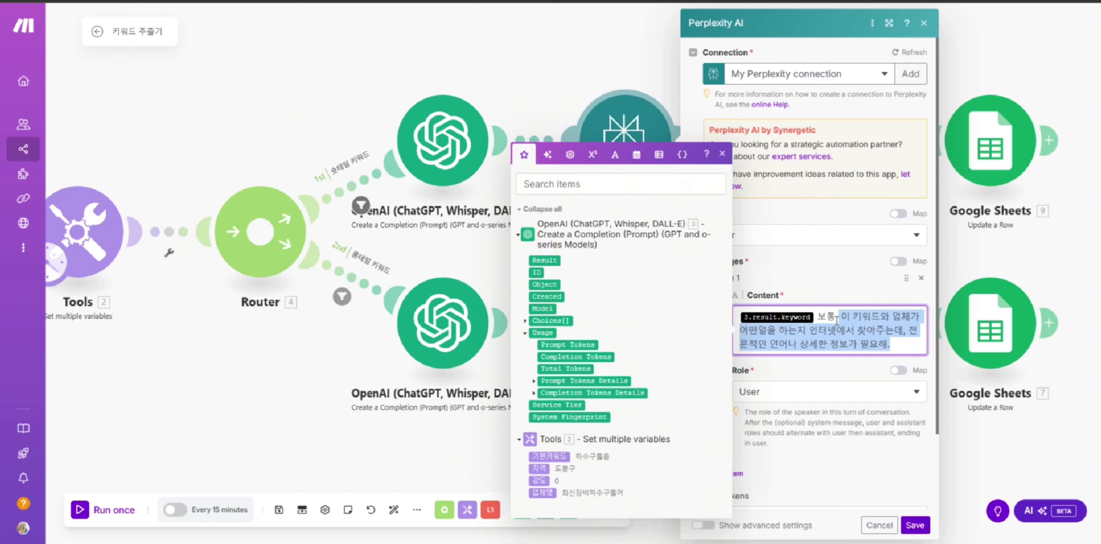
key(ctrl+v)
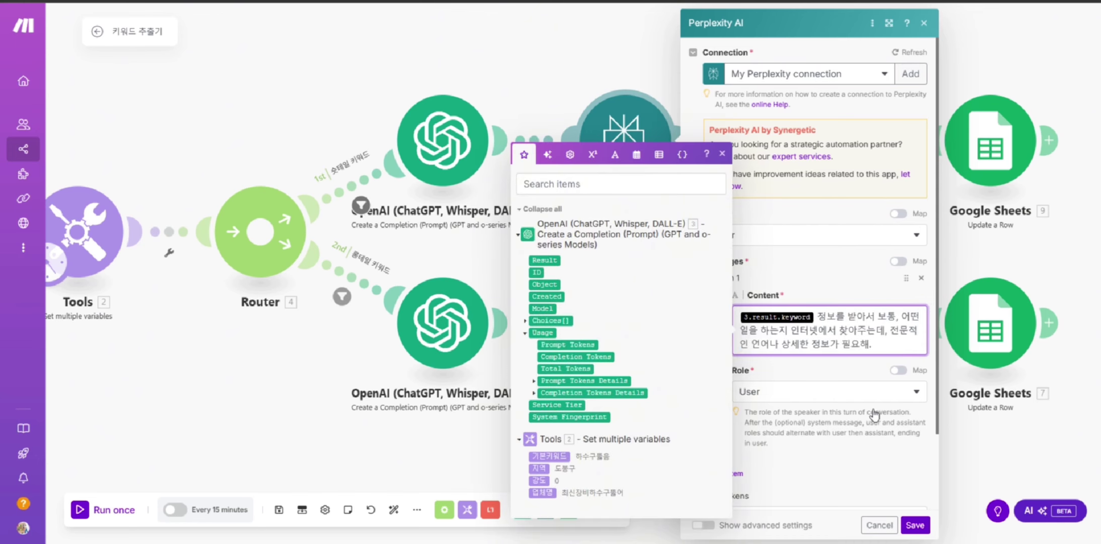
click(914, 524)
- Set the summary length to 두 줄 in the Message 1 prompt of the short-tail route's last OpenAI module and save it
click(805, 151)
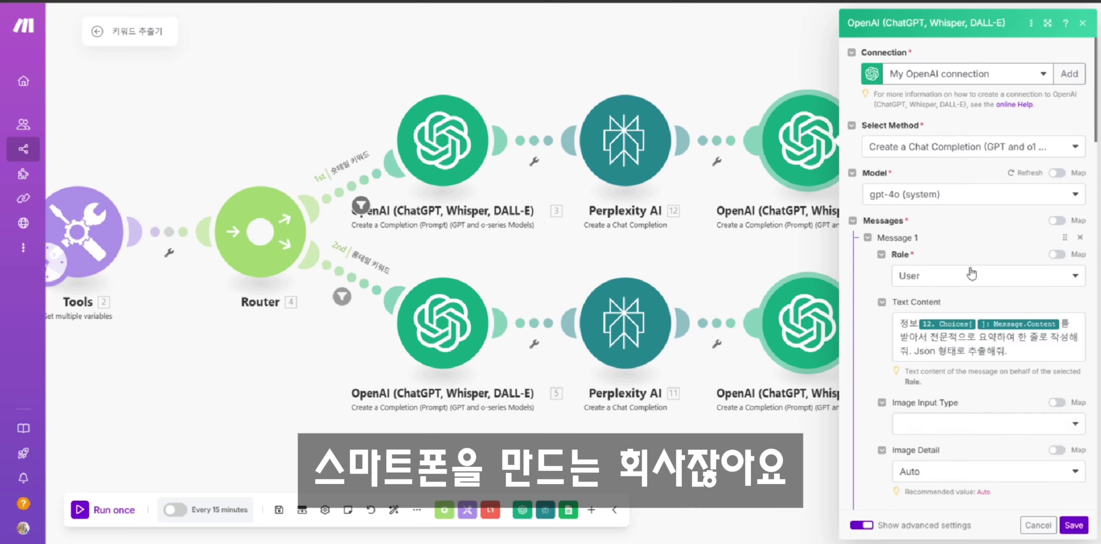
click(1025, 339)
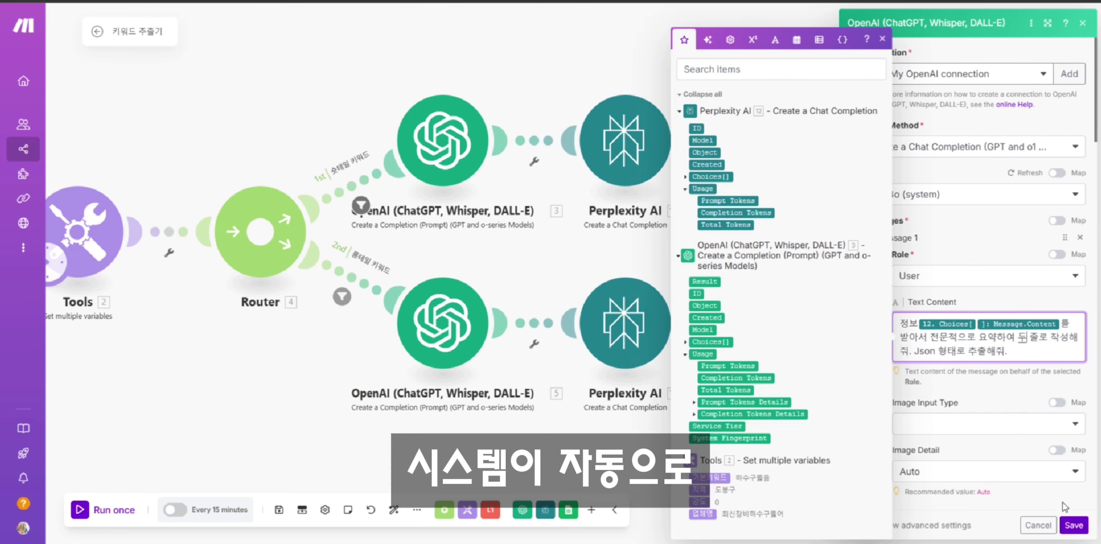
click(1072, 525)
- Examine the short-tail Google Sheets module's settings and the conditions of the 롱테일 키워드 and 숏테일 키워드 filters
drag(949, 246, 784, 263)
click(853, 241)
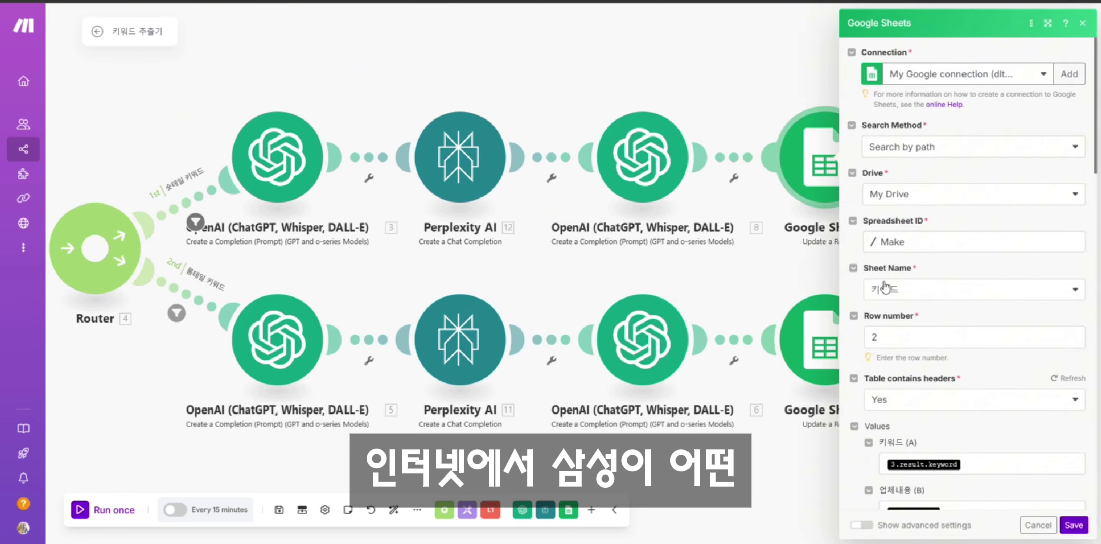
scroll(884, 287, down, 5)
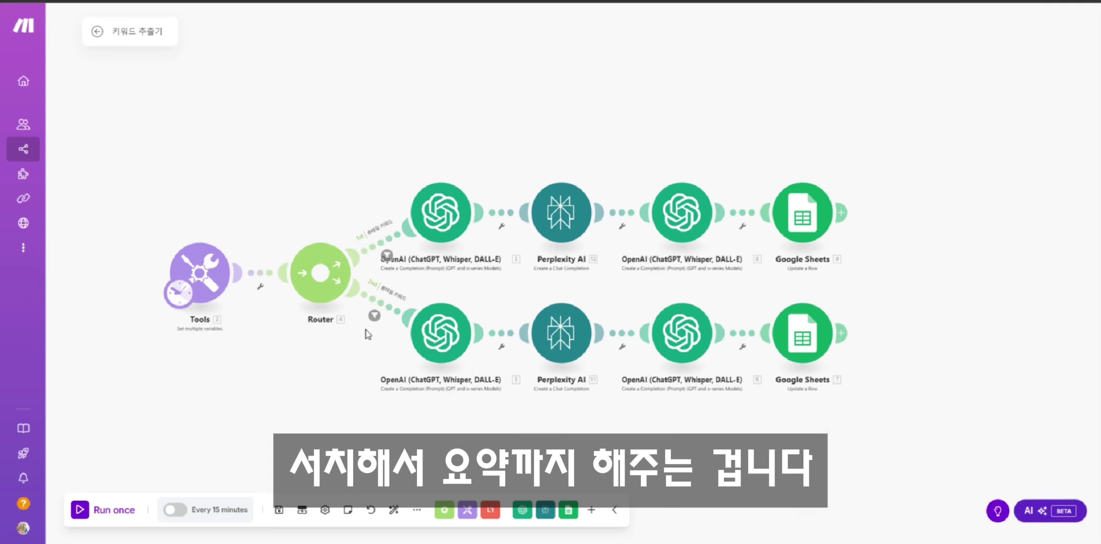
click(374, 315)
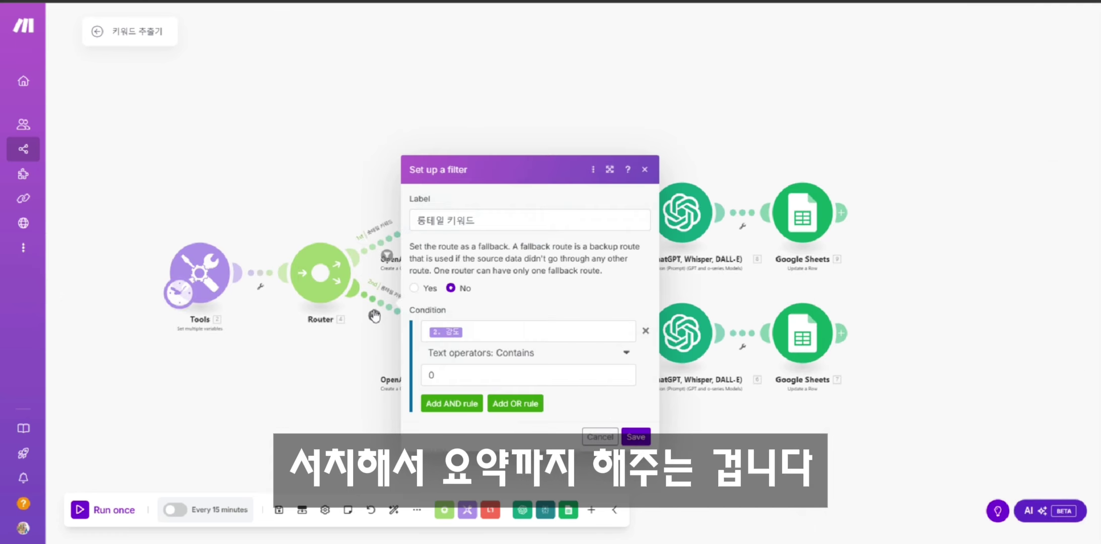
click(636, 438)
click(387, 255)
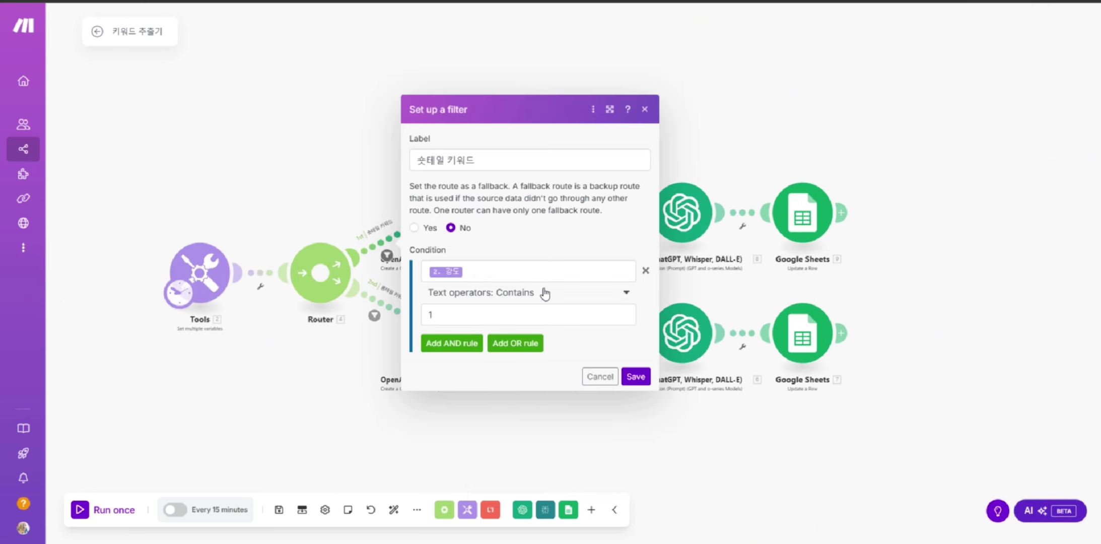
click(636, 376)
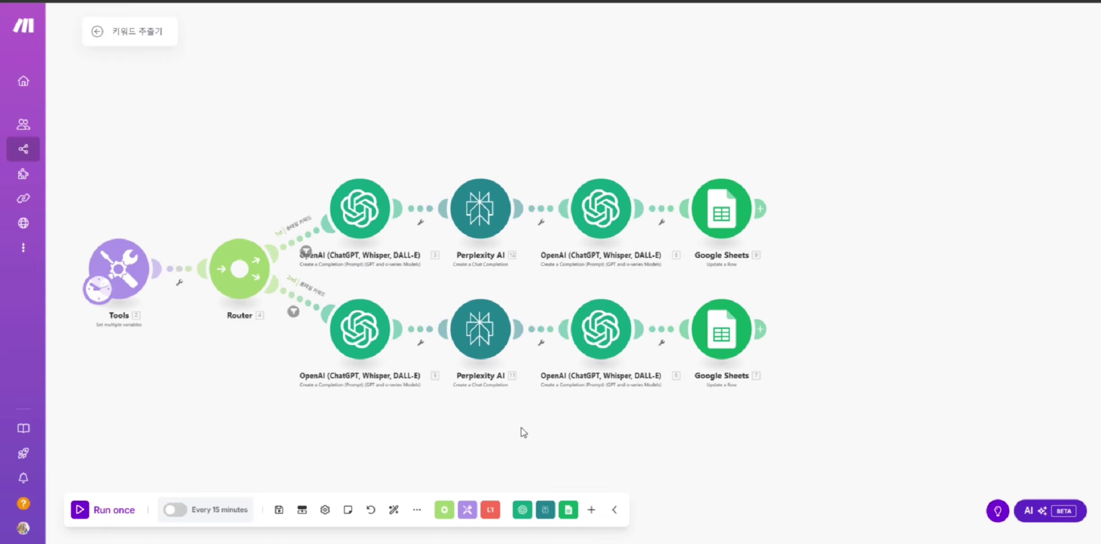
scroll(398, 420, up, 3)
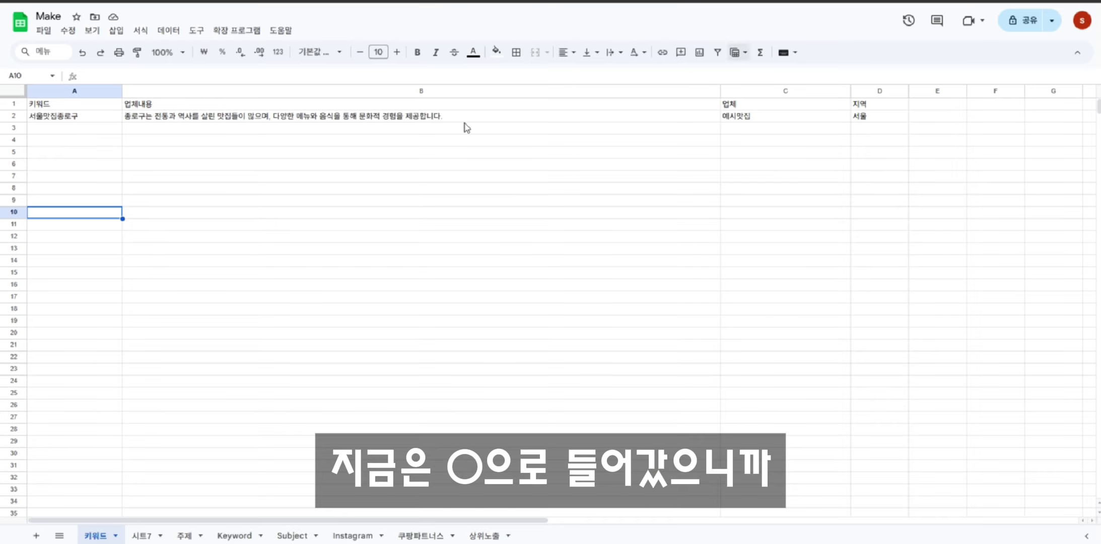
- Examine the keyword, business description, business name and region written to row 2 of the 키워드 sheet
click(72, 120)
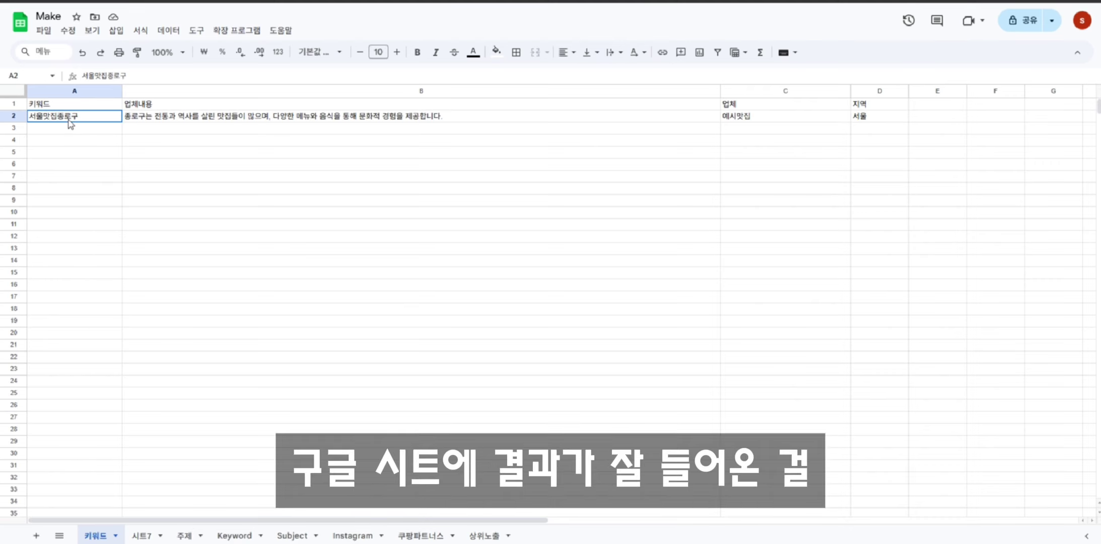
drag(70, 123, 255, 129)
click(857, 153)
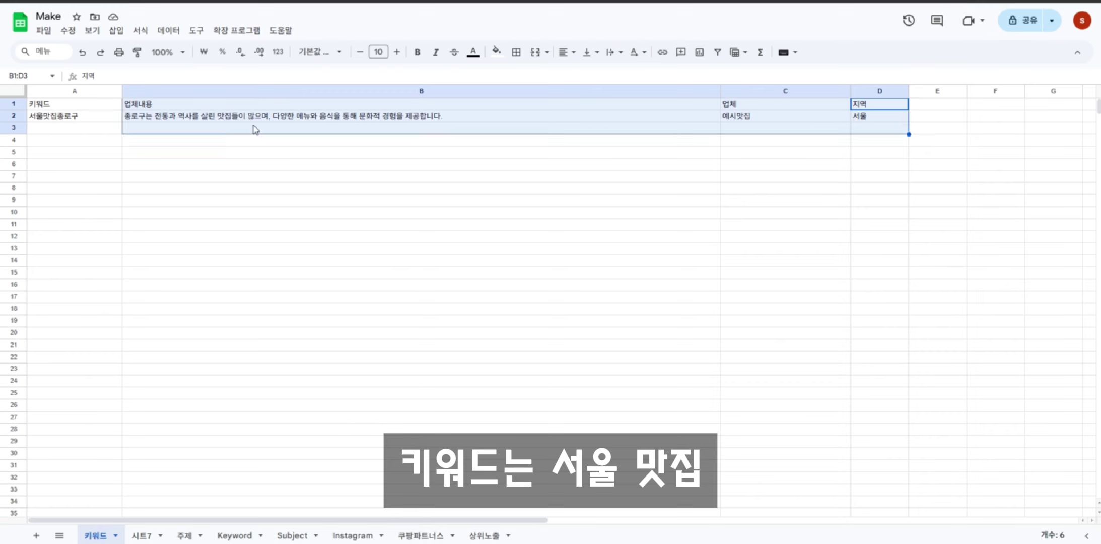
click(256, 130)
click(387, 308)
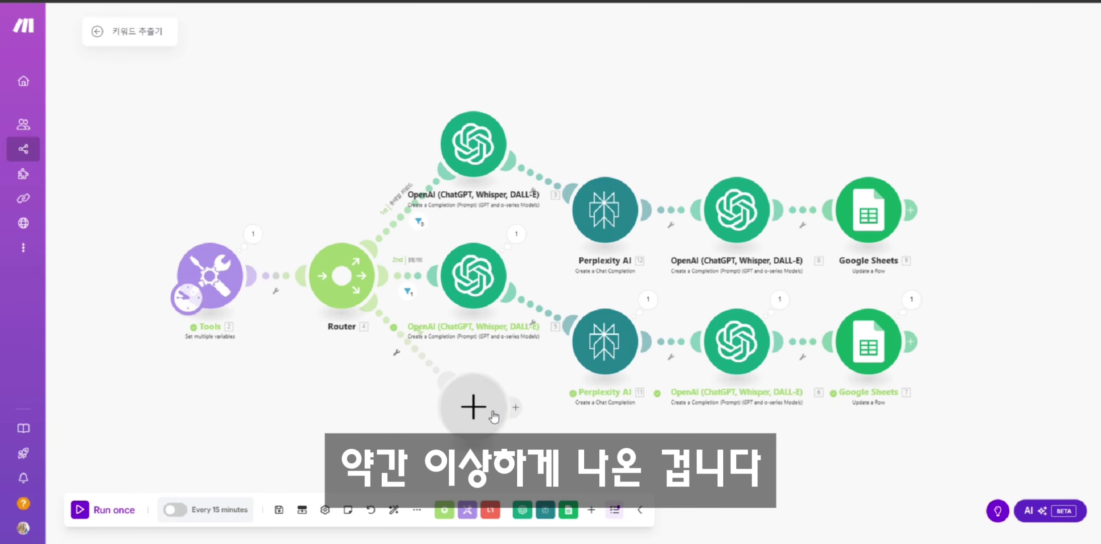
- Delete the empty module attached to the Router and auto-align the scenario's modules
right_click(493, 415)
click(528, 441)
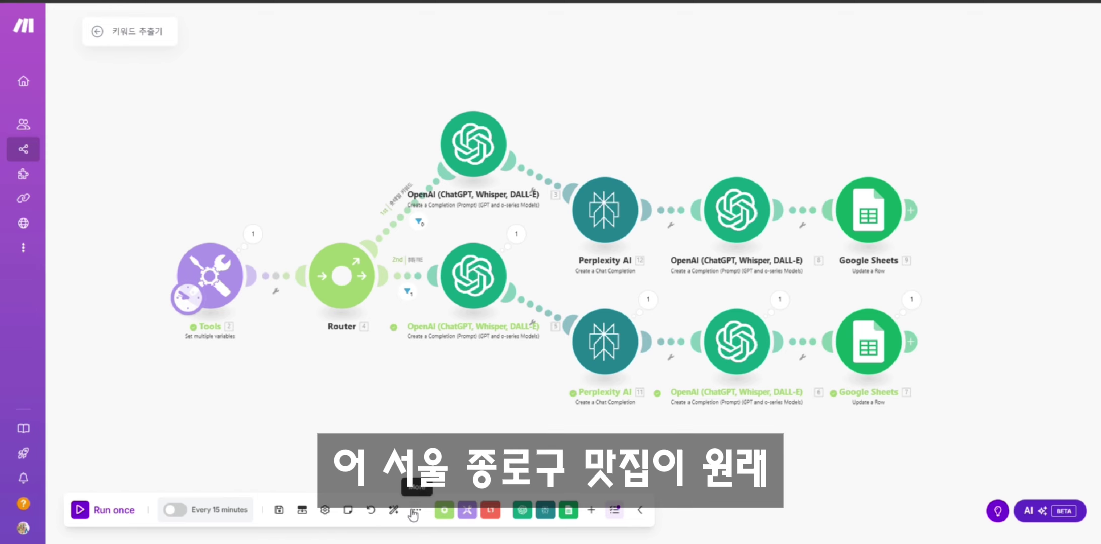
click(394, 509)
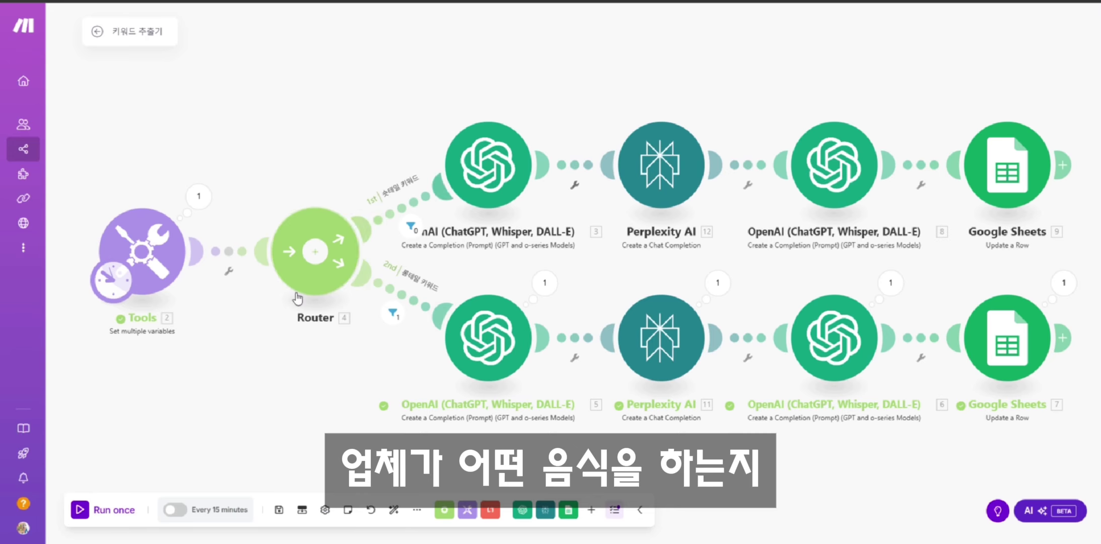
- Set the 업체명 variable to 메이크고깃집 in the Tools module, save it and run the scenario once
click(142, 251)
scroll(310, 468, down, 2)
click(320, 458)
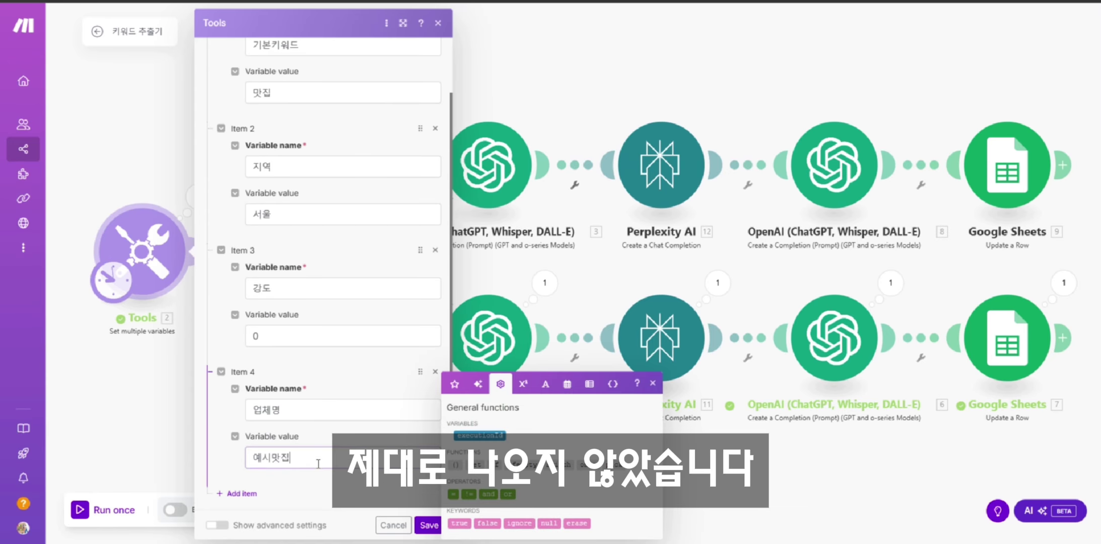
double_click(319, 458)
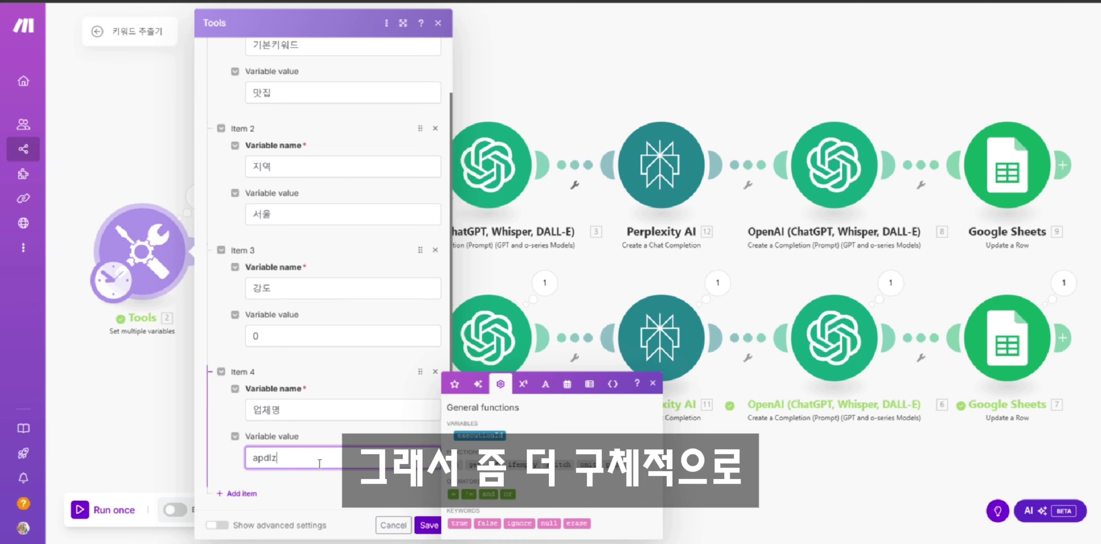
text(의)
key(BackSpace)
text(메이크)
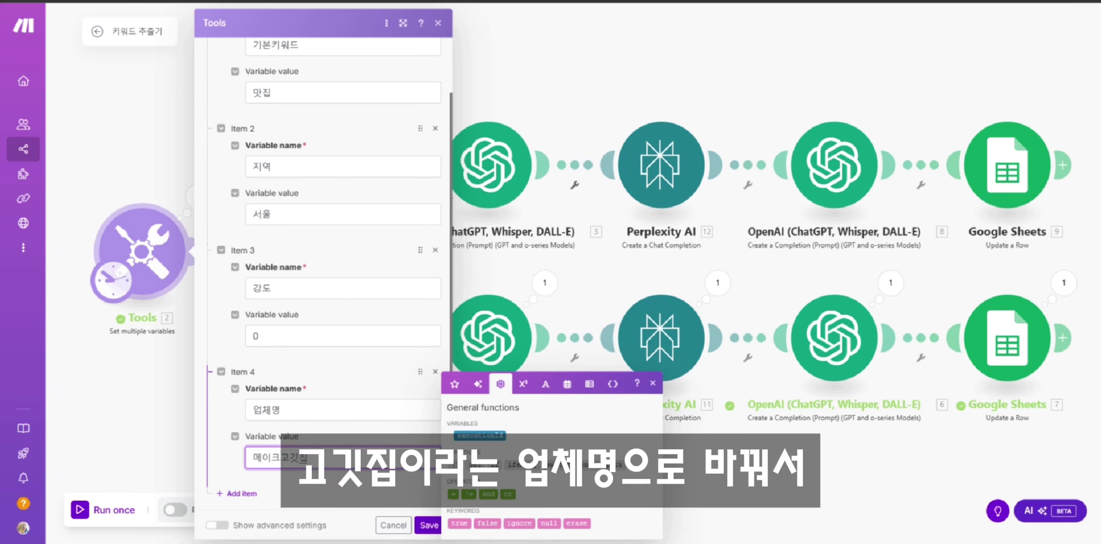
text(고깃집)
click(429, 524)
click(114, 509)
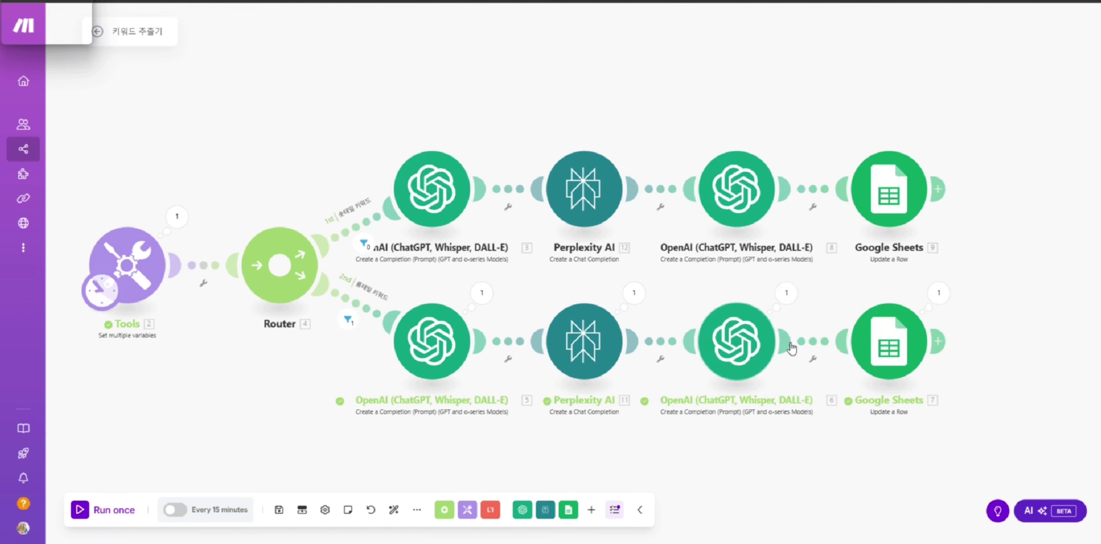
- Switch to the Make spreadsheet in Google Sheets and review the long-tail run's results across row 2
click(887, 2)
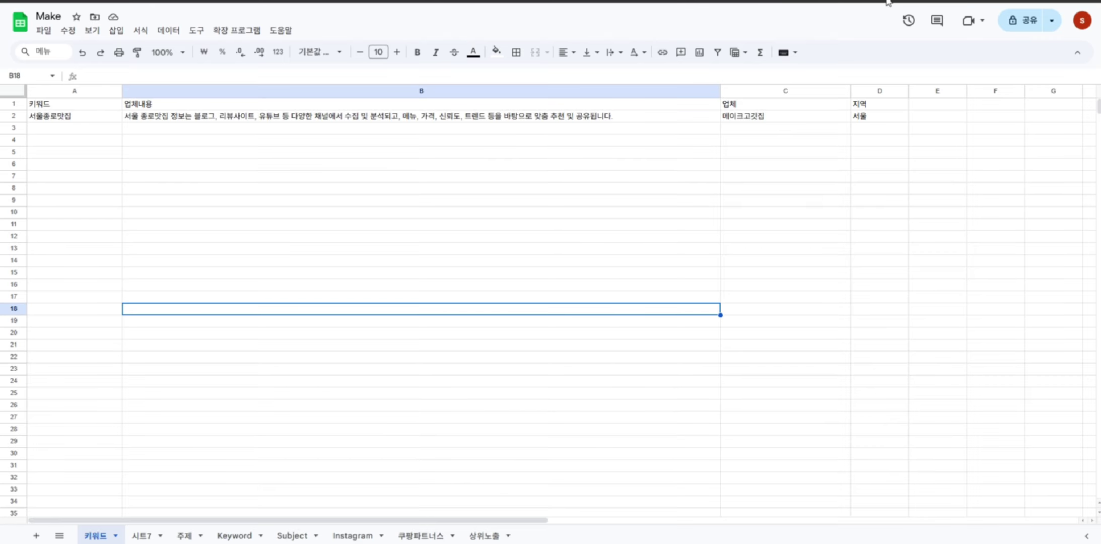
click(57, 119)
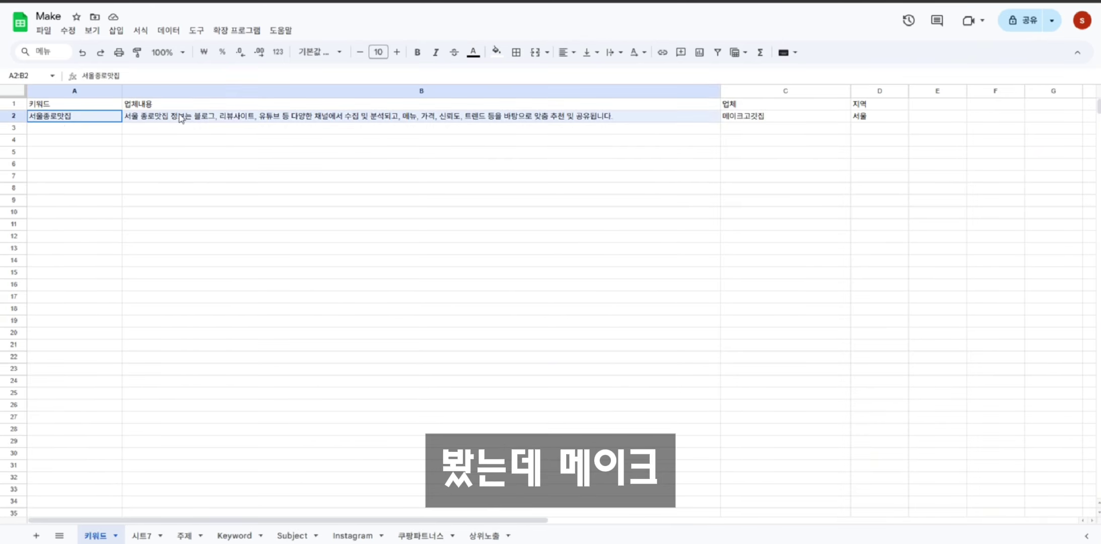
shift+click(231, 117)
click(761, 121)
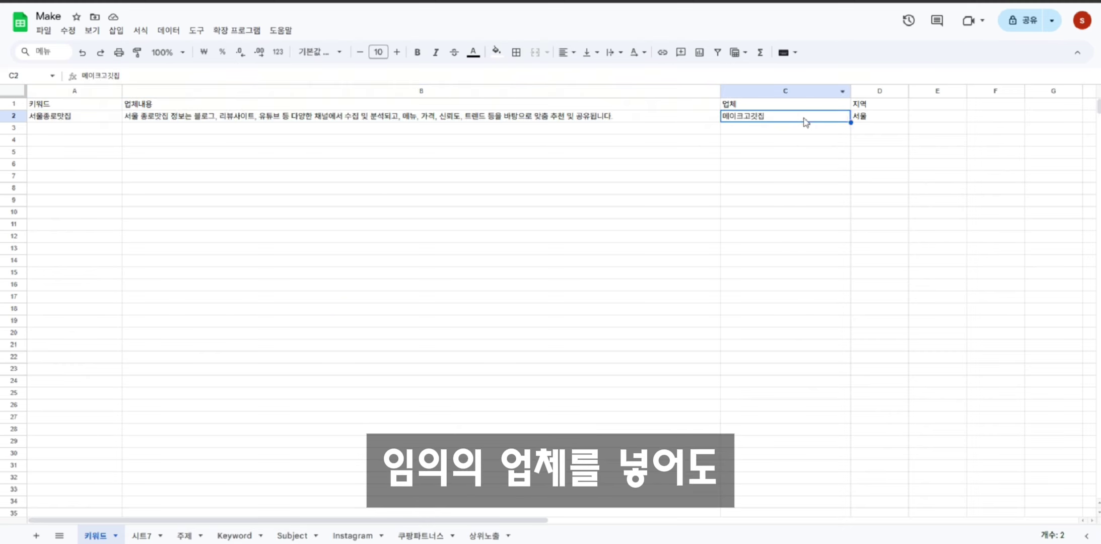
click(867, 119)
shift+click(57, 119)
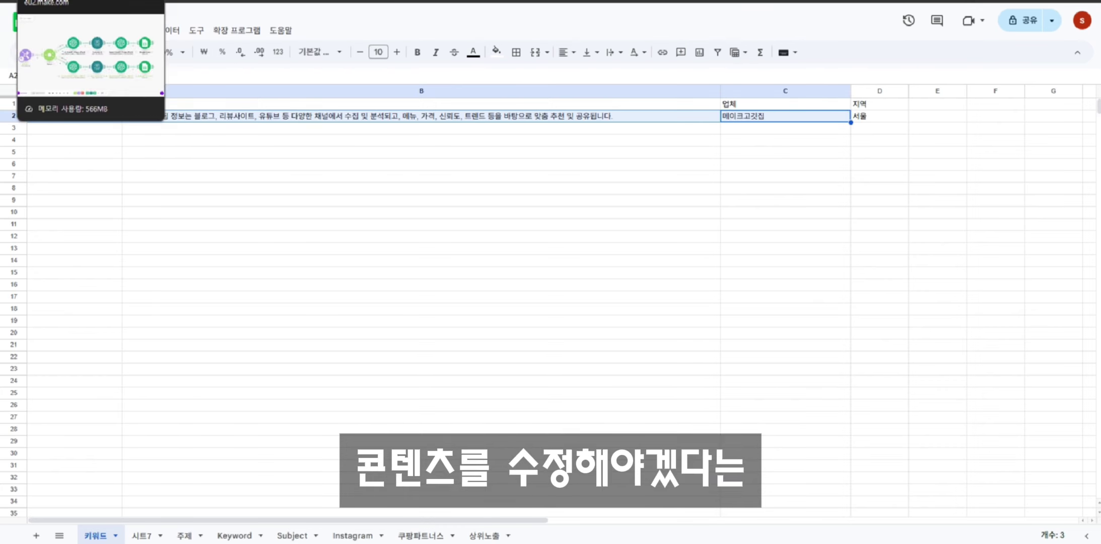
- Switch back to the Make scenario, set the 강도 variable to 1 in the Tools module and run the scenario once
click(53, 1)
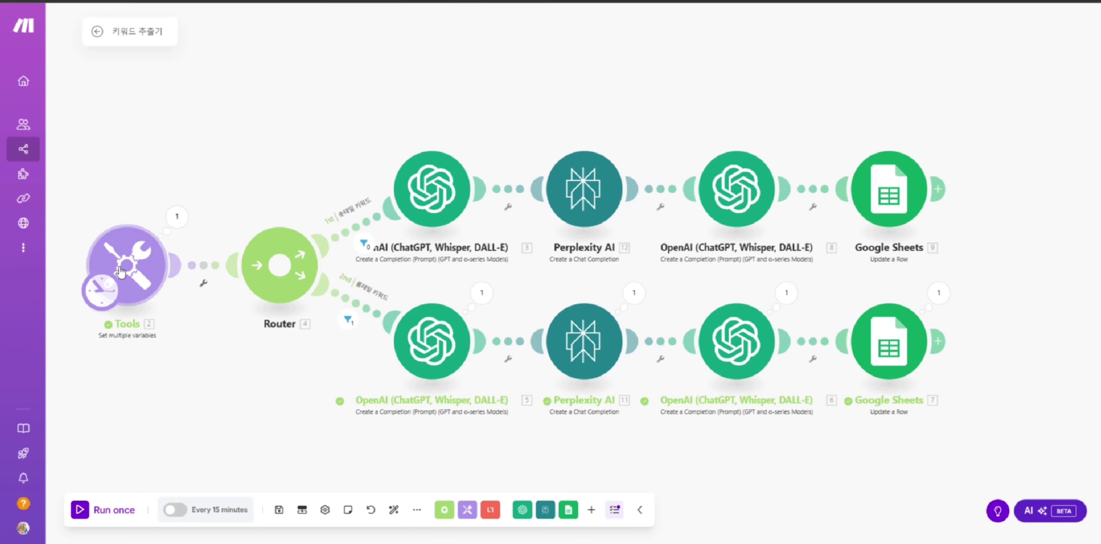
click(122, 267)
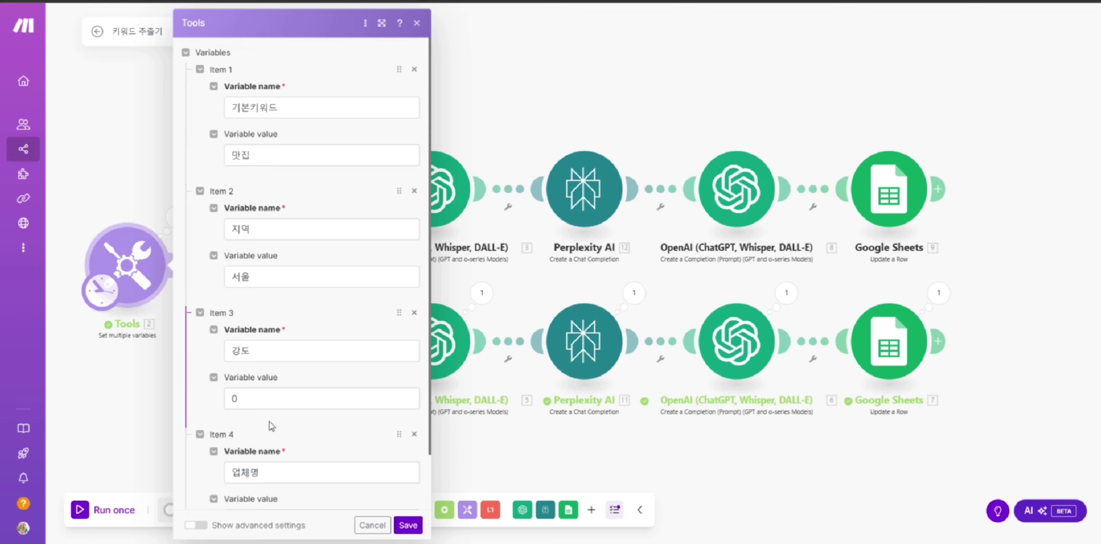
click(278, 397)
key(BackSpace)
text(1)
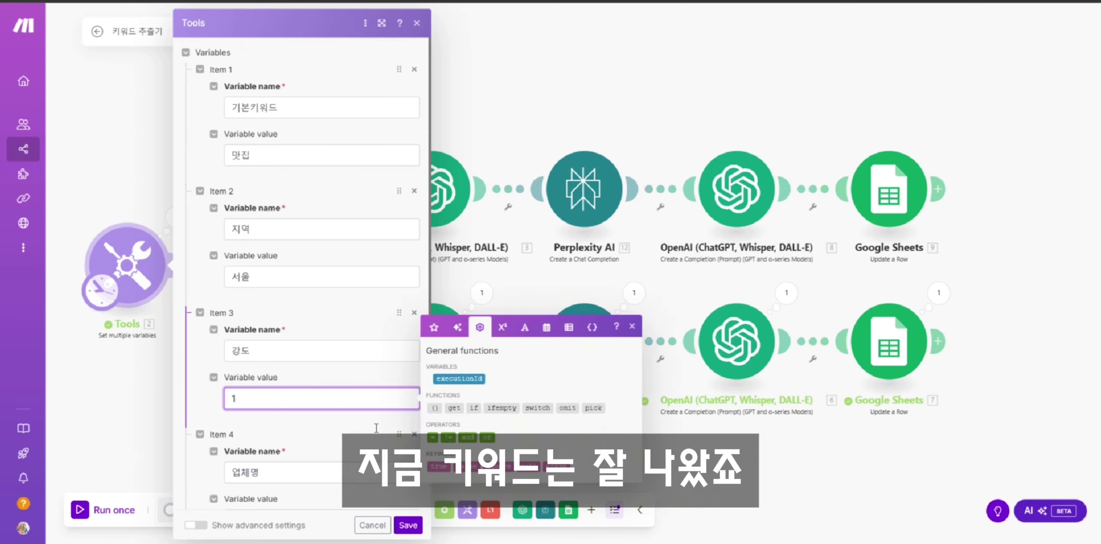
click(408, 525)
click(85, 510)
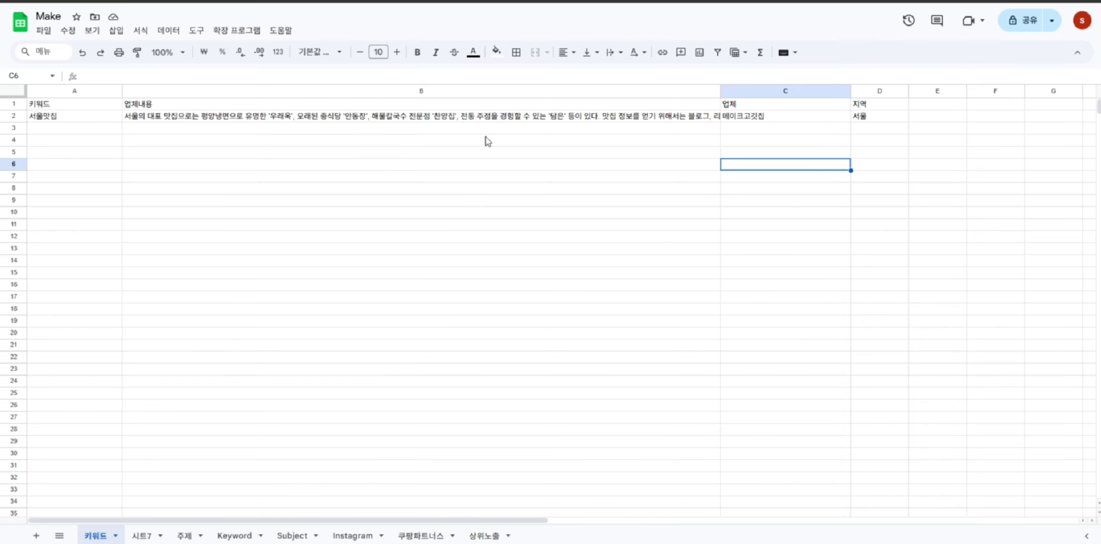
- Review the short-tail run's keyword, business description, business name and region in row 2 of the 키워드 sheet
click(382, 157)
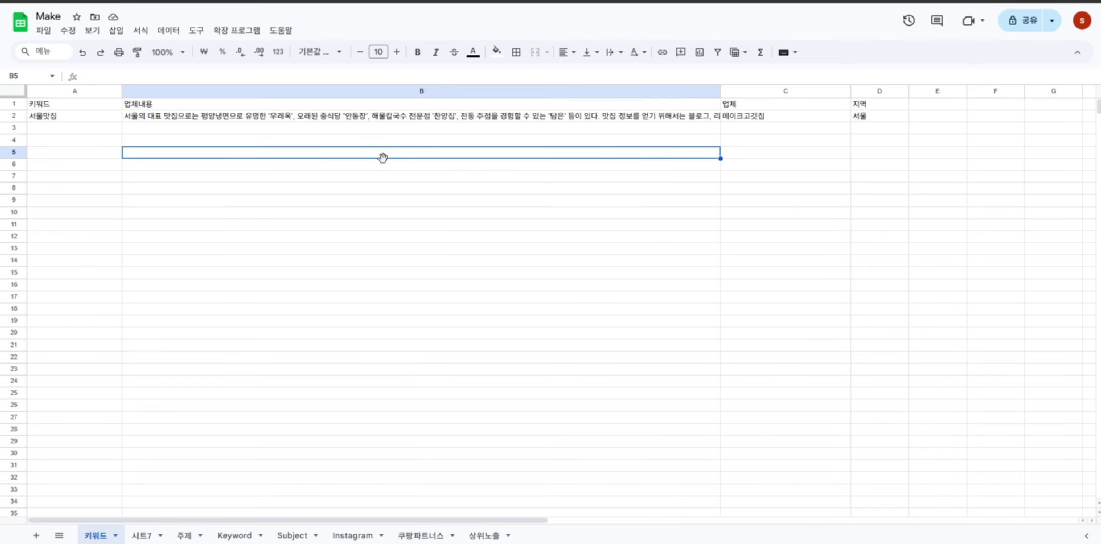
click(76, 117)
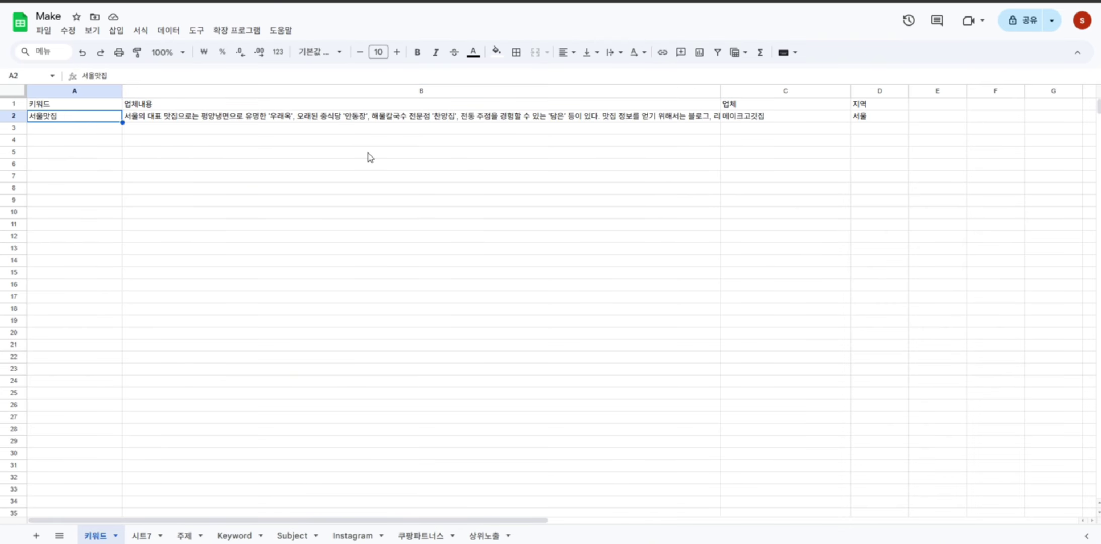
click(274, 123)
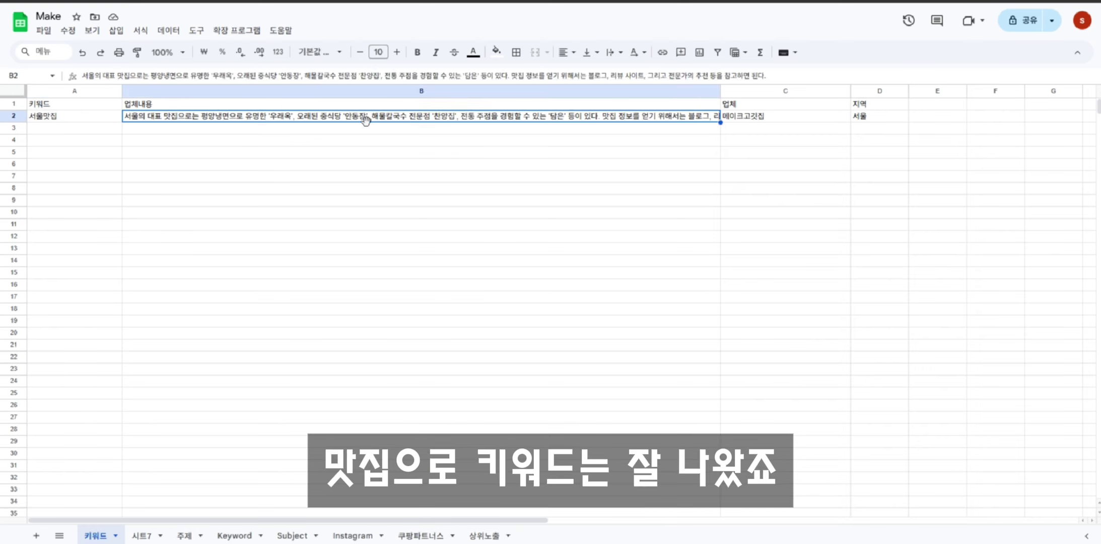
double_click(599, 117)
drag(769, 117, 868, 127)
click(837, 166)
click(876, 140)
drag(594, 164, 98, 108)
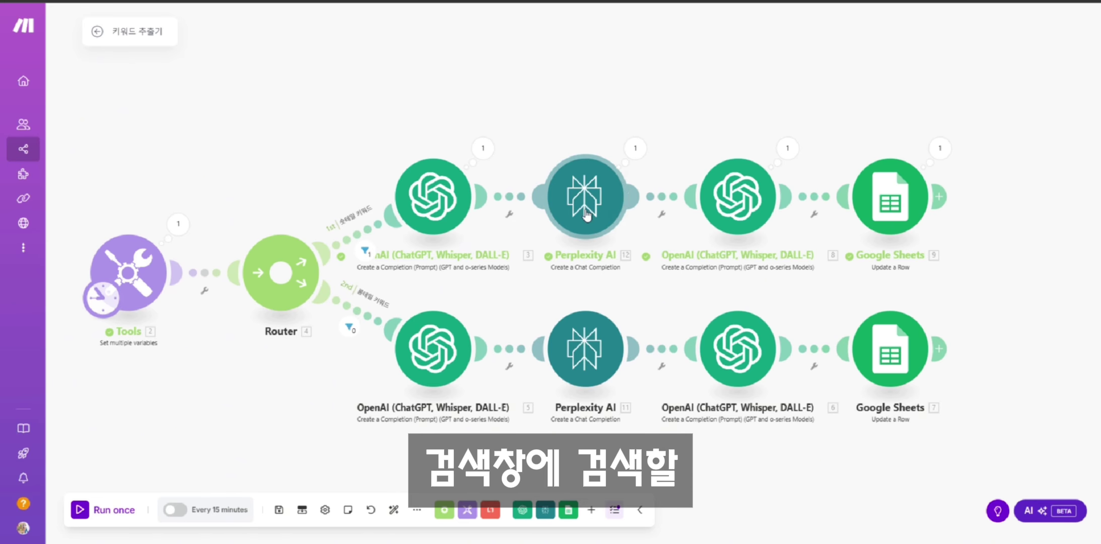
- Append "예를 들어서 고깃집이면 고깃집이 어떤 일을 하는지, 맛집이면 음식점이 어떤일을 하는지 말해줘." to the short-tail Perplexity AI prompt and copy the prompt text
click(586, 216)
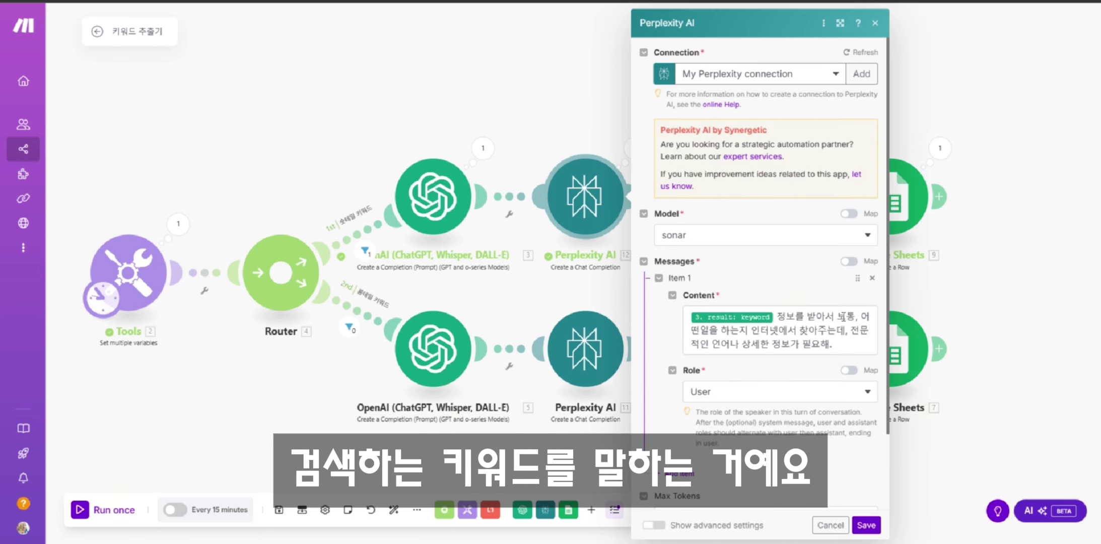
click(854, 345)
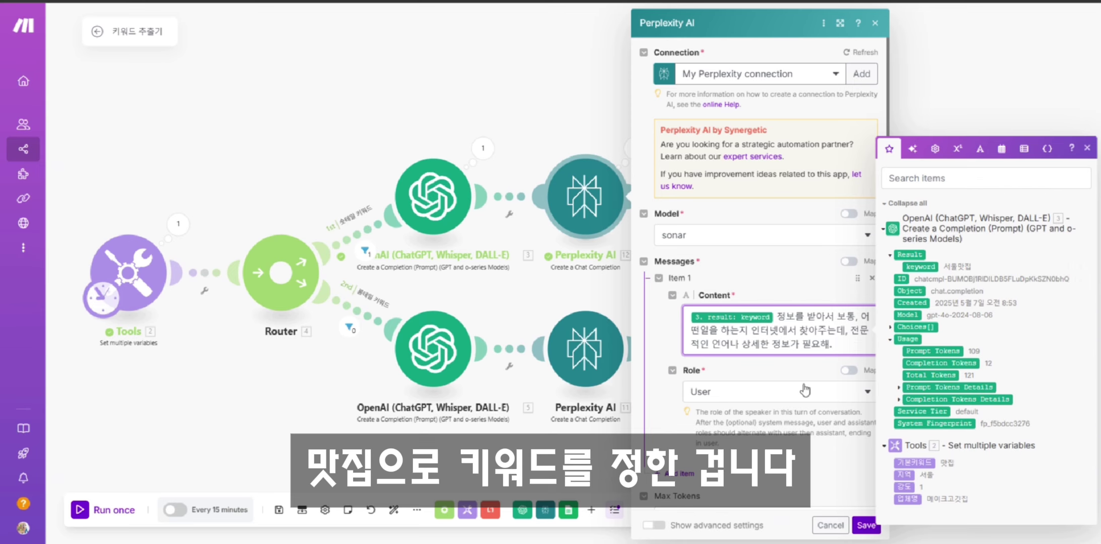
text(예실를)
key(BackSpace)
key(BackSpace)
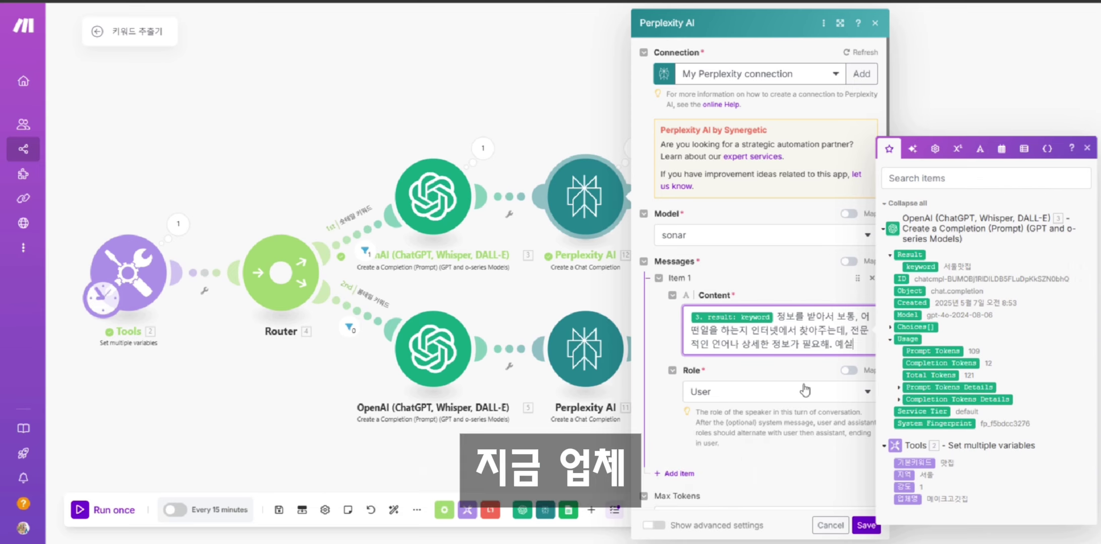
text(ㄹ들엣)
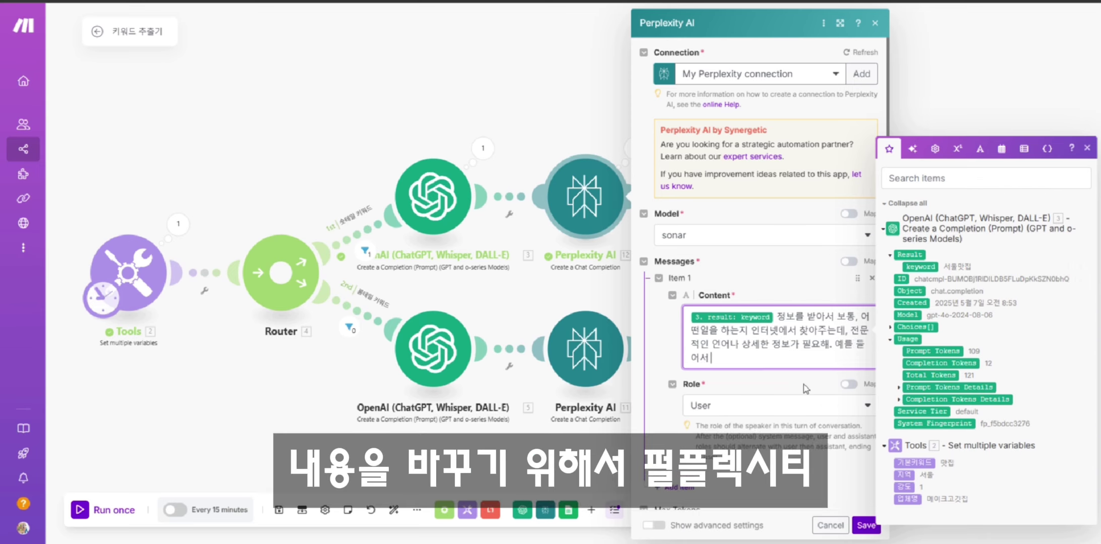
text( 고깃집이)
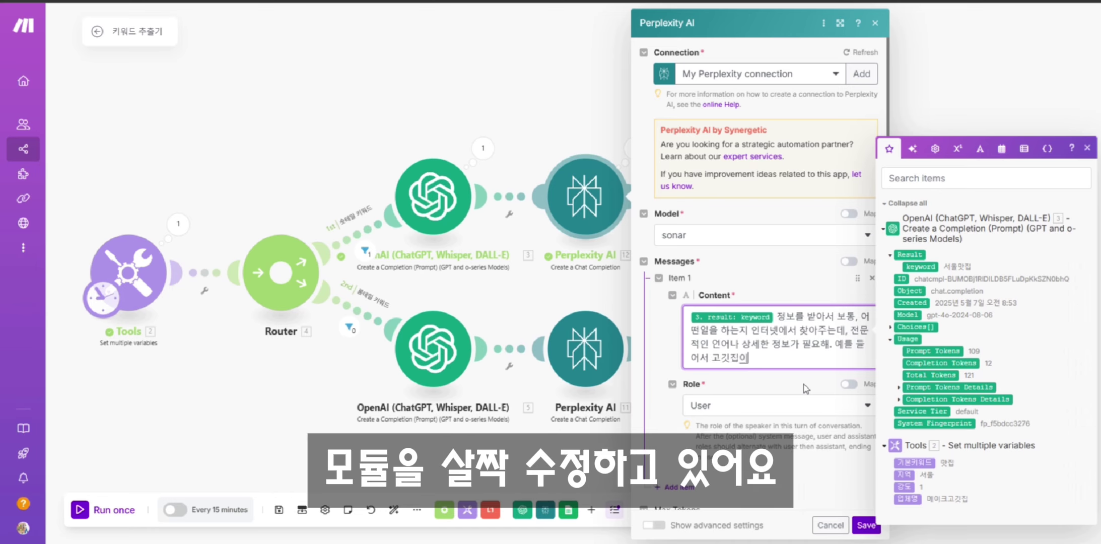
text(면 고깃집이 어떤)
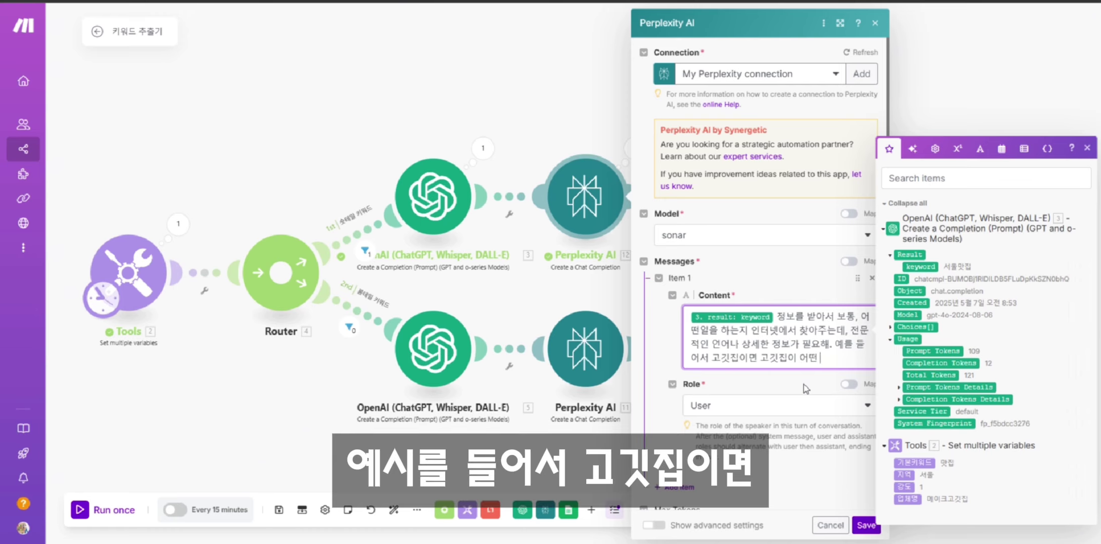
text(하)
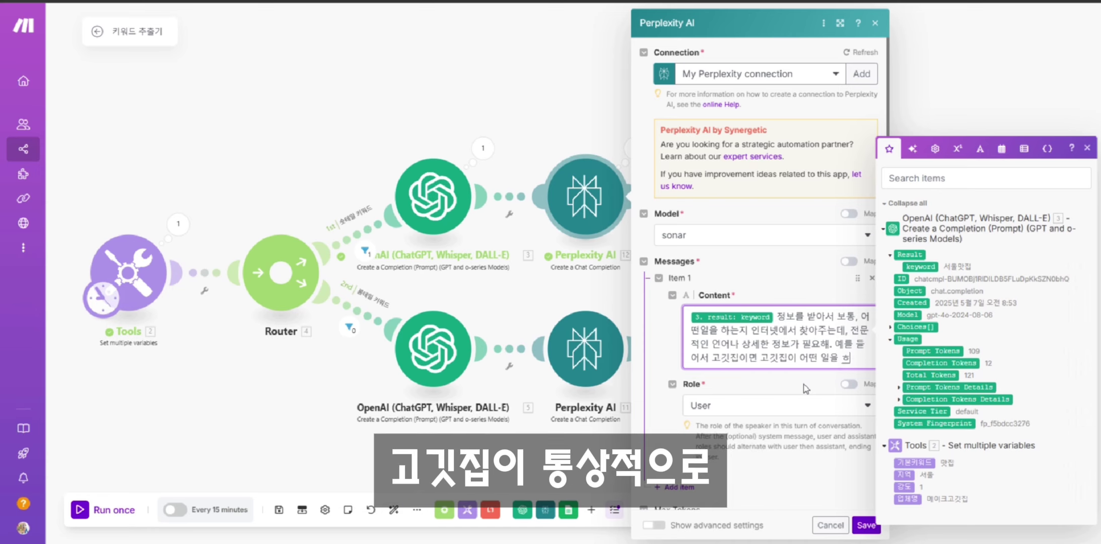
text(는지,)
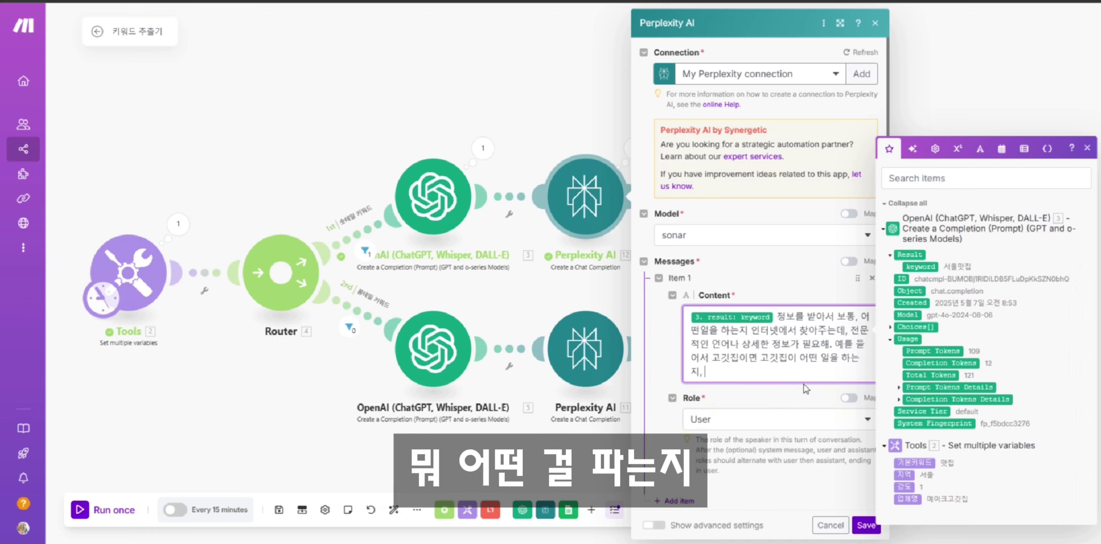
text( 고깃집엔)
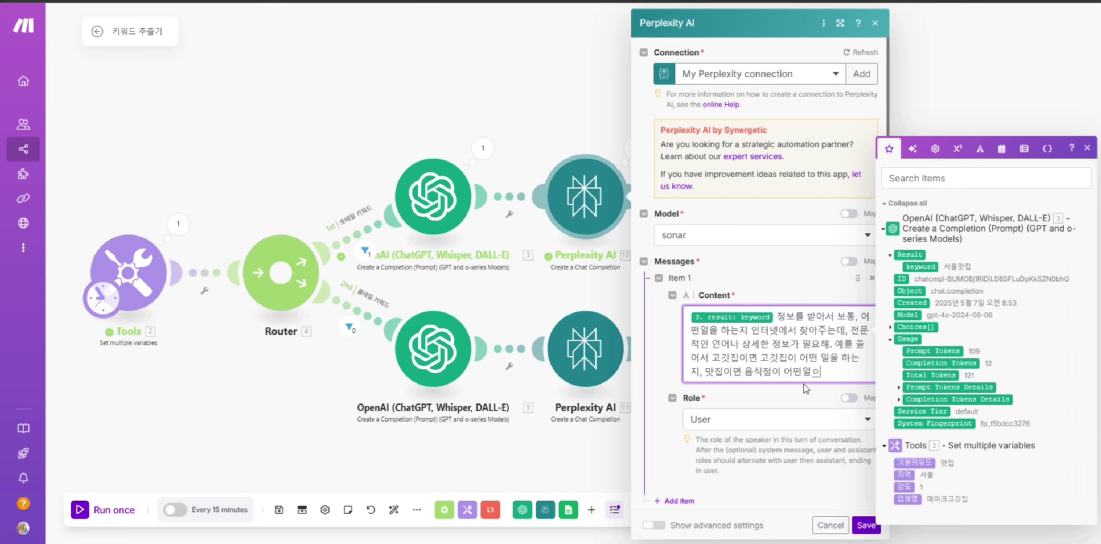
text(ㄹ ㅎ)
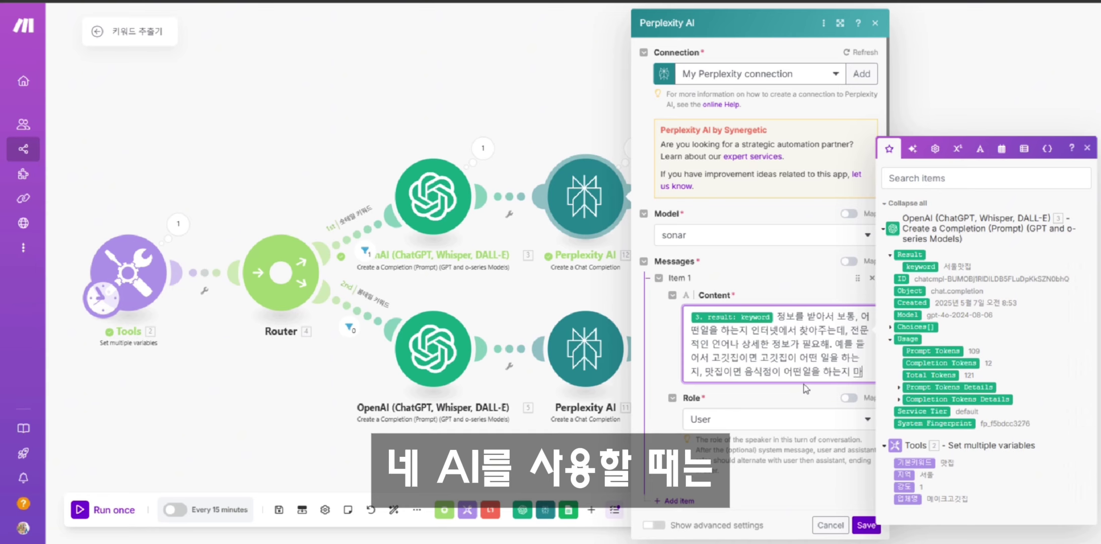
text(ㄹ해)
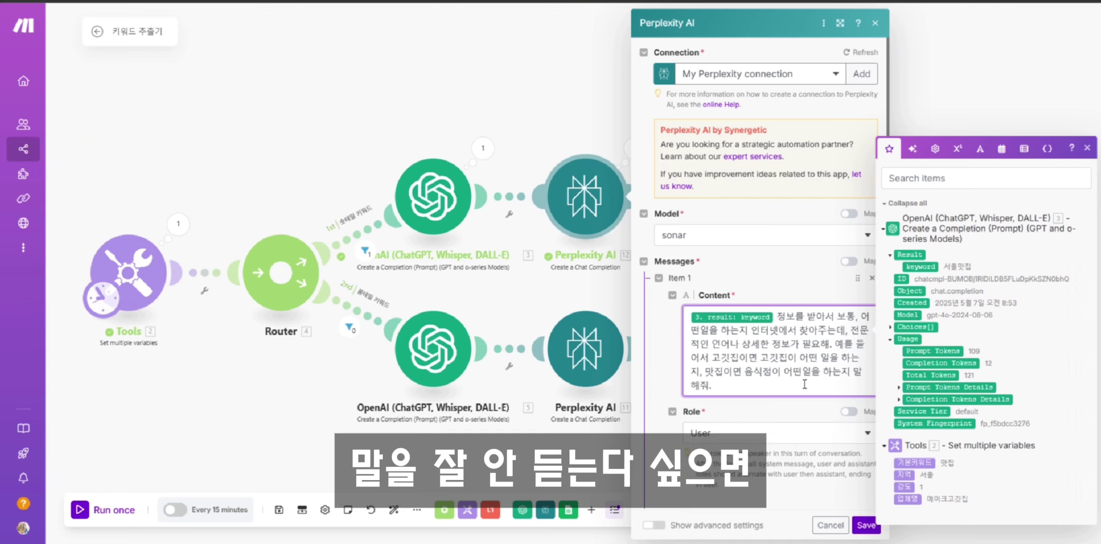
drag(711, 385, 778, 316)
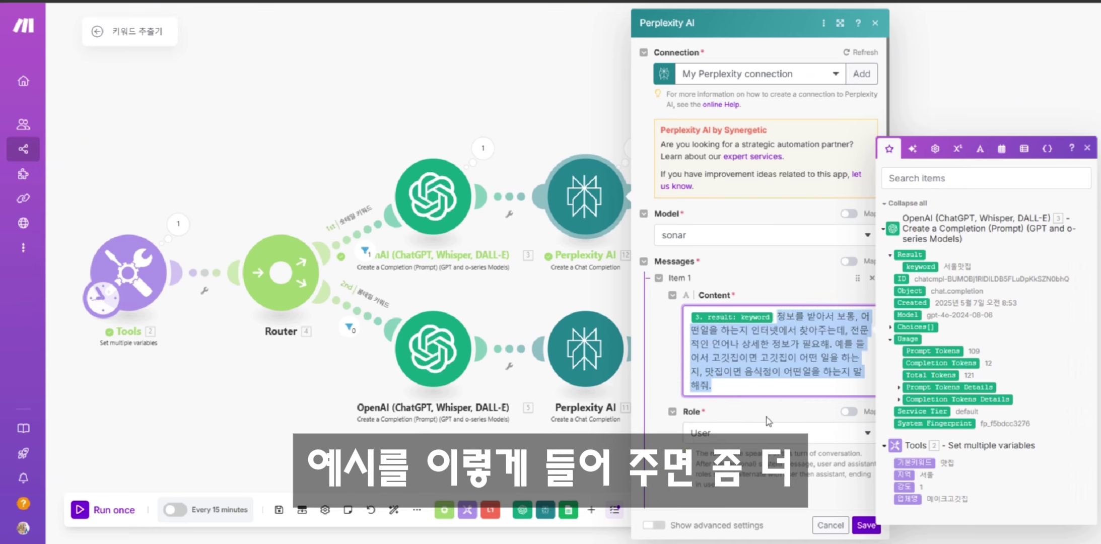
click(830, 525)
- Add the same 고깃집 and 맛집 example sentence to the long-tail Perplexity AI prompt and save the module
click(586, 354)
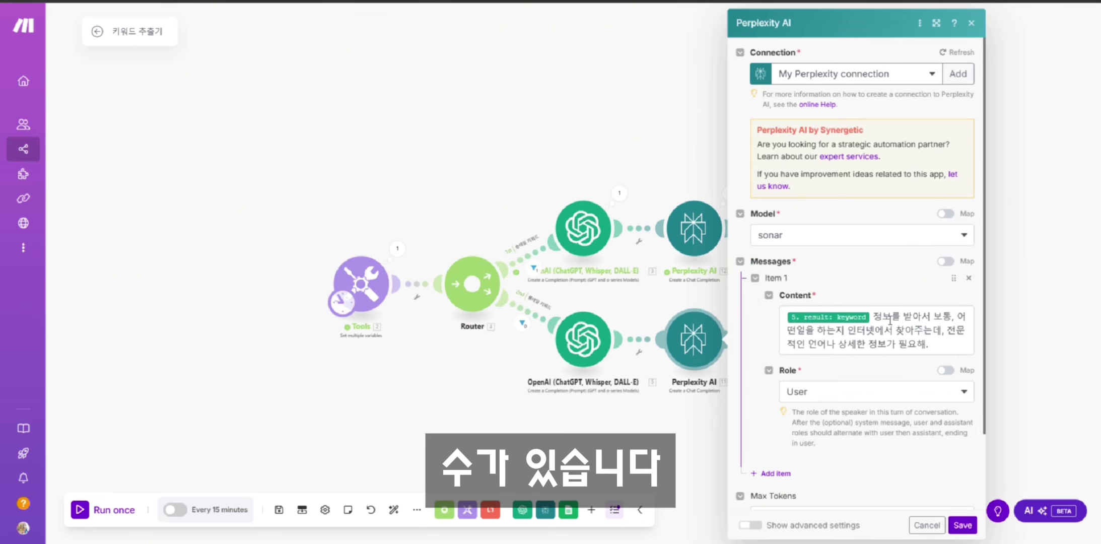
click(882, 317)
click(951, 346)
text(예를 들어서 고깃집이면 고깃집이 어떤 일을 하는지, 맛집이면 음식점이 어떤일을 하는지 말해줘.)
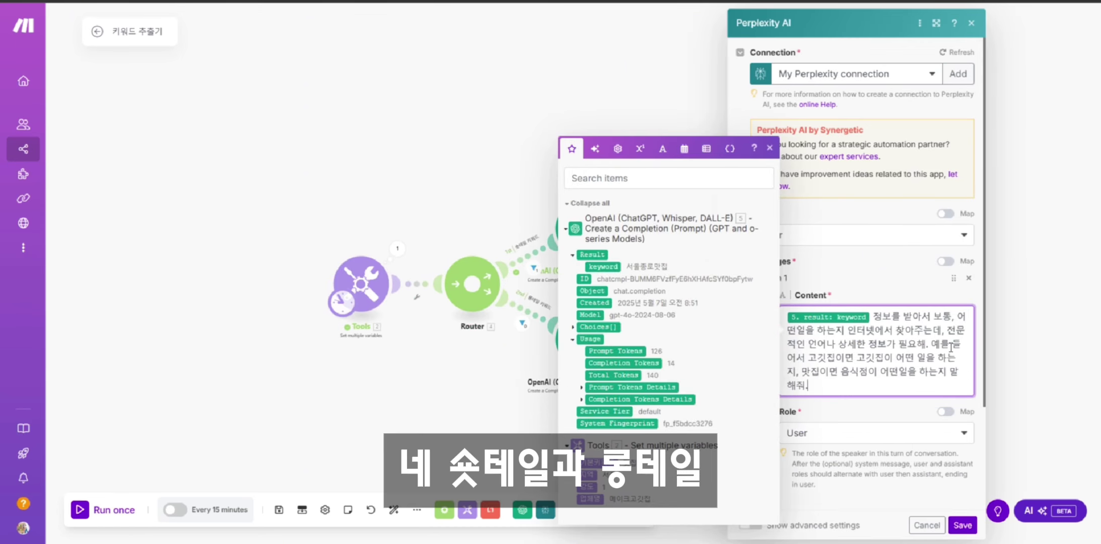
click(962, 525)
- Set the 기본키워드 variable to 헬스장 in the Tools module
scroll(909, 496, up, 3)
click(177, 217)
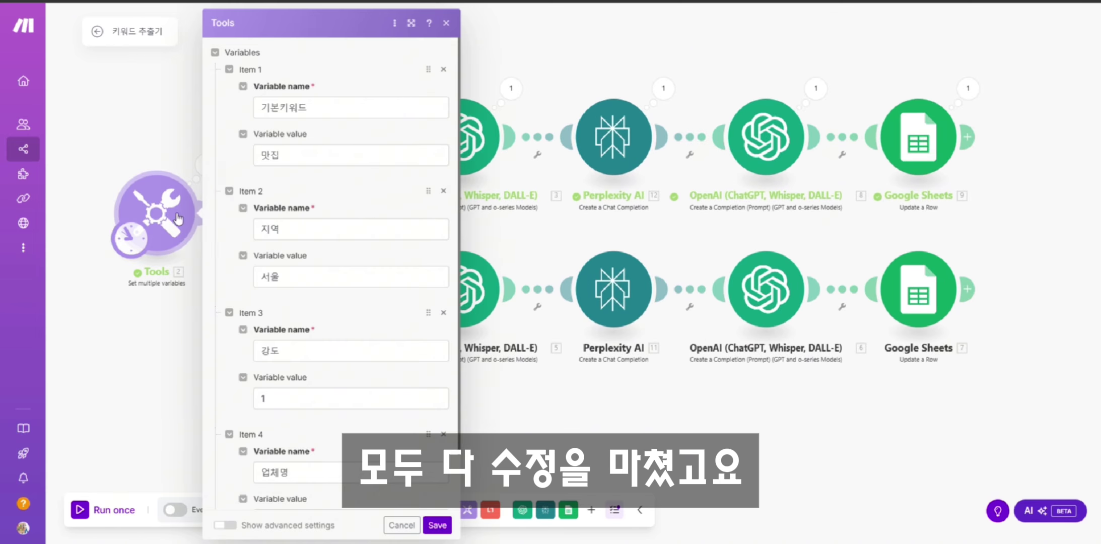
scroll(331, 249, down, 2)
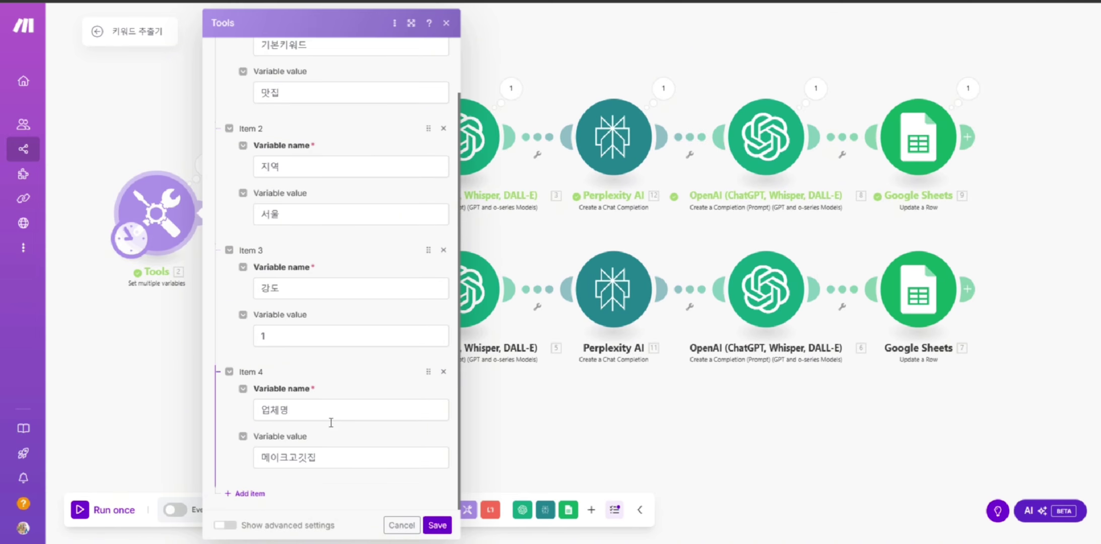
click(348, 457)
scroll(326, 359, up, 2)
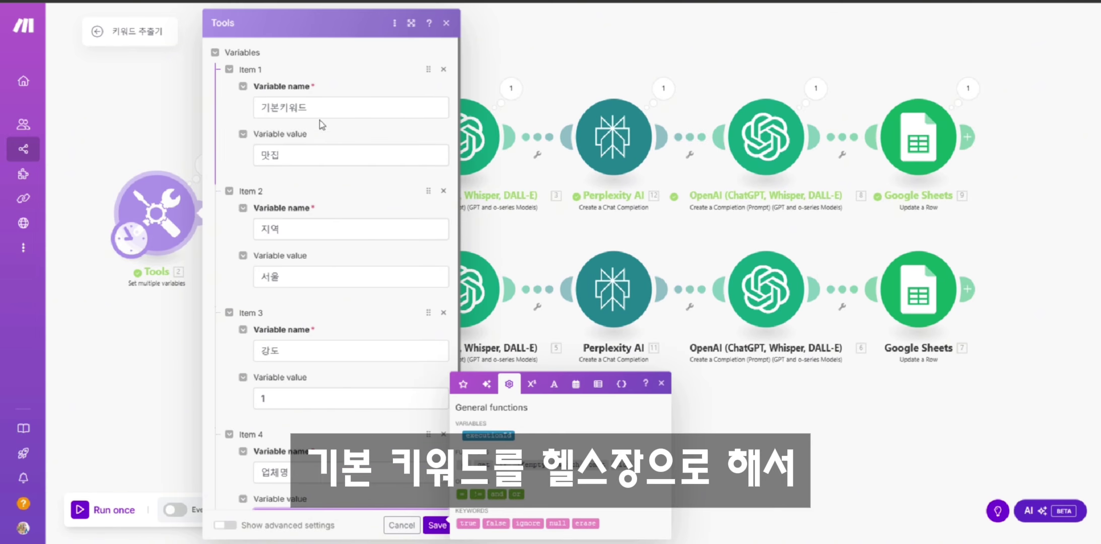
click(317, 154)
key(ctrl+a)
text(헬)
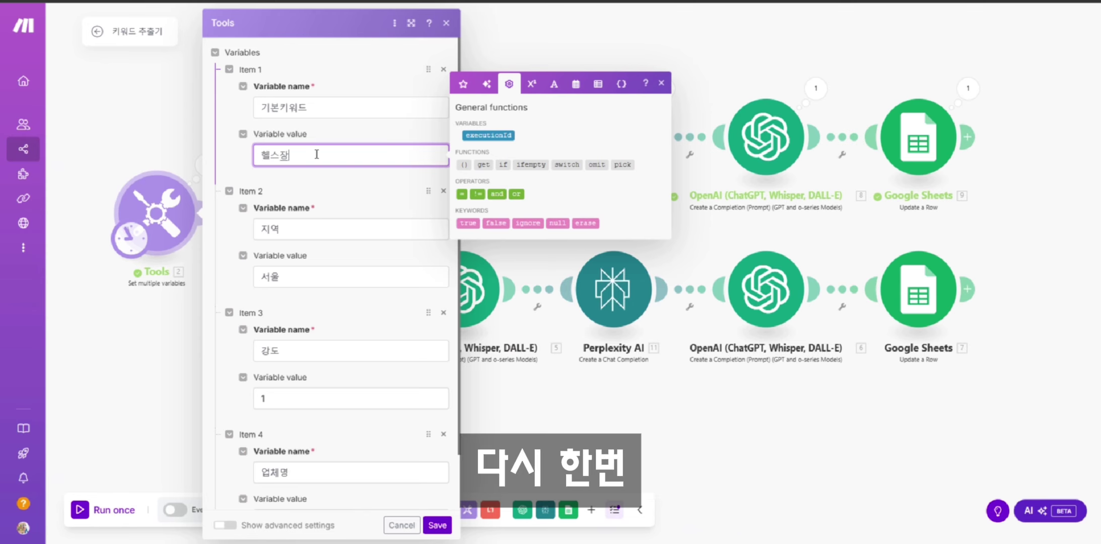
text(스장)
- Set the 업체명 variable to 메이크헬스장, save the Tools module and run the scenario once
scroll(328, 186, down, 2)
click(359, 455)
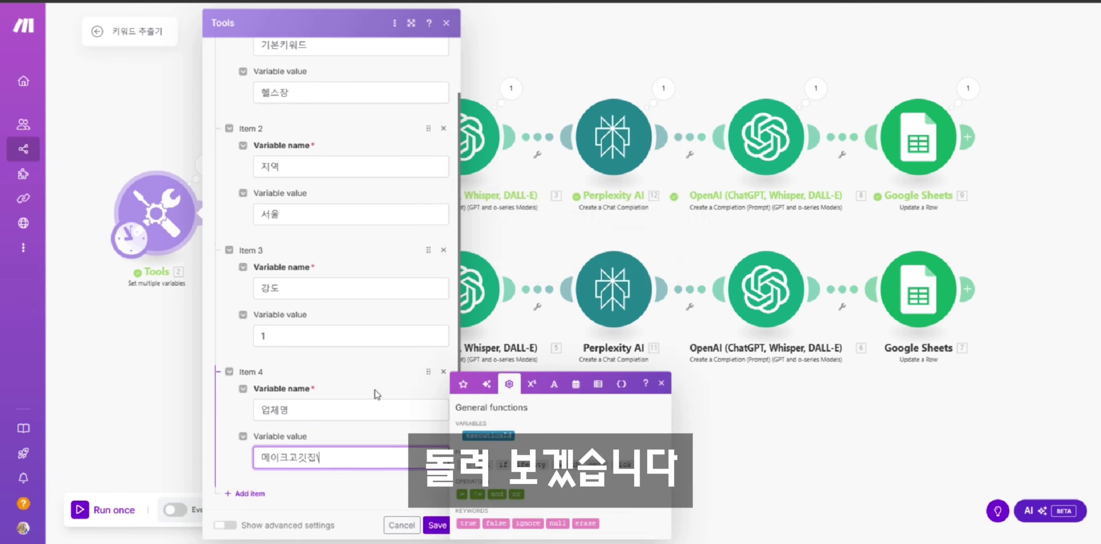
key(BackSpace)
key(BackSpace)
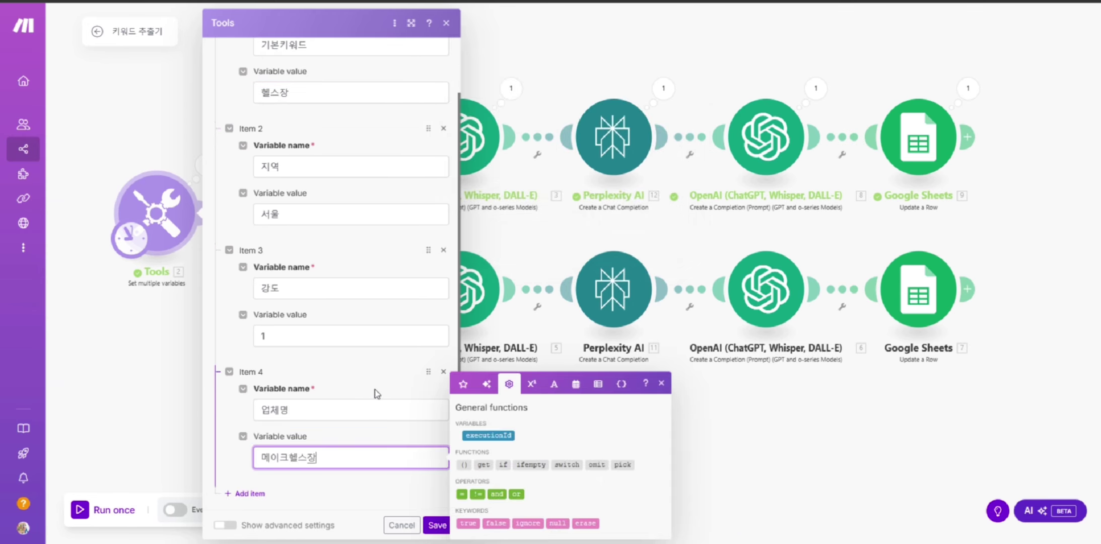
right_click(431, 525)
click(96, 514)
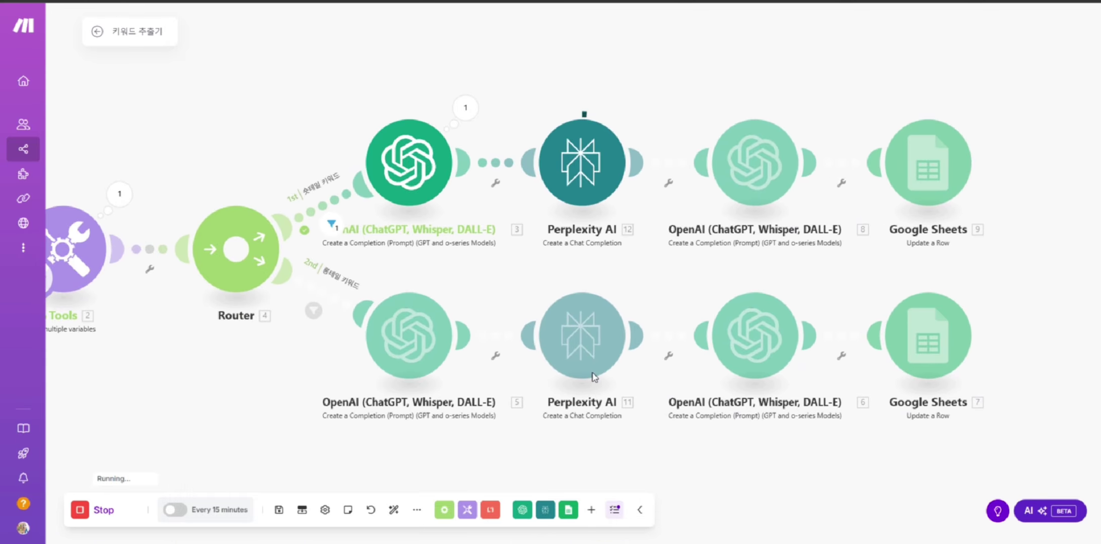
scroll(594, 376, down, 3)
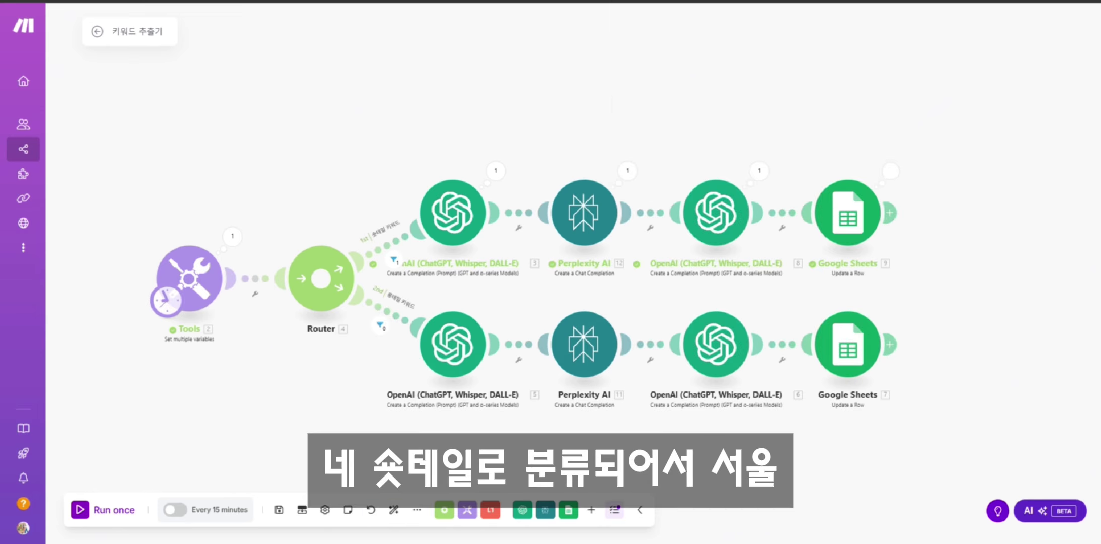
- Switch to the Make spreadsheet in Google Sheets and review the gym run's keyword, business description, business name and region in row 2
click(860, 1)
drag(73, 117, 844, 109)
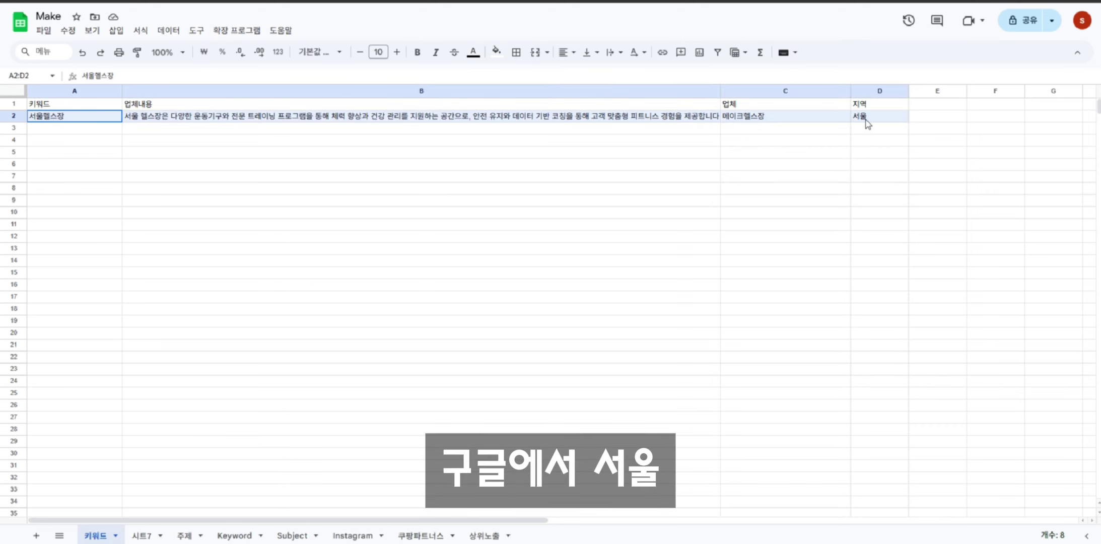
click(843, 140)
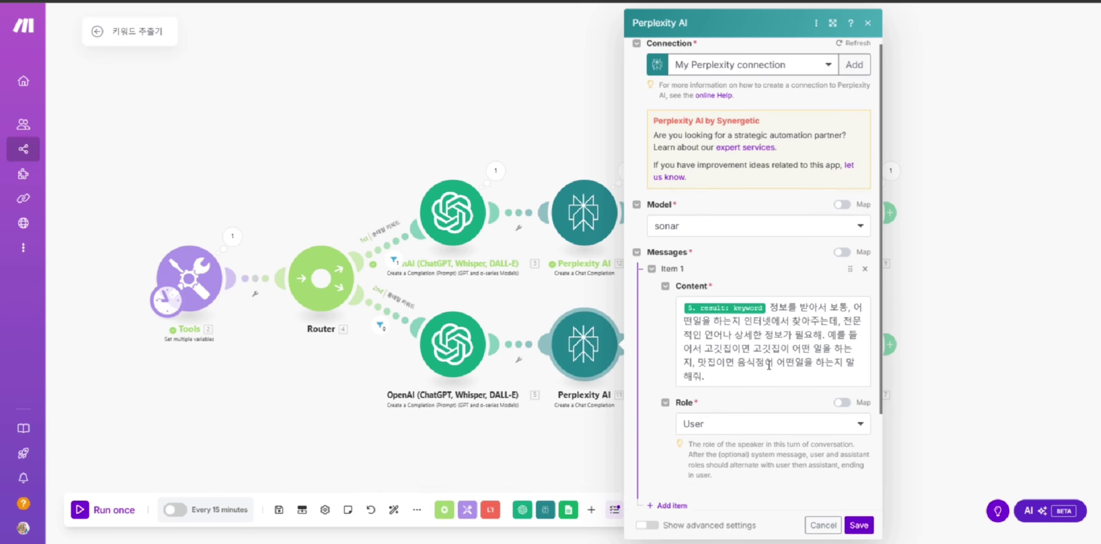
- Save the long-tail Perplexity AI module's settings and save the 키워드 추출기 scenario
scroll(763, 371, down, 3)
click(858, 524)
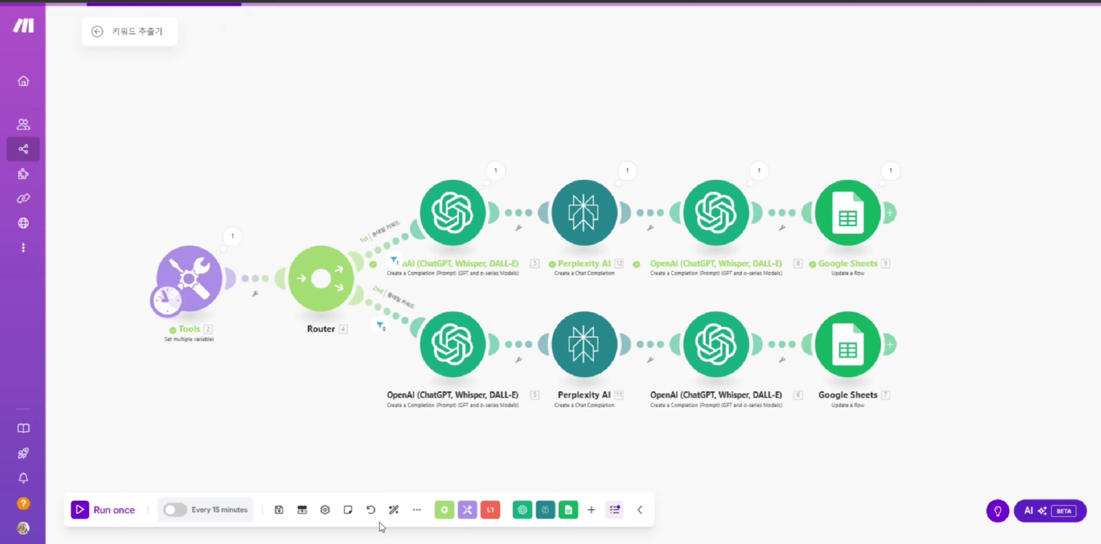
click(278, 509)
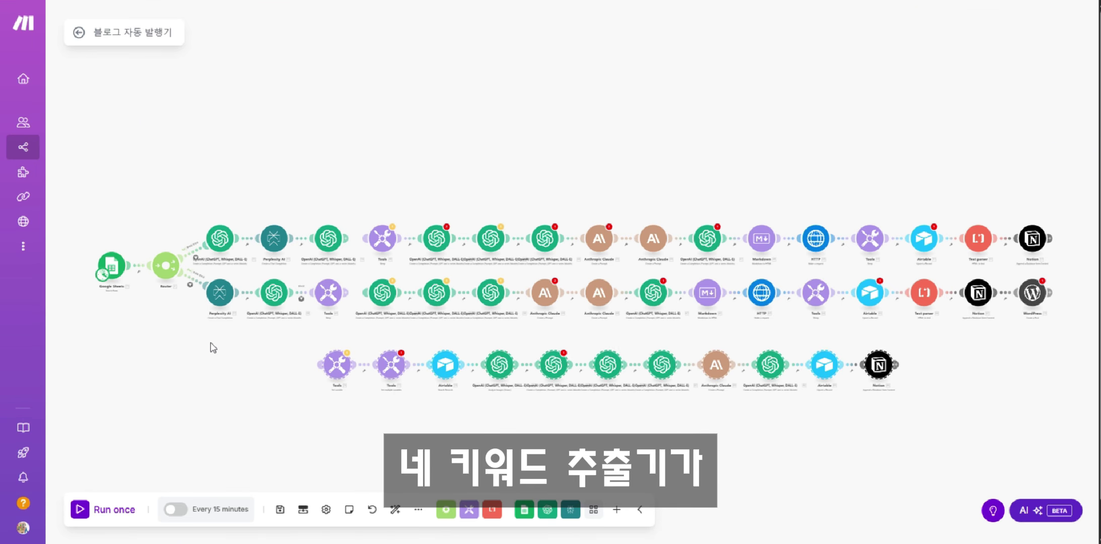
- Examine the Perplexity AI module on the second route of the 블로그 자동 발행기 scenario, including its prompt and the sheet data it receives
scroll(214, 341, up, 3)
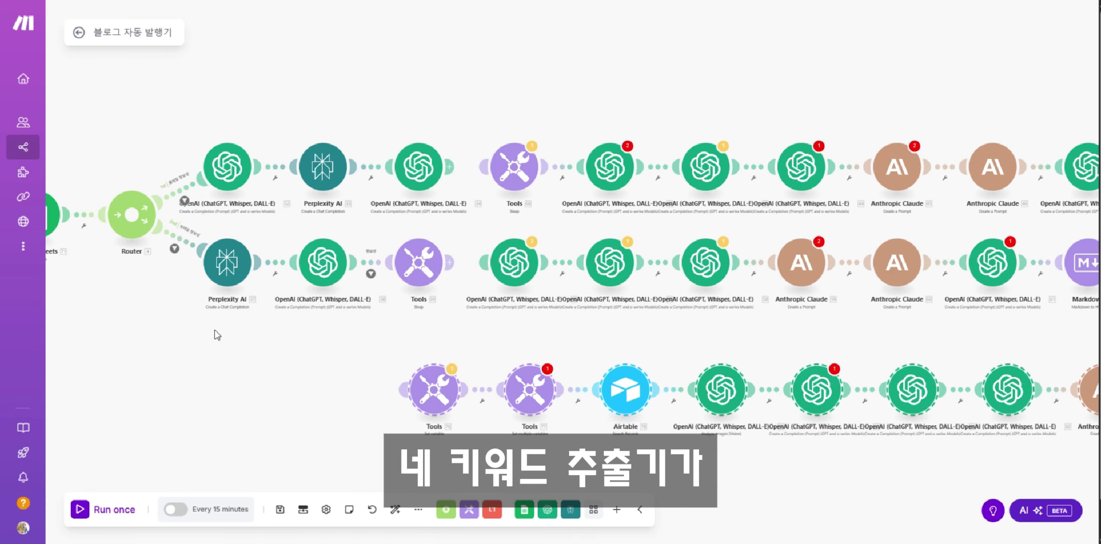
click(228, 274)
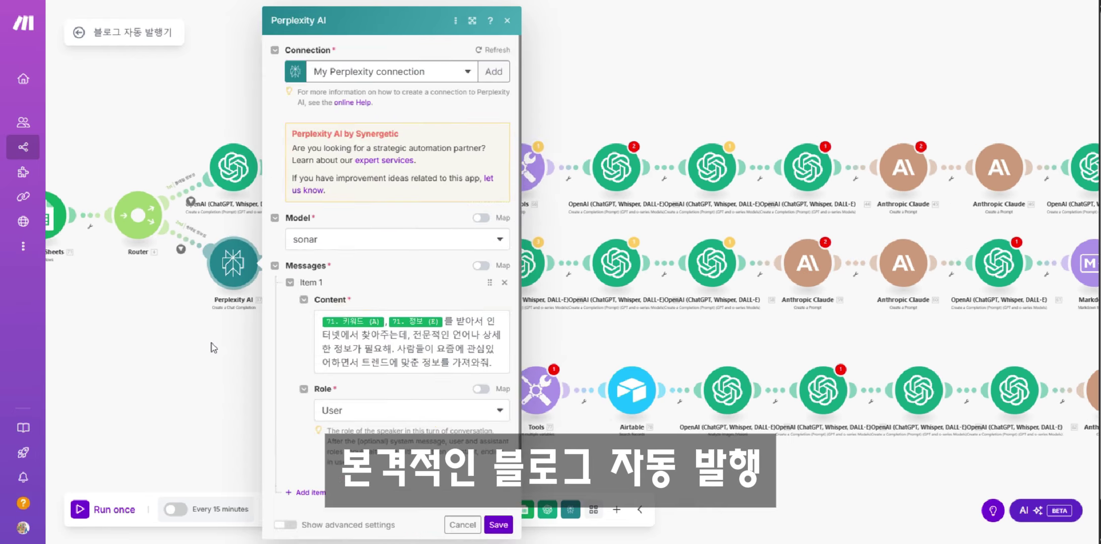
drag(211, 342, 390, 298)
scroll(558, 145, down, 2)
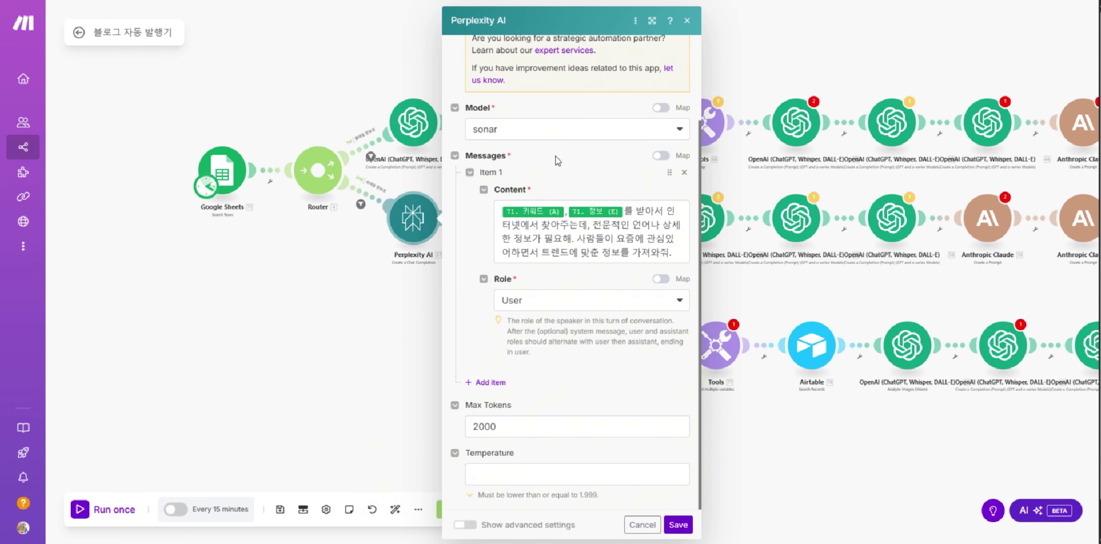
scroll(562, 185, up, 2)
scroll(562, 189, down, 1)
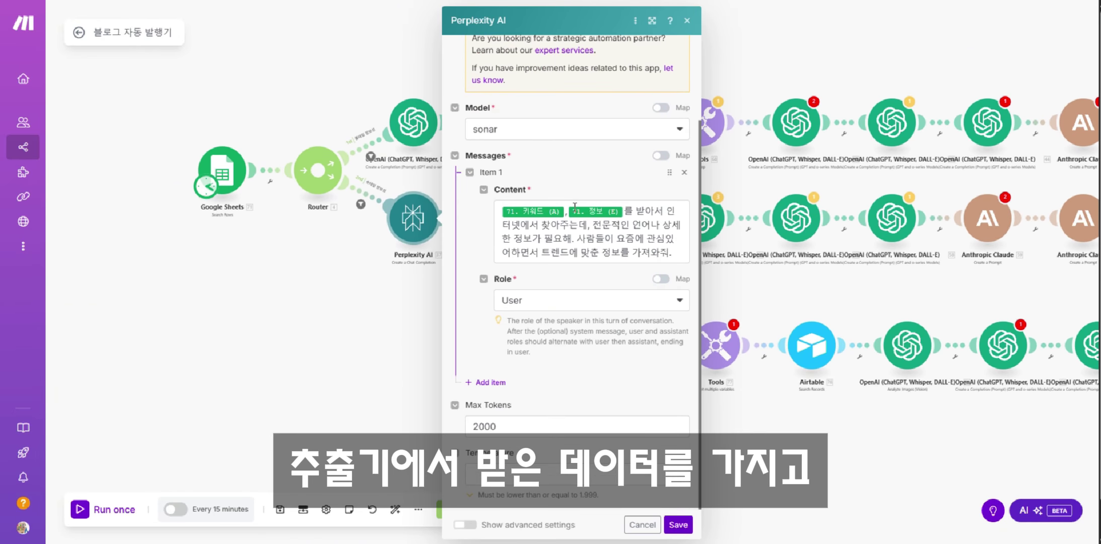
click(220, 164)
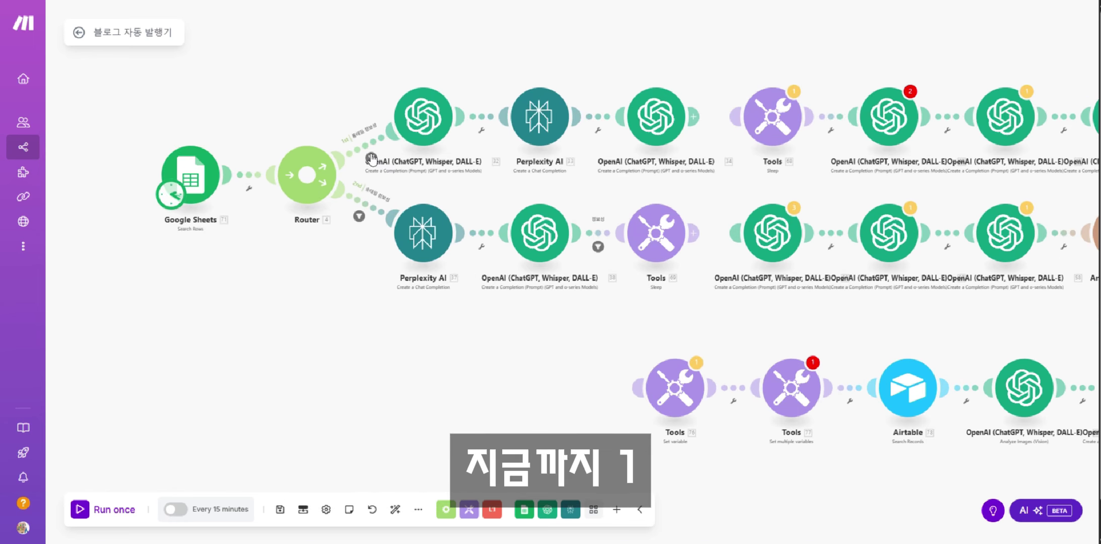
- Delete the Router and the whole first-route module chain from the 블로그 자동 발행기 scenario
scroll(364, 169, down, 3)
right_click(364, 168)
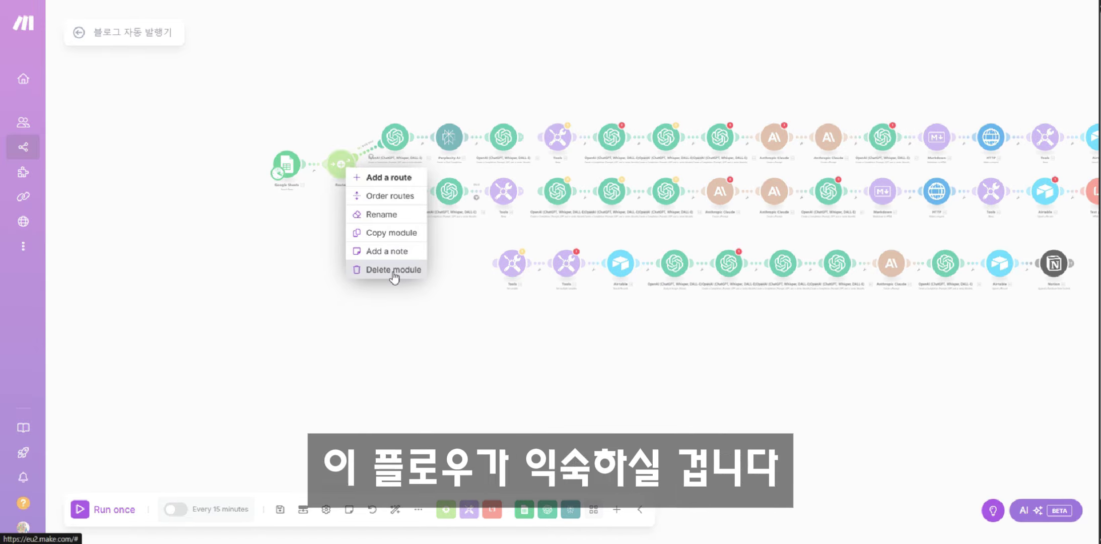
click(392, 272)
scroll(809, 257, down, 3)
drag(983, 218, 423, 270)
right_click(436, 258)
click(476, 278)
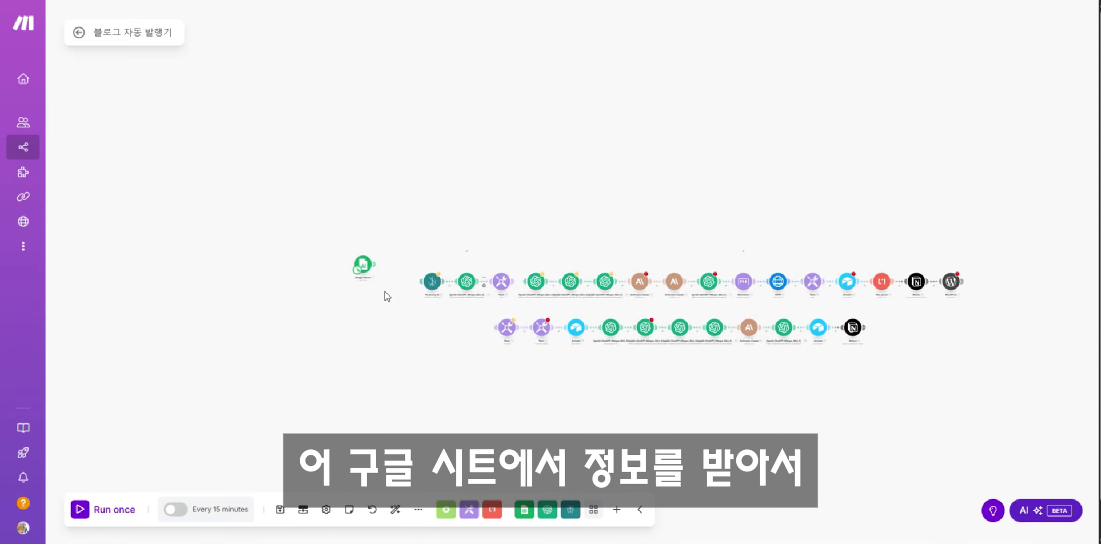
- Open the Set multiple variables module in the disconnected module chain and review its 업체, 업체내용 and 지역 variables
scroll(543, 347, up, 5)
click(514, 346)
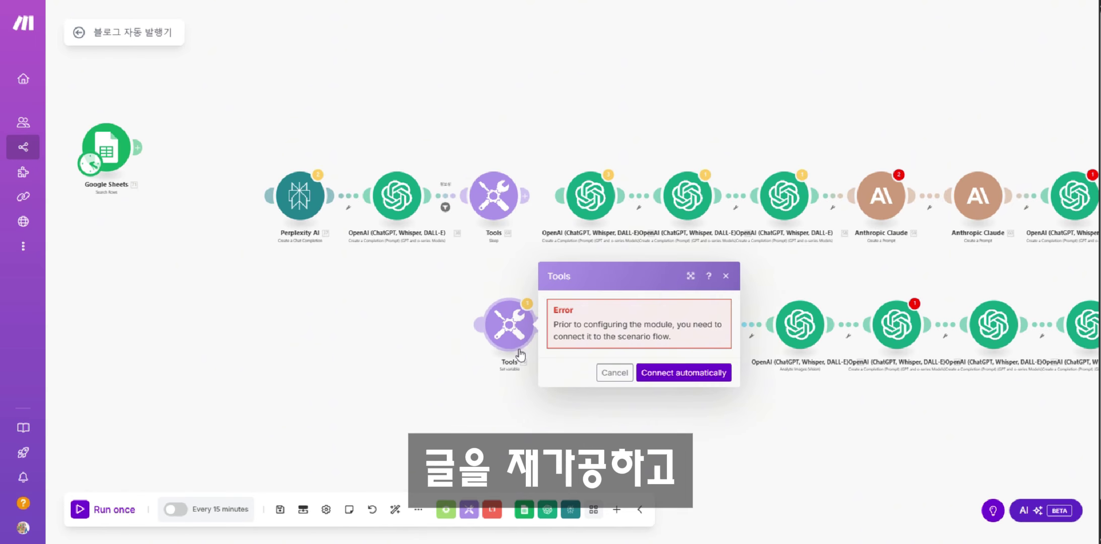
click(667, 408)
click(606, 324)
scroll(667, 397, down, 2)
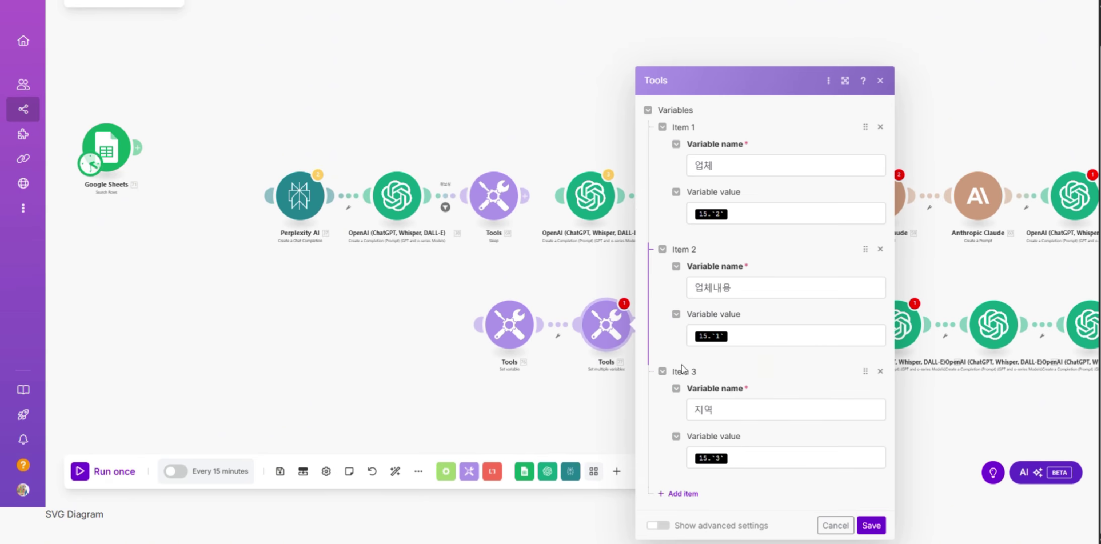
- Close the variables module and remove the mapped Perplexity message content from Message 1 of the OpenAI module following Perplexity AI
click(528, 383)
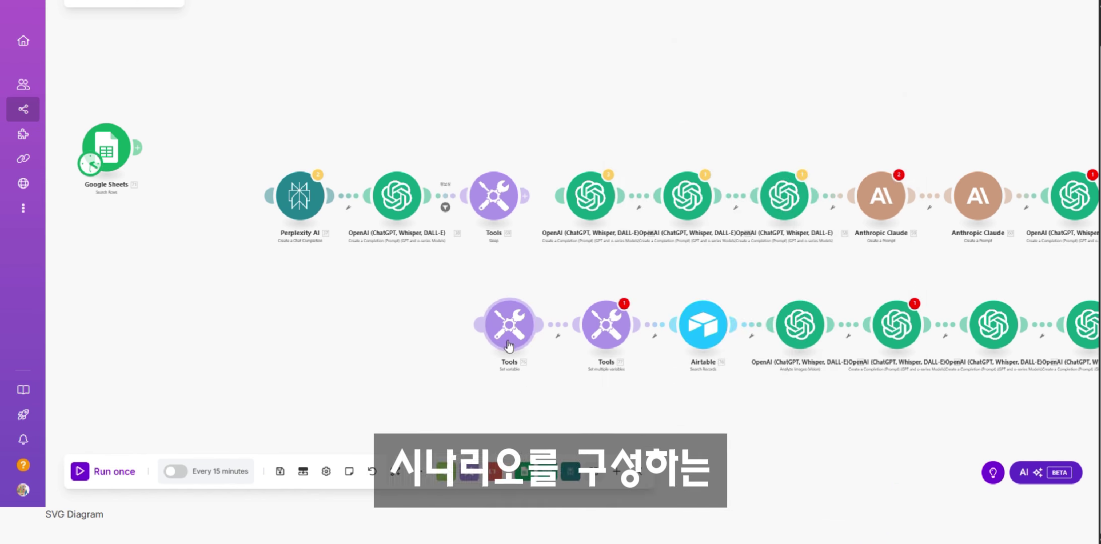
scroll(437, 327, down, 5)
scroll(440, 321, up, 2)
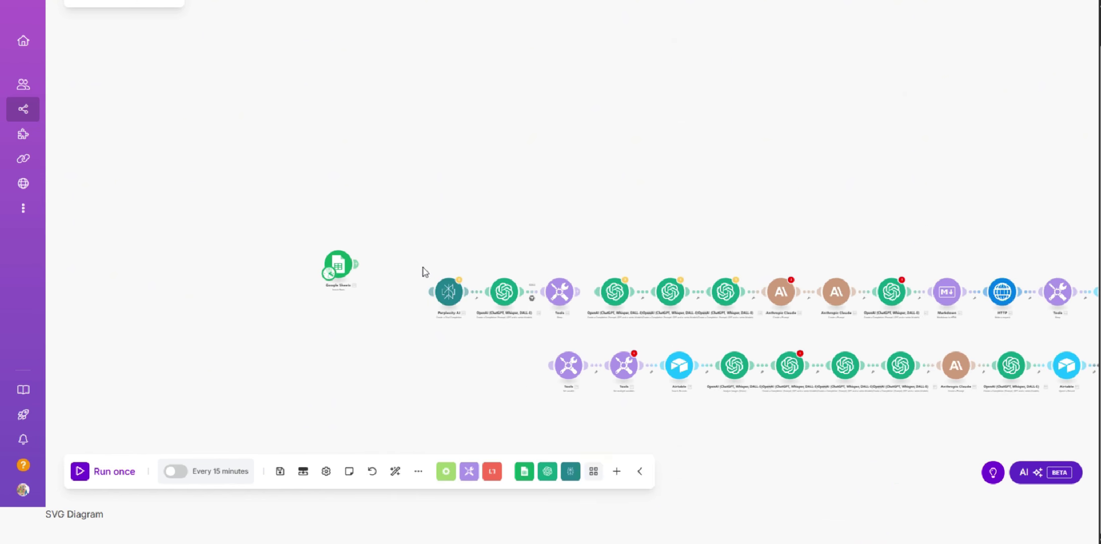
click(504, 291)
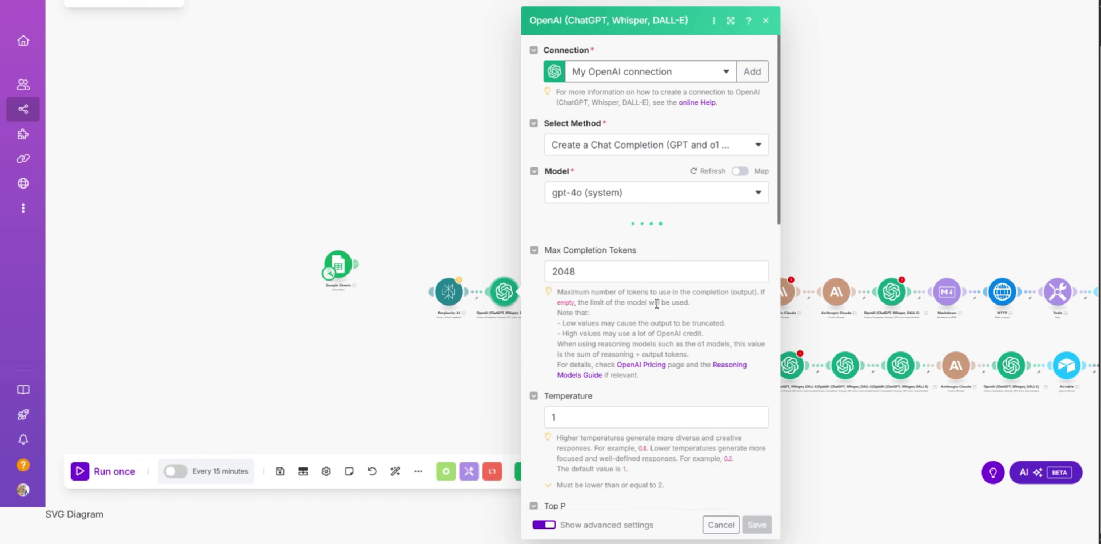
scroll(662, 333, down, 1)
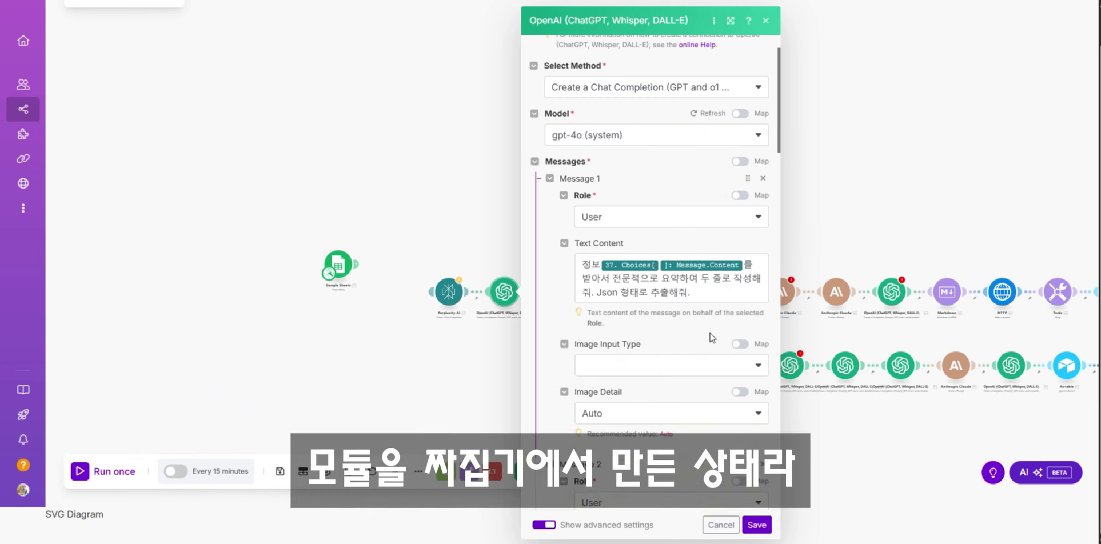
scroll(709, 327, down, 4)
scroll(709, 326, up, 5)
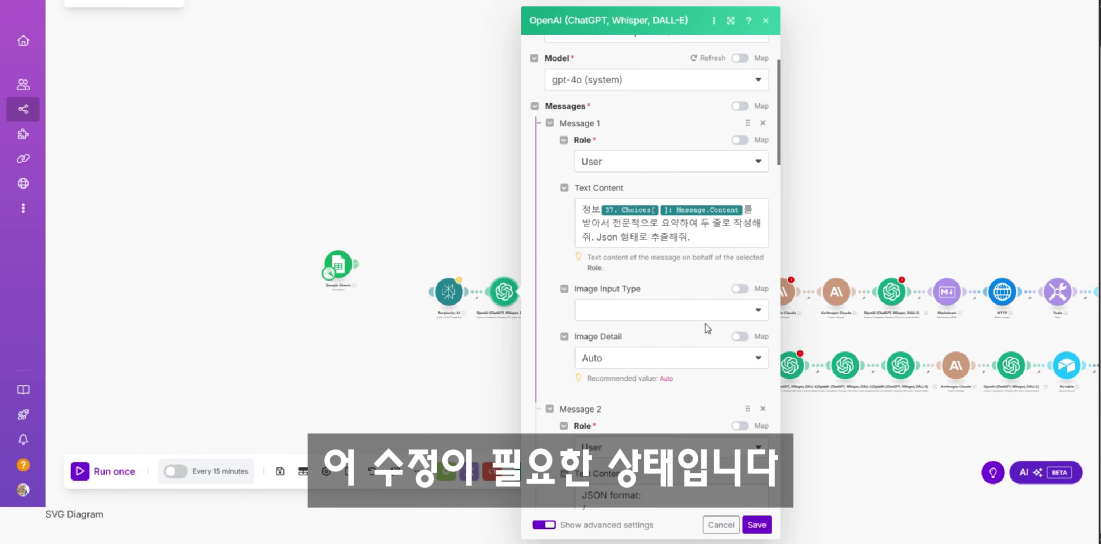
scroll(706, 327, down, 2)
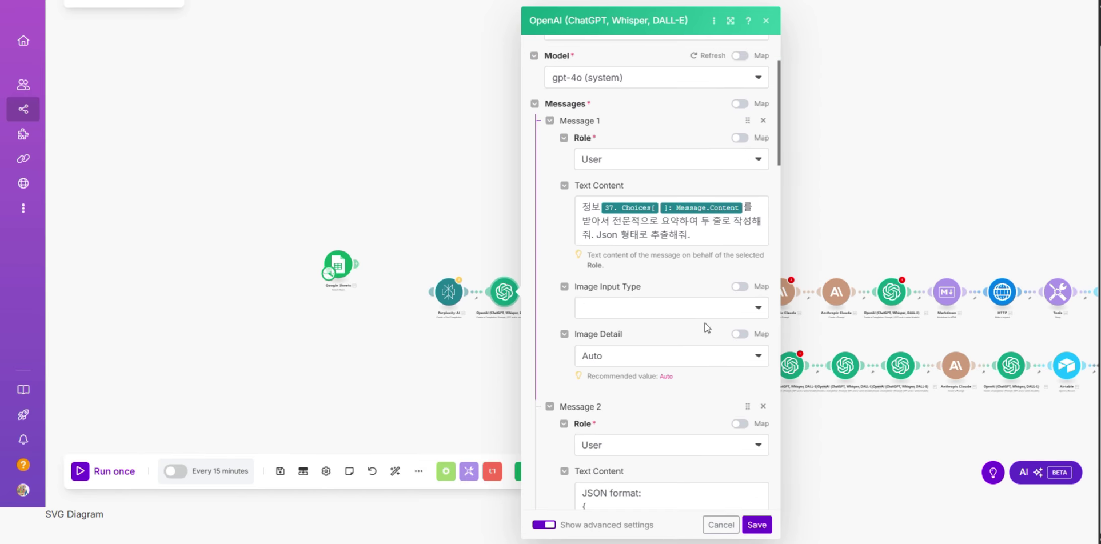
scroll(707, 326, down, 6)
scroll(699, 352, up, 8)
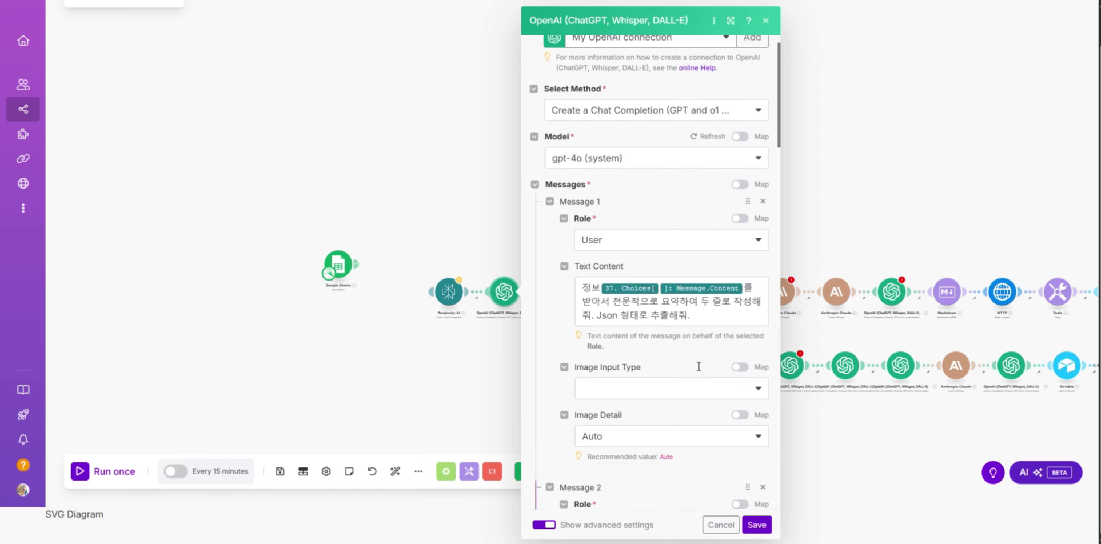
click(747, 326)
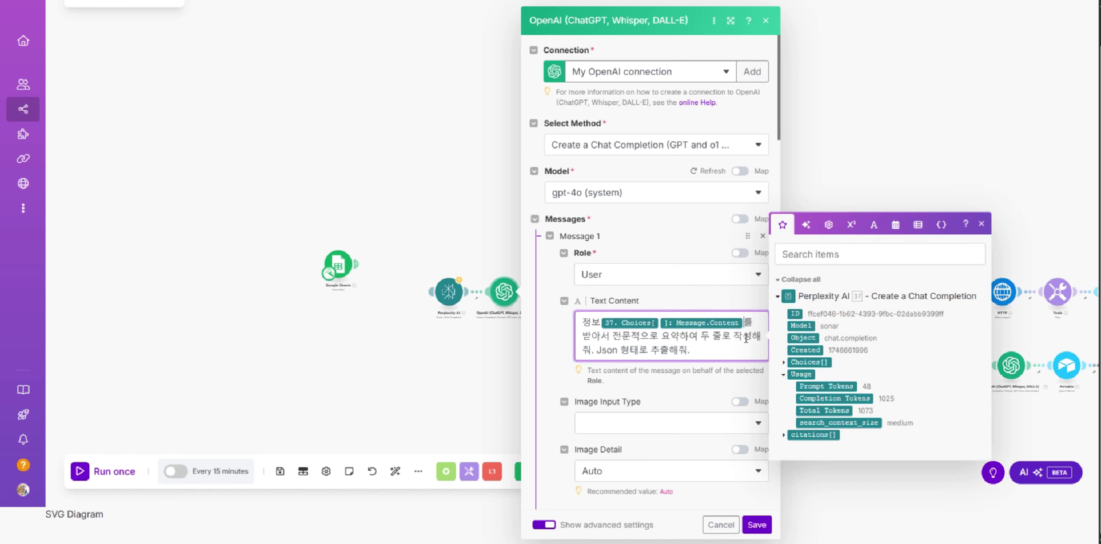
key(BackSpace)
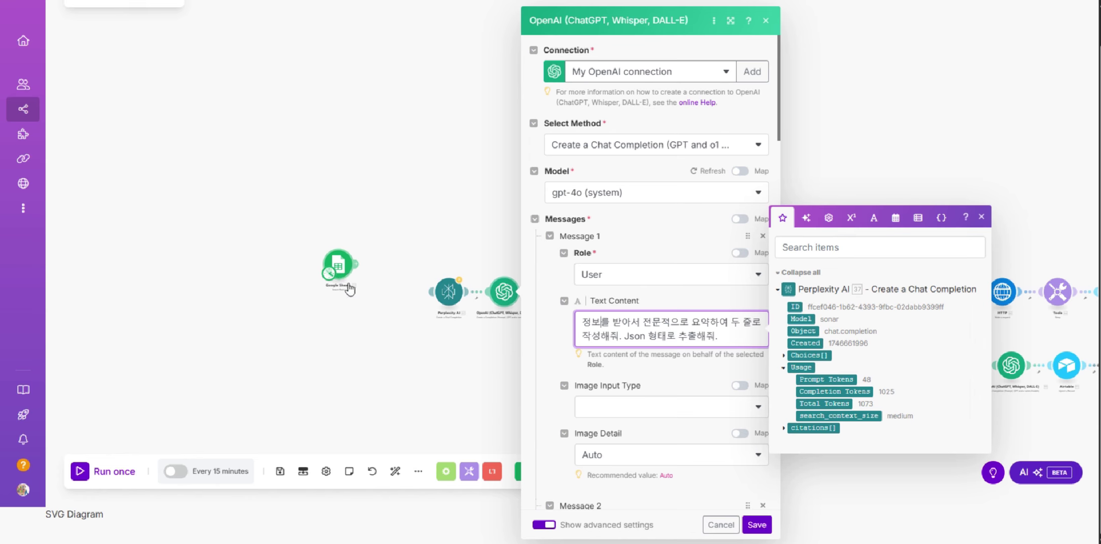
- Connect the Google Sheets Search Rows module directly to the Perplexity AI module
drag(348, 280, 373, 325)
click(426, 316)
scroll(427, 317, up, 3)
drag(432, 272, 346, 302)
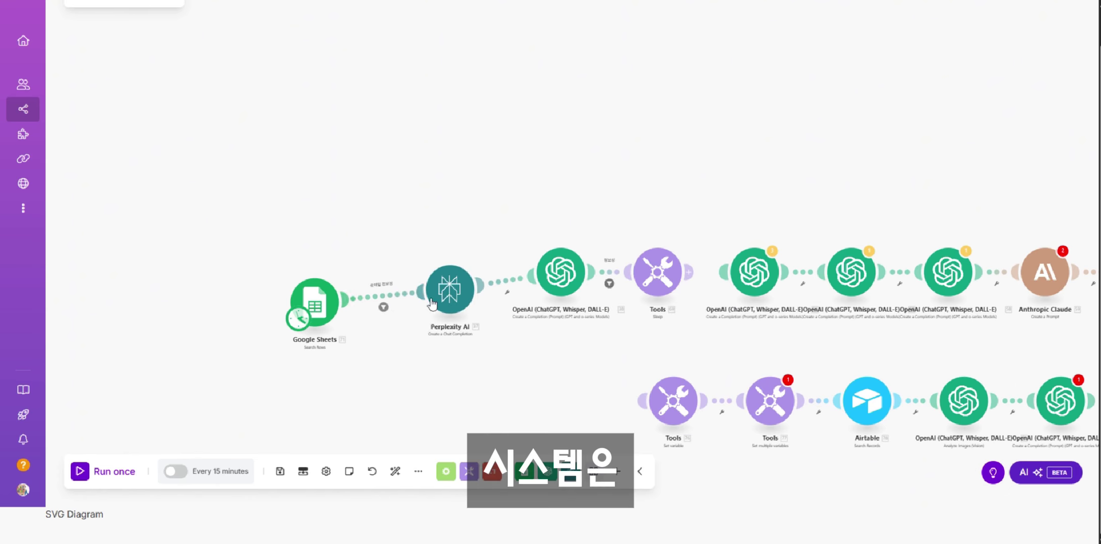
- Delete both conditions and the label of the filter between Google Sheets and Perplexity AI, and save the filter
click(449, 298)
click(384, 308)
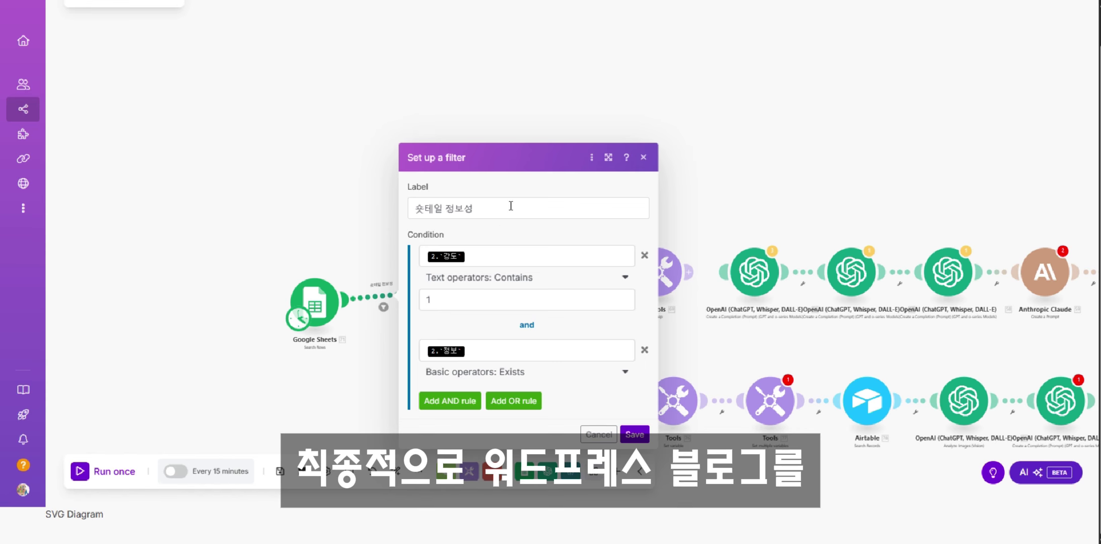
click(518, 256)
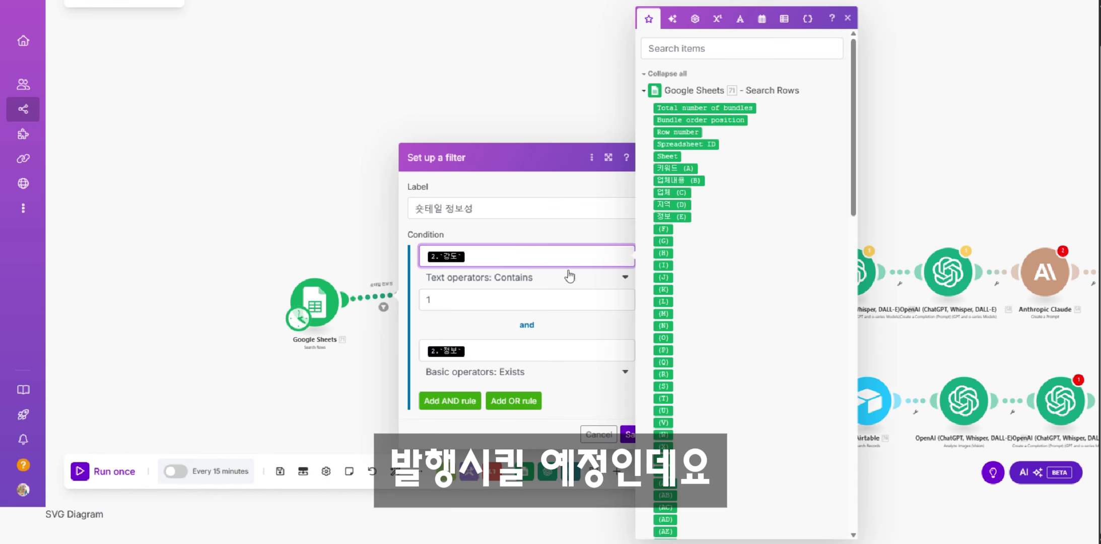
click(607, 174)
click(643, 157)
click(385, 310)
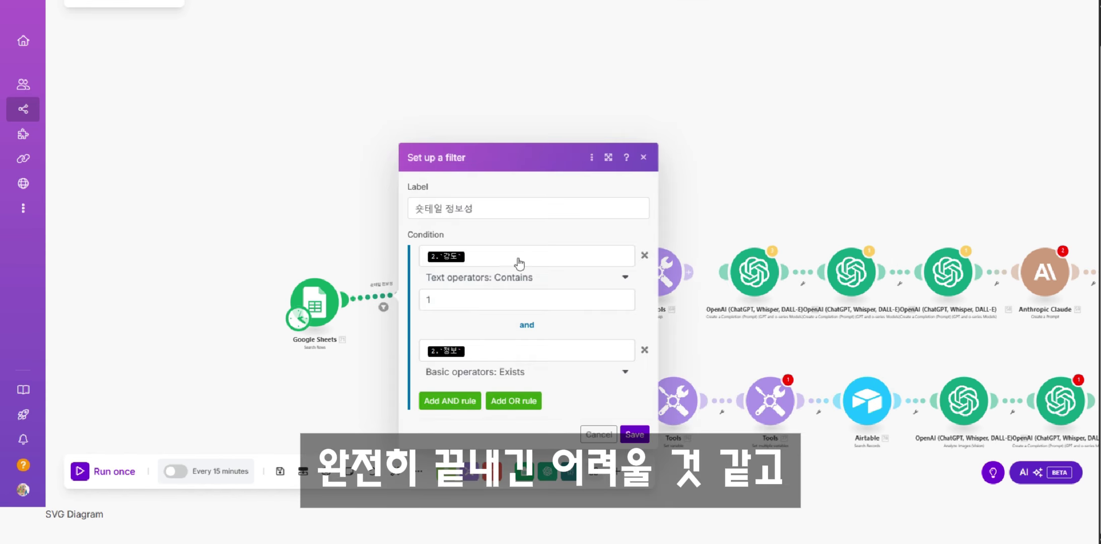
click(644, 255)
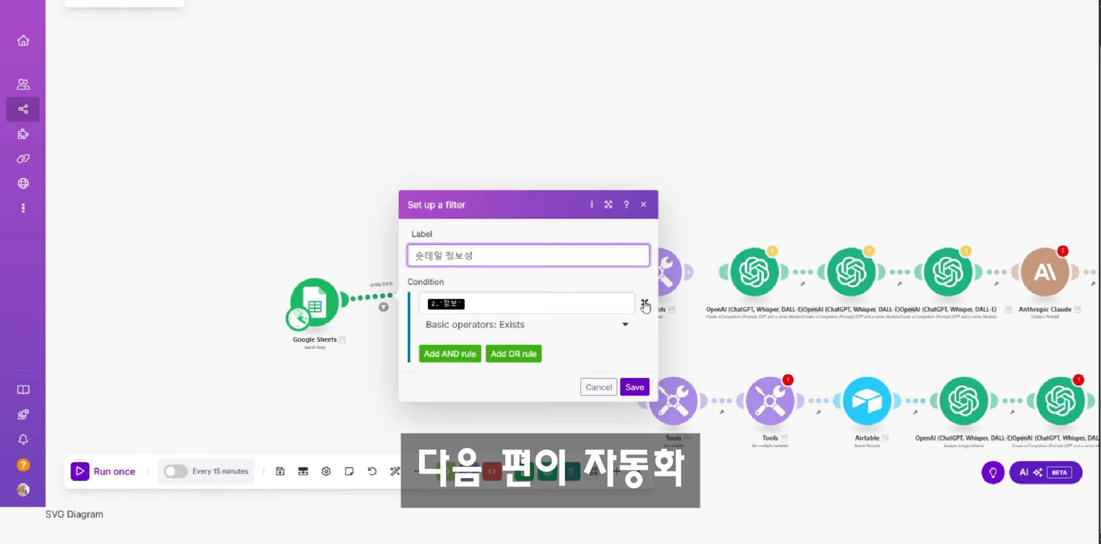
click(645, 294)
triple_click(592, 277)
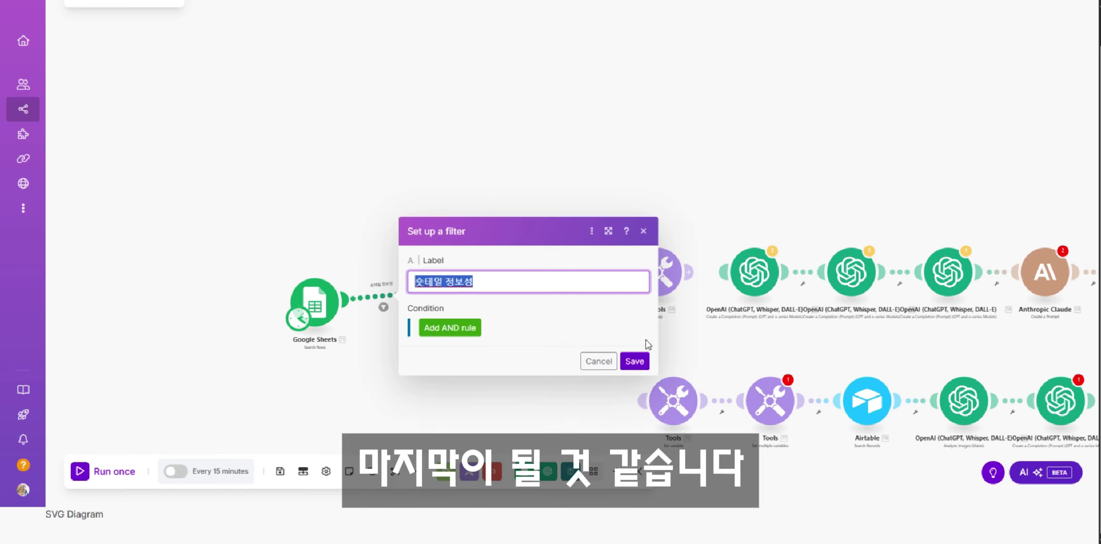
key(BackSpace)
click(634, 360)
- Check the Perplexity AI prompt with its 키워드 (A) and 정보 (E) mappings and save the module
click(446, 294)
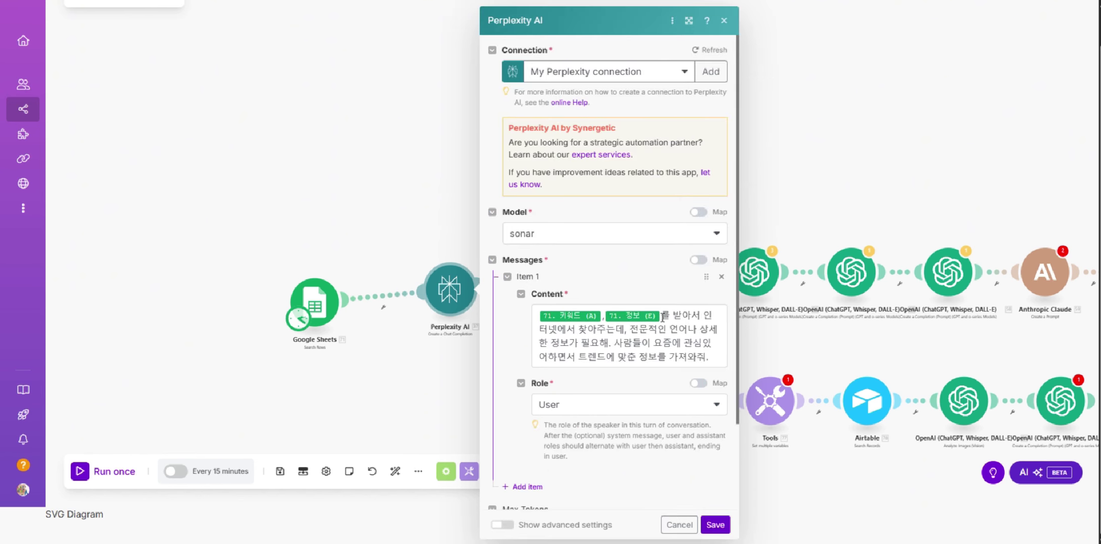
scroll(661, 317, down, 2)
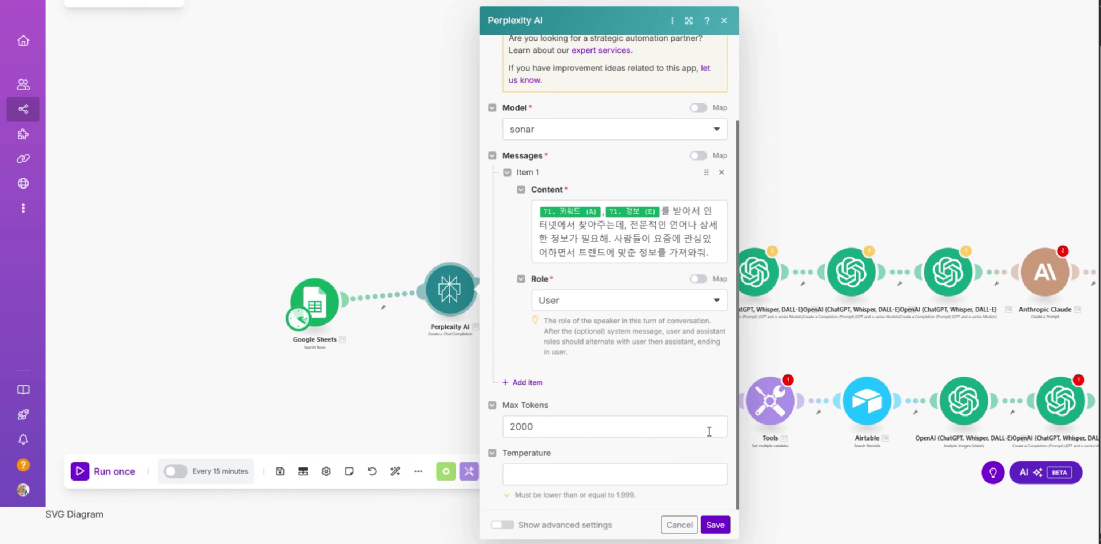
click(714, 524)
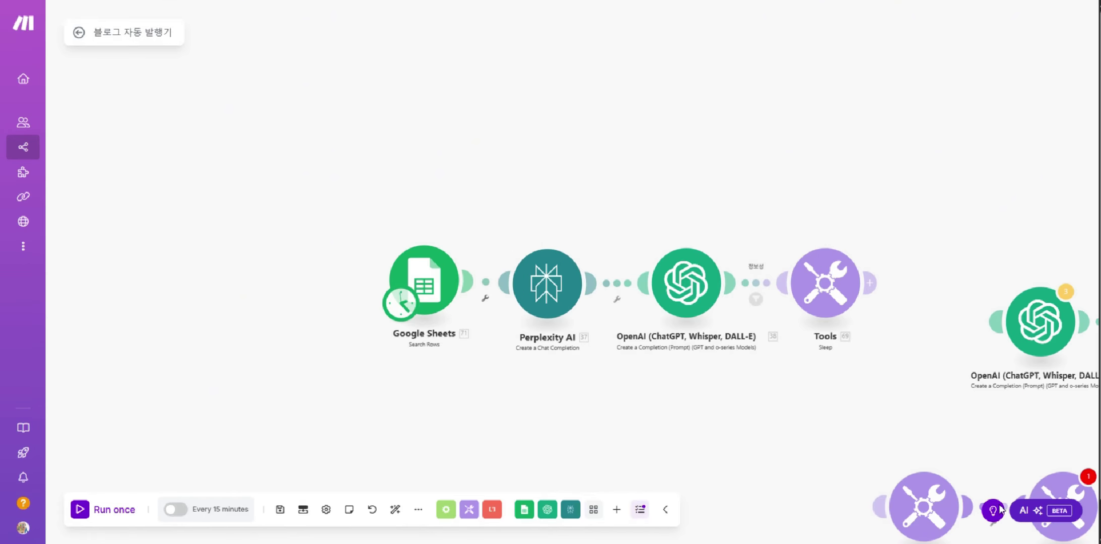
- Delete the condition and the 정보성 label of the filter between OpenAI and the Sleep module, and save the filter
drag(569, 412, 324, 427)
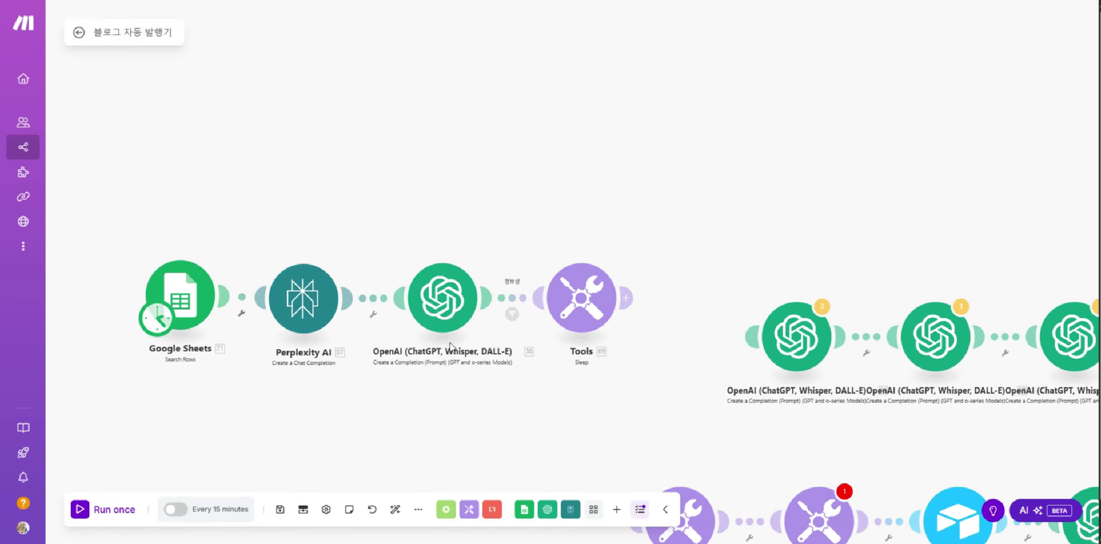
click(512, 314)
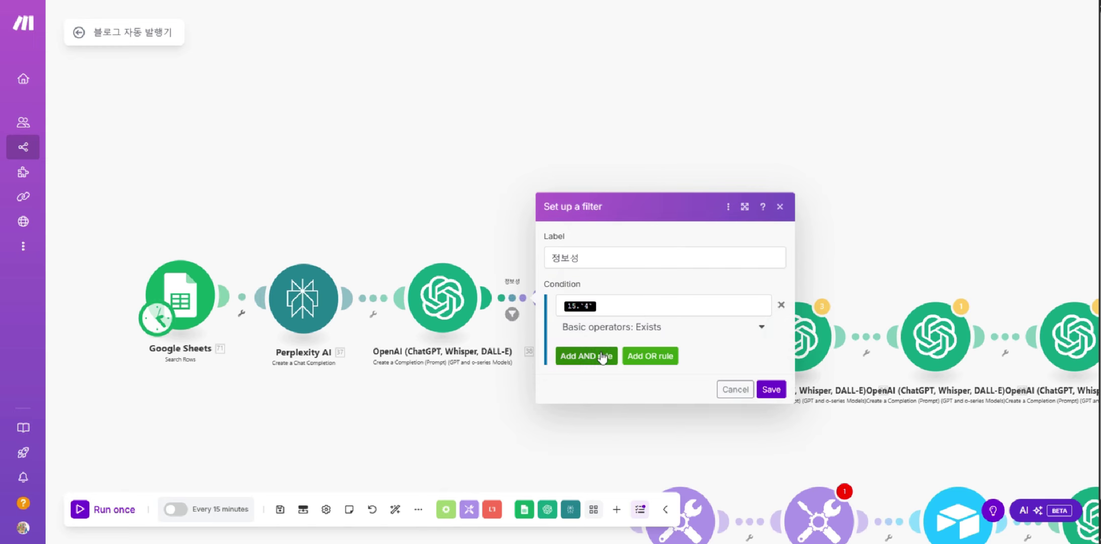
click(779, 305)
double_click(720, 258)
key(BackSpace)
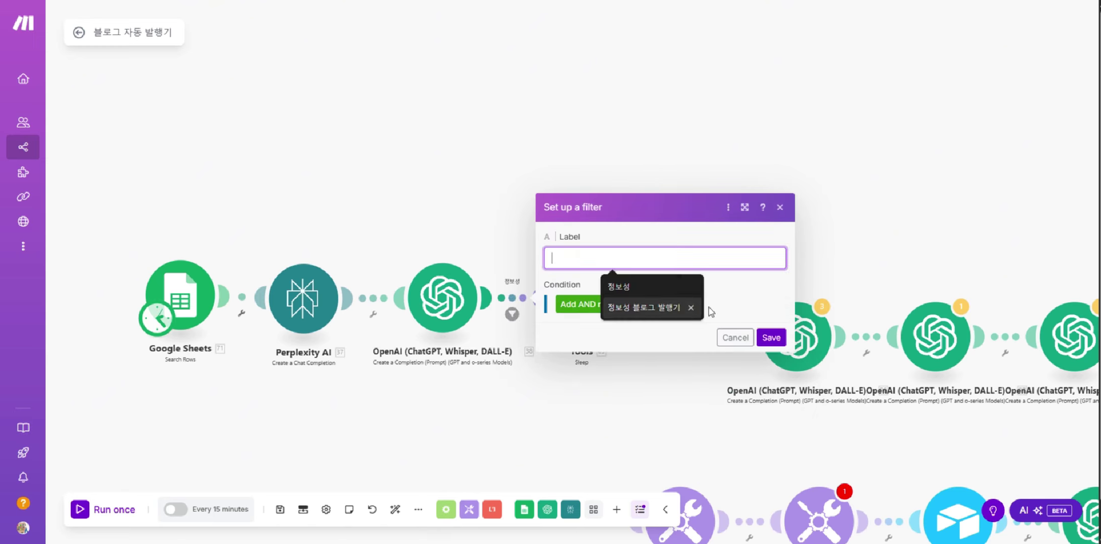
click(771, 337)
- Run the 블로그 자동 발행기 scenario once and open the Perplexity AI module's execution details
click(112, 509)
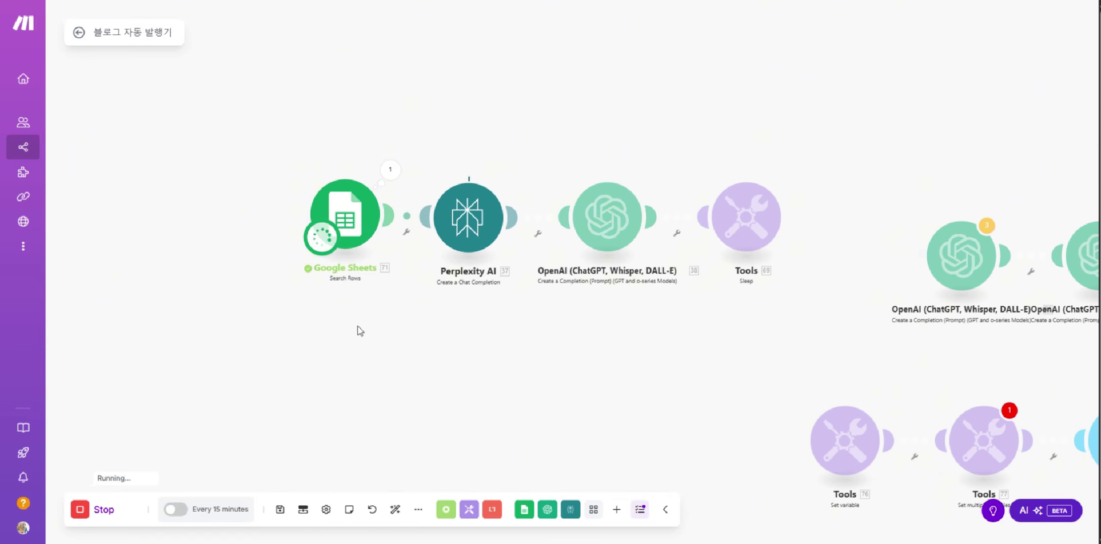
click(399, 217)
click(463, 327)
click(463, 327)
click(733, 169)
click(527, 221)
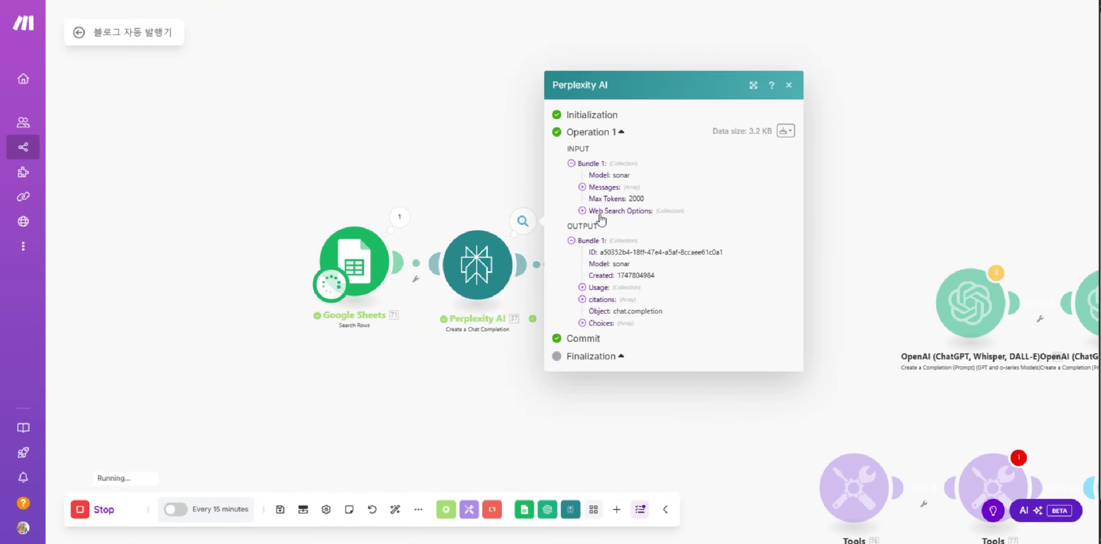
- Examine the citations and the Choices message content in the Perplexity AI output
click(582, 296)
click(601, 374)
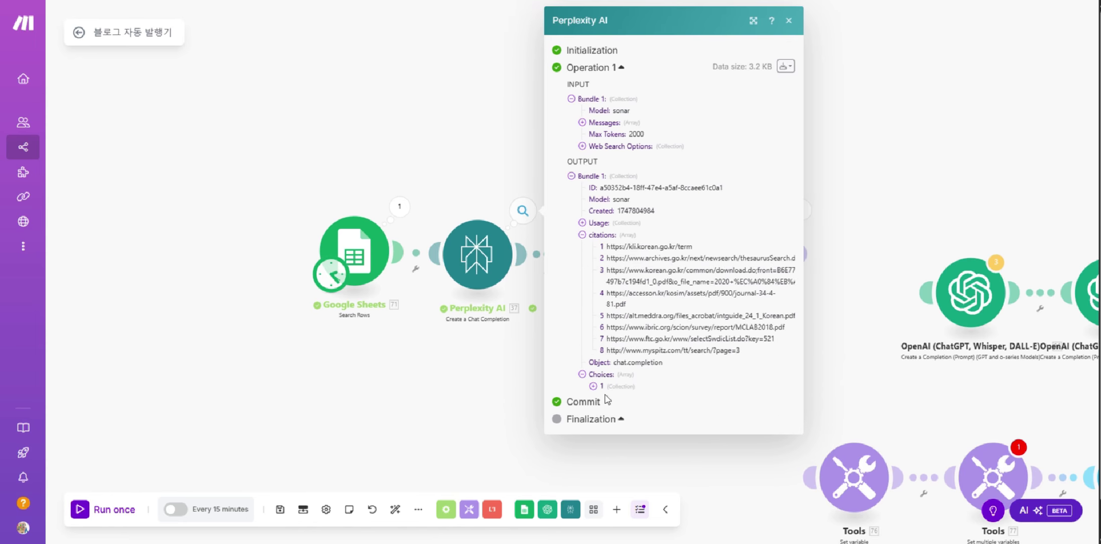
click(621, 421)
click(632, 445)
scroll(686, 421, down, 3)
scroll(686, 421, down, 3)
drag(665, 170, 730, 328)
scroll(730, 329, down, 1)
scroll(730, 329, down, 3)
drag(414, 374, 349, 366)
- Review the Perplexity AI prompt and compare it with the row 2 data of the 키워드 sheet in Google Sheets
click(411, 254)
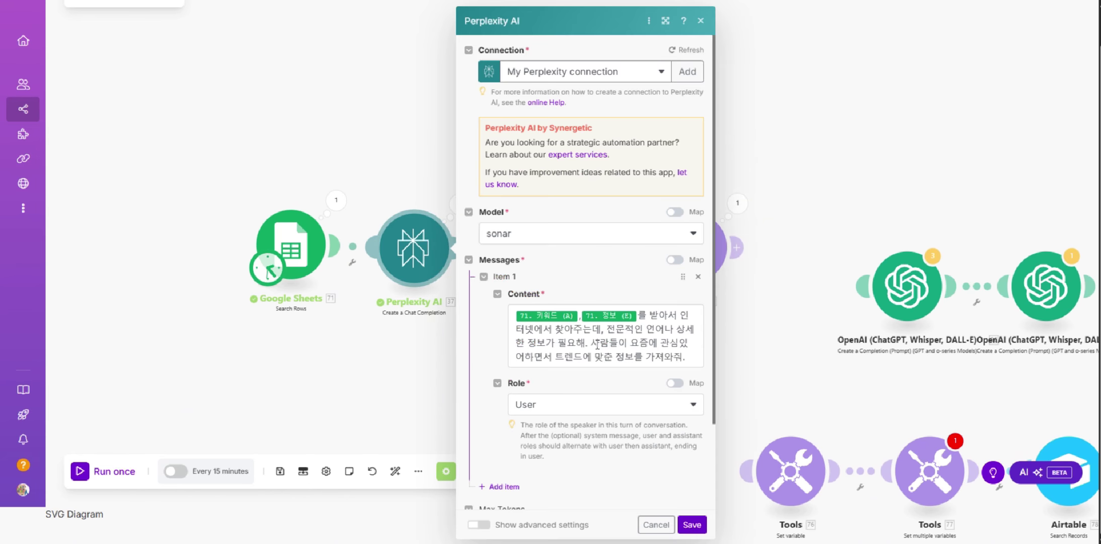
click(384, 337)
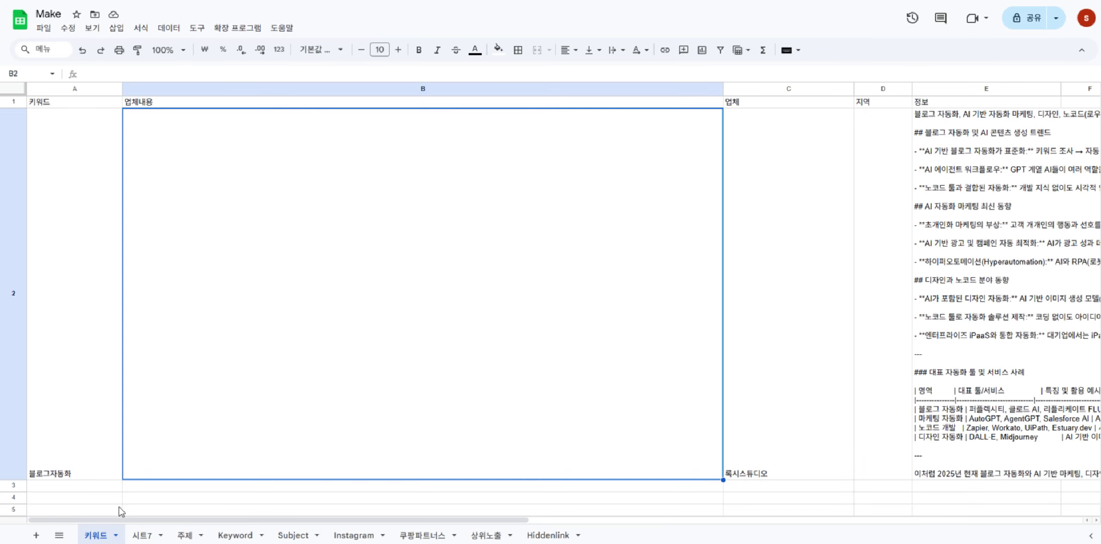
click(126, 485)
click(115, 335)
click(849, 352)
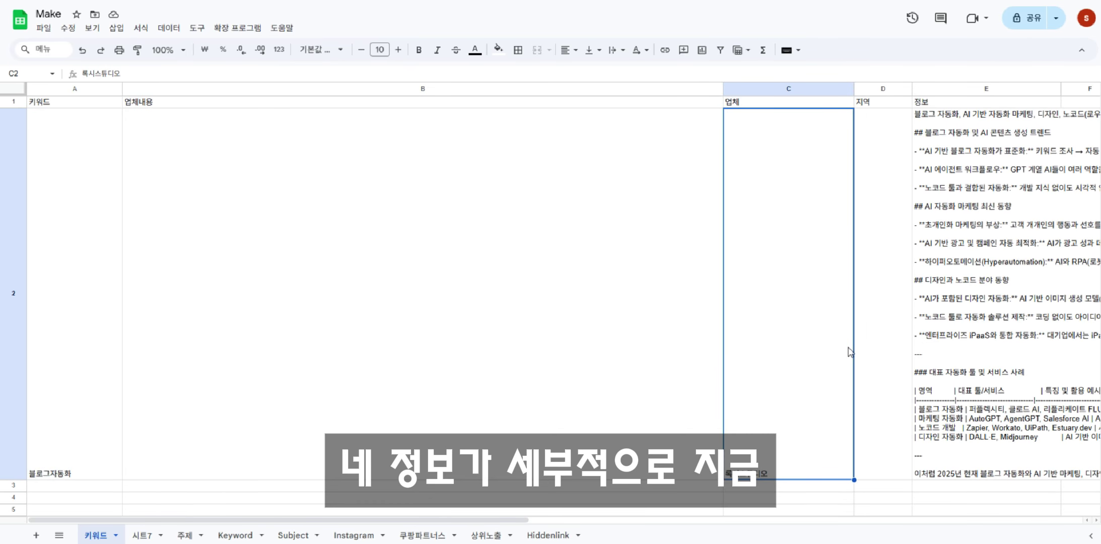
- Back in Make, place new Google Sheets Search Rows modules ahead of the Perplexity AI module
drag(1025, 333, 655, 334)
drag(371, 334, 5, 327)
click(182, 326)
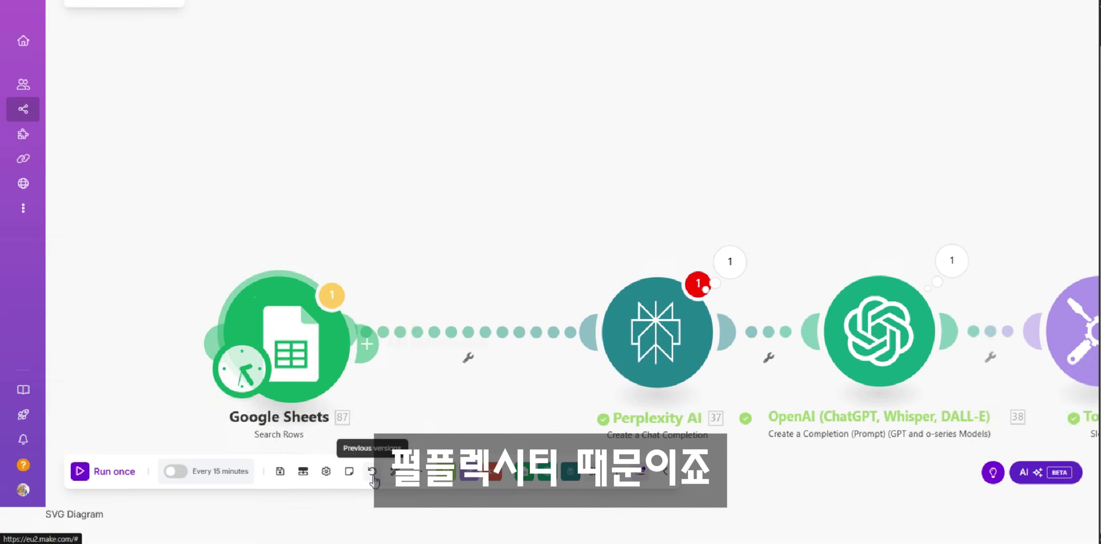
mouse_move(335, 385)
mouse_down()
mouse_move(416, 343)
mouse_move(504, 322)
mouse_up()
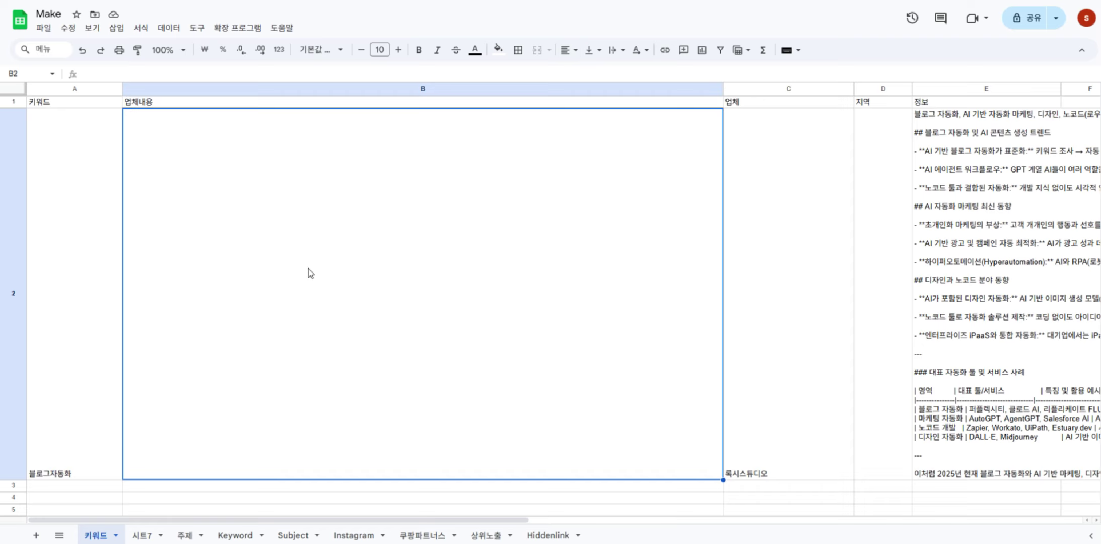
- Check the 업체 and 정보 cells in row 2 of the 키워드 sheet
key(Left)
click(808, 277)
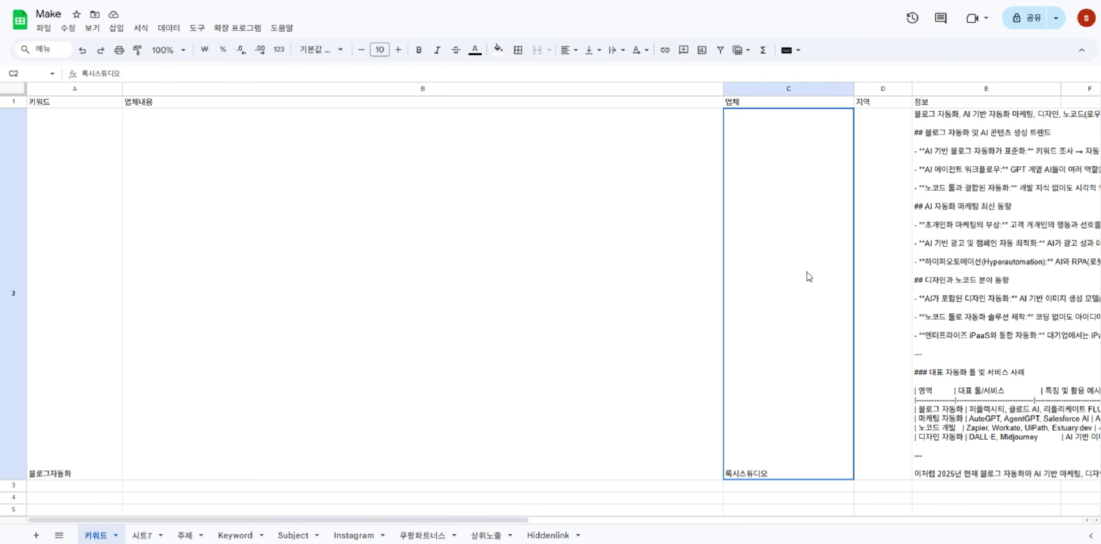
click(959, 280)
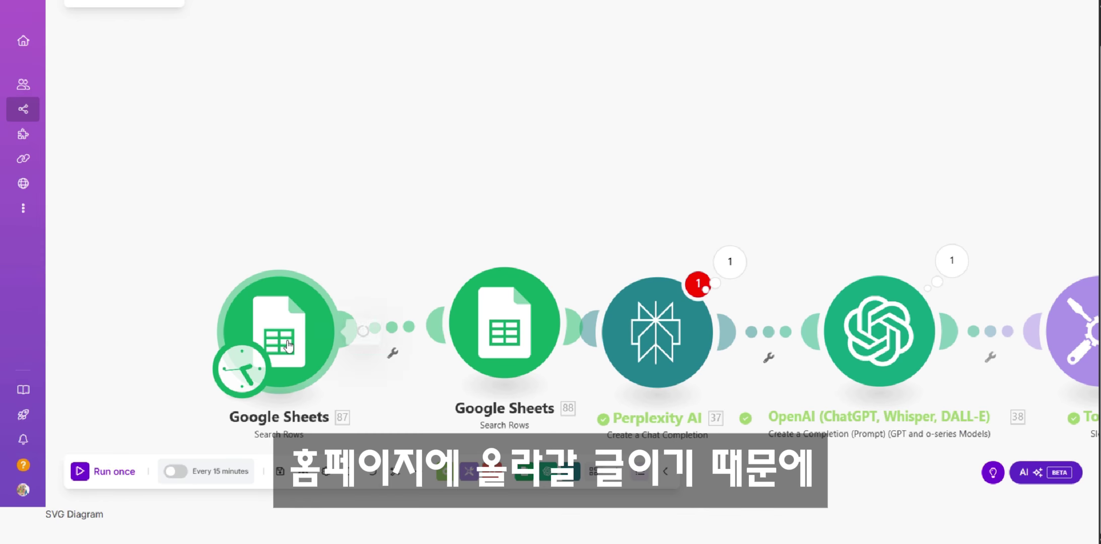
- In Make's Google Sheets Search Rows module, add an AND filter rule requiring that 업체 (C) Exists
click(446, 342)
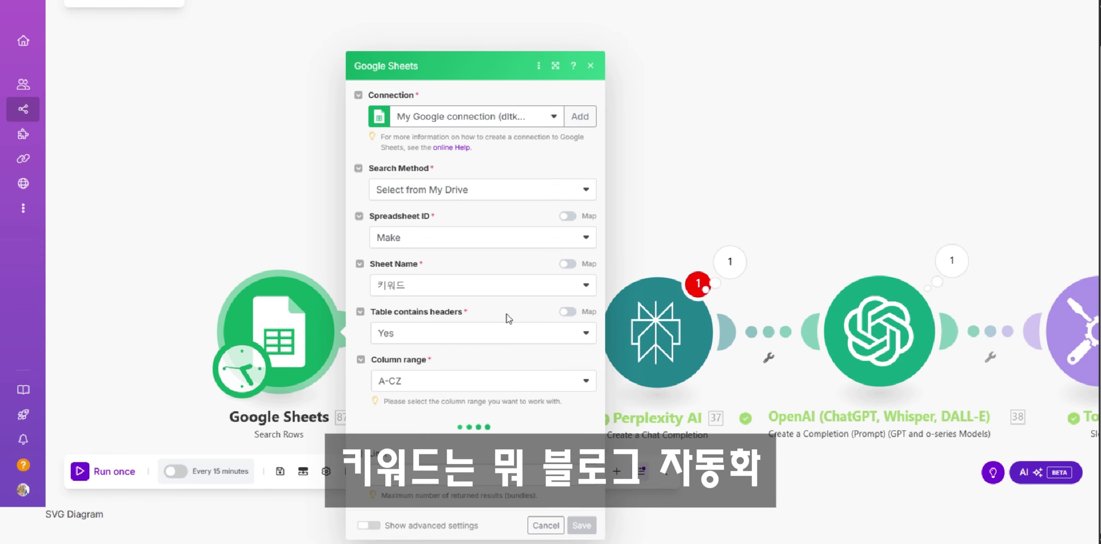
scroll(506, 315, down, 3)
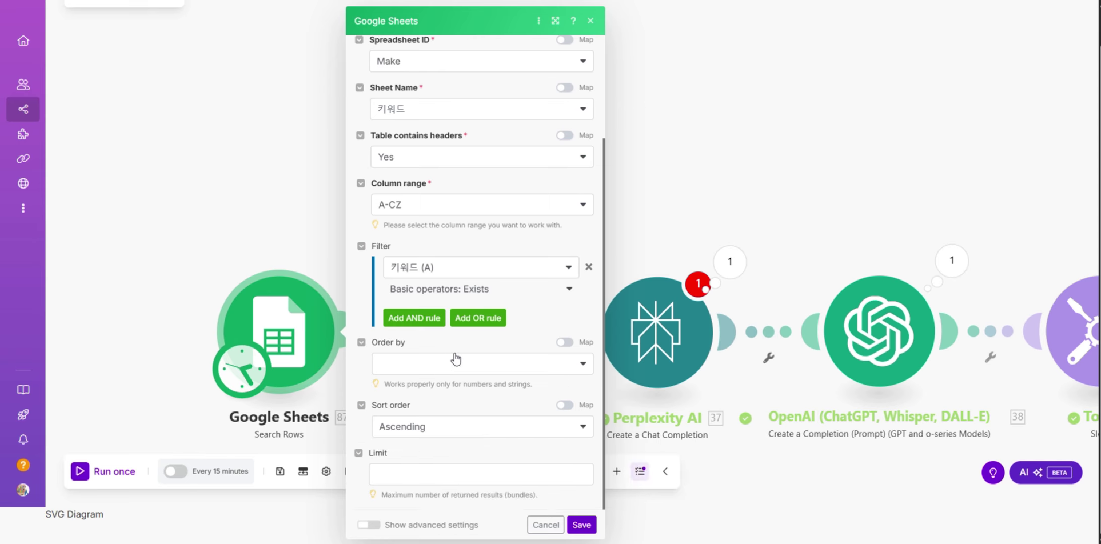
click(434, 325)
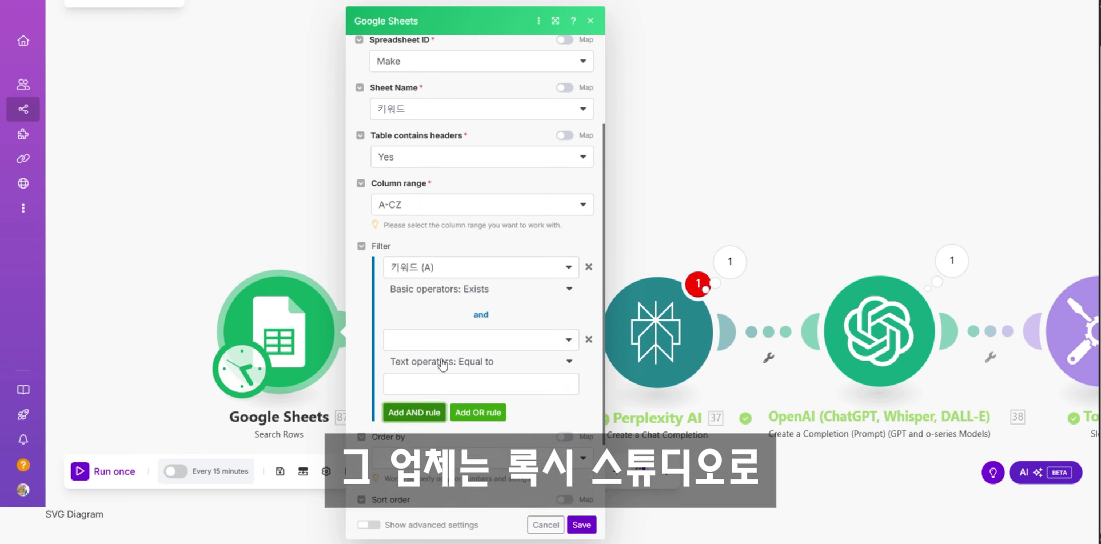
click(453, 339)
click(461, 381)
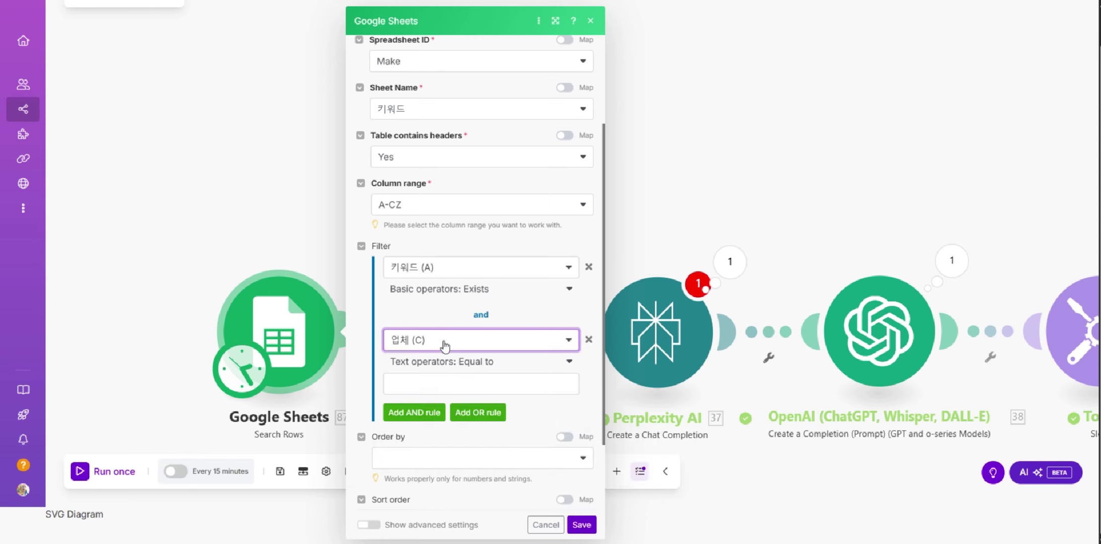
click(484, 372)
click(464, 412)
- Add another AND filter rule requiring that 정보 (E) Exists
click(420, 392)
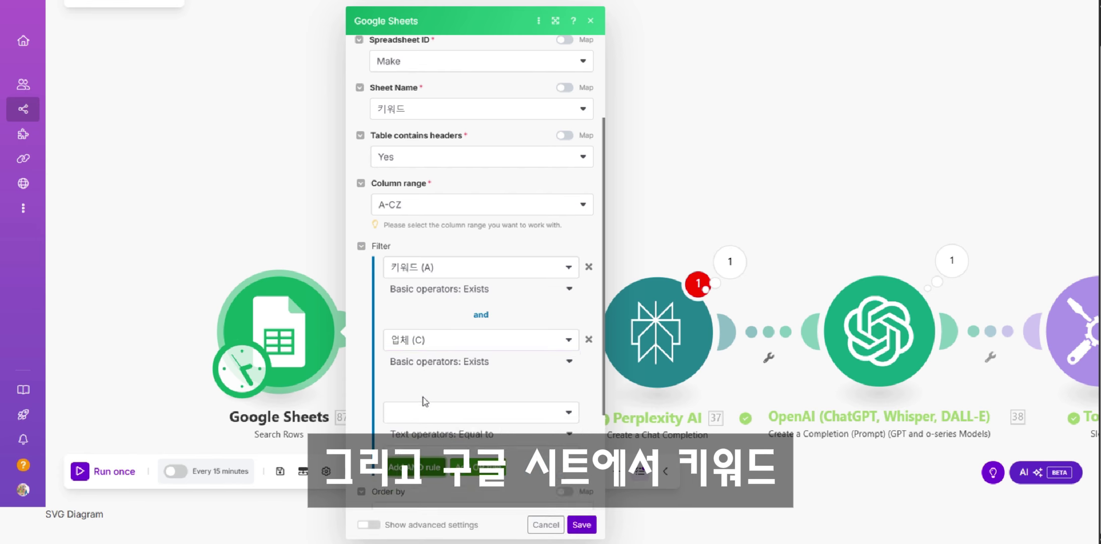
scroll(454, 353, down, 2)
click(459, 311)
click(457, 393)
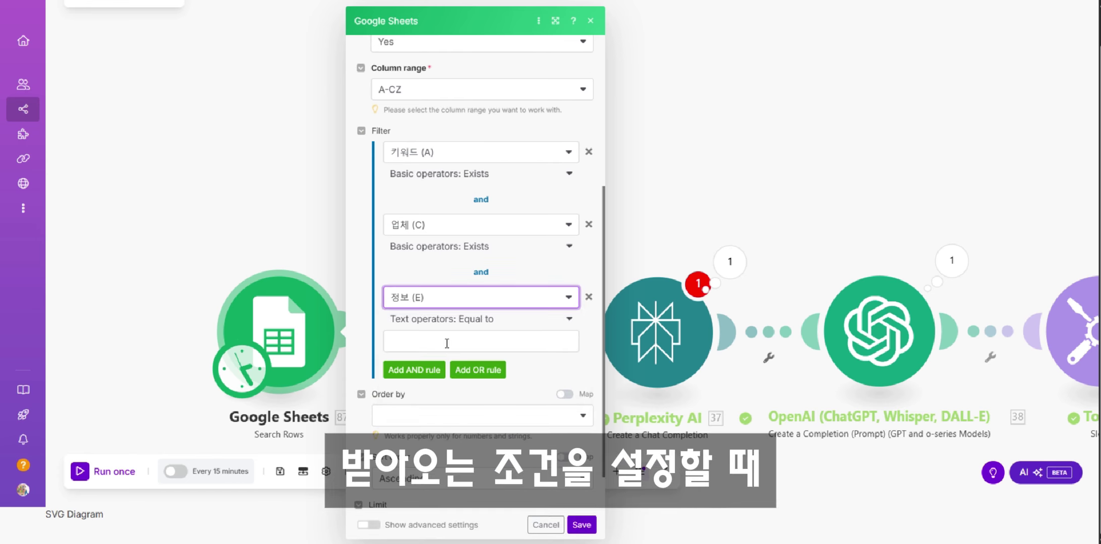
click(456, 320)
click(460, 371)
- Order the Search Rows results by Row number and save the Google Sheets module
scroll(496, 387, down, 1)
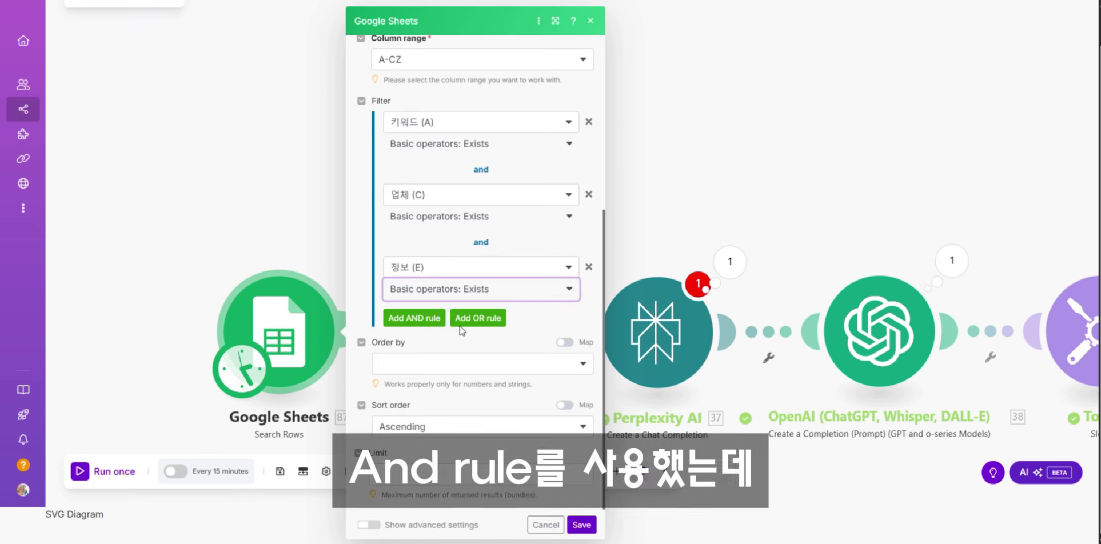
click(463, 363)
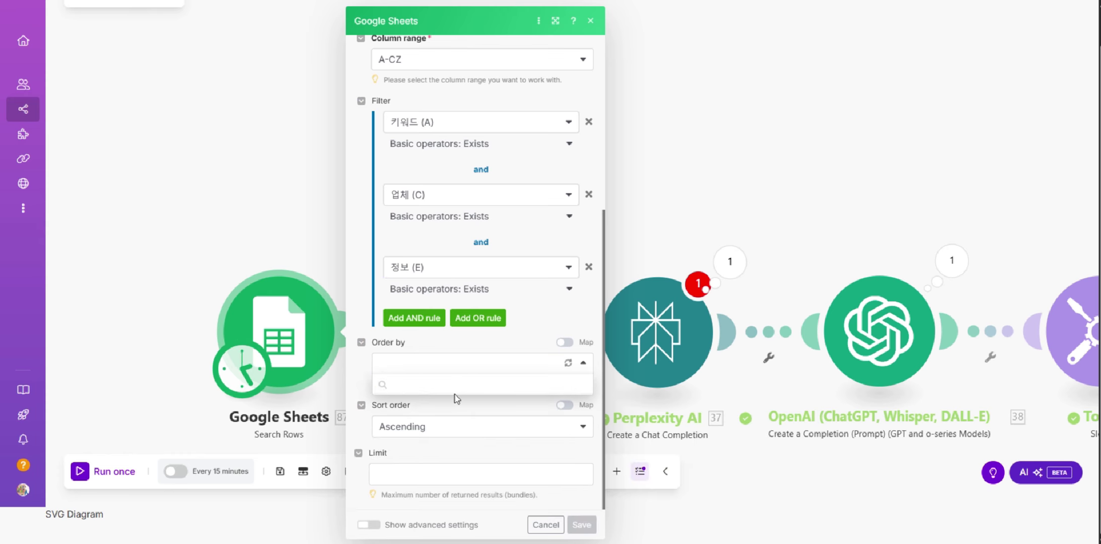
click(448, 403)
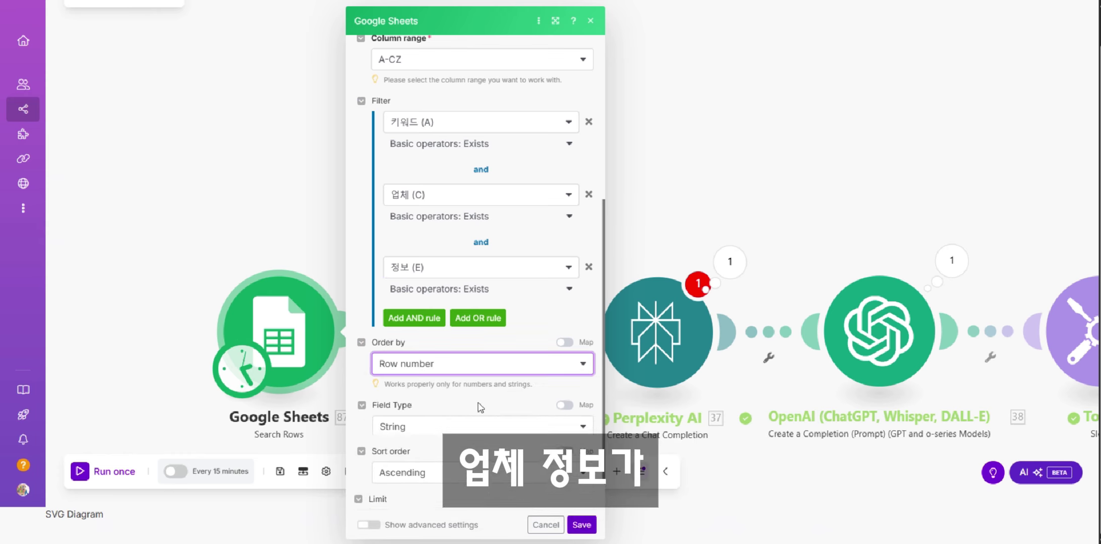
scroll(482, 360, down, 1)
click(453, 474)
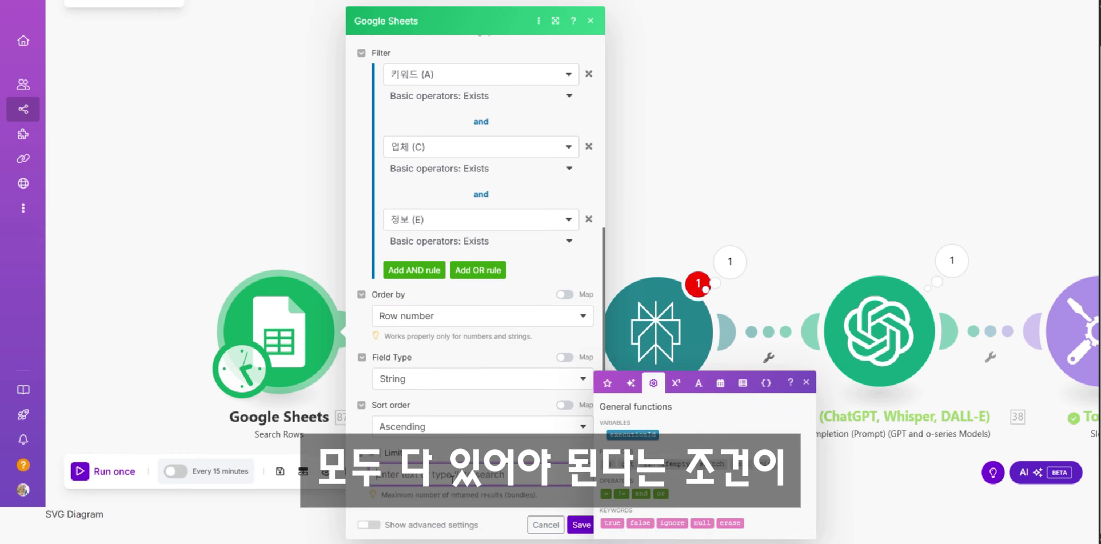
click(580, 524)
- Replace the two broken module 71 variables in the Perplexity AI prompt with 키워드 (A) from Google Sheets and save
scroll(604, 246, down, 2)
click(610, 247)
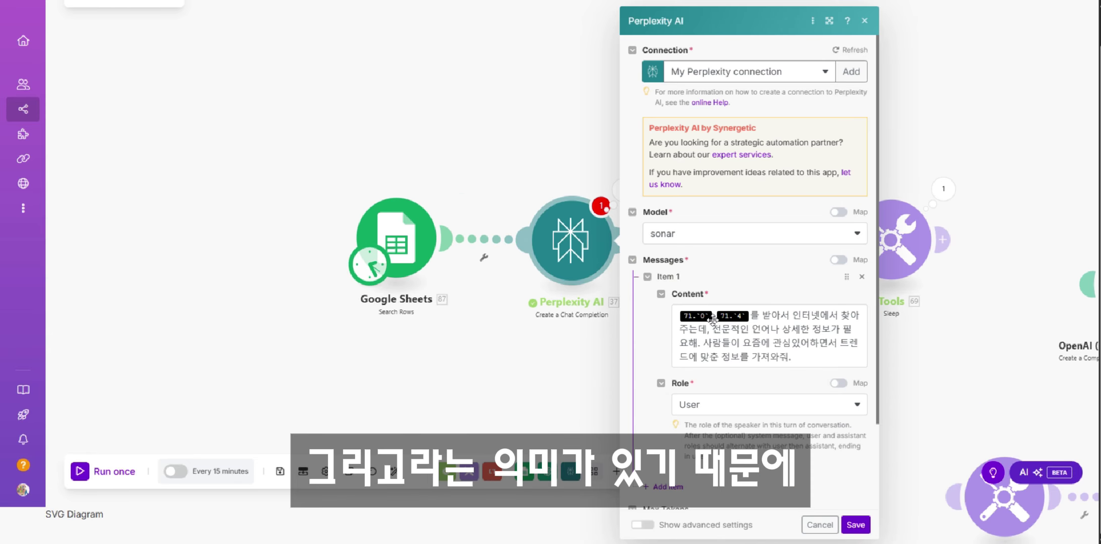
click(712, 319)
key(BackSpace)
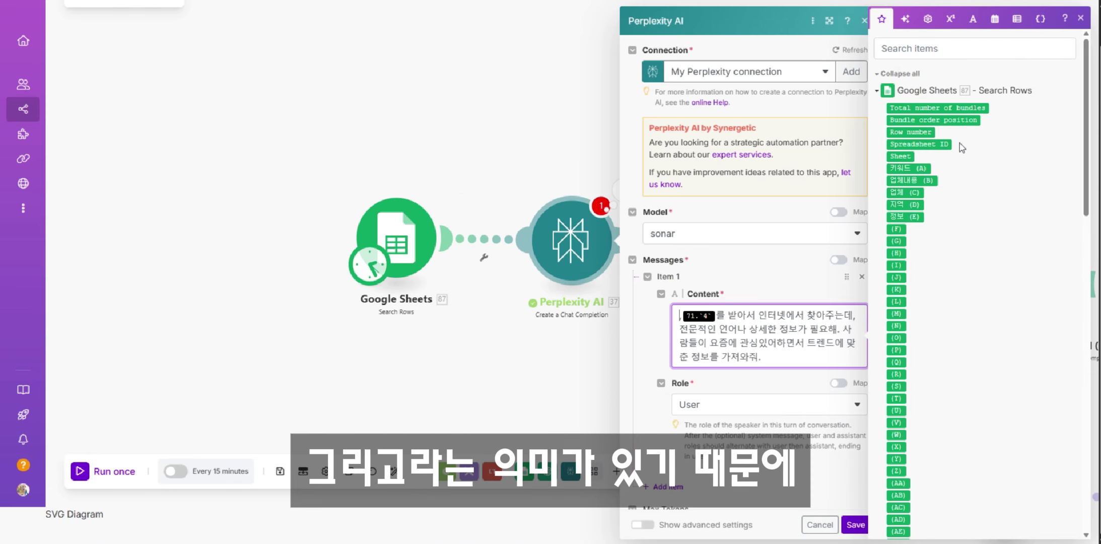
click(901, 169)
key(BackSpace)
key(BackSpace)
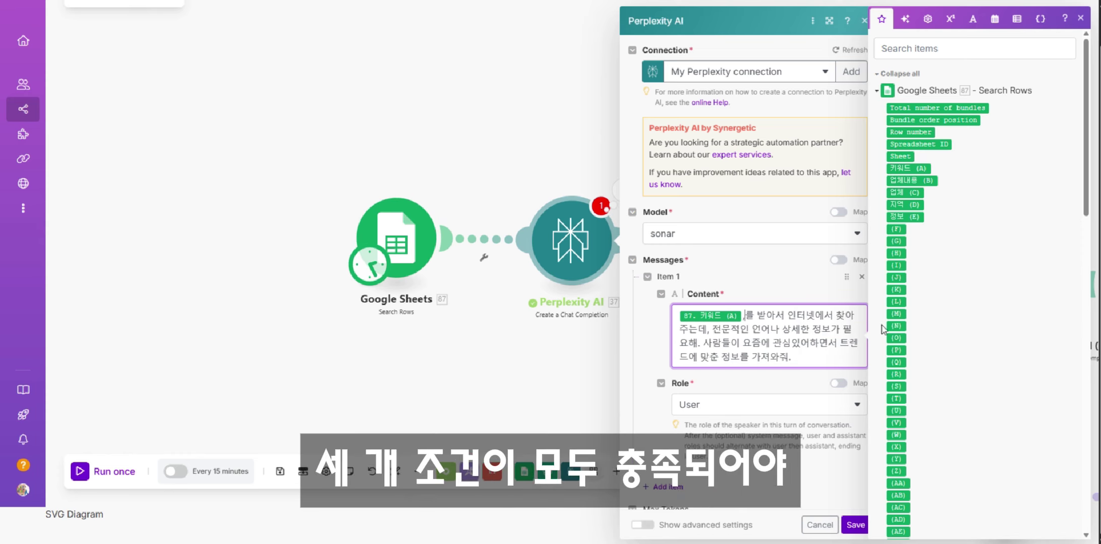
click(851, 525)
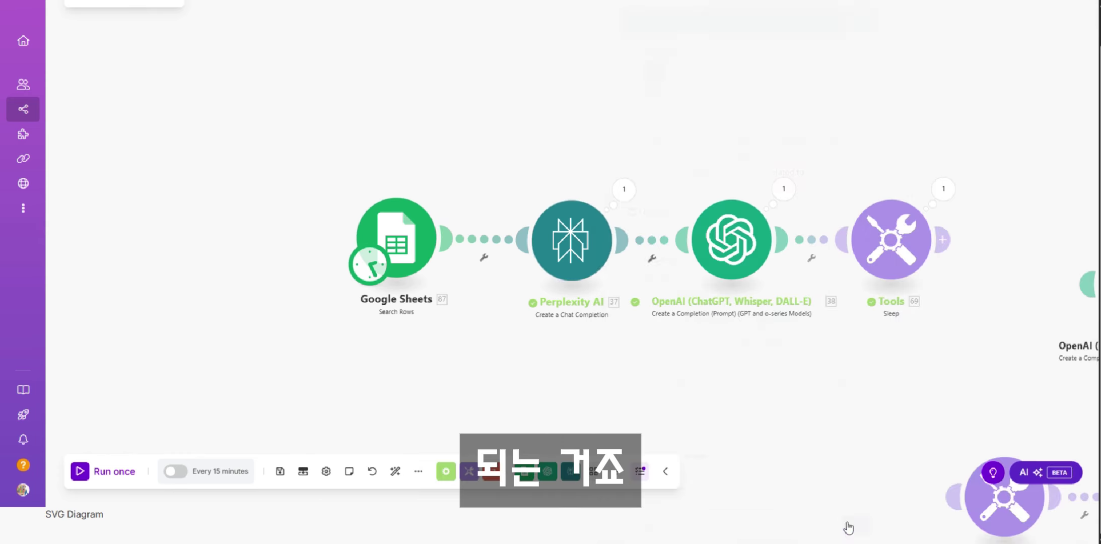
- Run the scenario once and inspect the Google Sheets module's execution output
click(96, 481)
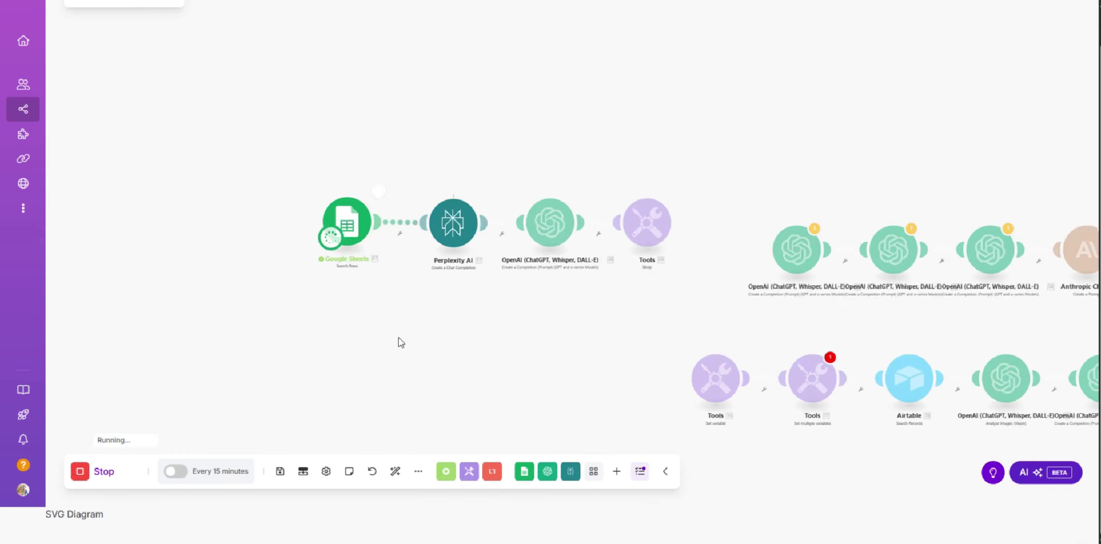
drag(509, 291, 562, 326)
click(416, 336)
scroll(438, 335, up, 3)
drag(443, 336, 369, 349)
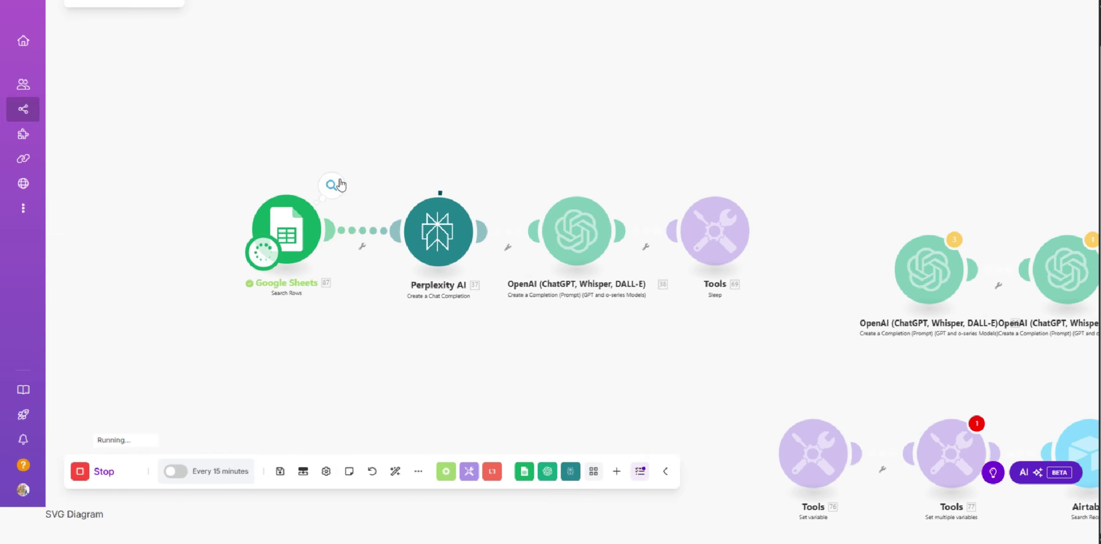
click(333, 185)
click(390, 338)
scroll(454, 362, down, 8)
click(340, 354)
scroll(374, 354, down, 3)
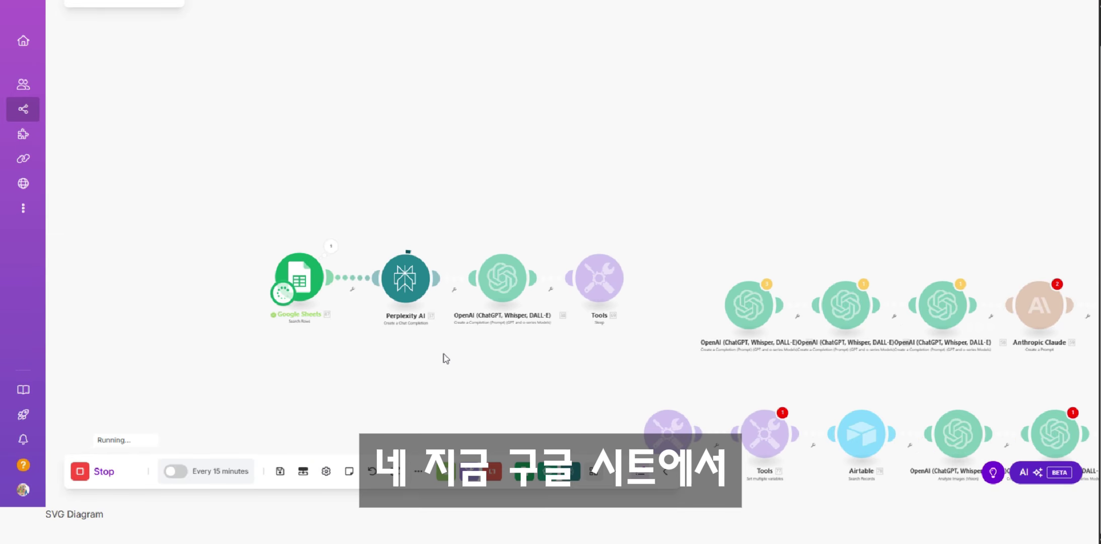
scroll(473, 358, down, 5)
scroll(564, 351, up, 6)
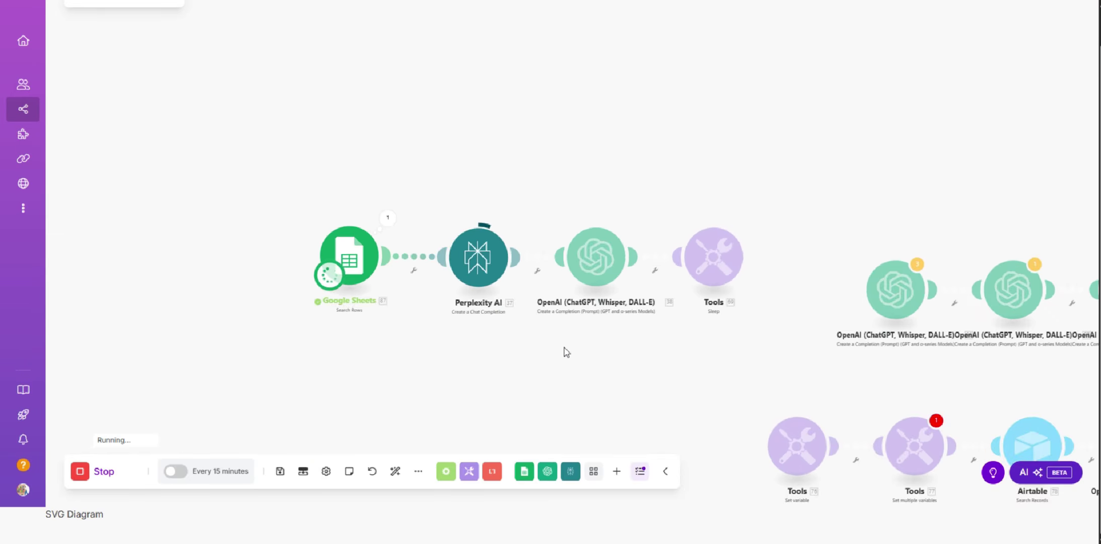
- Examine the execution output of the OpenAI module that follows Perplexity AI
click(634, 219)
click(708, 268)
drag(720, 257, 852, 297)
drag(566, 351, 516, 354)
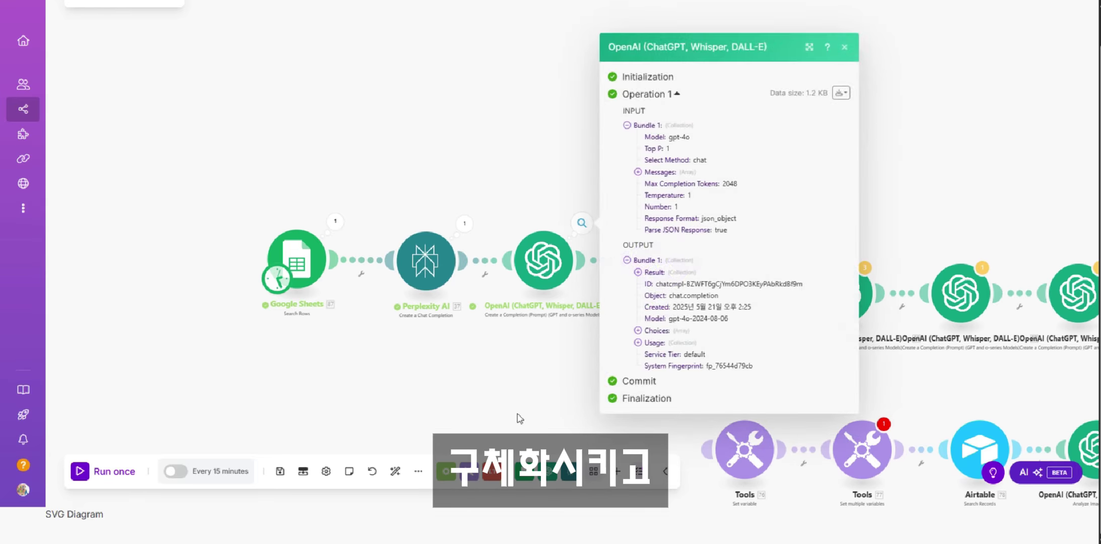
click(699, 222)
drag(724, 344, 526, 349)
scroll(554, 350, down, 2)
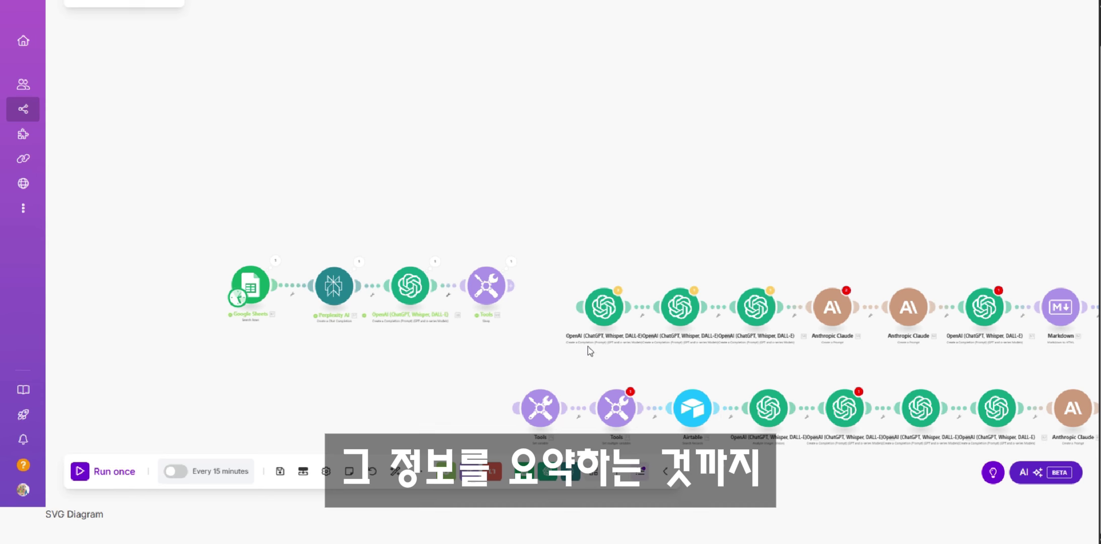
- Try linking the Sleep module to the first OpenAI module of the upper chain and review that module's prompt
click(608, 305)
click(703, 353)
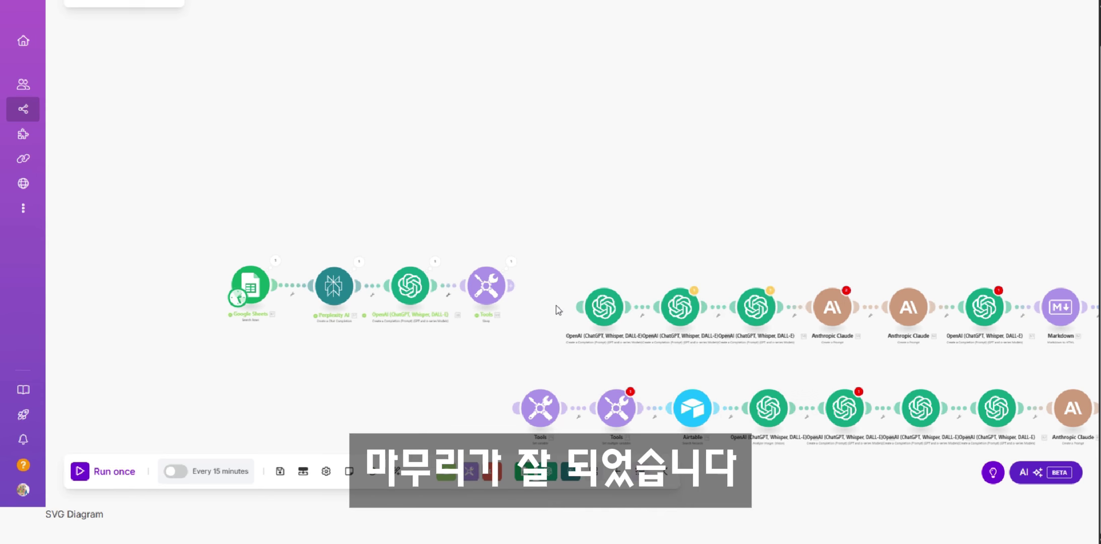
drag(507, 278, 603, 306)
click(603, 306)
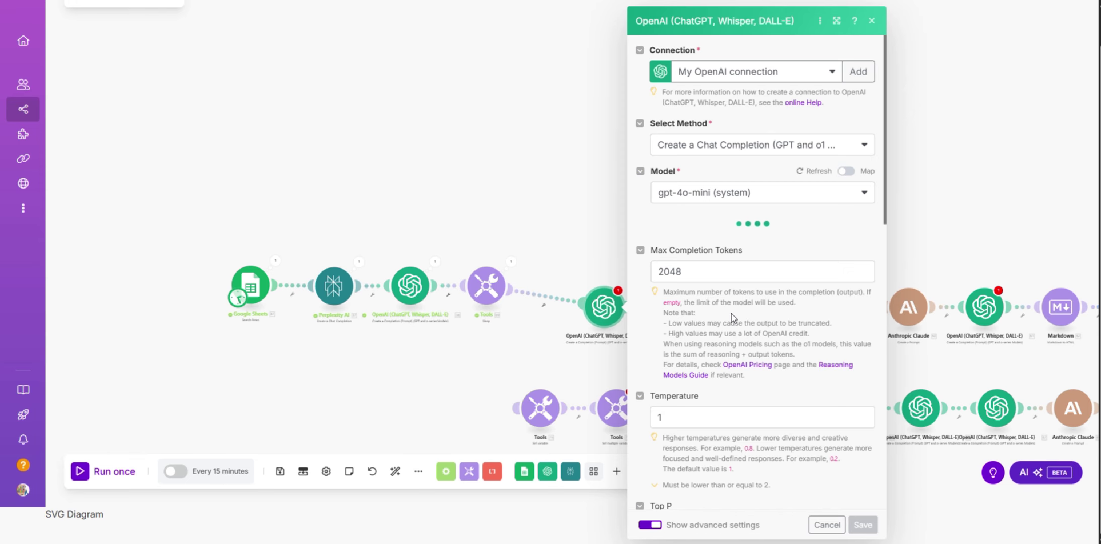
scroll(725, 315, down, 3)
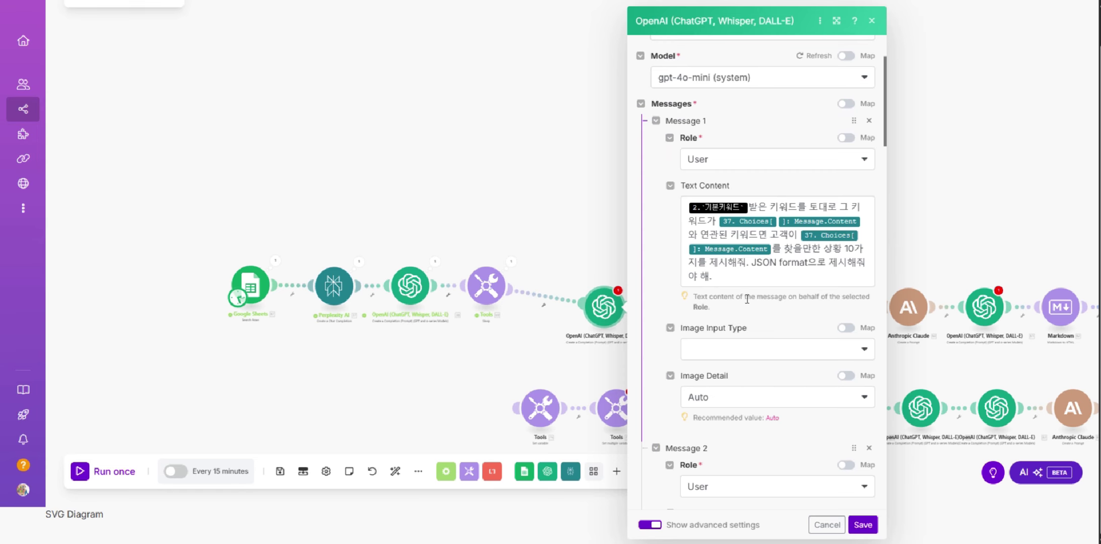
click(872, 22)
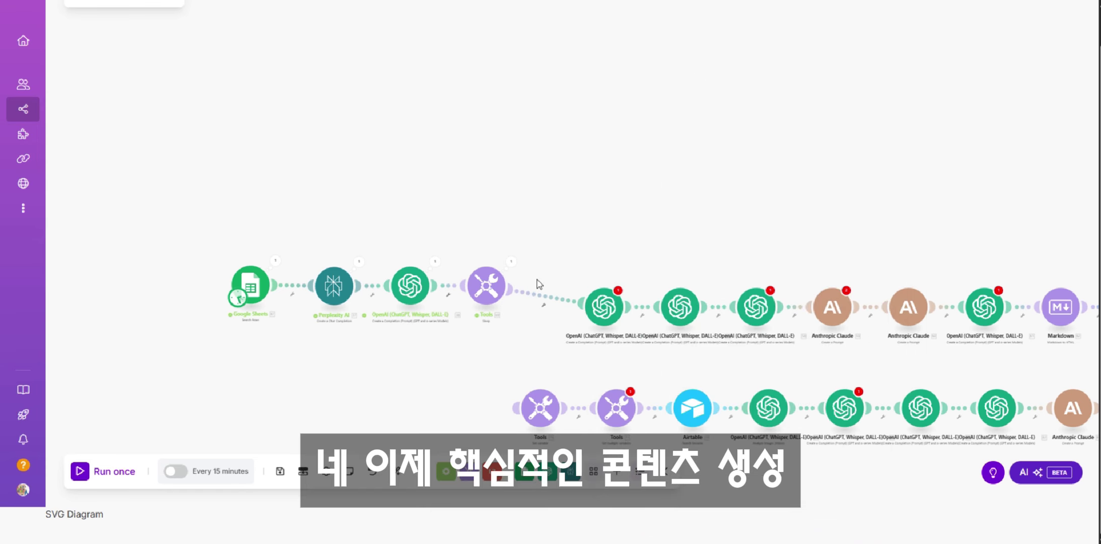
click(546, 304)
click(560, 381)
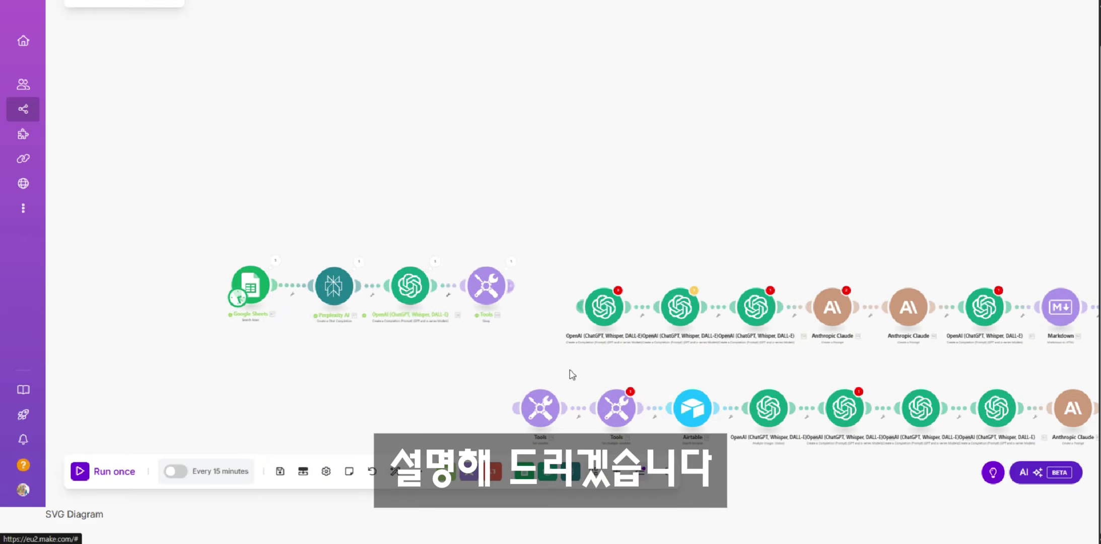
- Link the Sleep module to Set multiple variables, mapping 업체 to 업체 (C) and 업체내용 to OpenAI's Result value "do", and save
click(552, 418)
drag(553, 418, 547, 322)
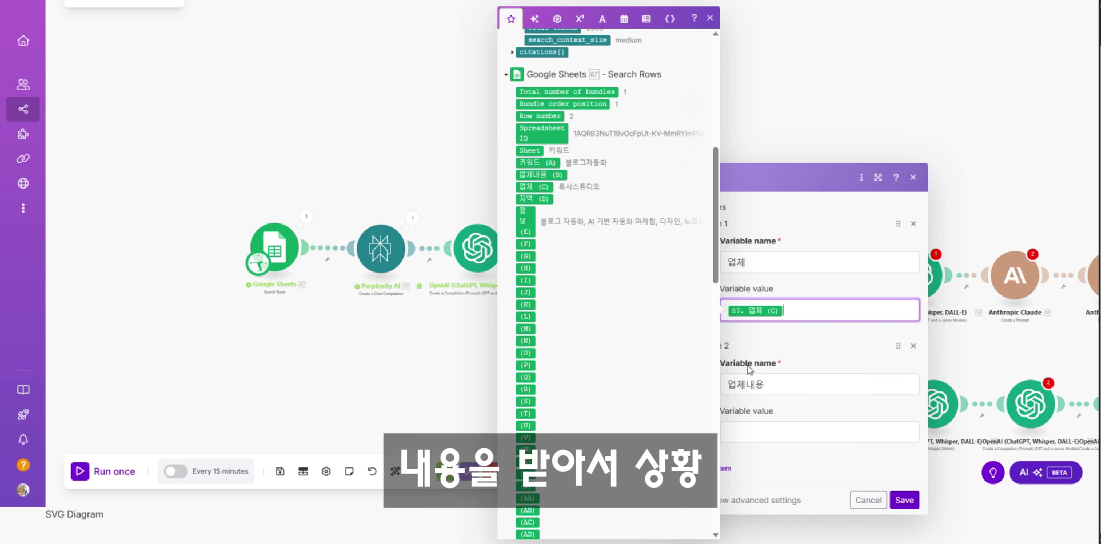
click(737, 381)
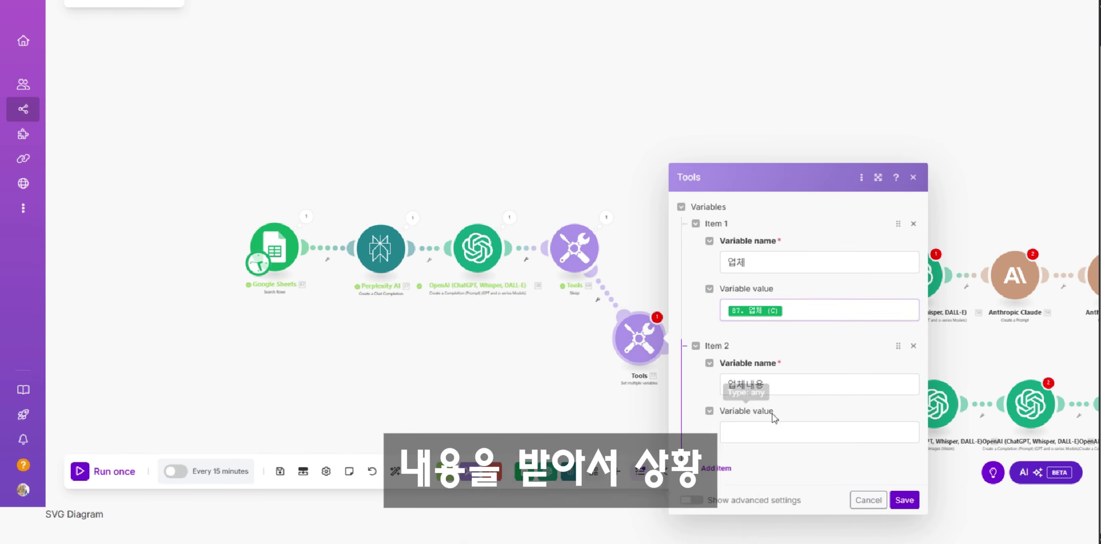
key(Tab)
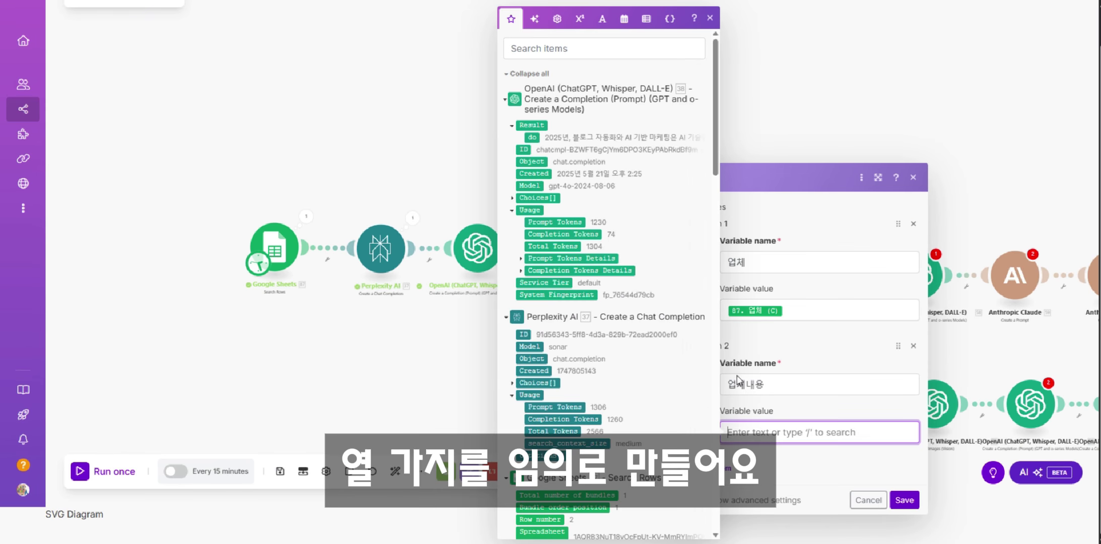
click(535, 135)
click(905, 500)
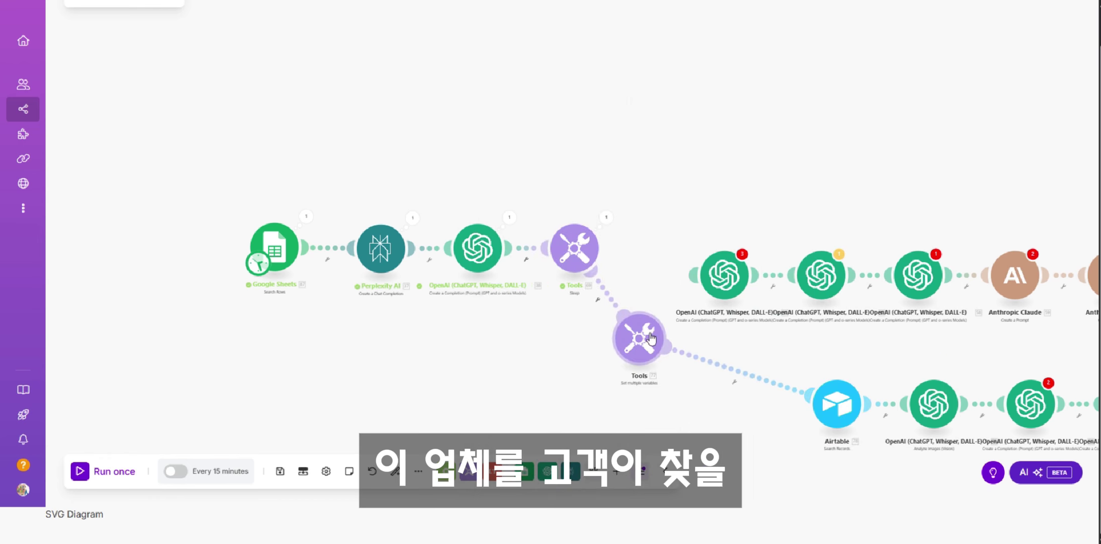
- Delete the Airtable Search Records module between Set multiple variables and the Analyze Images module, despite its existing reference
drag(650, 338, 655, 362)
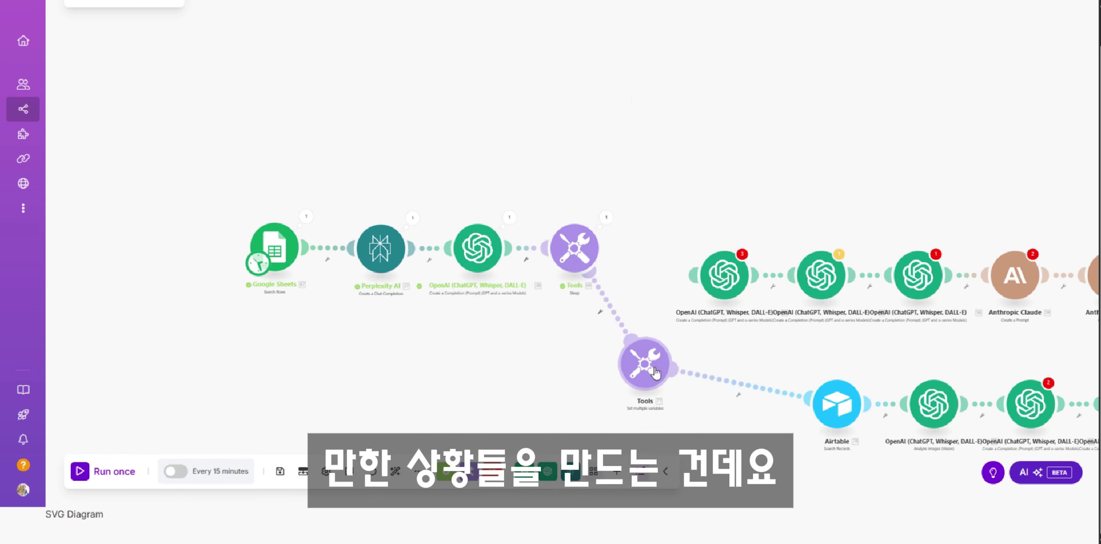
click(832, 413)
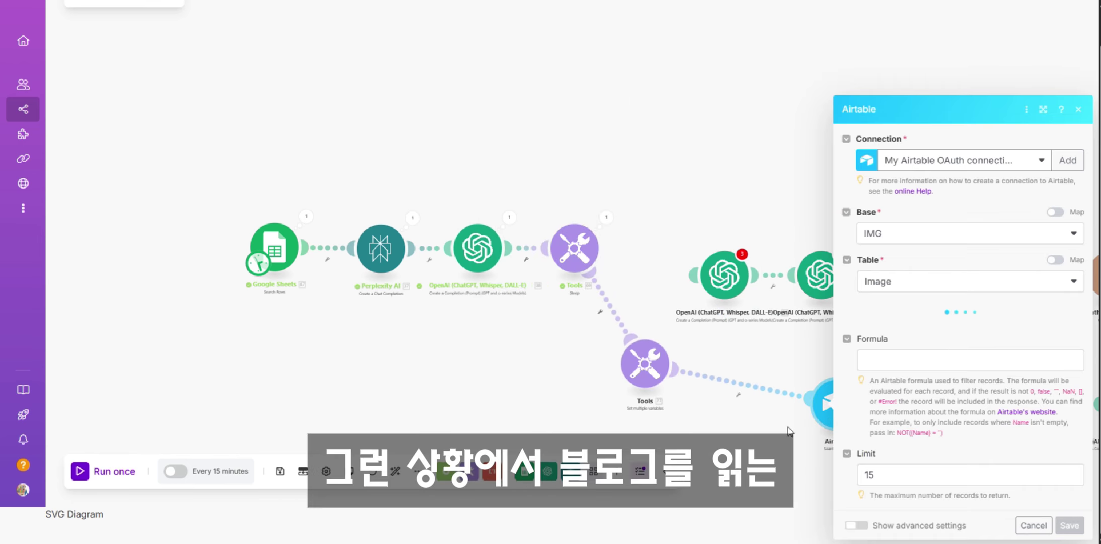
right_click(826, 403)
click(873, 526)
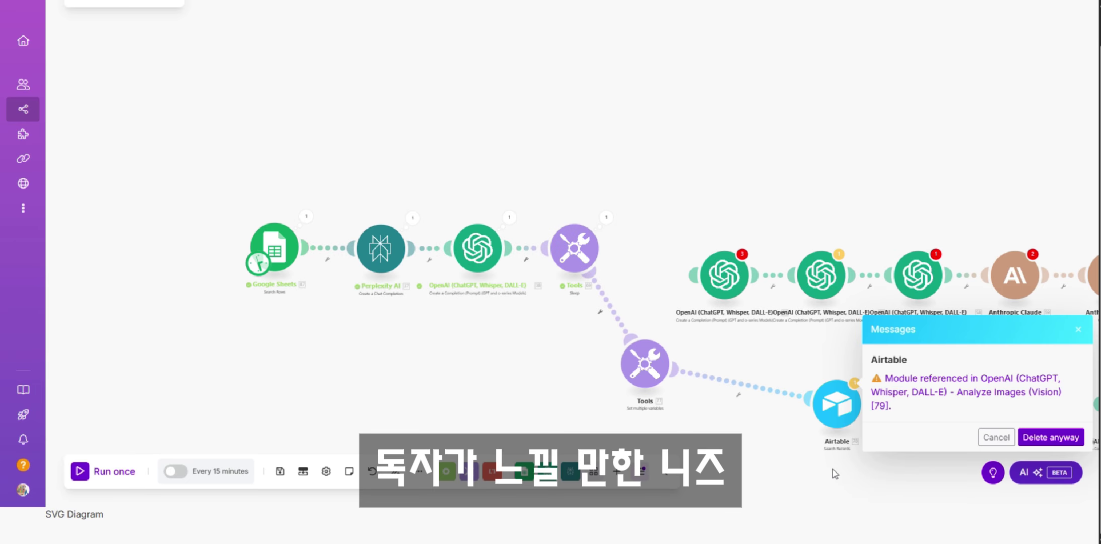
click(838, 338)
drag(351, 236, 526, 240)
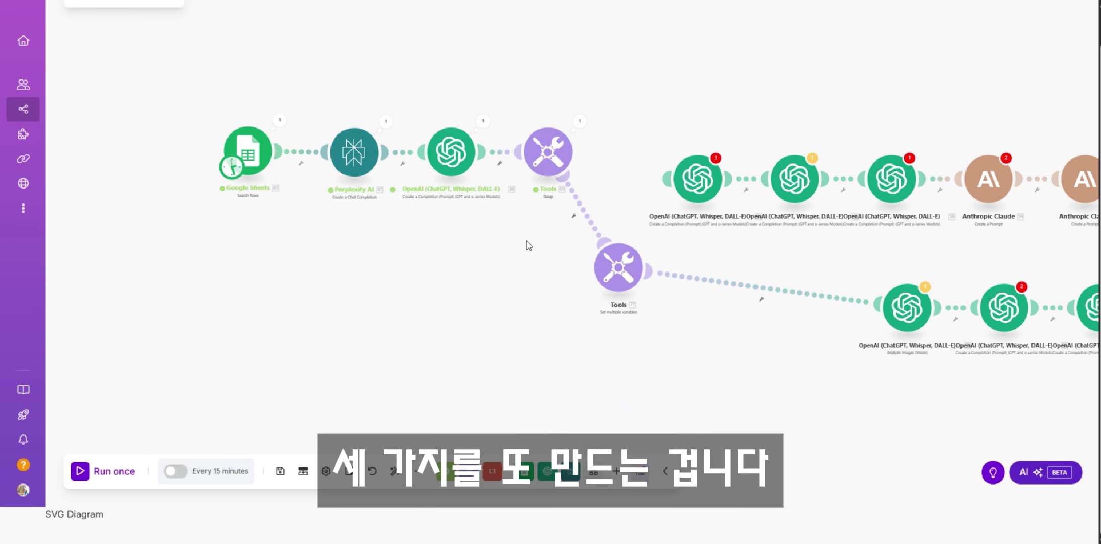
- Auto-align the scenario modules and remove the Analyze Images module that follows Set multiple variables in the upper chain
click(394, 470)
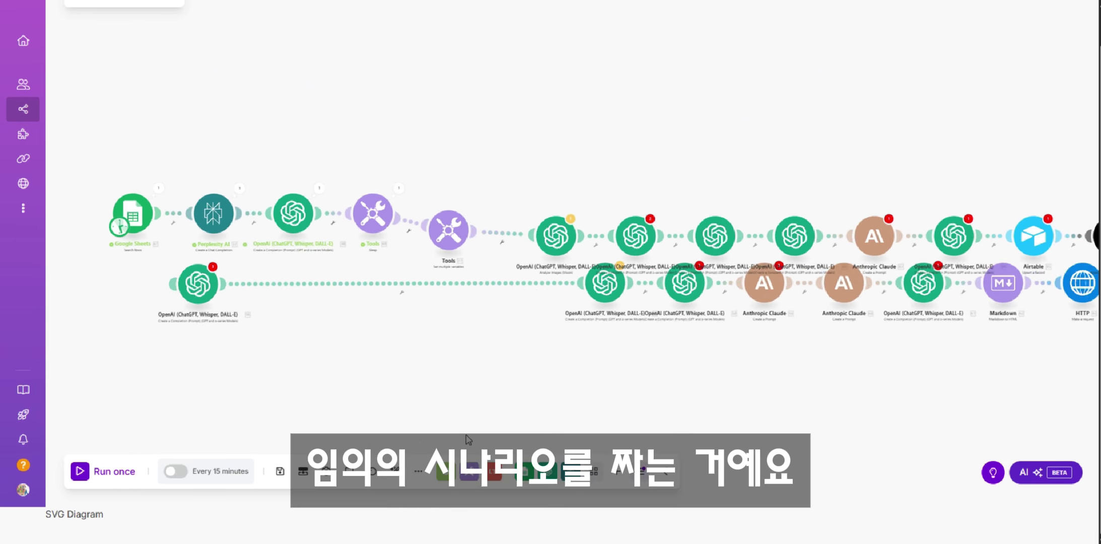
scroll(413, 360, down, 5)
scroll(508, 352, up, 5)
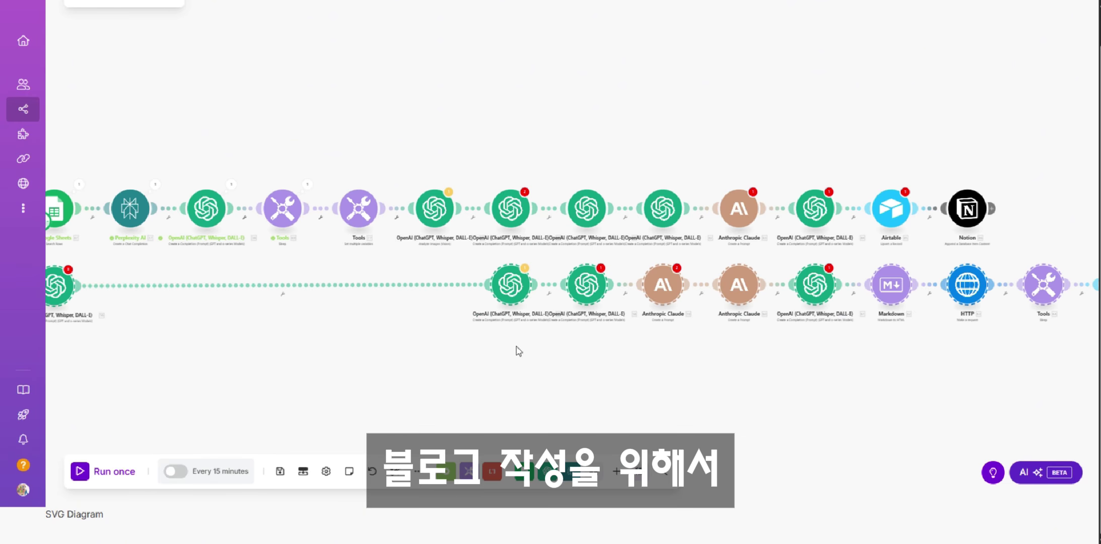
- Replace the broken 키워드 reference in Message 1 of the OpenAI module after Set multiple variables with Google Sheets' 키워드 (A)
click(574, 225)
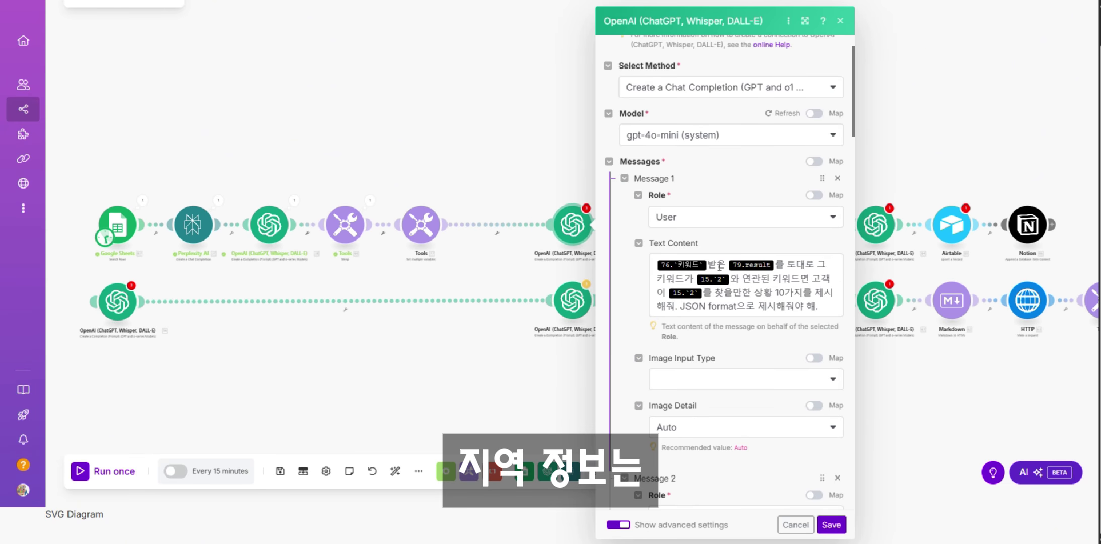
click(719, 266)
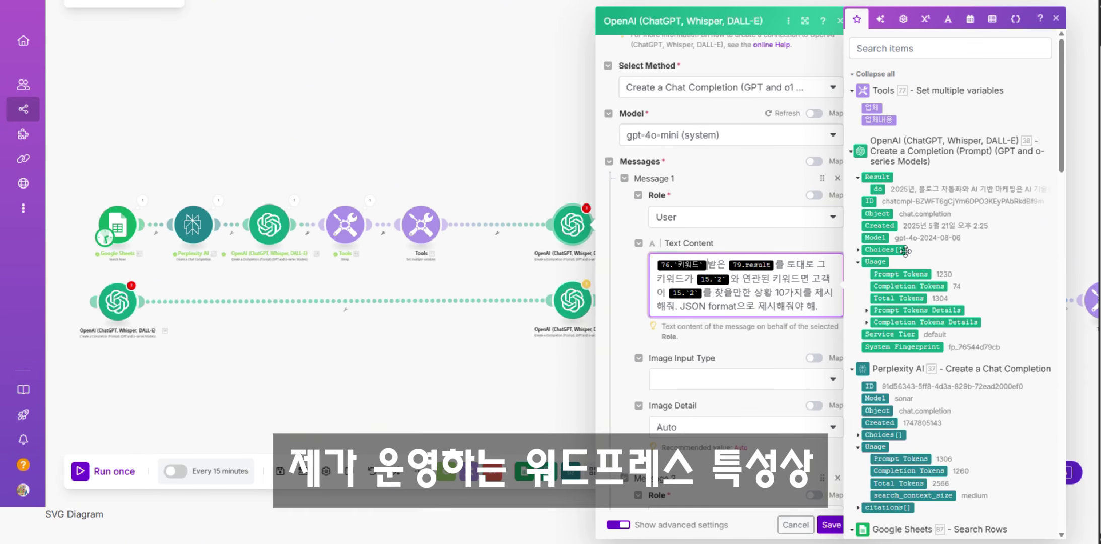
scroll(905, 251, down, 5)
click(884, 387)
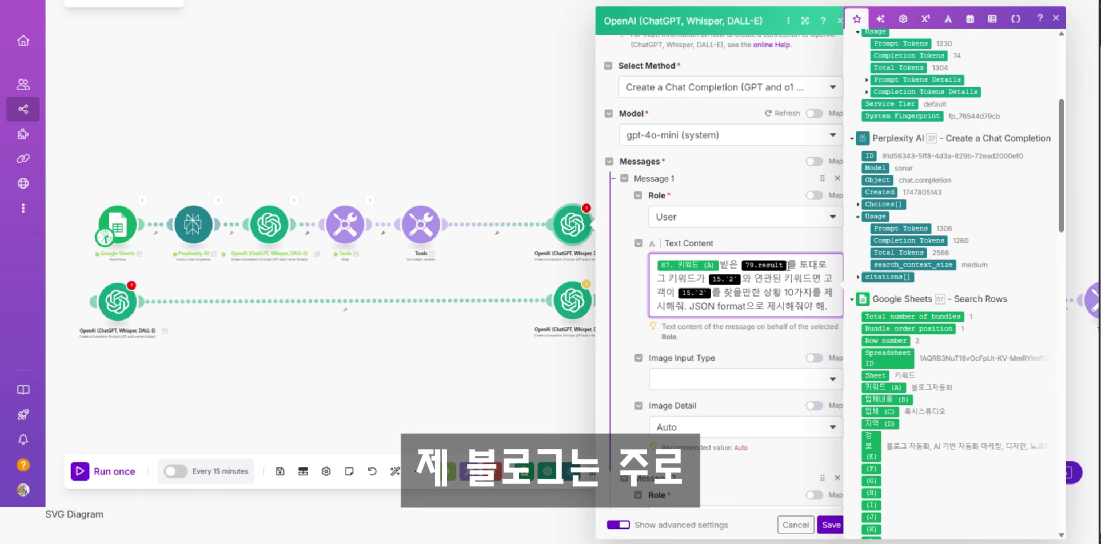
- Map OpenAI's Result value "do" in place of 79.result and both 15.'2' references, save, and move the module nearer Set multiple variables
scroll(882, 199, up, 8)
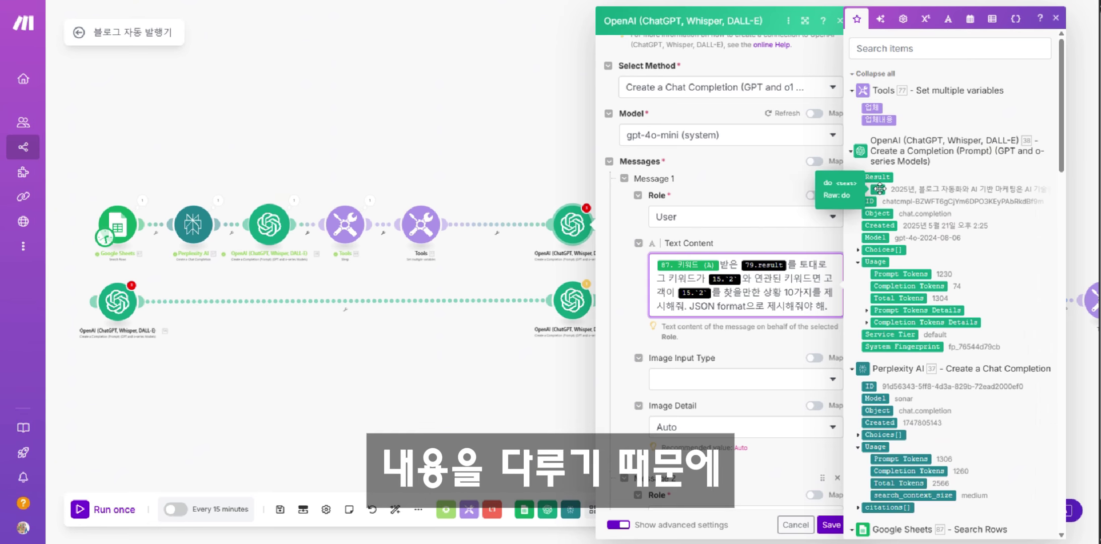
click(879, 189)
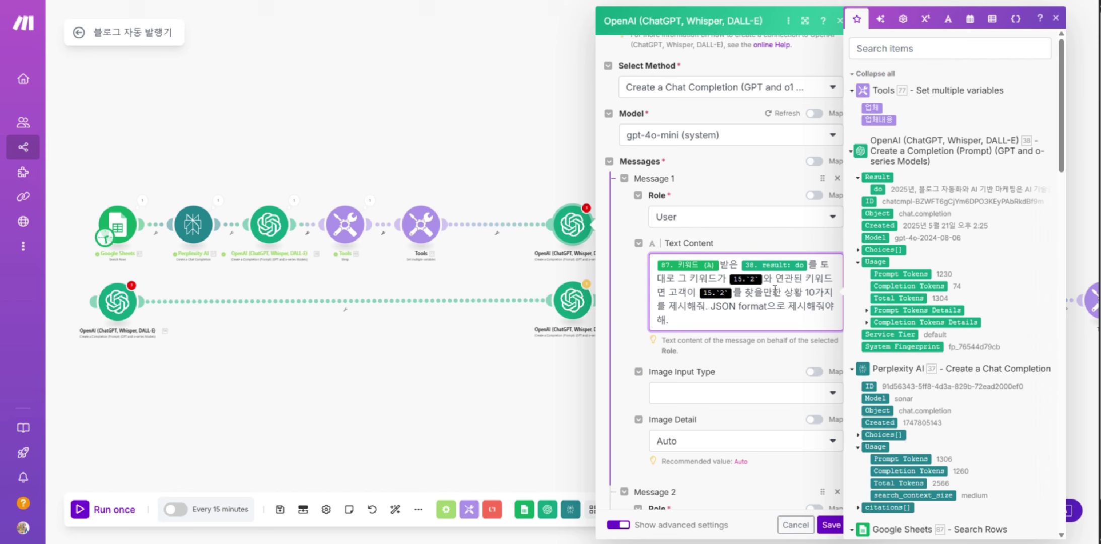
click(878, 190)
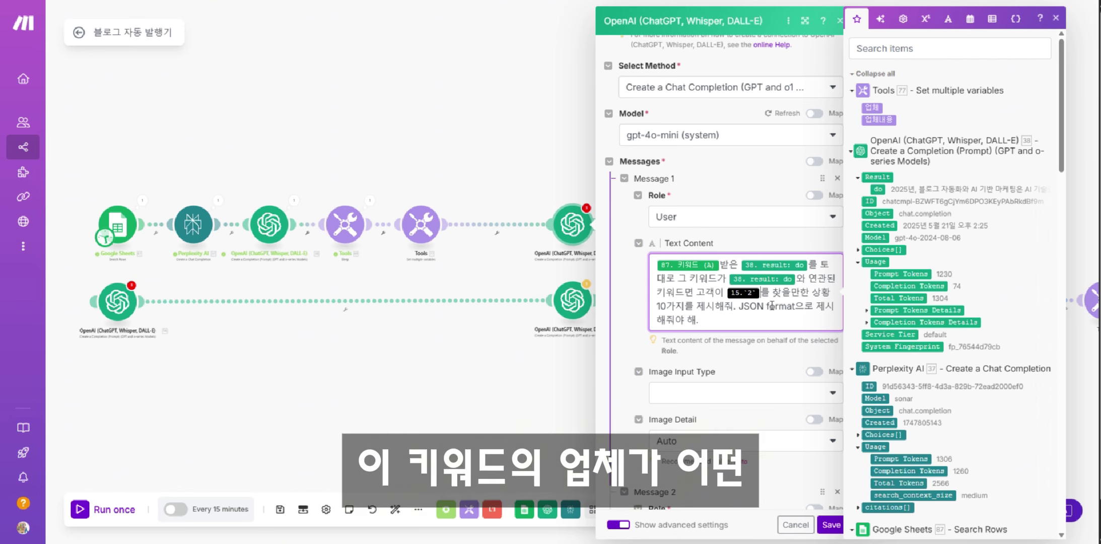
click(876, 191)
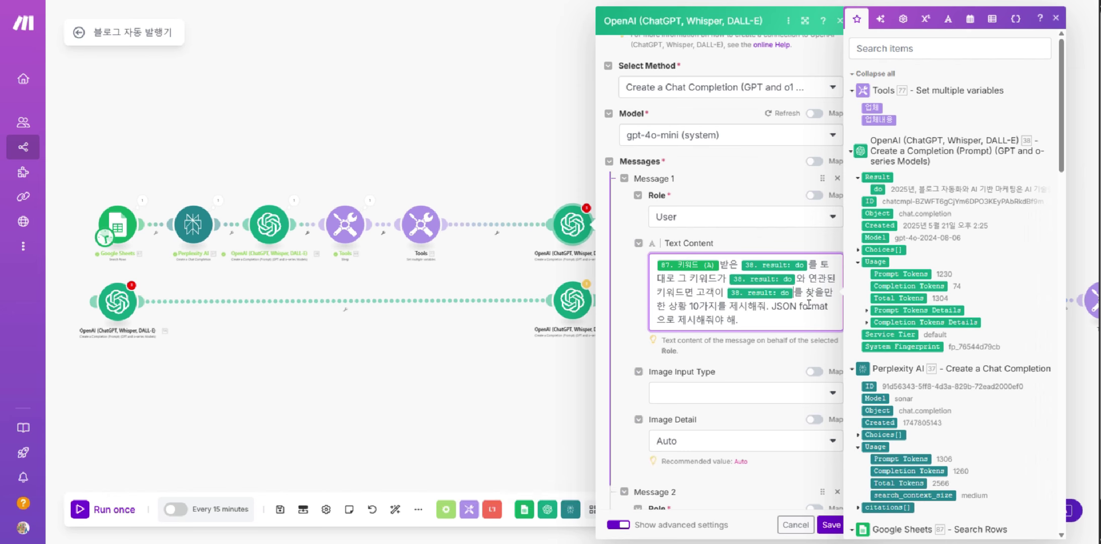
scroll(801, 377, down, 3)
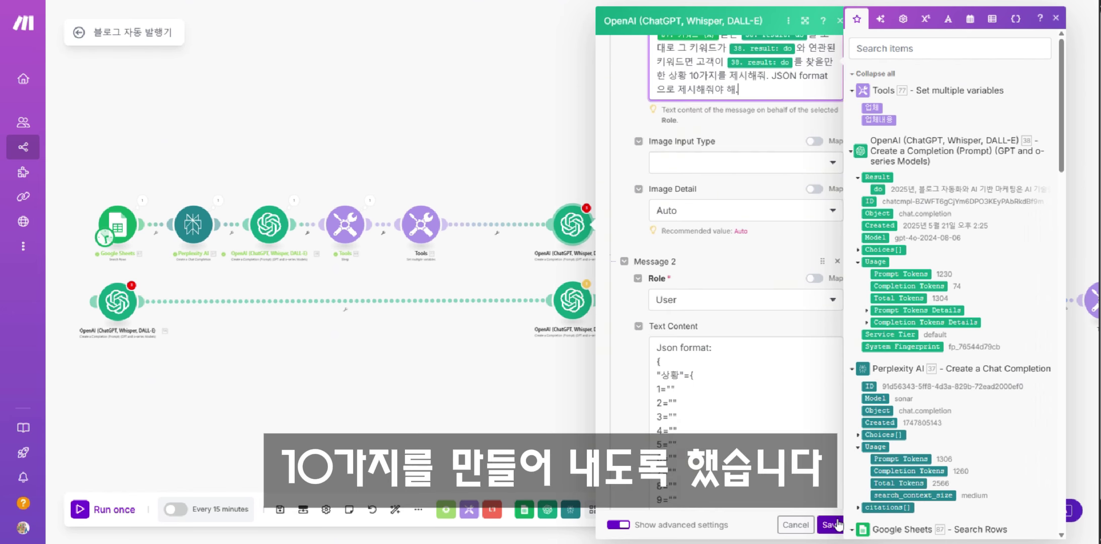
click(830, 523)
drag(521, 231, 473, 230)
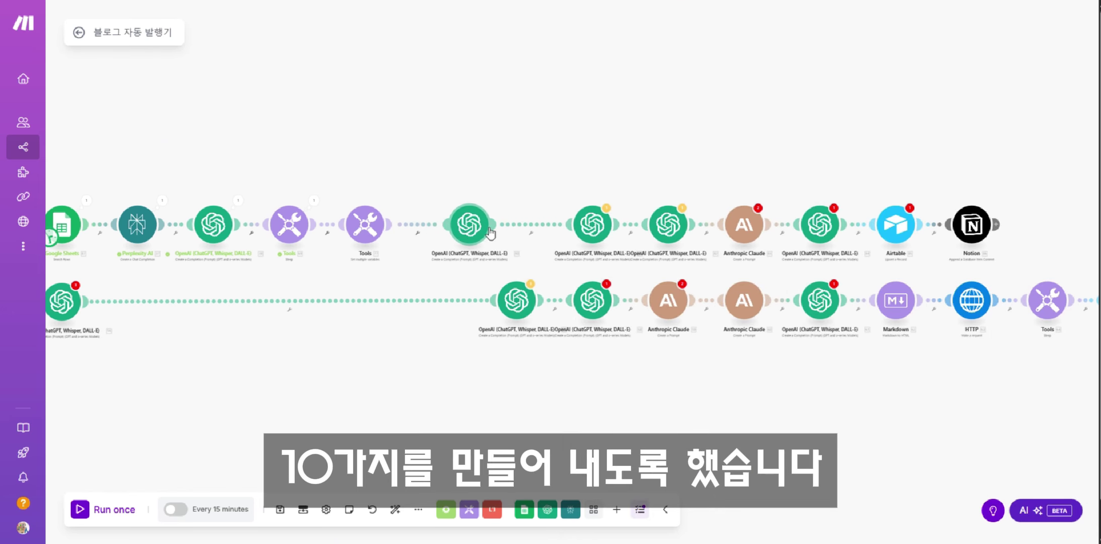
- Check Message 1 of the needs-generating OpenAI module, close it, and try unlinking it from the preceding OpenAI module
click(592, 225)
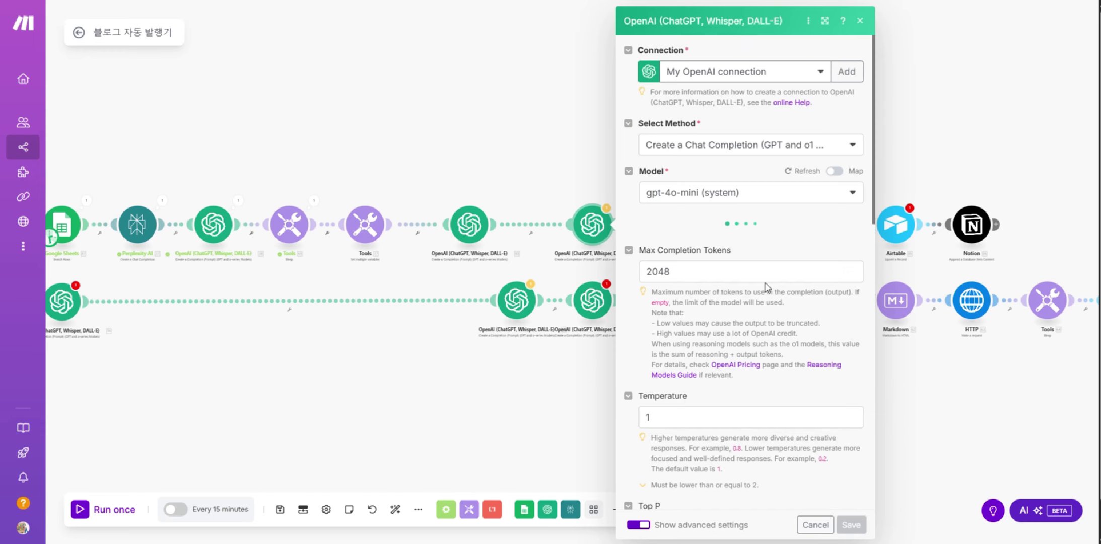
scroll(767, 282, down, 1)
click(719, 277)
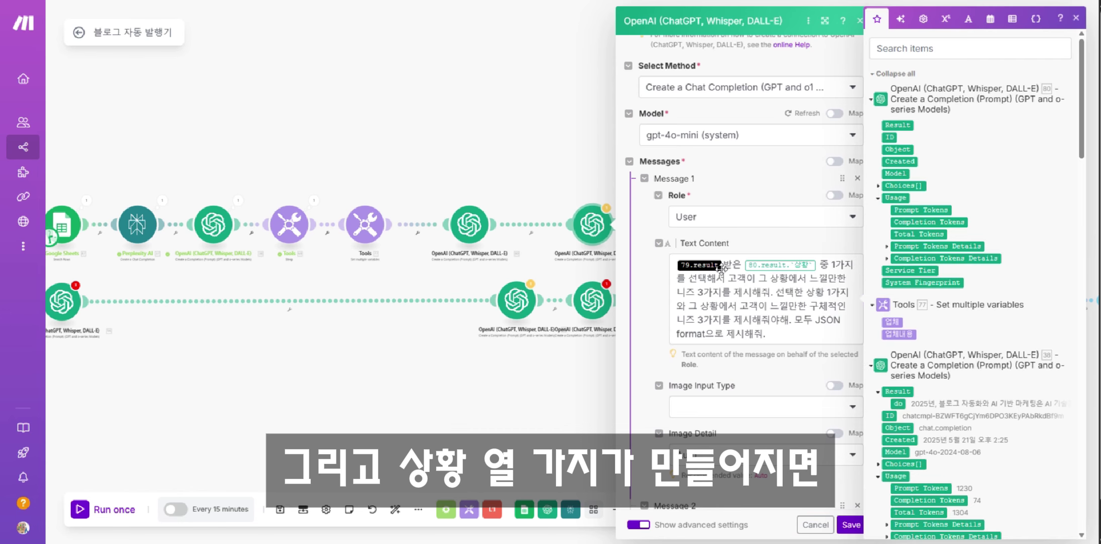
click(542, 252)
right_click(549, 224)
click(564, 251)
drag(510, 251, 615, 267)
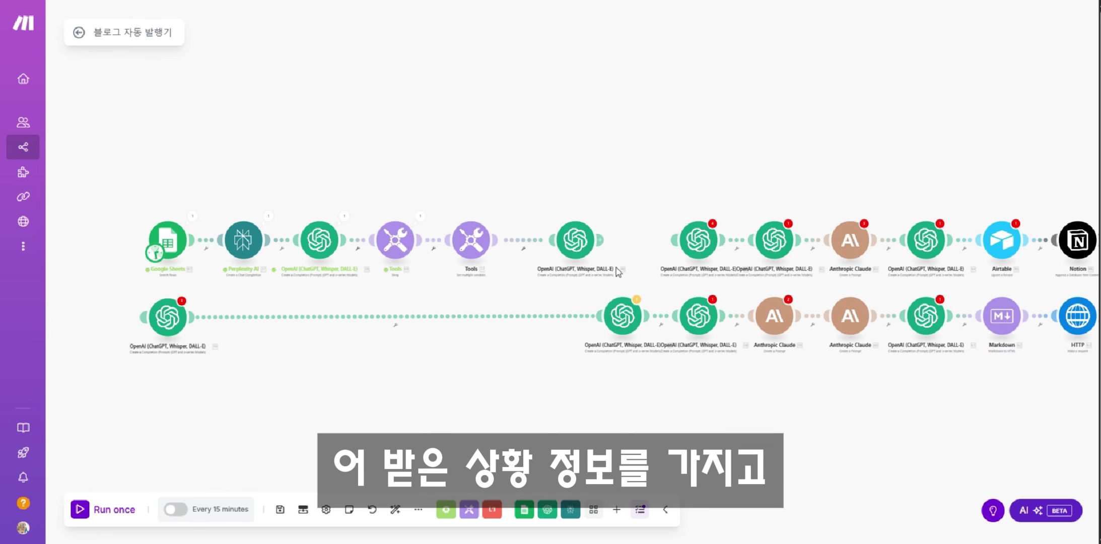
- Connect the needs-generating OpenAI module to the flow automatically, remove the 지역 variable from its Message 3, and save
click(705, 247)
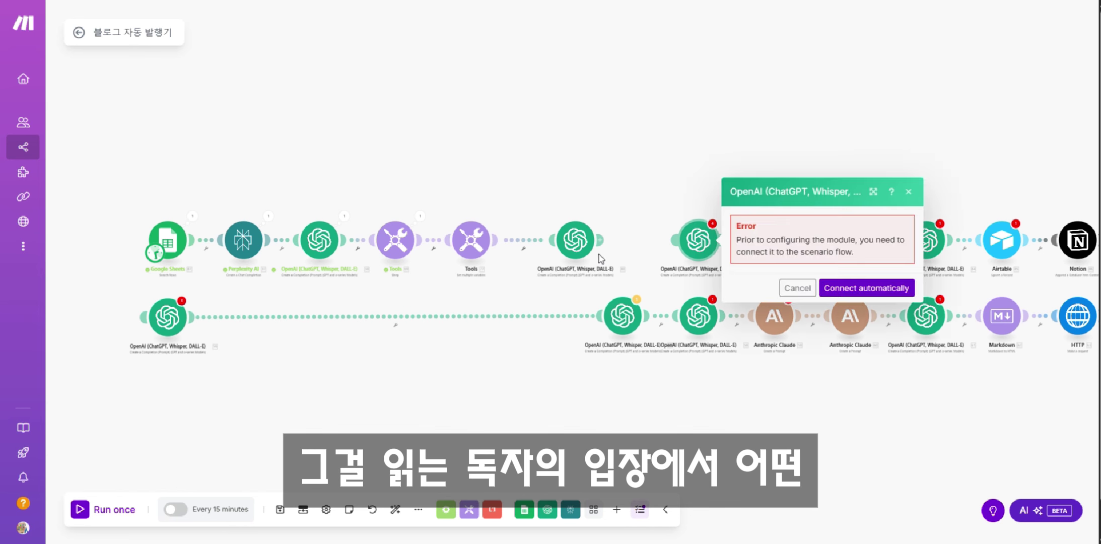
click(866, 288)
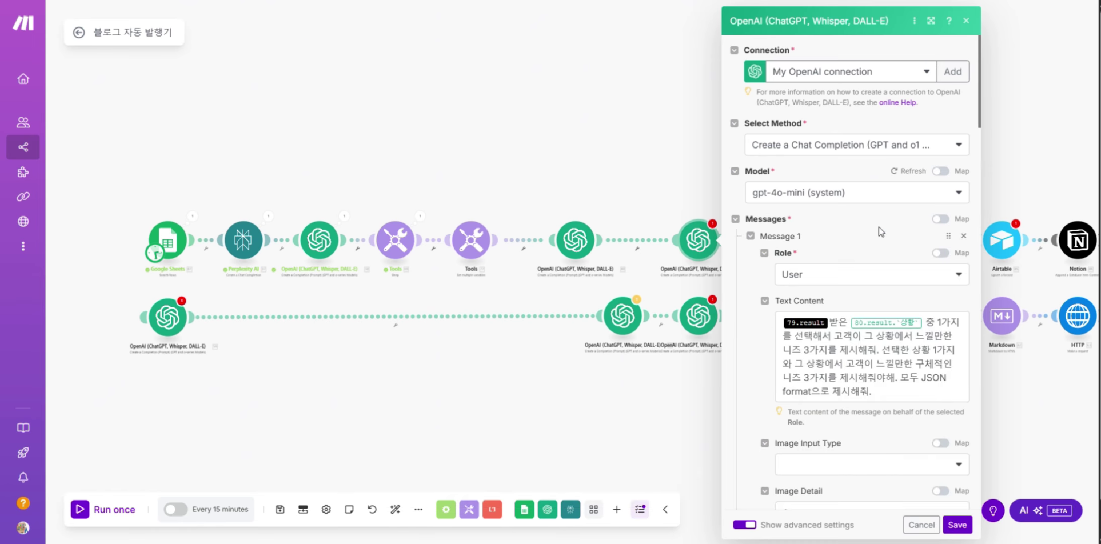
scroll(881, 231, down, 3)
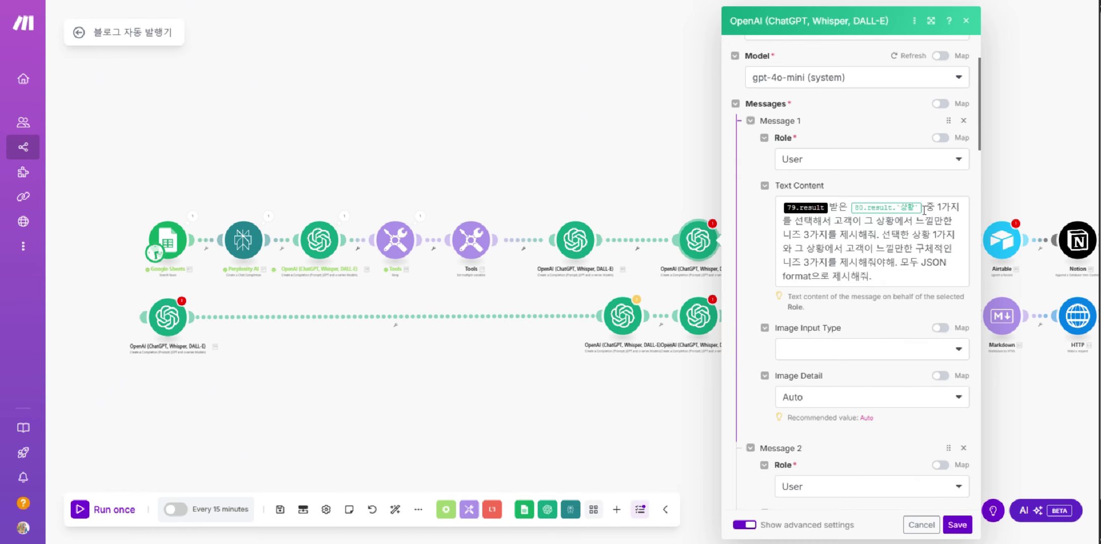
scroll(907, 280, down, 9)
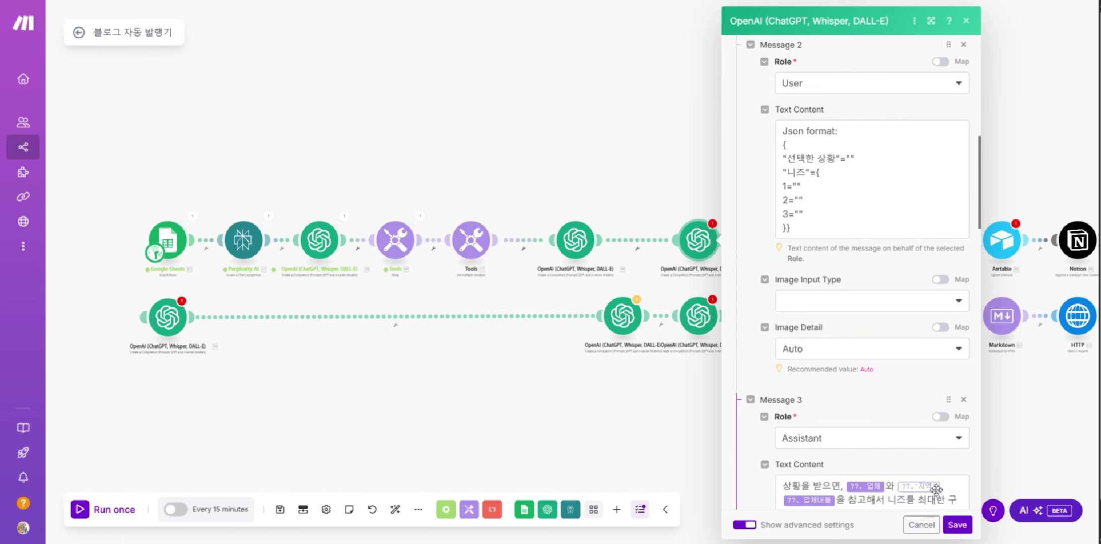
scroll(940, 481, down, 3)
click(889, 319)
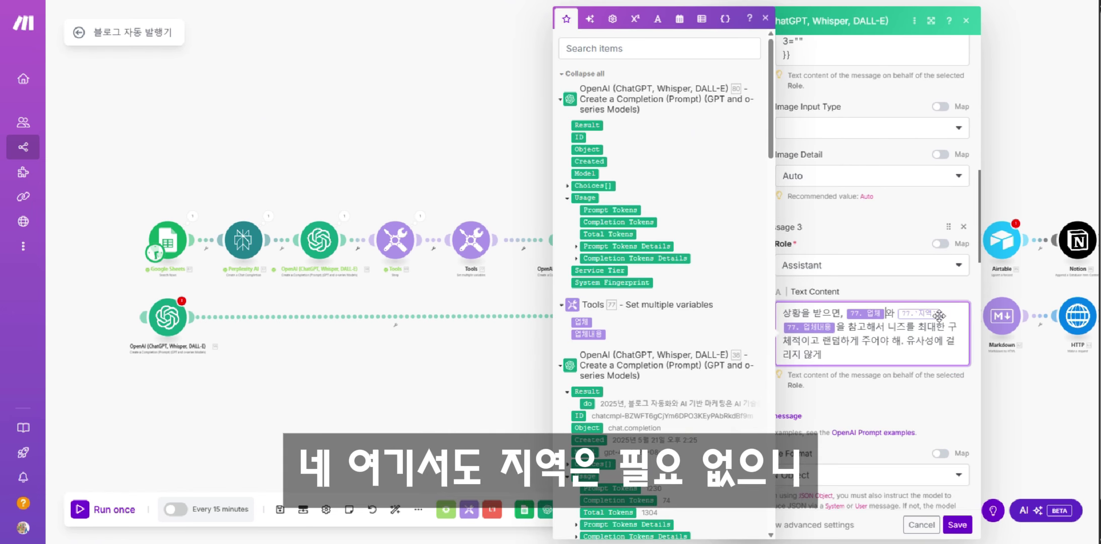
key(BackSpace)
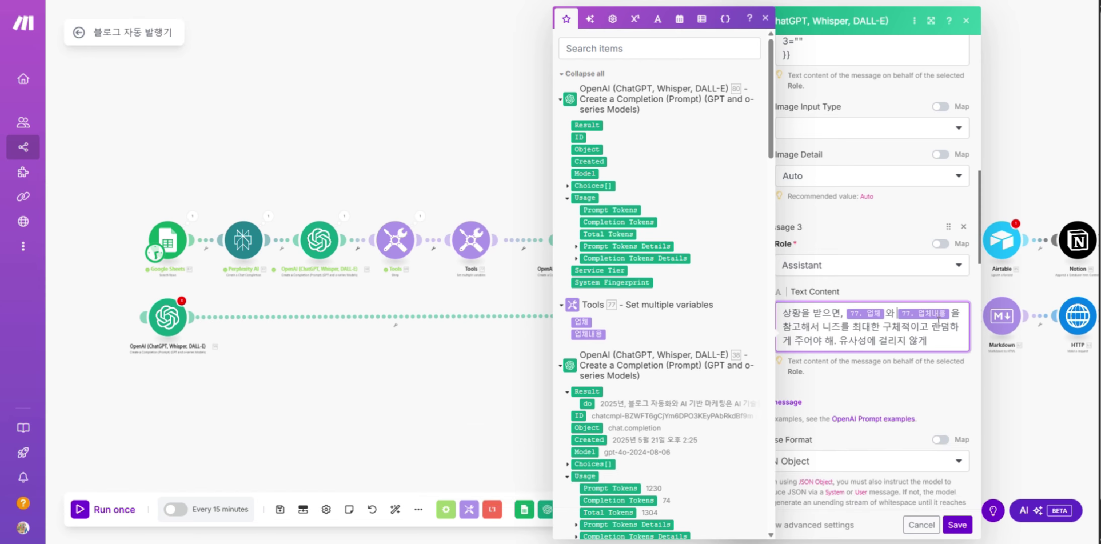
scroll(951, 318, down, 3)
click(957, 525)
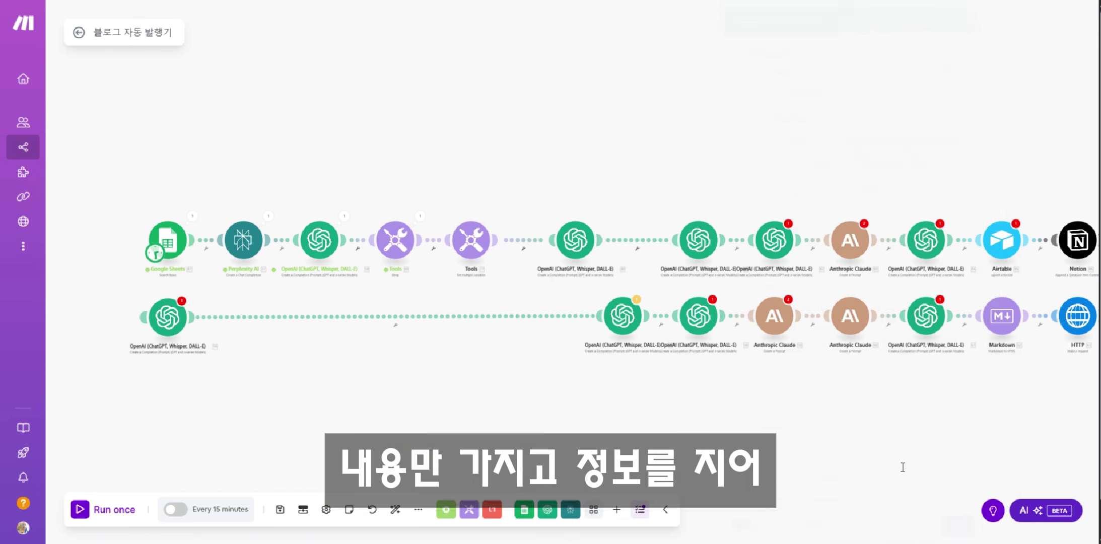
- Move the needs-generating and persona-generating OpenAI modules closer to the modules before them
drag(865, 403, 662, 408)
drag(497, 251, 460, 251)
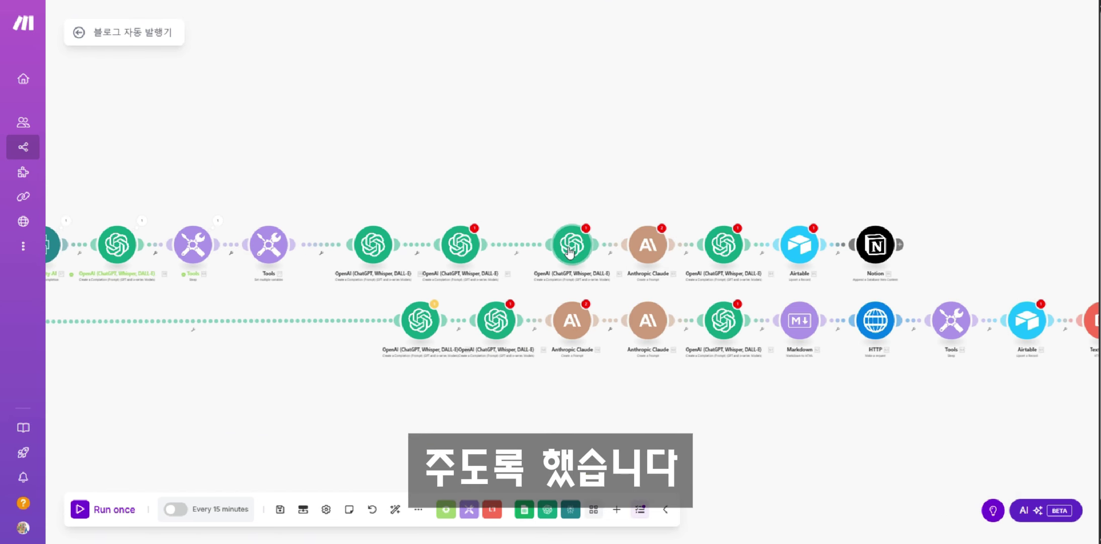
drag(573, 251, 542, 251)
- Review the persona-generating OpenAI module's prompt messages and JSON format, and save it
click(542, 252)
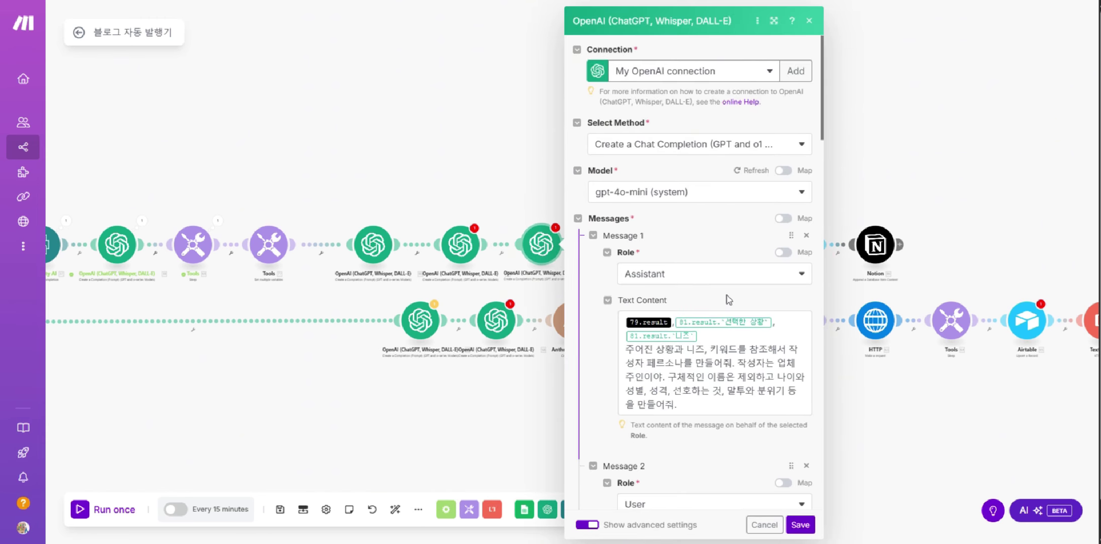
scroll(755, 282, down, 1)
scroll(748, 315, down, 3)
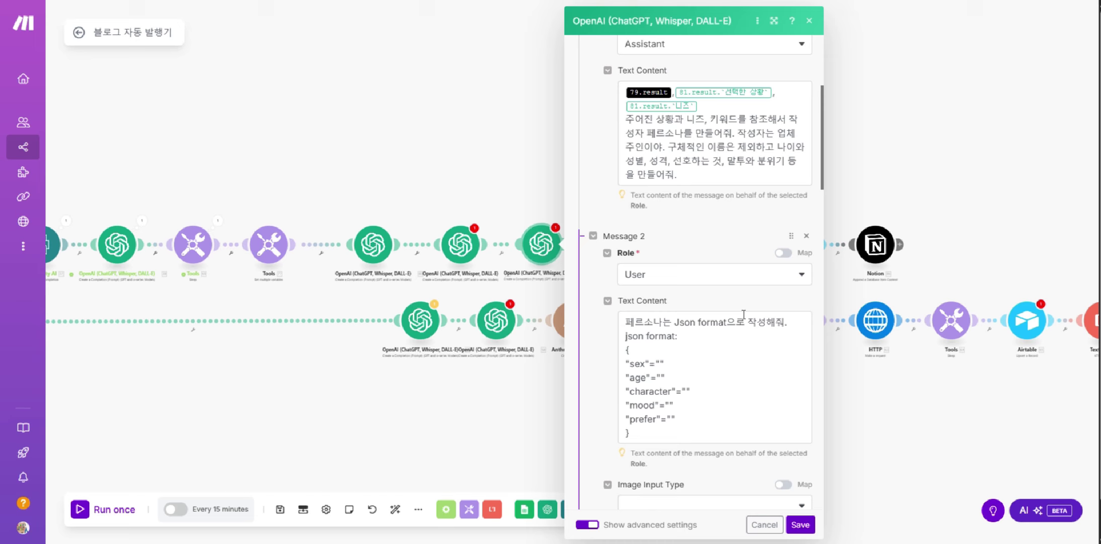
scroll(744, 315, down, 7)
click(799, 524)
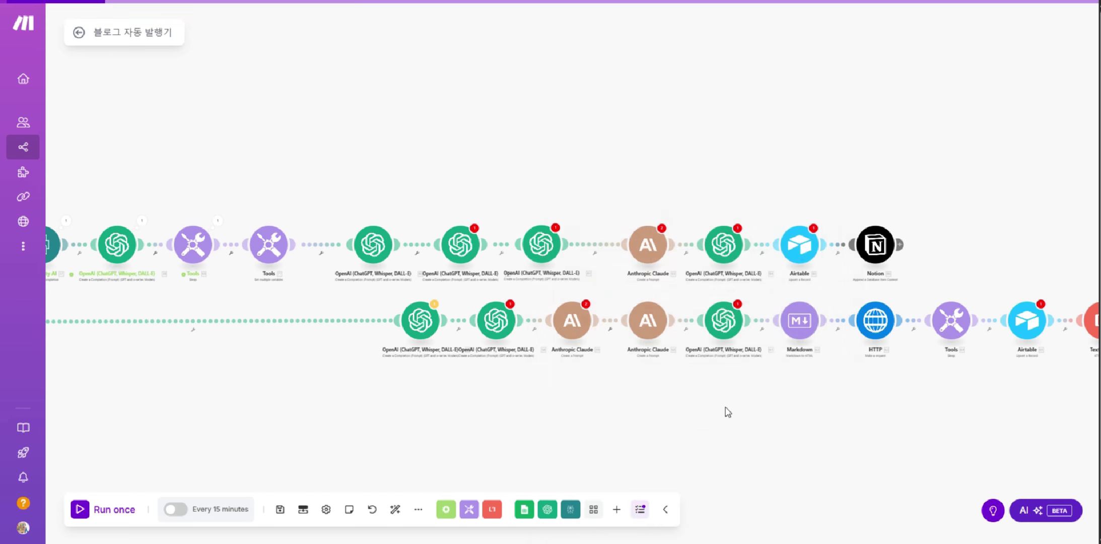
- Review the writing rules and content fields of the upper chain's Anthropic Claude module, and close it without changes
scroll(727, 411, up, 3)
click(620, 176)
scroll(783, 294, down, 9)
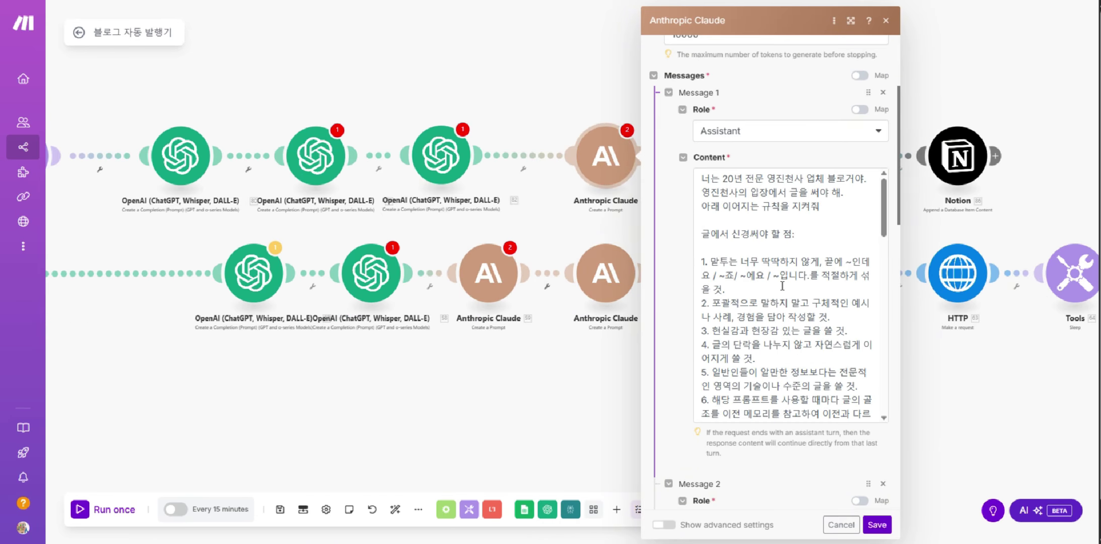
scroll(783, 294, down, 10)
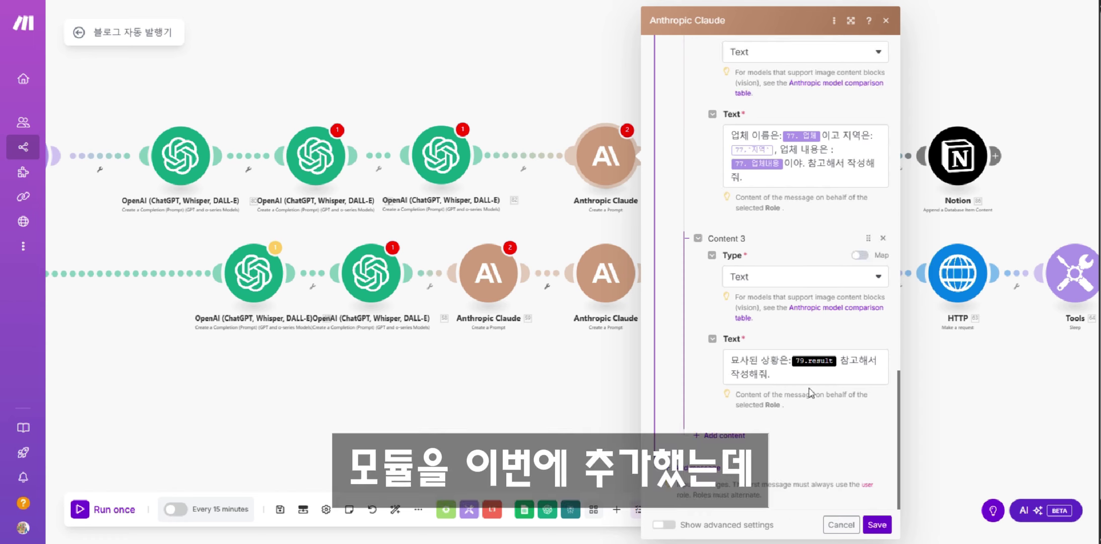
click(848, 521)
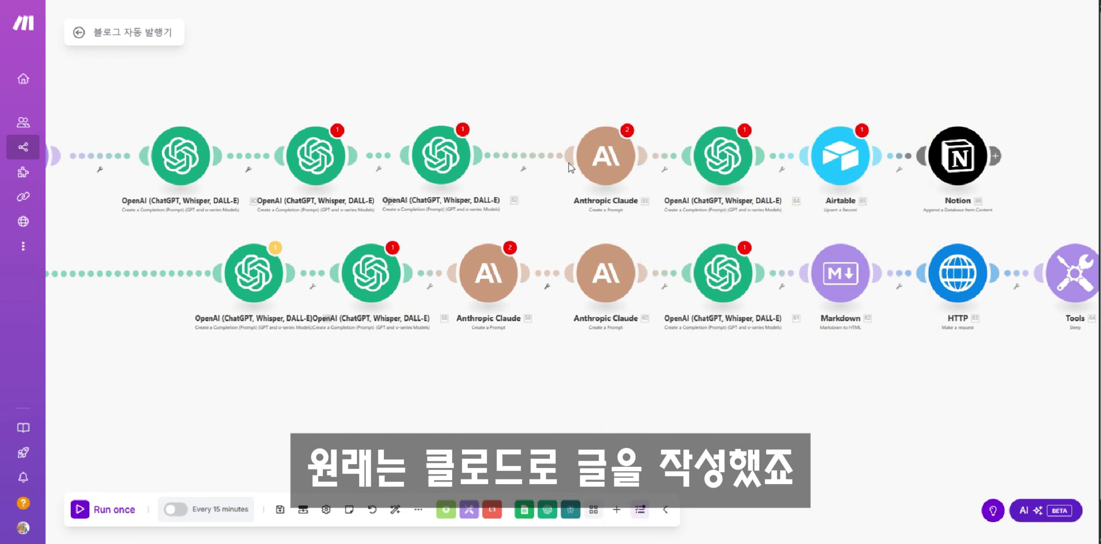
- Insert an OpenAI Create a Completion (Prompt) module between the persona-generating OpenAI module and Anthropic Claude
click(507, 159)
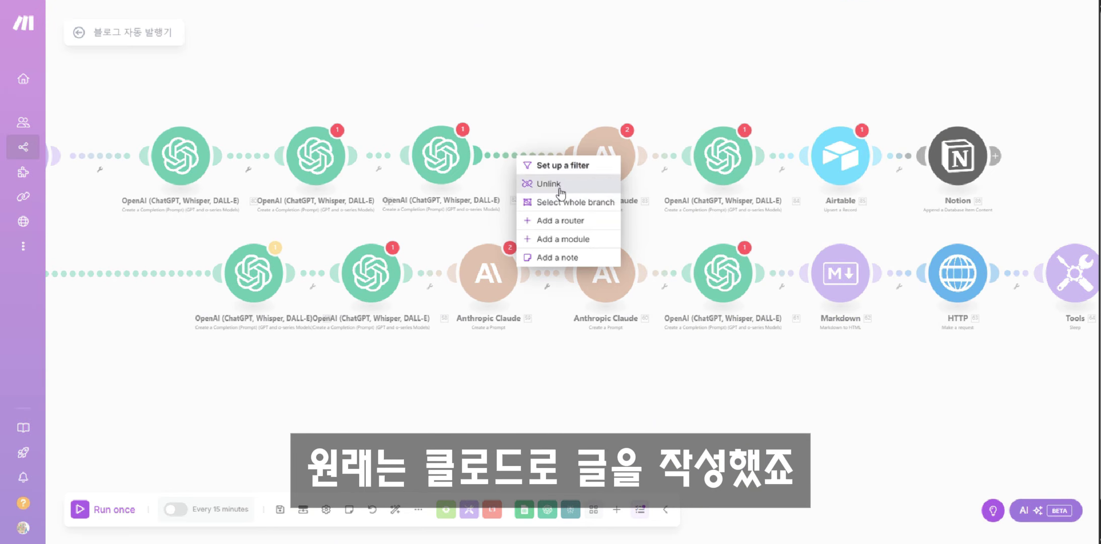
click(569, 239)
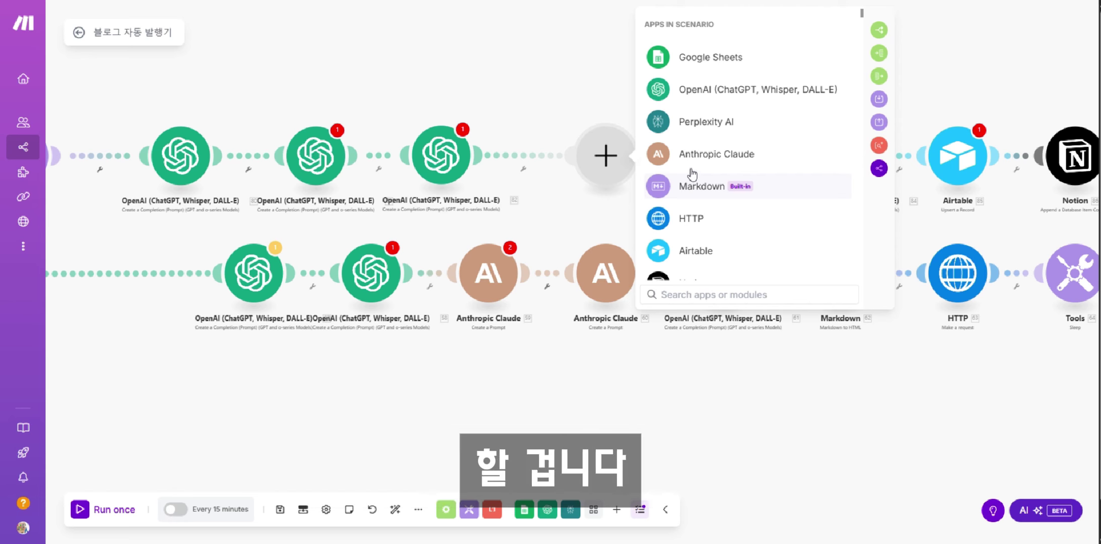
click(710, 91)
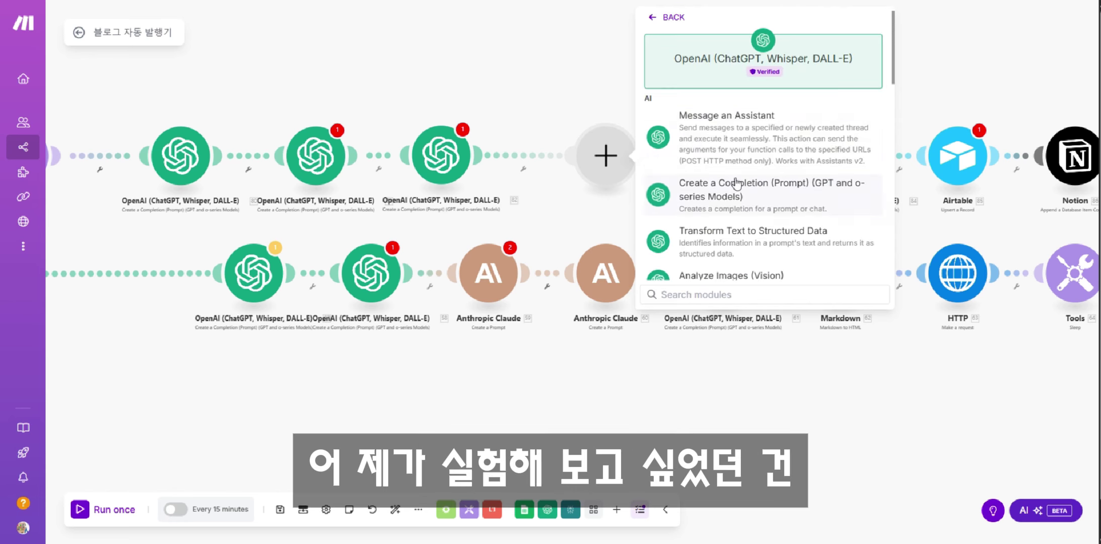
click(736, 187)
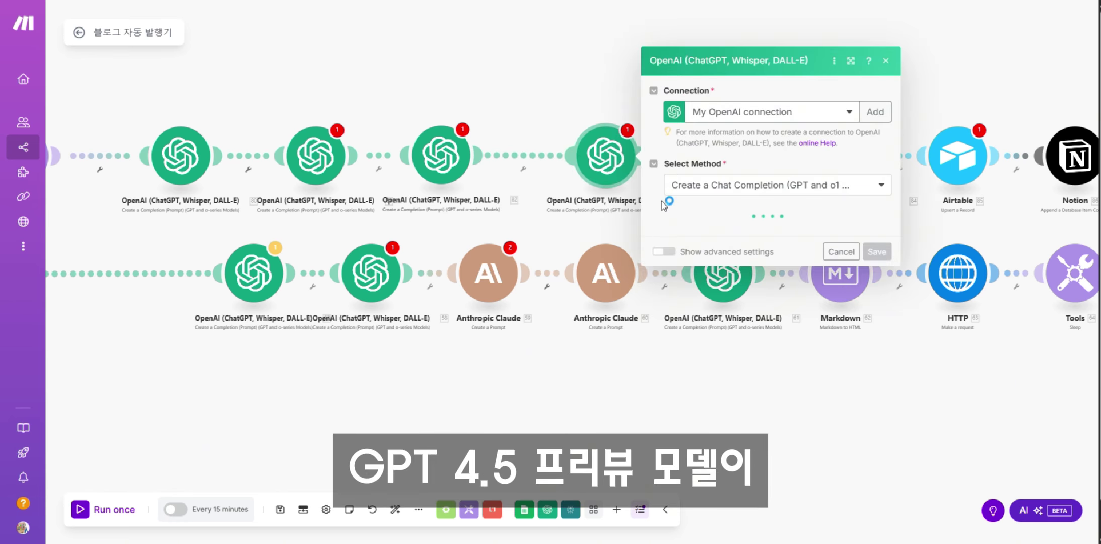
- Keep the chat completion method in the new OpenAI module and choose gpt-4.5-preview-2025-02-27 as its model
click(742, 145)
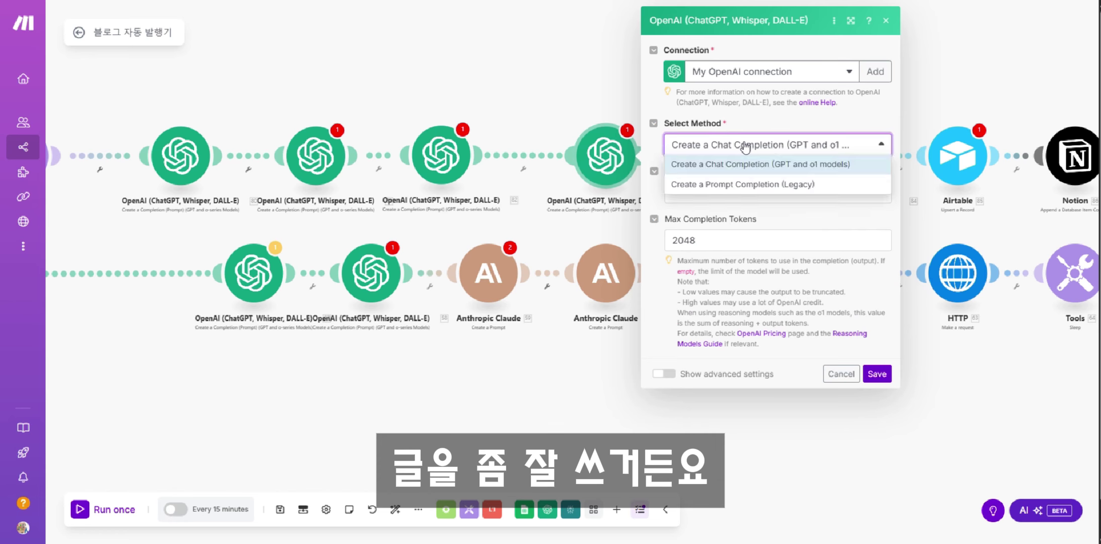
click(742, 145)
click(745, 201)
scroll(747, 272, down, 5)
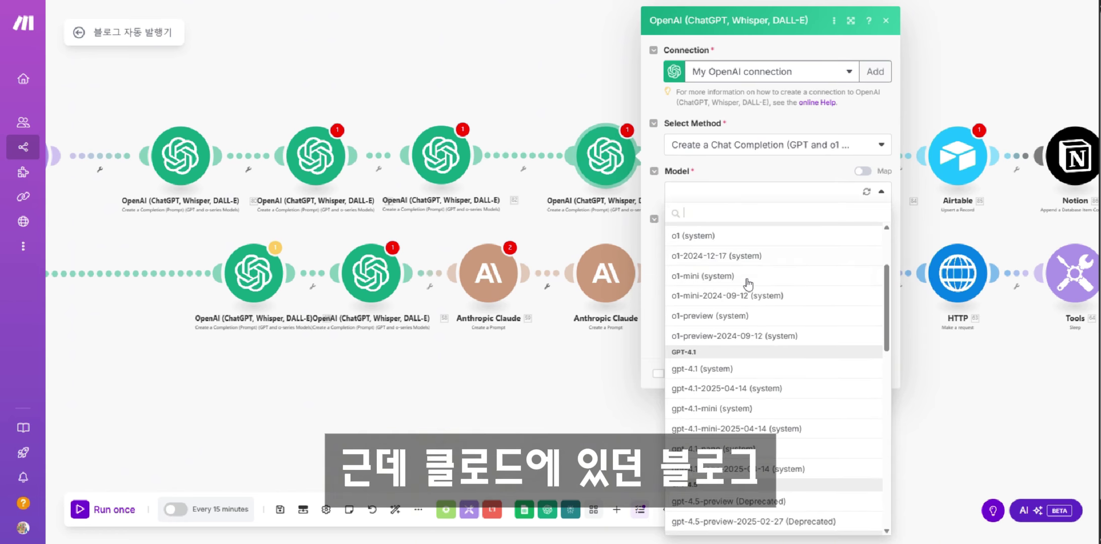
scroll(778, 297, up, 1)
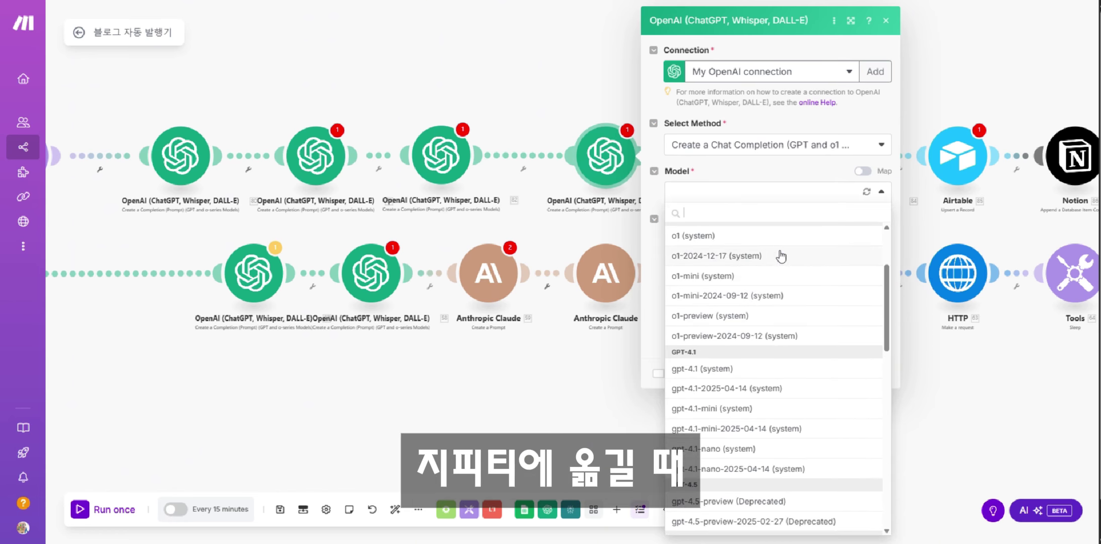
scroll(778, 302, down, 4)
scroll(775, 322, down, 3)
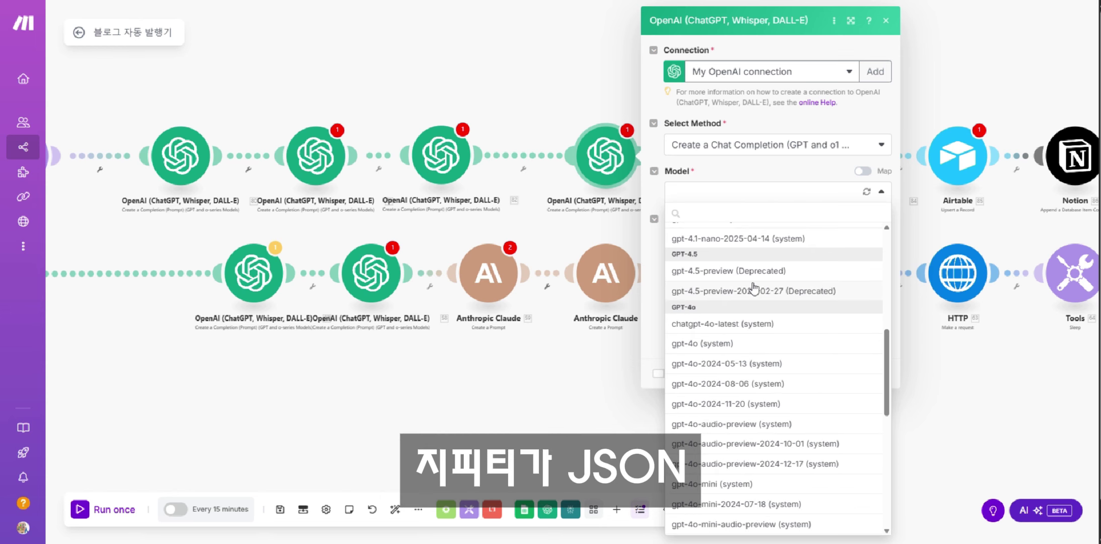
click(775, 292)
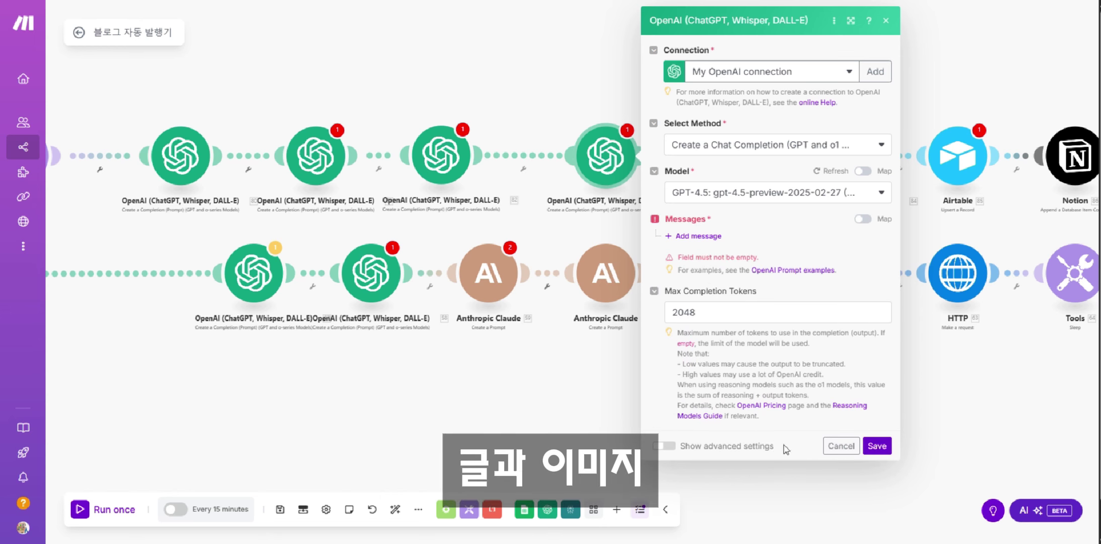
- Add an Assistant message with the blog-writing rules that begin "너는 20년 전문" and the 업체 variable, and save the module
click(708, 237)
click(724, 277)
click(725, 294)
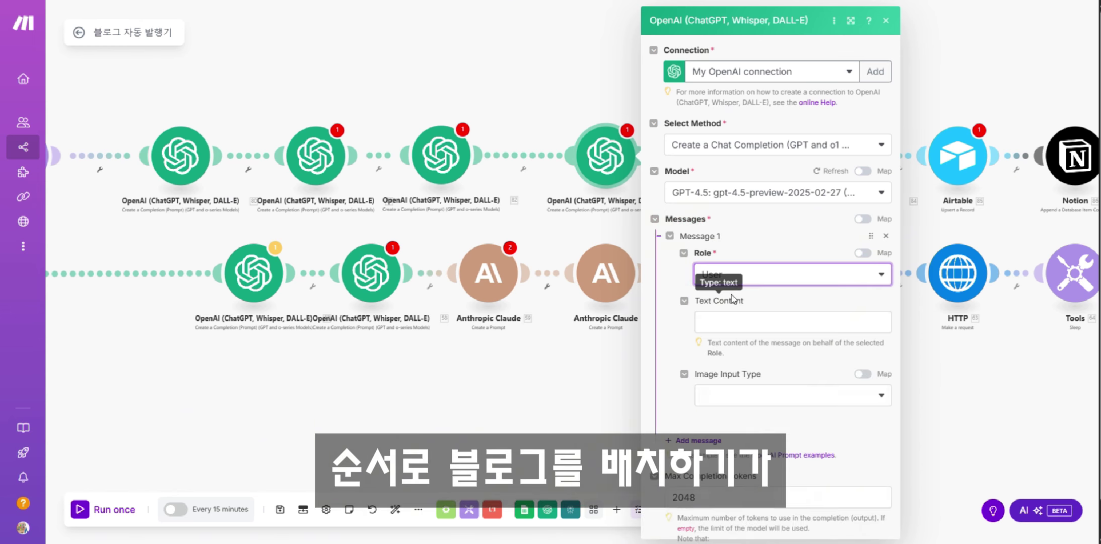
click(727, 271)
click(735, 314)
click(790, 321)
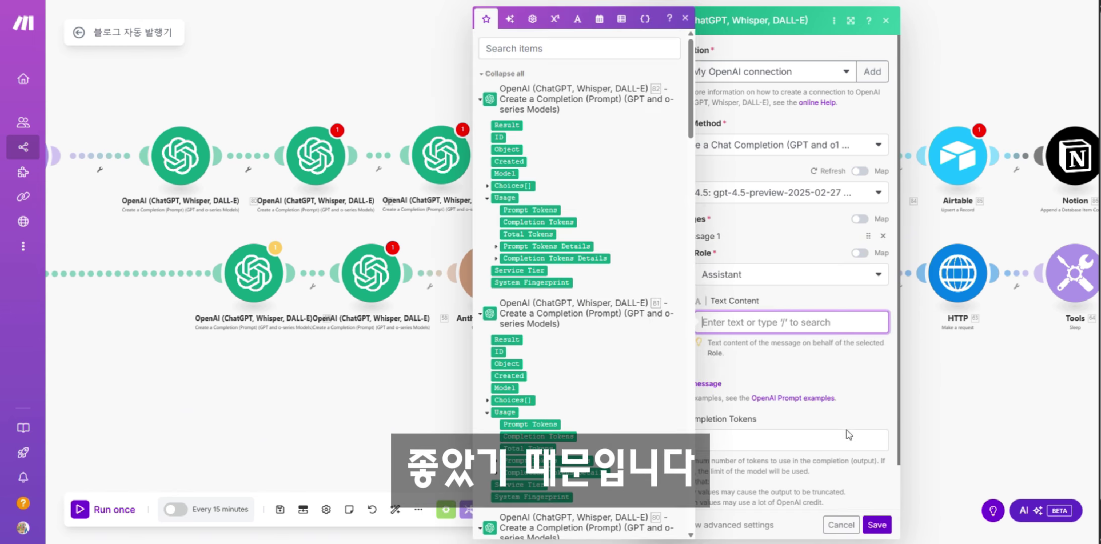
text(d)
click(878, 526)
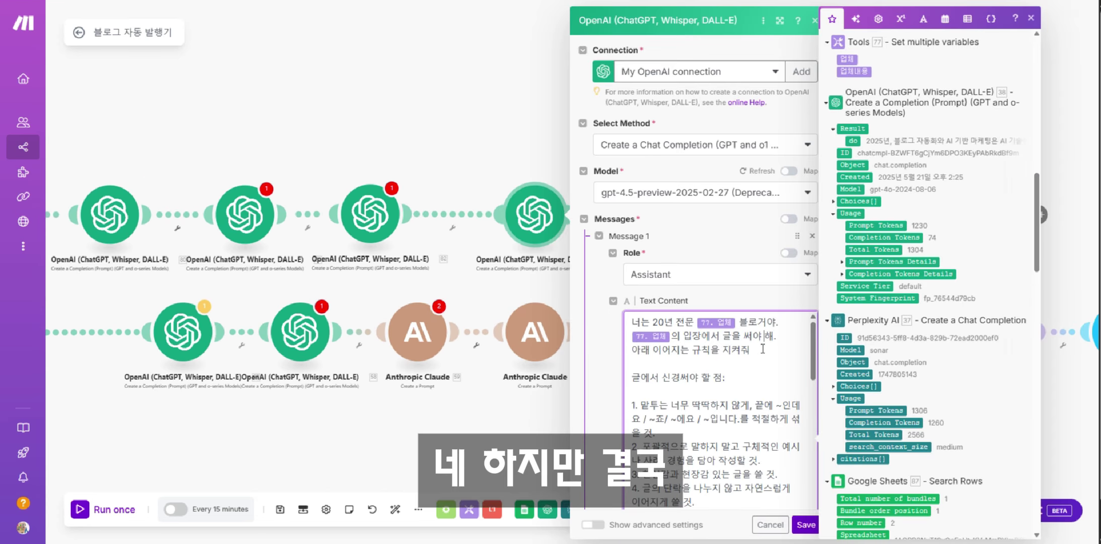
- Delete the unneeded text between rules 18 and 19 of the Assistant message
scroll(762, 348, down, 10)
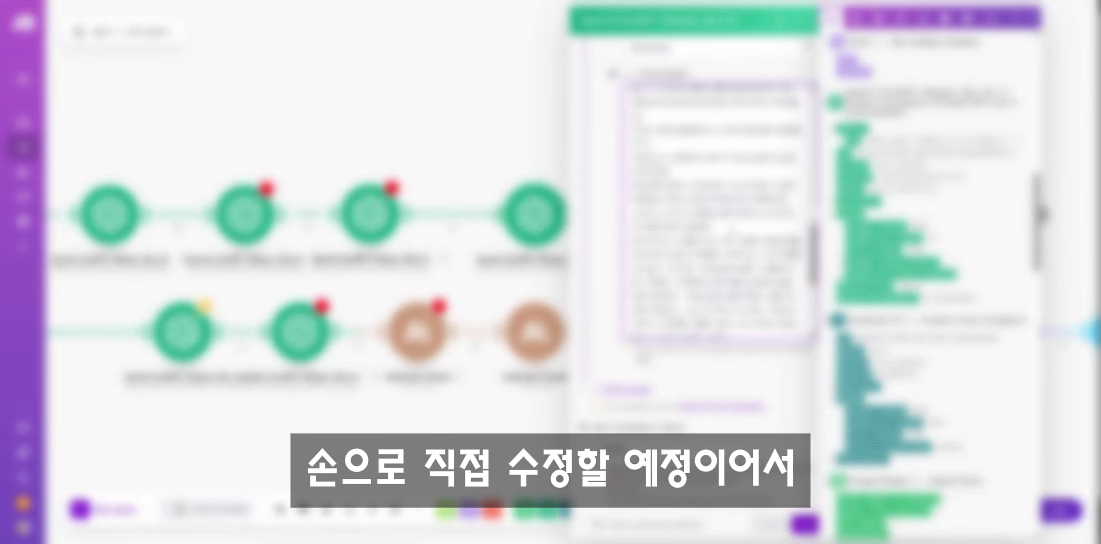
drag(731, 231, 634, 214)
key(BackSpace)
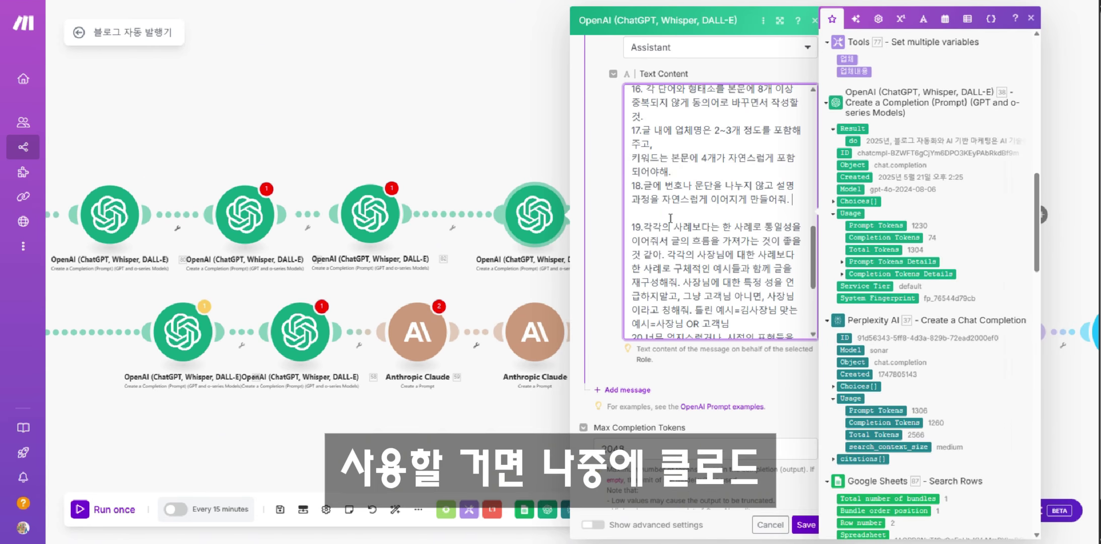
scroll(709, 243, up, 4)
scroll(708, 243, up, 5)
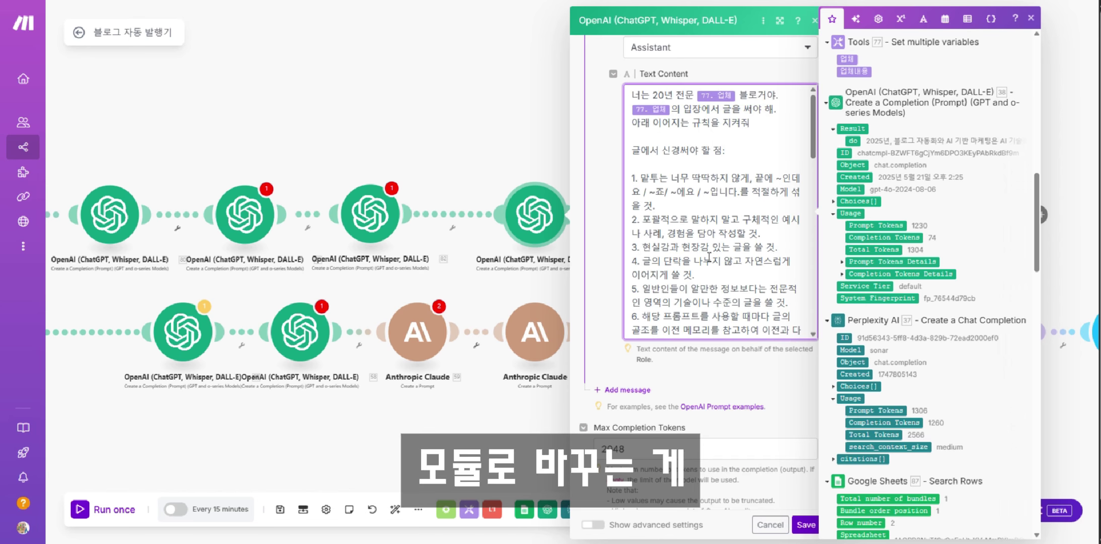
- Review the Assistant message's writing rules through the closing markdown instructions, and save the module
scroll(709, 256, up, 5)
scroll(714, 403, down, 2)
scroll(715, 402, up, 2)
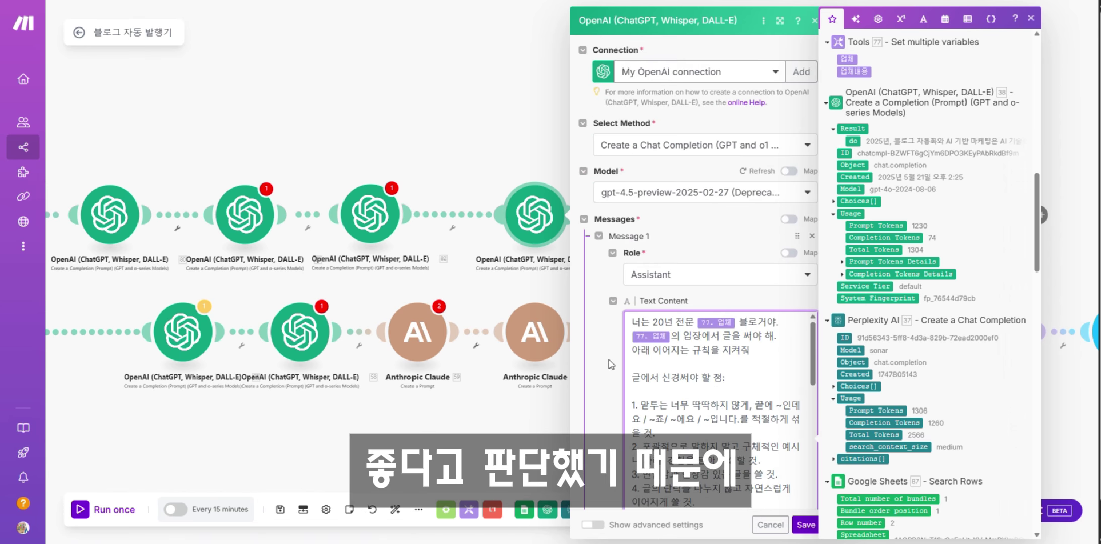
scroll(611, 363, down, 3)
scroll(702, 336, down, 15)
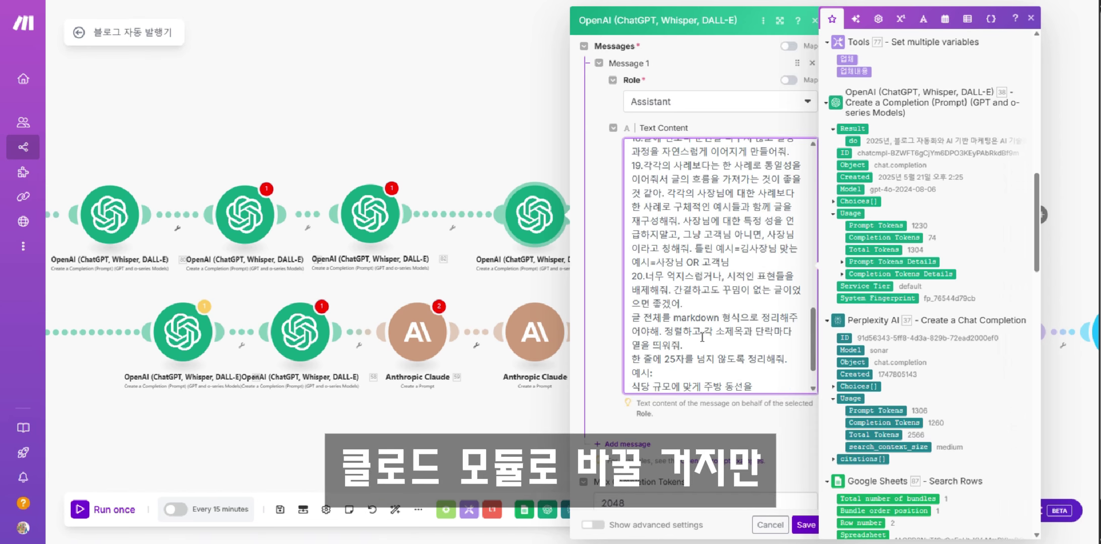
scroll(702, 336, up, 2)
scroll(701, 336, down, 4)
scroll(738, 399, down, 1)
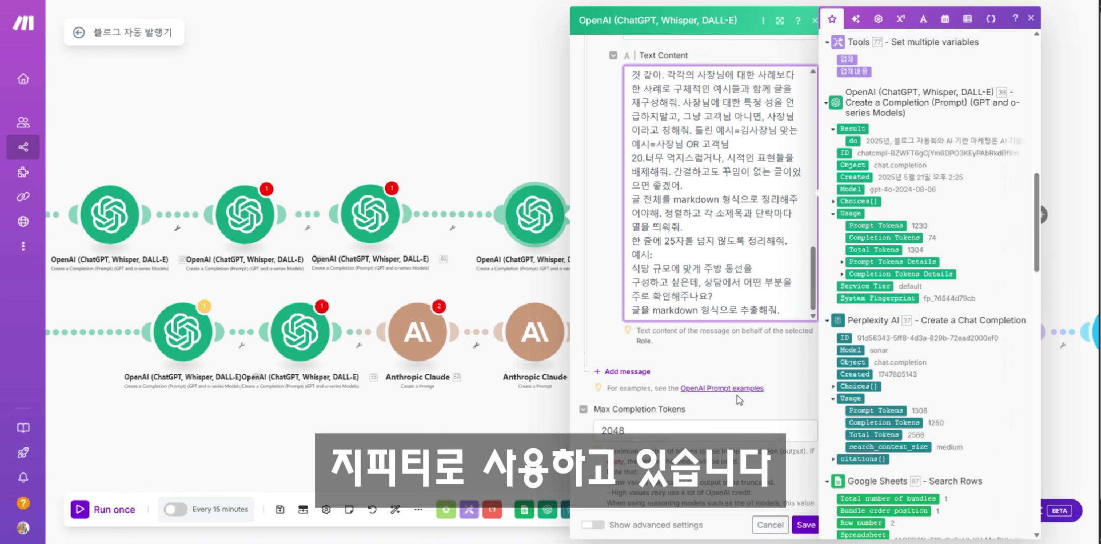
scroll(738, 399, down, 1)
click(805, 524)
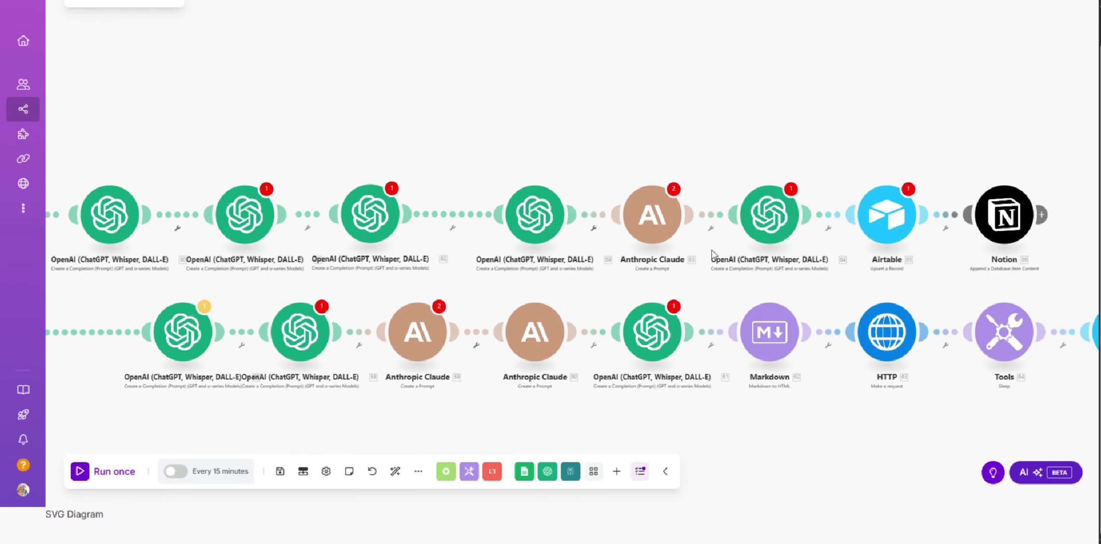
- Copy the whole first content text of the User message in the upper chain's Anthropic Claude module
click(652, 214)
scroll(788, 321, down, 10)
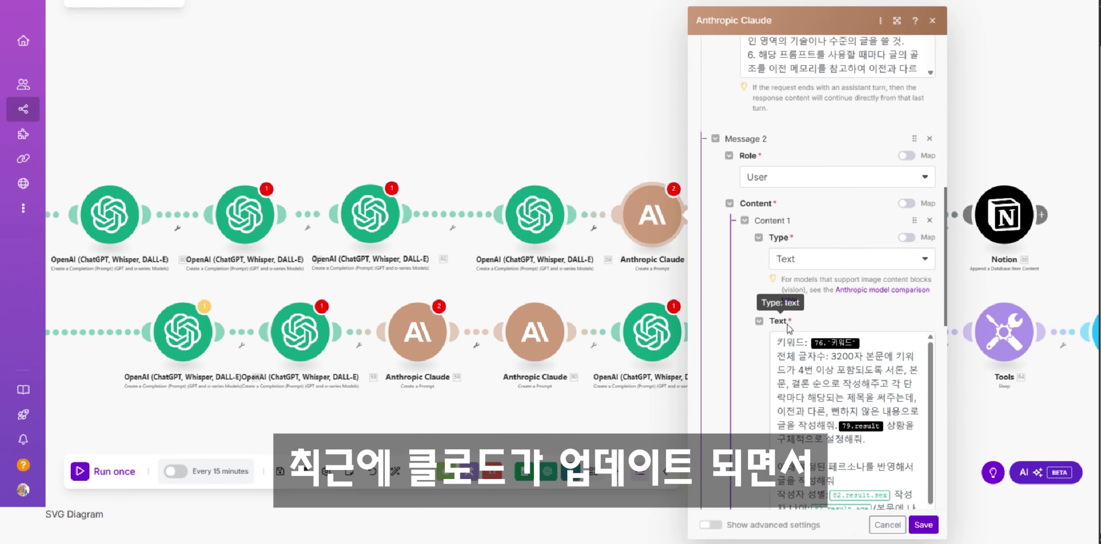
scroll(788, 322, down, 3)
scroll(827, 273, up, 2)
click(826, 273)
key(ctrl+a)
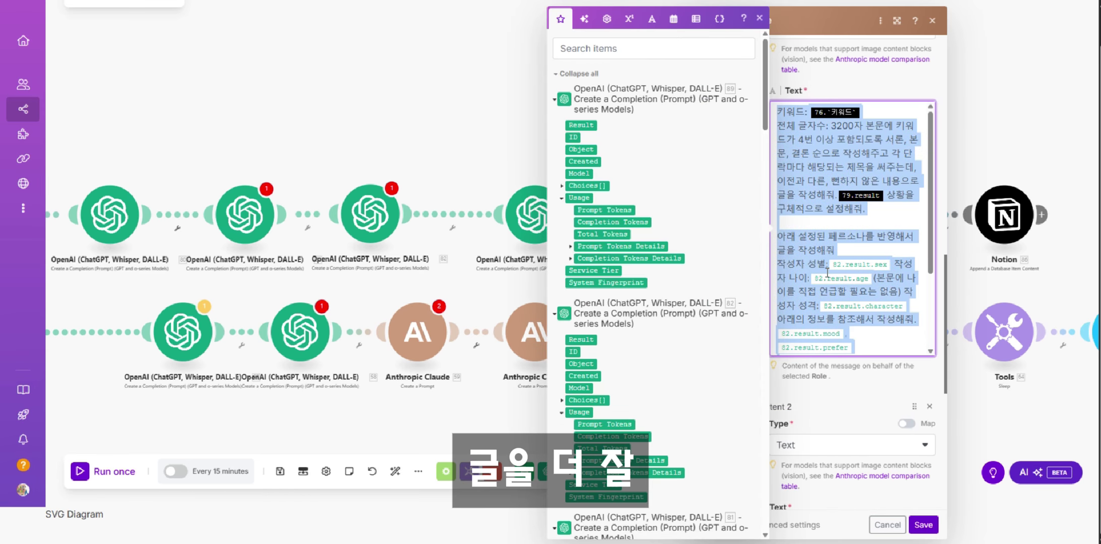
click(515, 272)
- Add a second message with the User role to the blog-writing OpenAI module and paste the copied Claude prompt into it
click(535, 214)
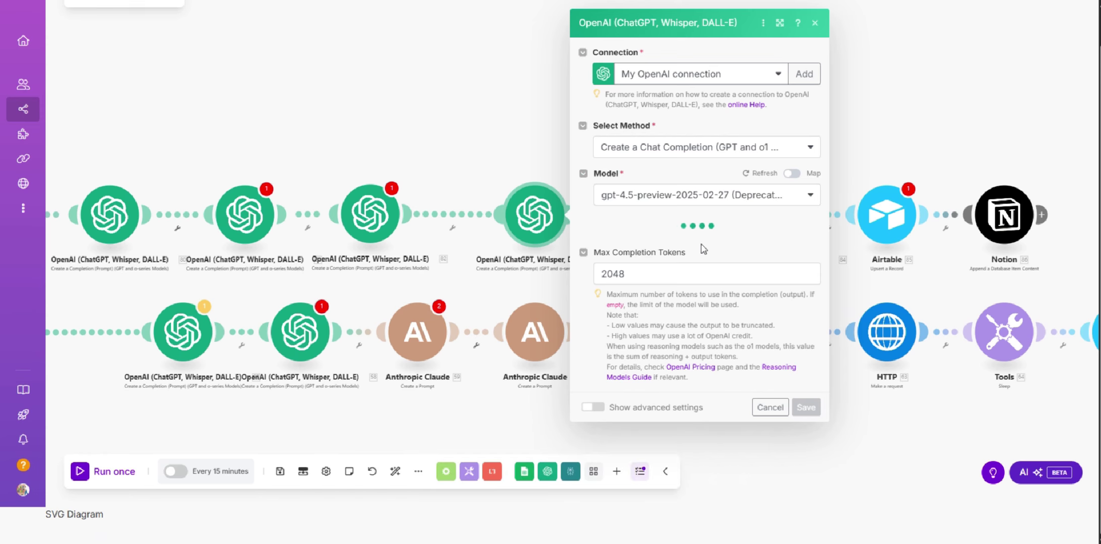
scroll(705, 251, down, 5)
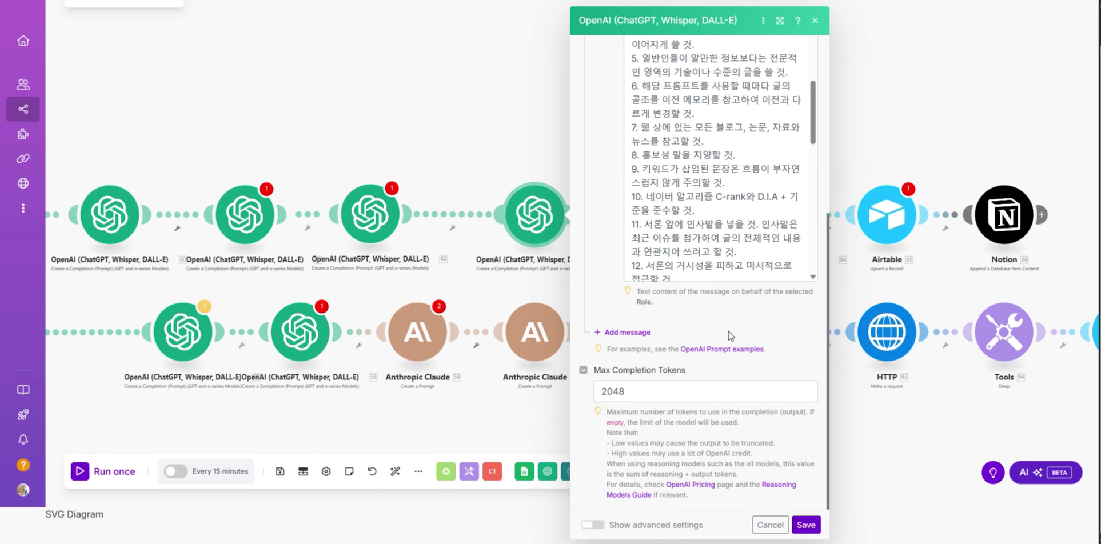
click(627, 333)
click(655, 370)
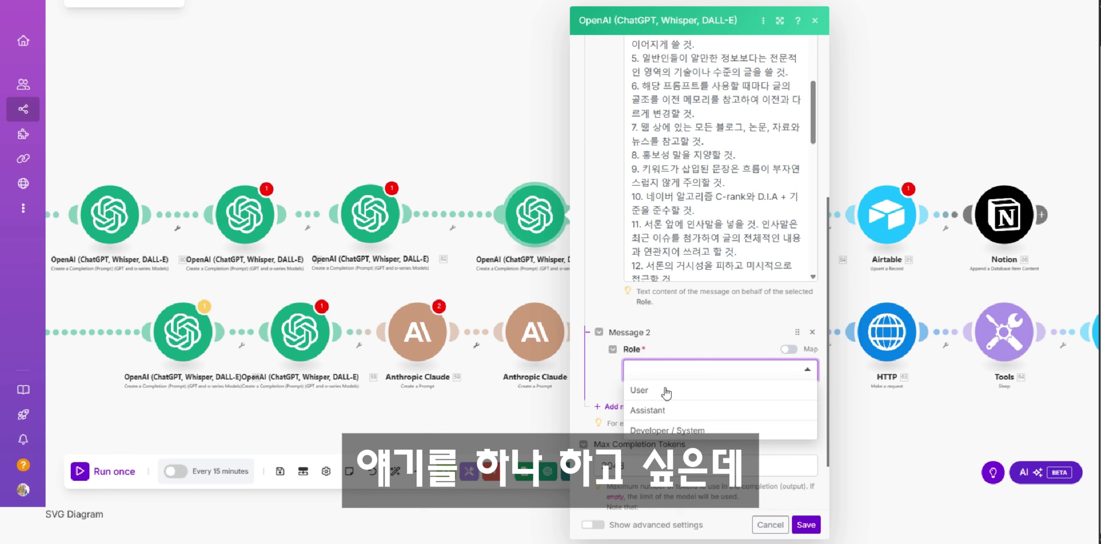
click(663, 388)
click(691, 417)
key(ctrl+v)
scroll(698, 398, down, 5)
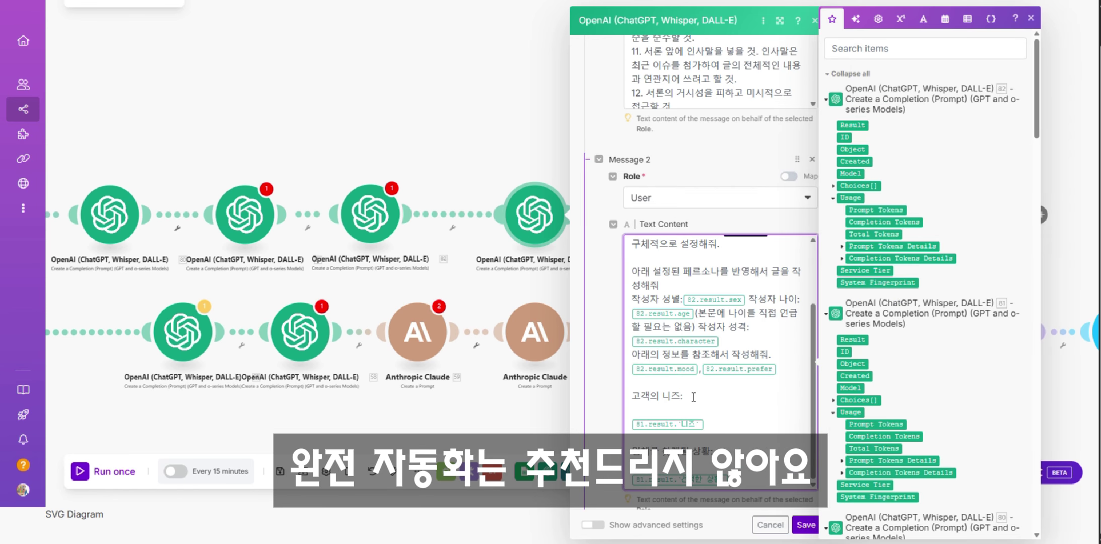
- Replace the broken 키워드 variable in the User message with 키워드 (A) from Google Sheets Search Rows
scroll(697, 366, up, 7)
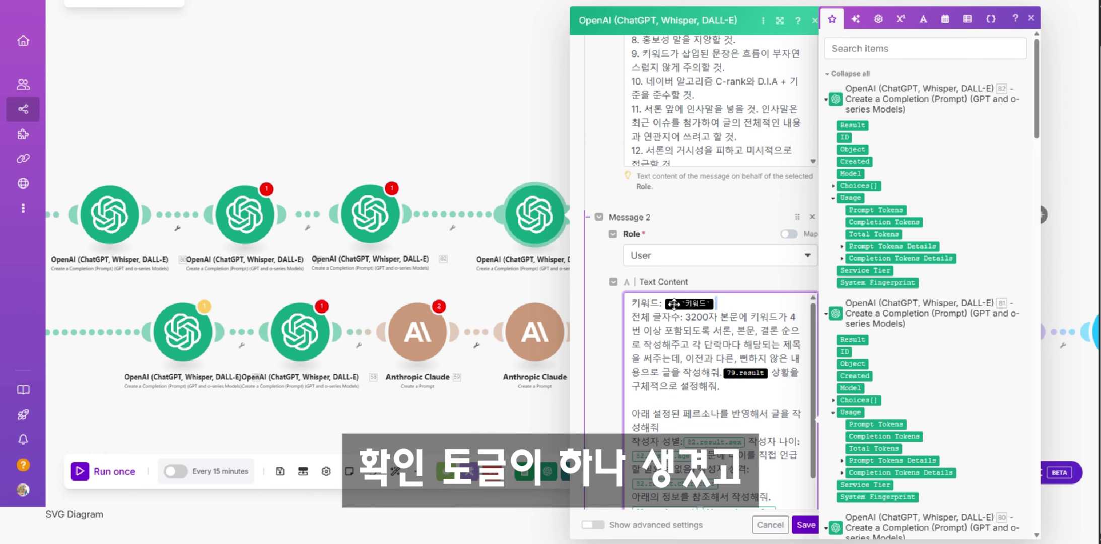
key(BackSpace)
key(BackSpace)
scroll(911, 341, down, 1)
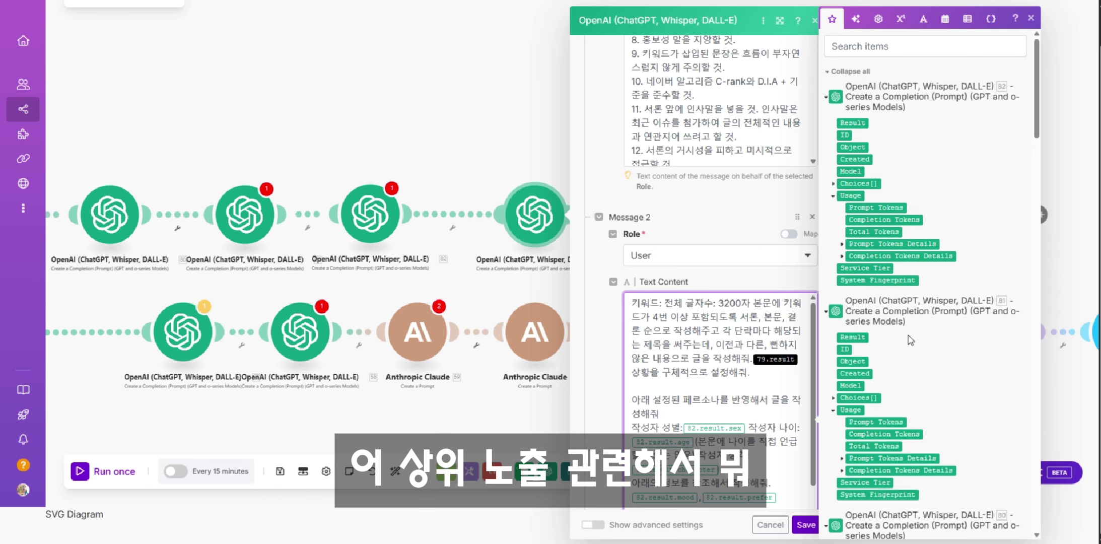
scroll(910, 340, down, 5)
scroll(908, 335, down, 8)
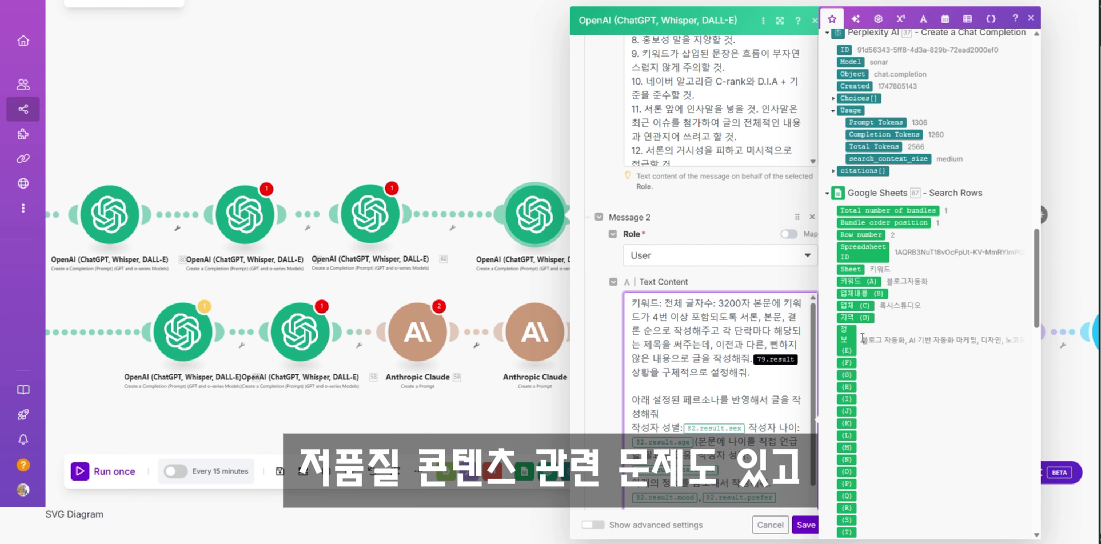
click(851, 280)
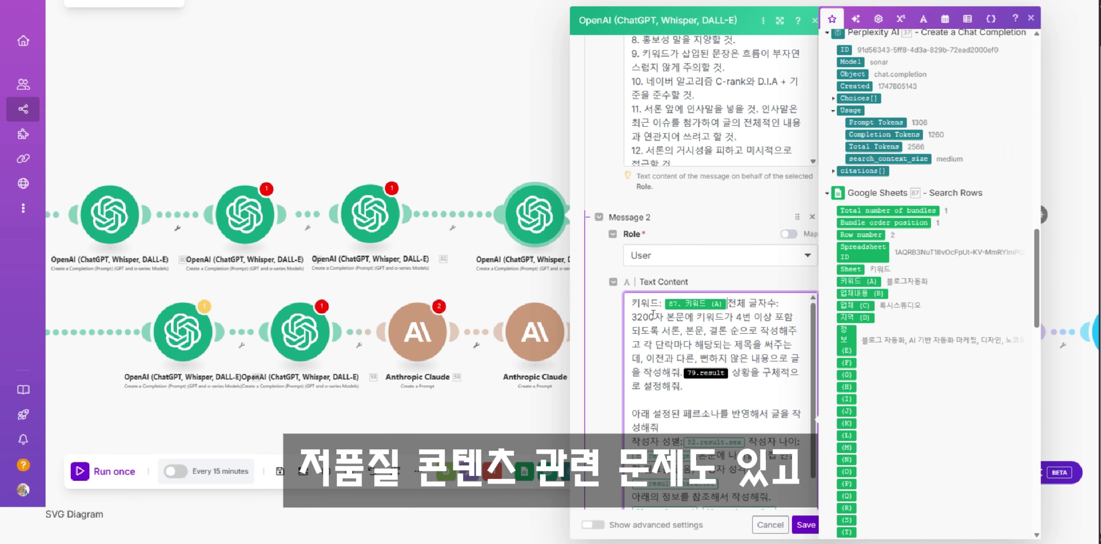
- Set the total character count in the User message to 1200자
click(639, 316)
key(BackSpace)
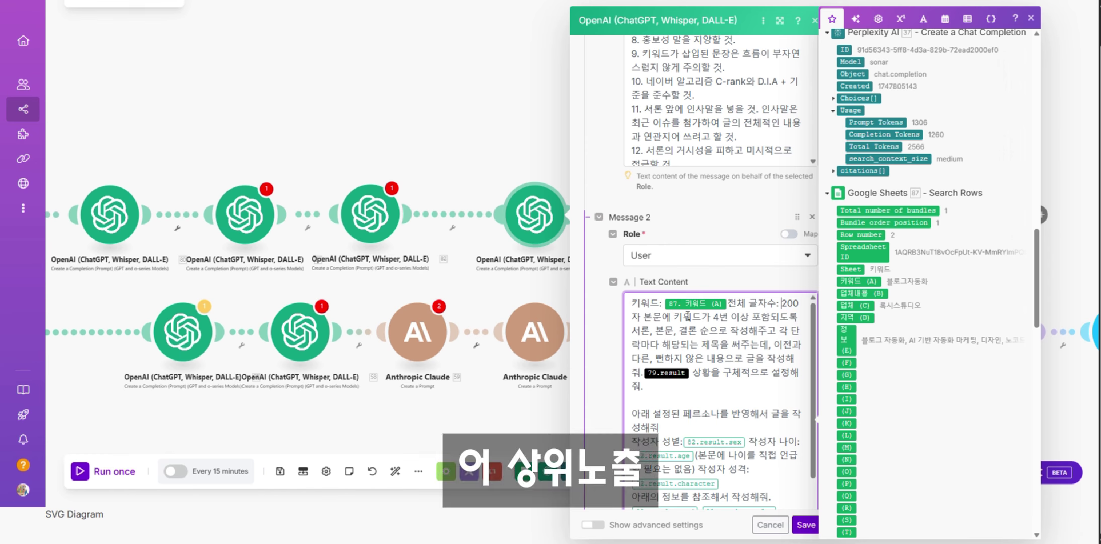
text(1)
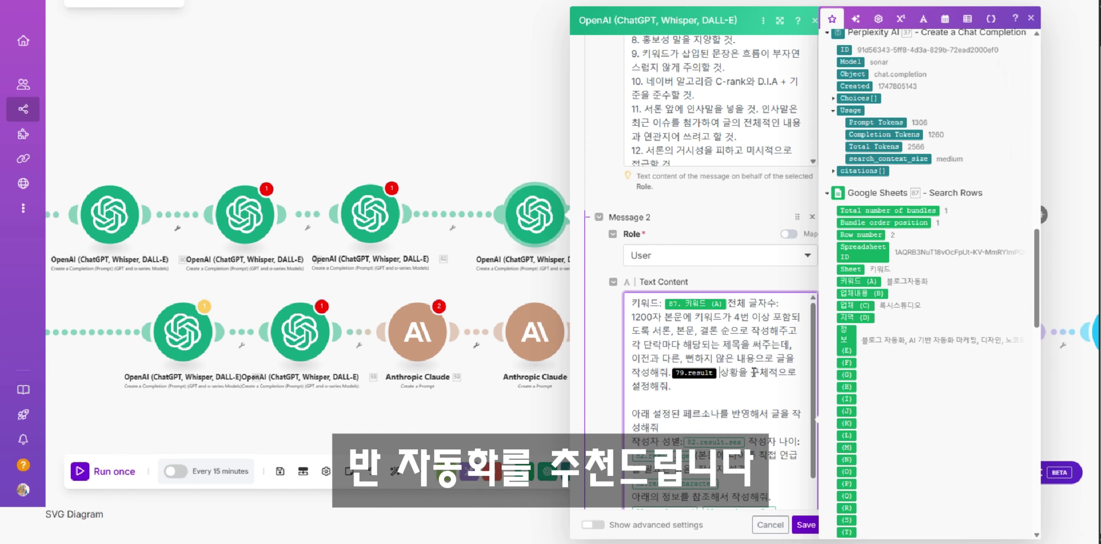
- Remove the broken 79.result variable and the "상황을 구체적으로 설정해줘" sentence from the User message, and save the module
key(BackSpace)
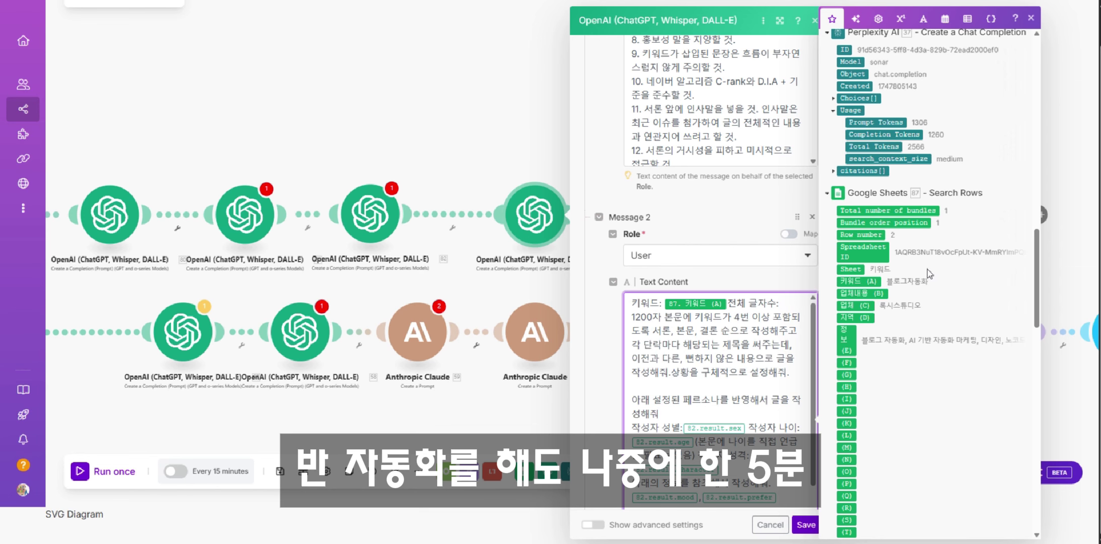
scroll(921, 287, up, 15)
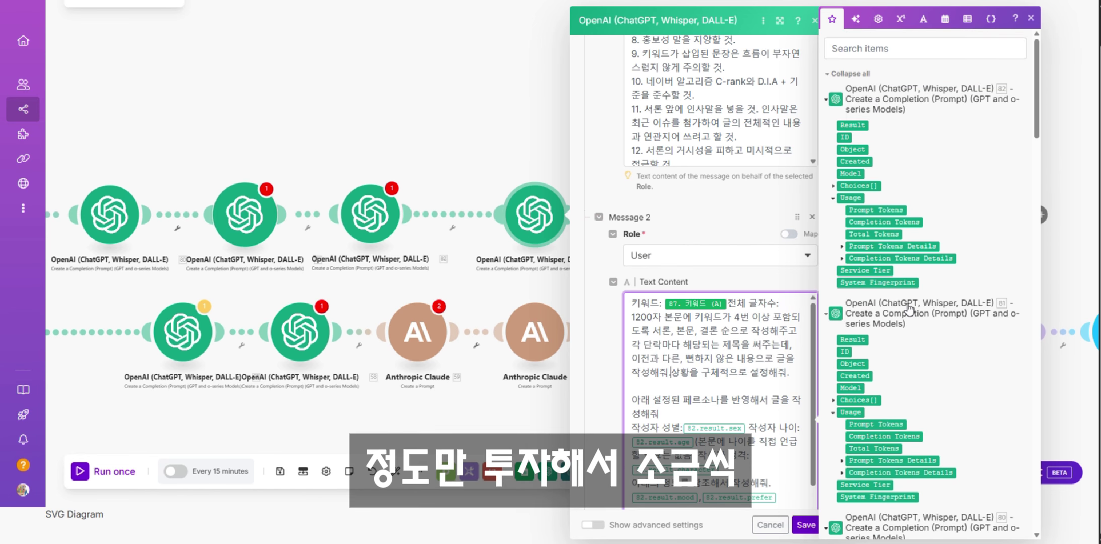
scroll(908, 308, down, 2)
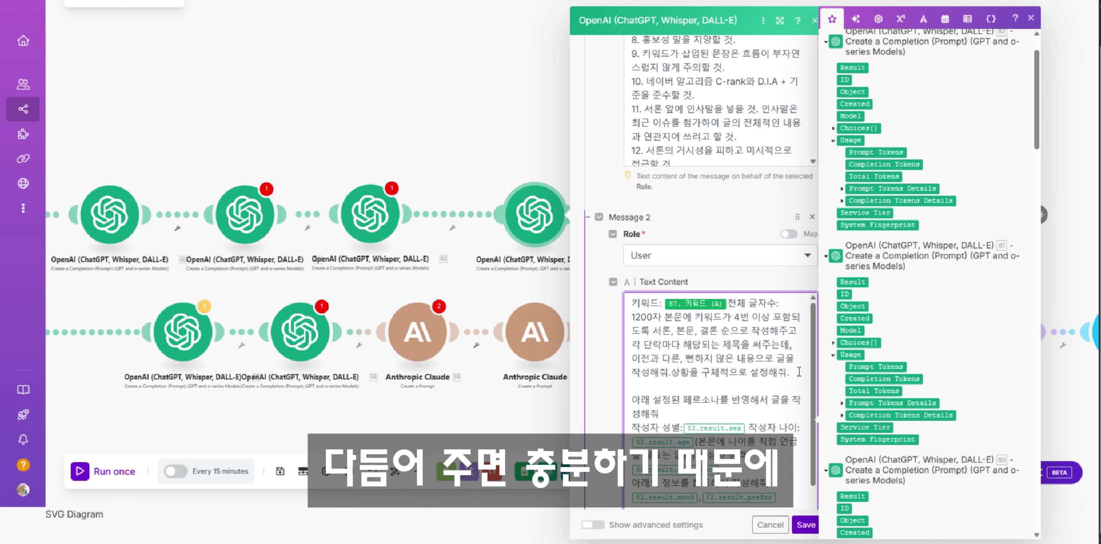
drag(798, 372, 675, 376)
scroll(688, 377, down, 2)
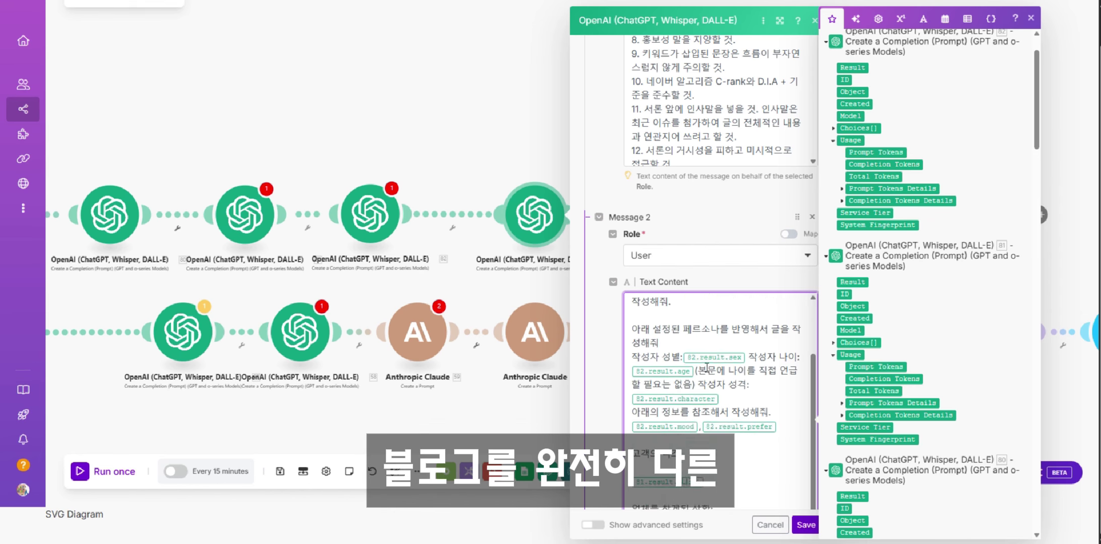
scroll(707, 368, up, 2)
scroll(706, 367, down, 10)
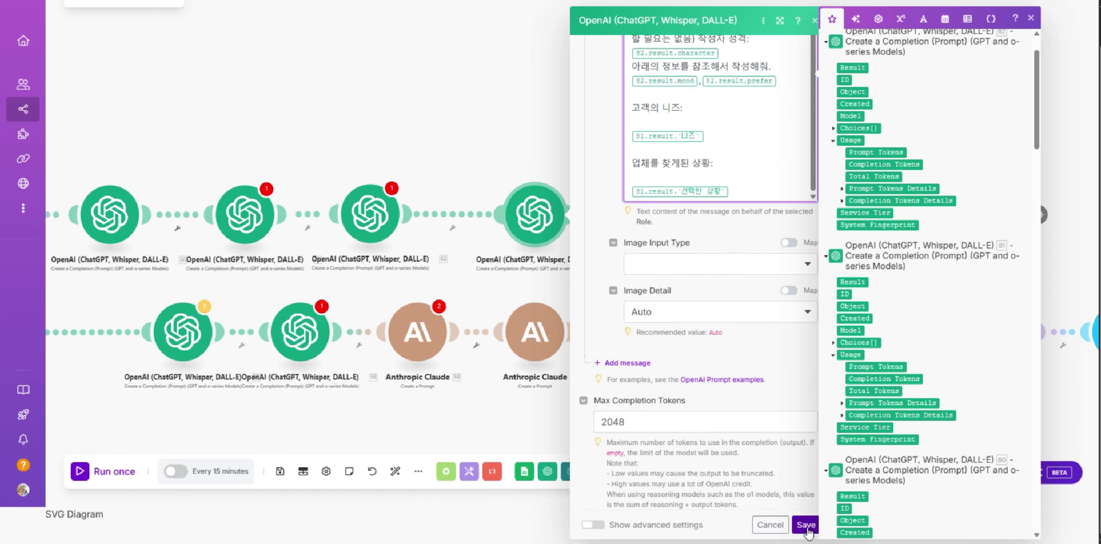
scroll(750, 443, up, 5)
scroll(750, 443, down, 6)
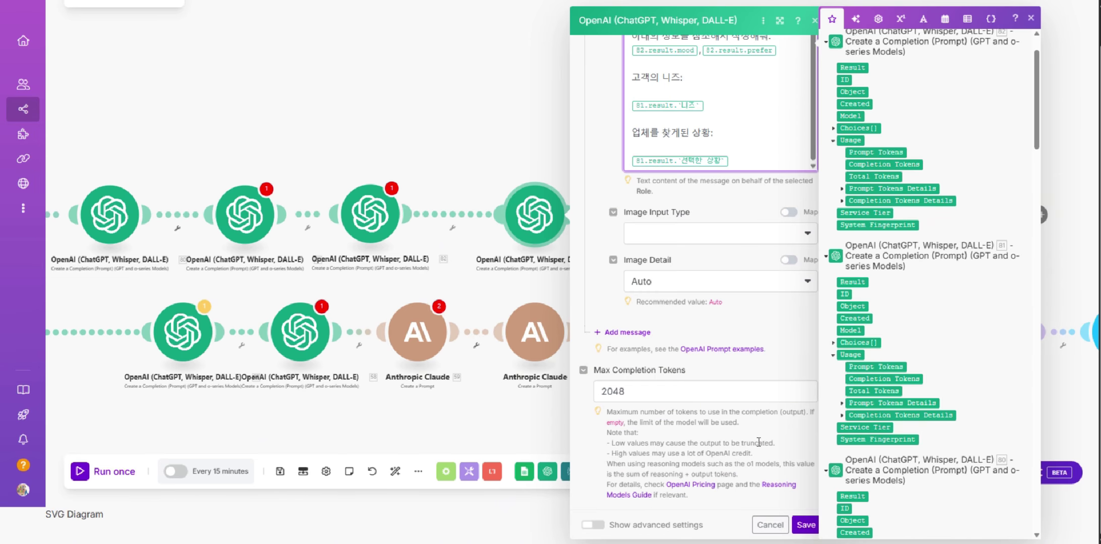
click(806, 525)
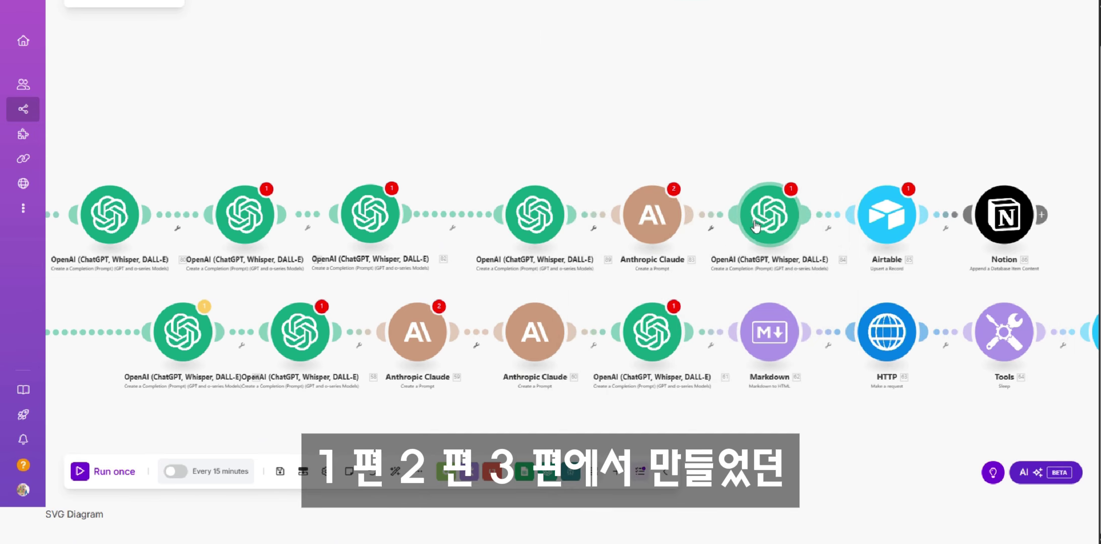
- Compare the Claude blog-writing prompt, including its business and situation contents, with the replacement OpenAI module's settings
click(651, 225)
scroll(807, 352, down, 15)
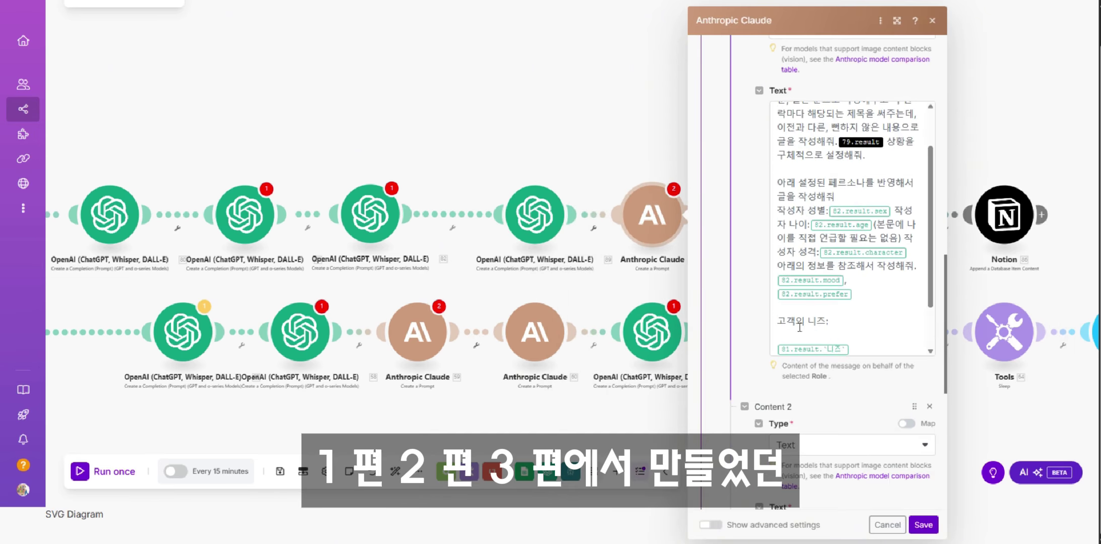
scroll(807, 372, down, 2)
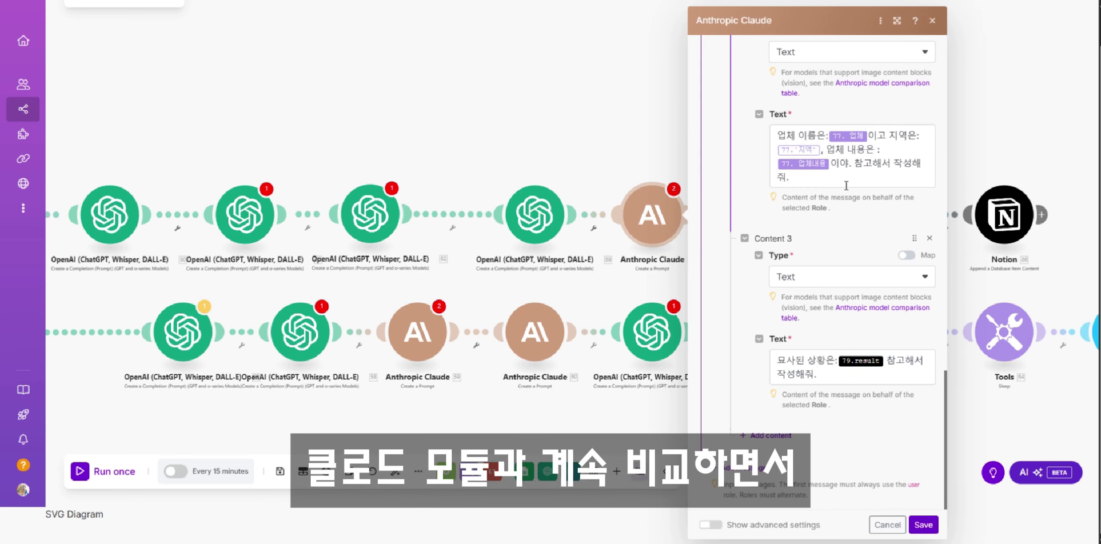
click(535, 214)
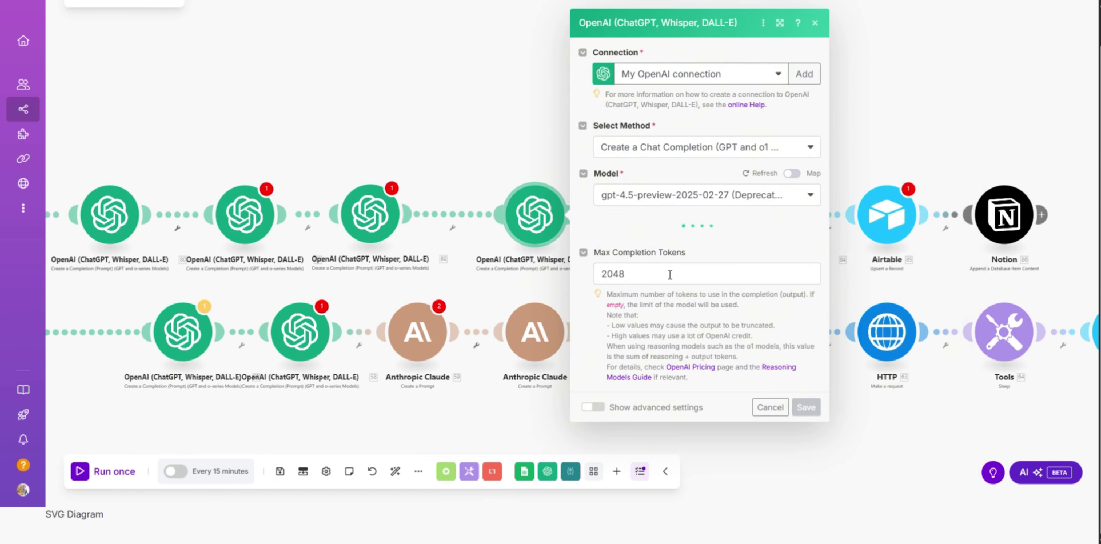
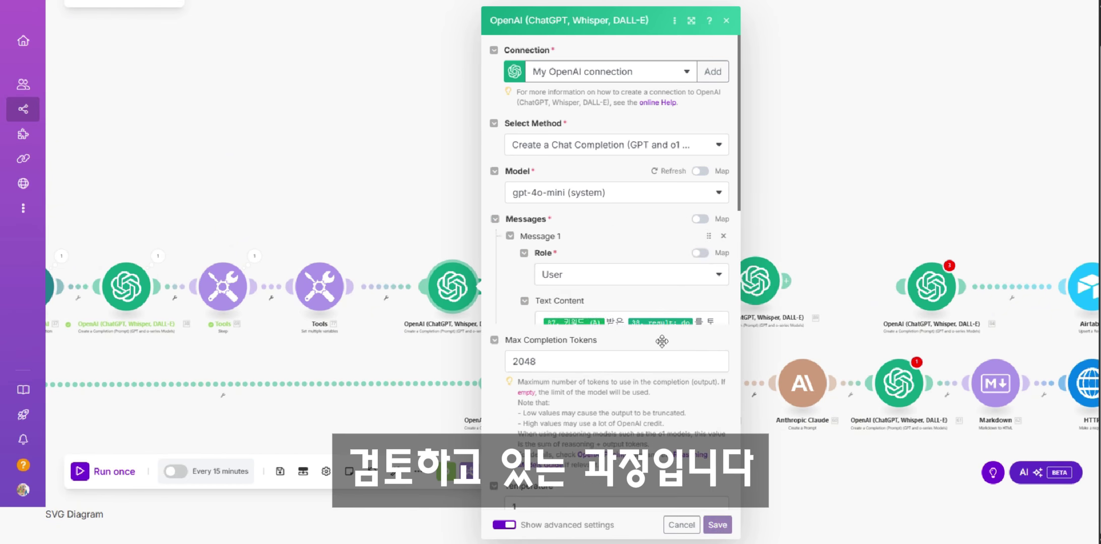
- Remove the broken 지역 variable and the following "에서" from the situation module's Assistant message, and save the module
scroll(652, 400, down, 15)
scroll(653, 403, up, 15)
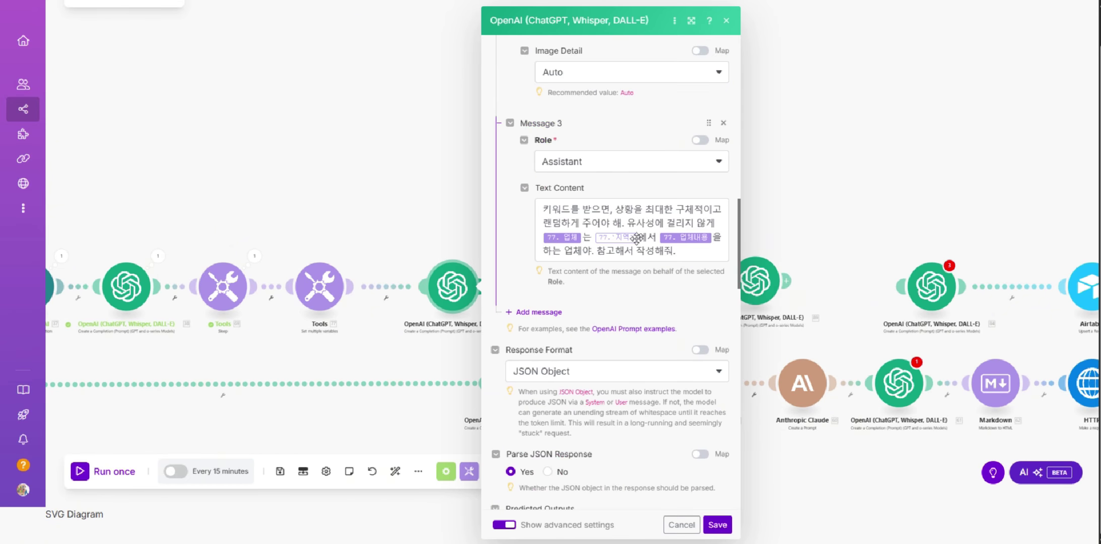
scroll(645, 313, down, 15)
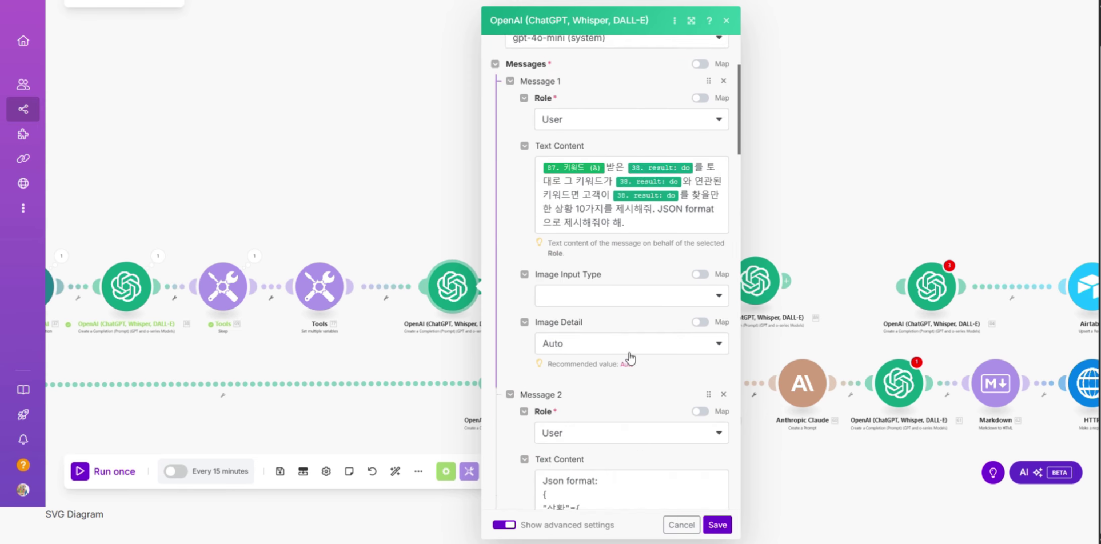
click(639, 239)
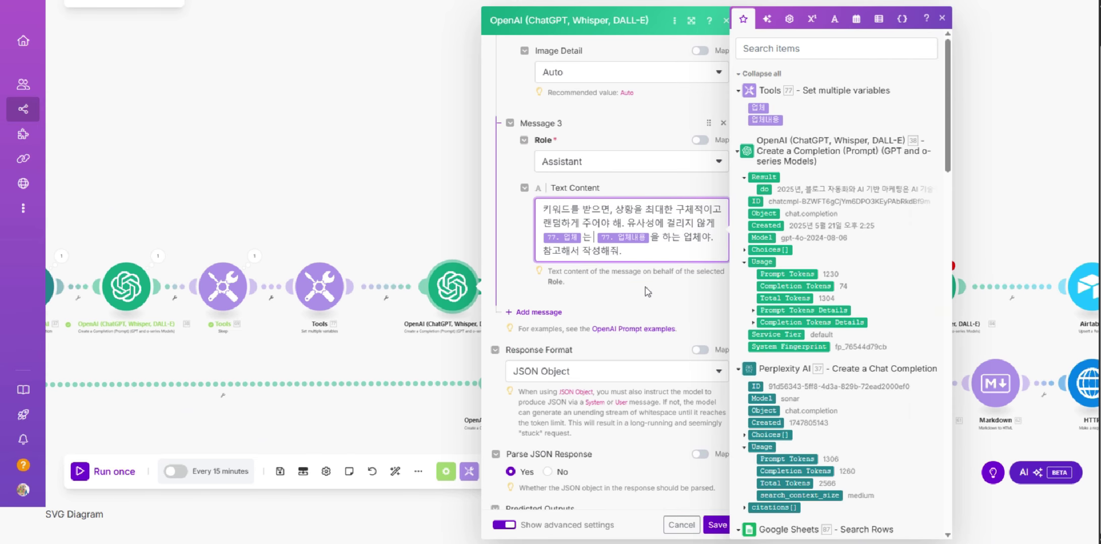
scroll(648, 292, down, 3)
click(697, 522)
- Run the whole blog scenario once and follow its progress through the first modules
drag(543, 311, 717, 287)
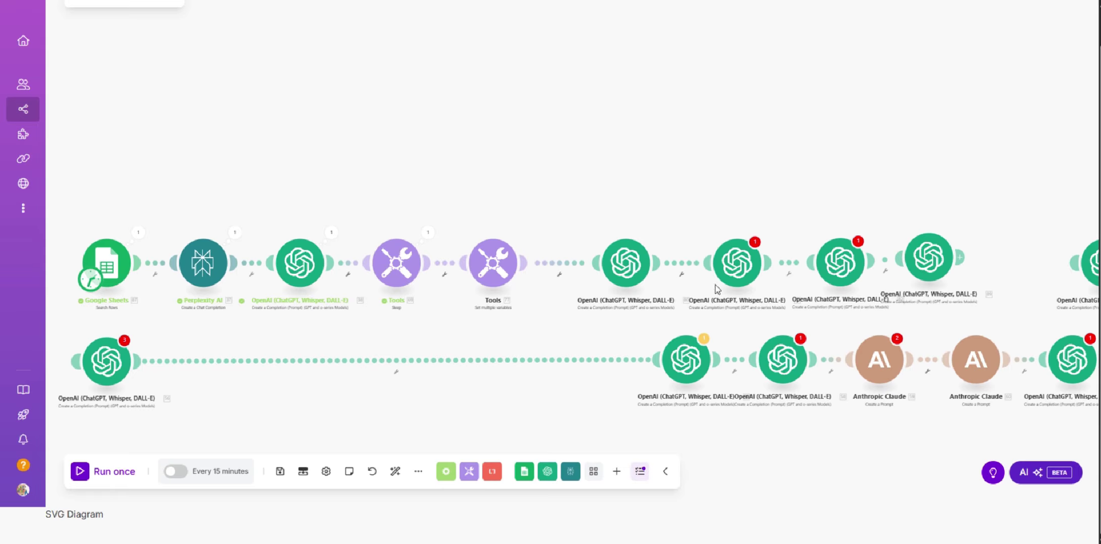
right_click(678, 273)
click(704, 334)
scroll(664, 348, down, 3)
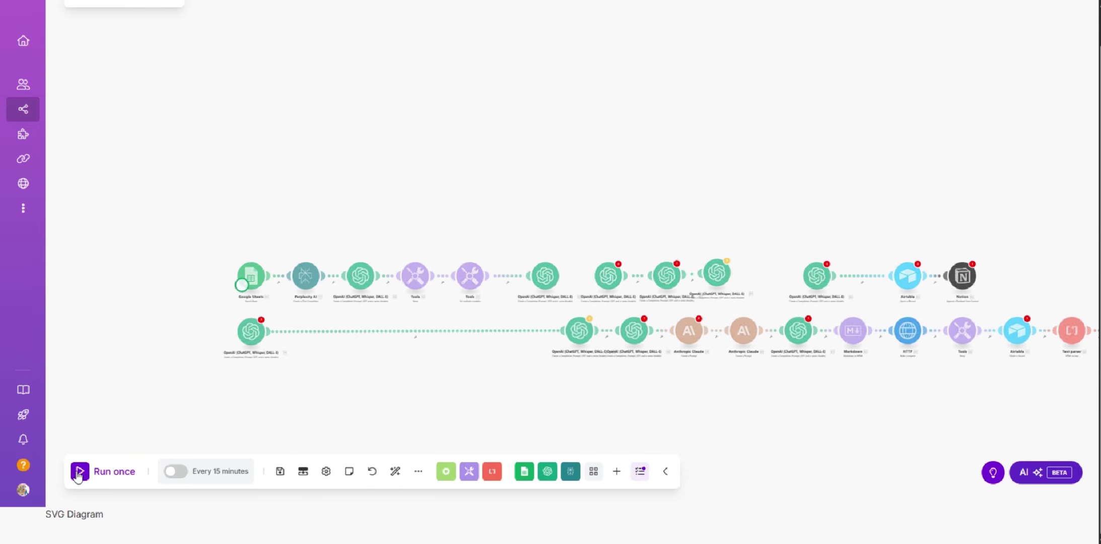
click(93, 467)
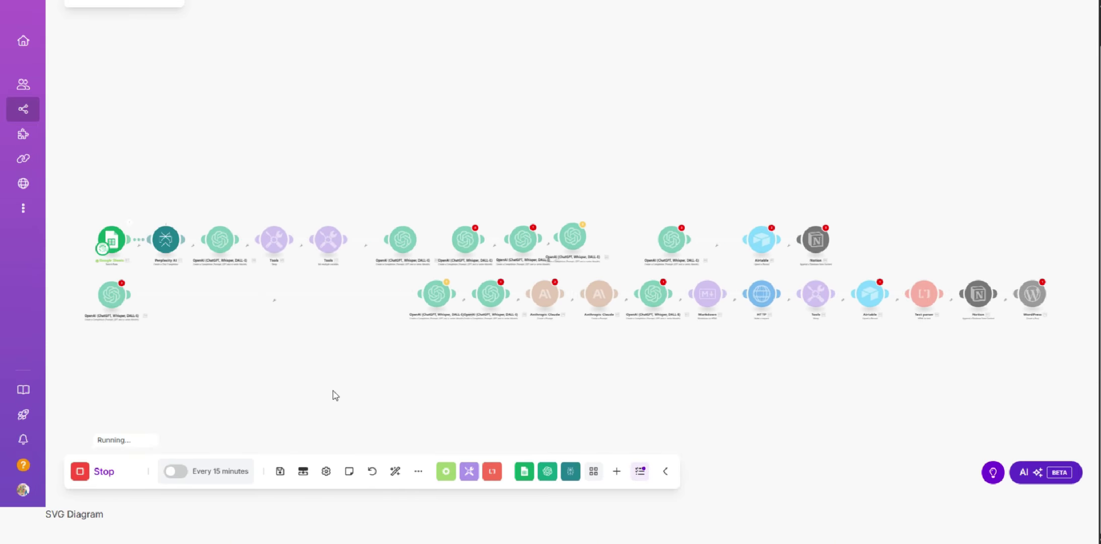
scroll(242, 362, up, 3)
drag(243, 363, 428, 419)
scroll(428, 419, down, 1)
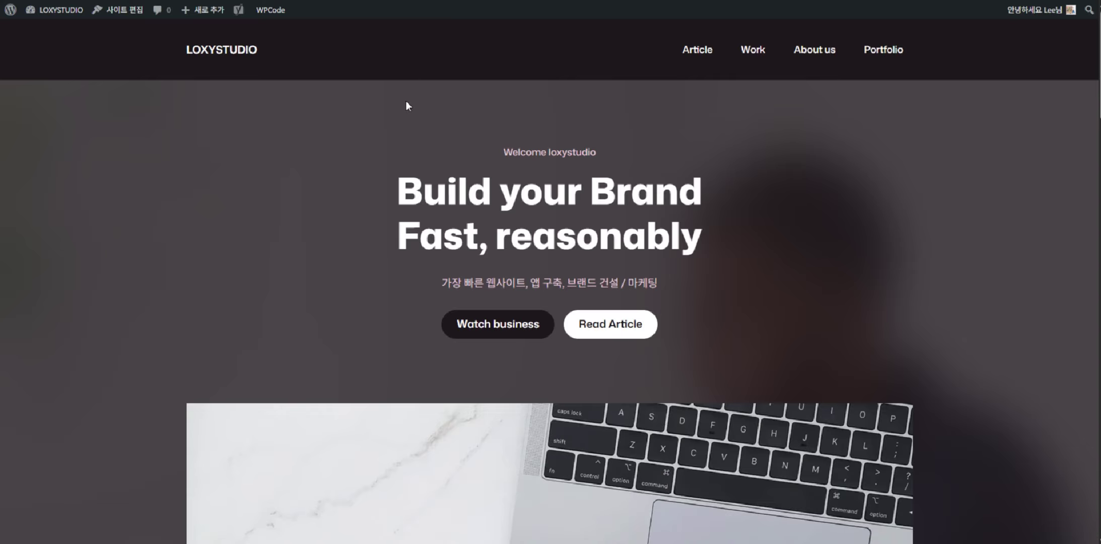
- Look through the LOXYSTUDIO WordPress site's home page and its list of published articles
scroll(443, 141, down, 3)
scroll(483, 180, down, 20)
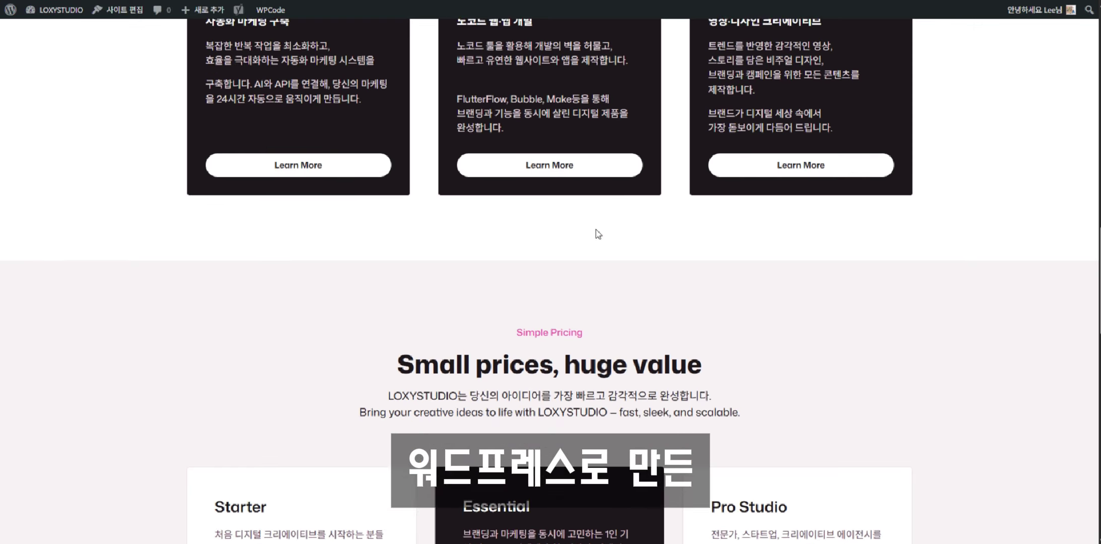
scroll(887, 378, up, 20)
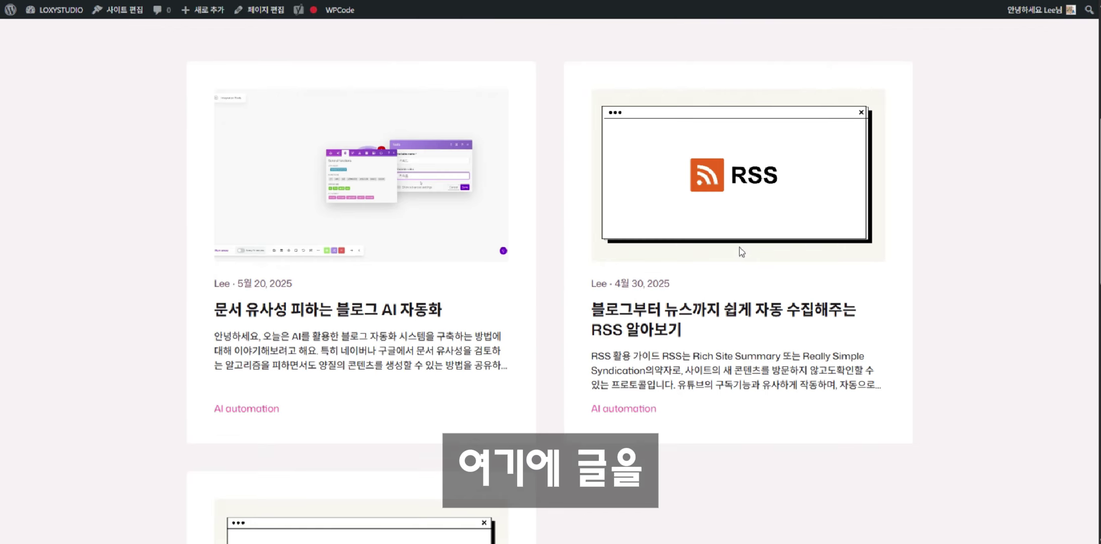
scroll(484, 201, down, 2)
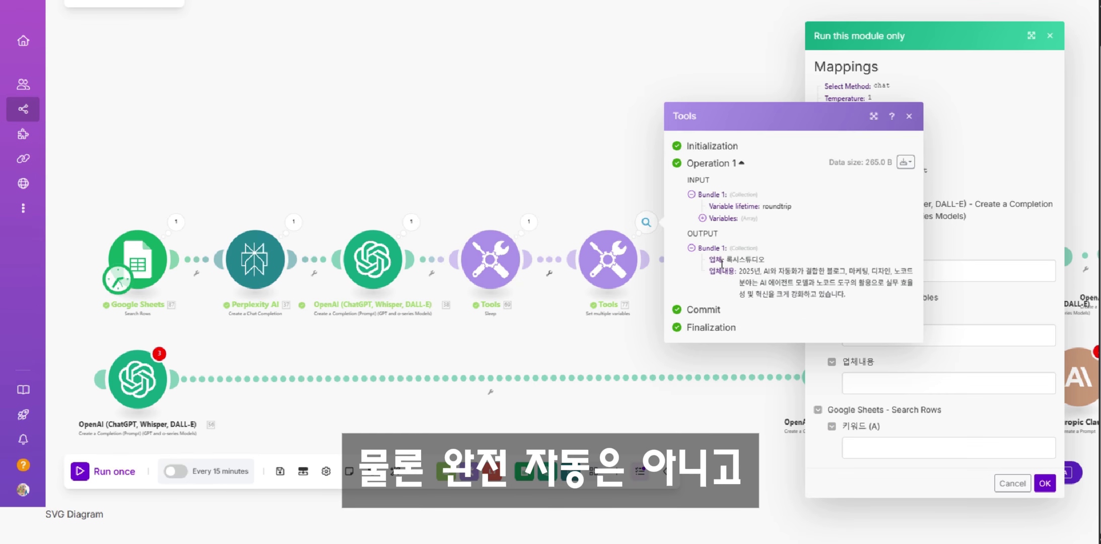
- Fill the situation module's test inputs with 업체 록시스튜디오 and the 업체내용, do and 키워드 values from earlier outputs, and run only that module
click(875, 117)
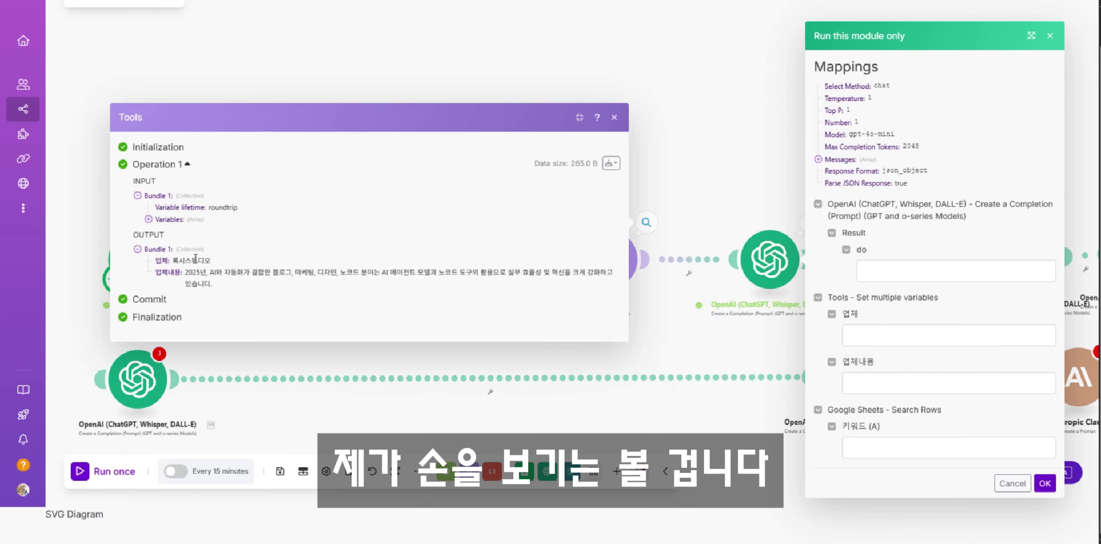
drag(653, 275, 876, 335)
drag(212, 283, 876, 384)
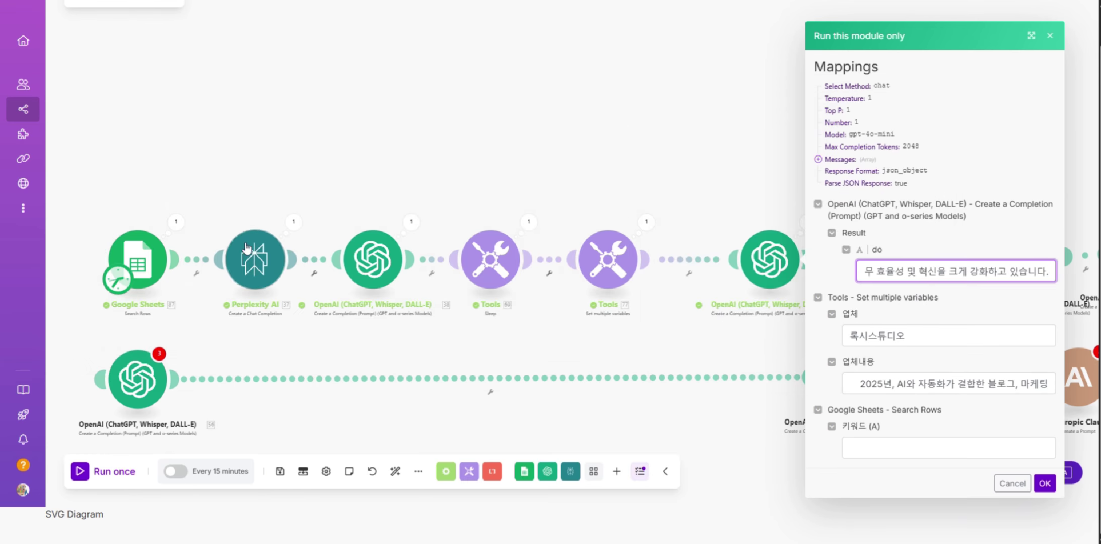
click(176, 222)
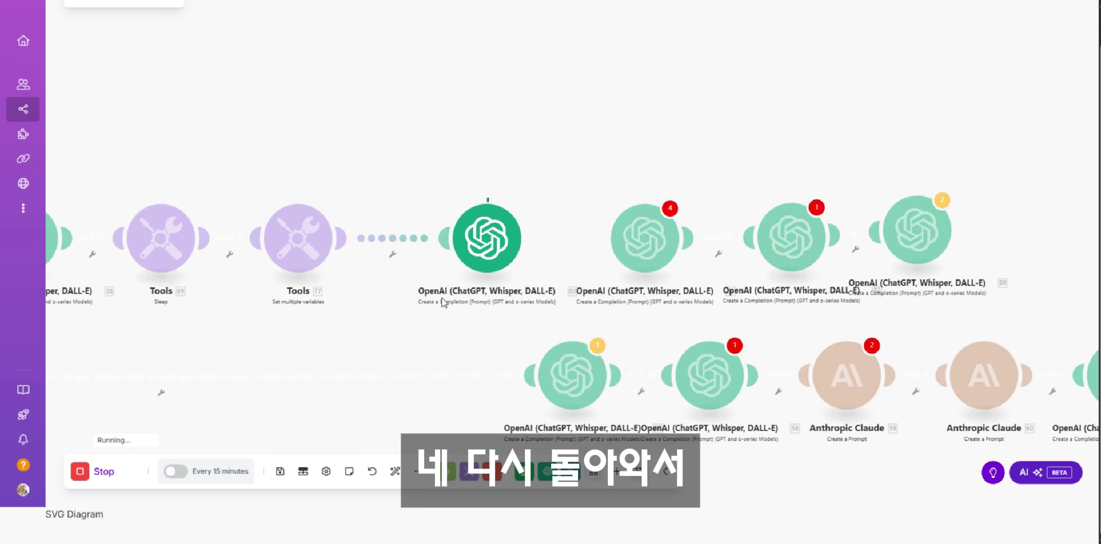
scroll(503, 315, down, 3)
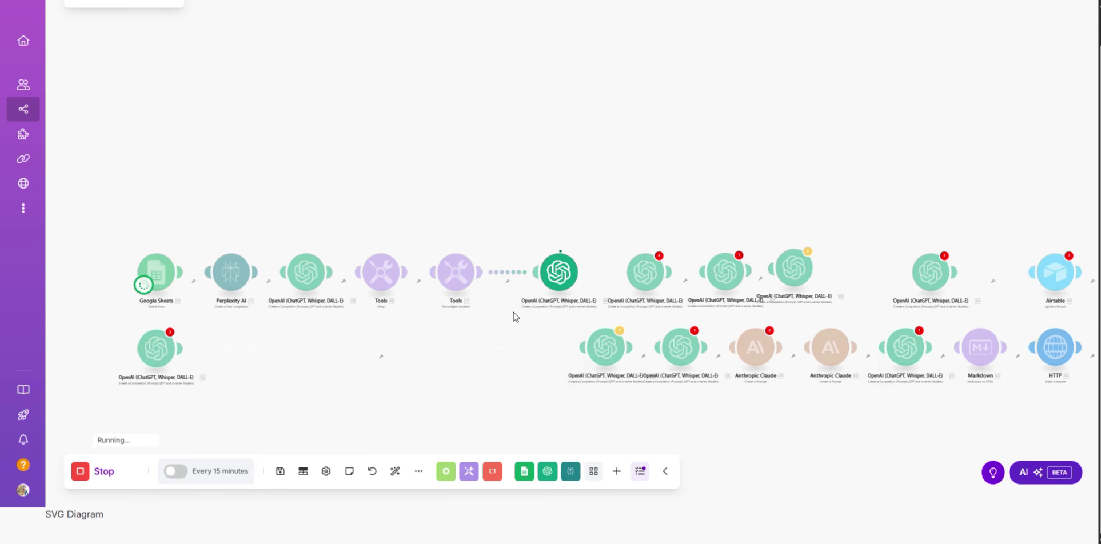
click(580, 251)
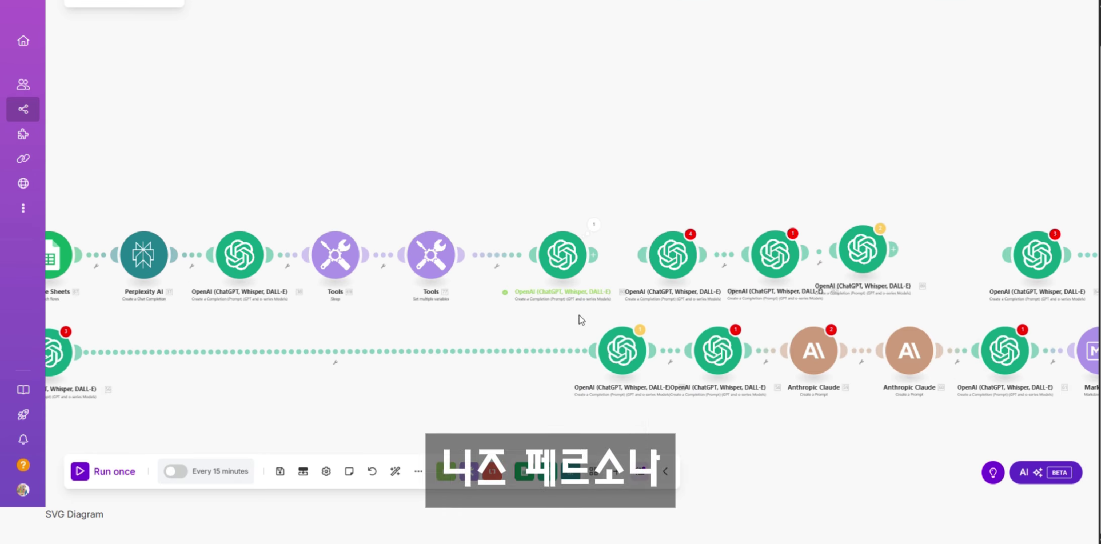
- Remove the broken 79.result variable and the word "받은" from the needs module's first message, and check its remaining messages
scroll(671, 282, up, 2)
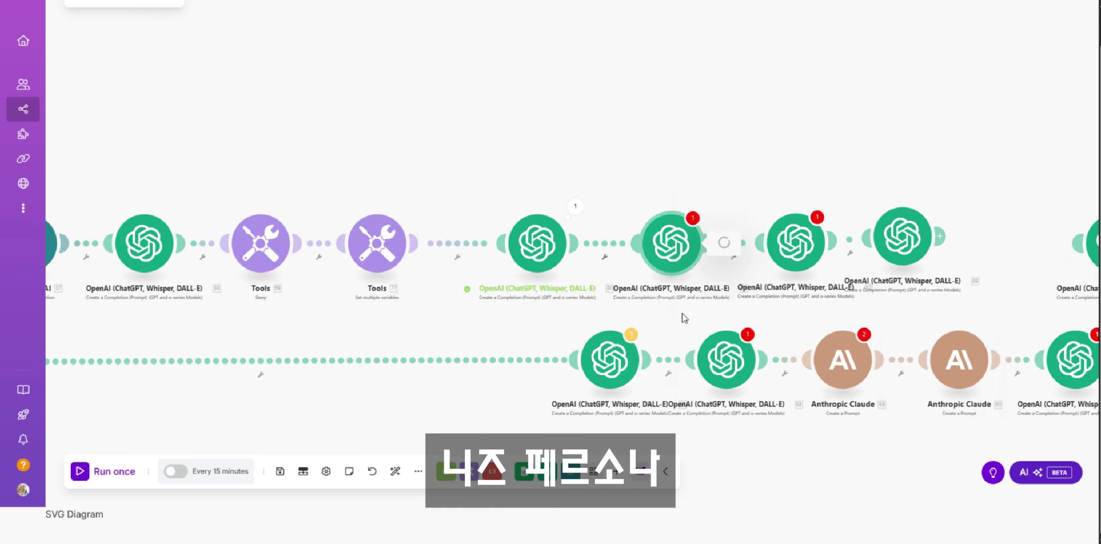
click(671, 243)
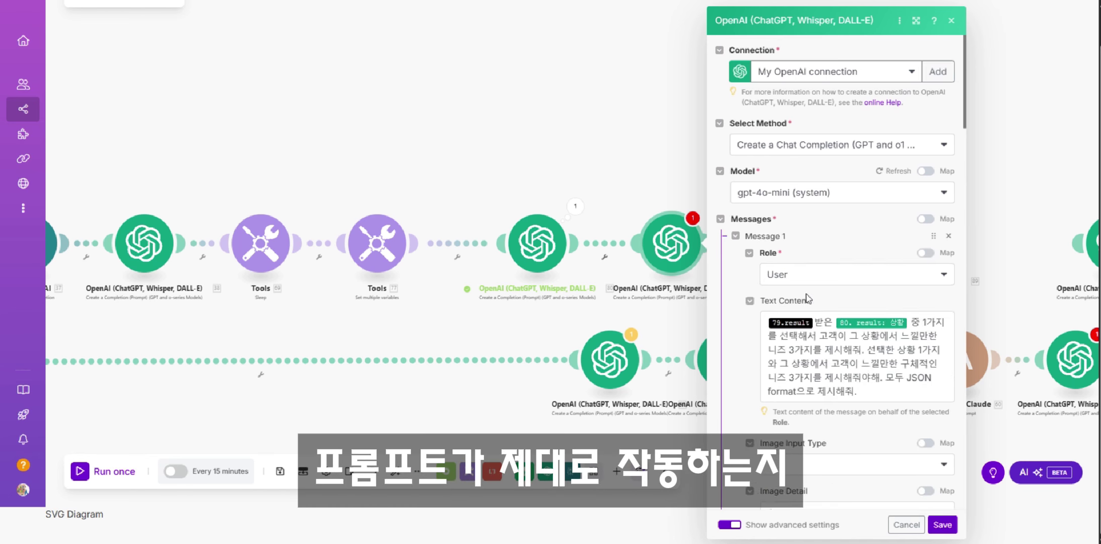
click(824, 266)
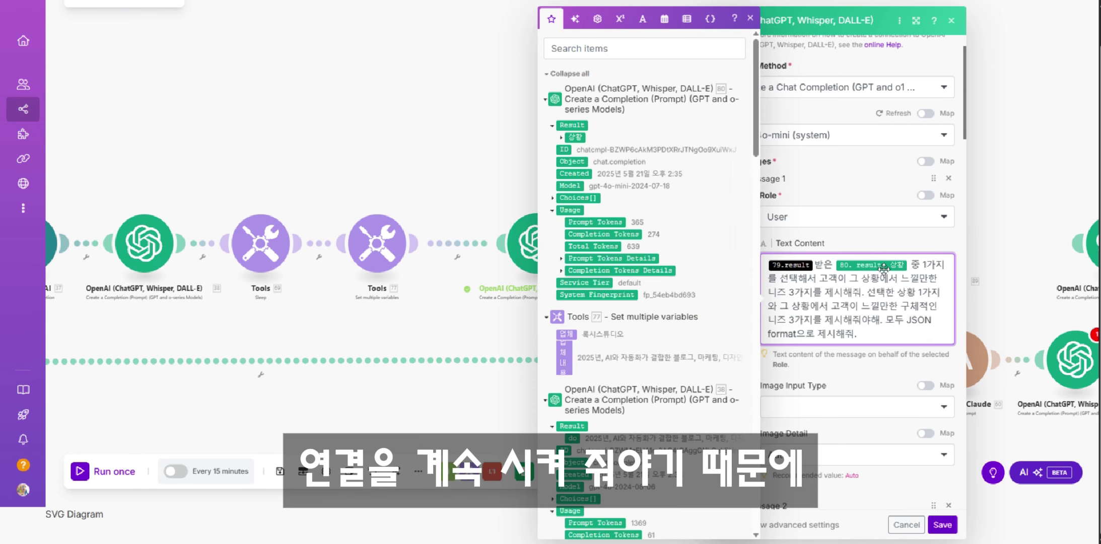
key(BackSpace)
key(BackSpace)
key(BackSpace)
scroll(870, 314, down, 1)
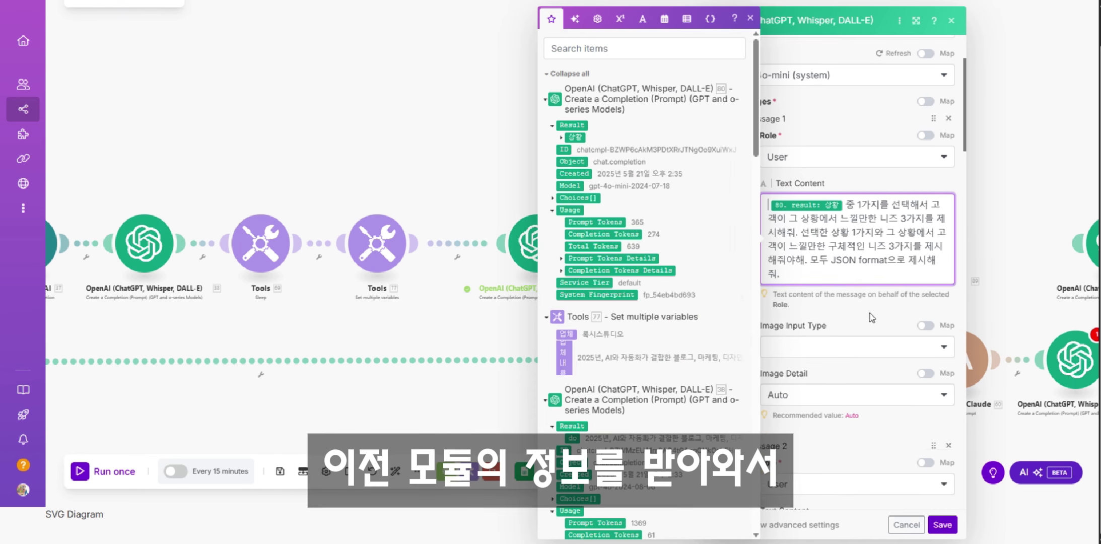
scroll(856, 226, down, 6)
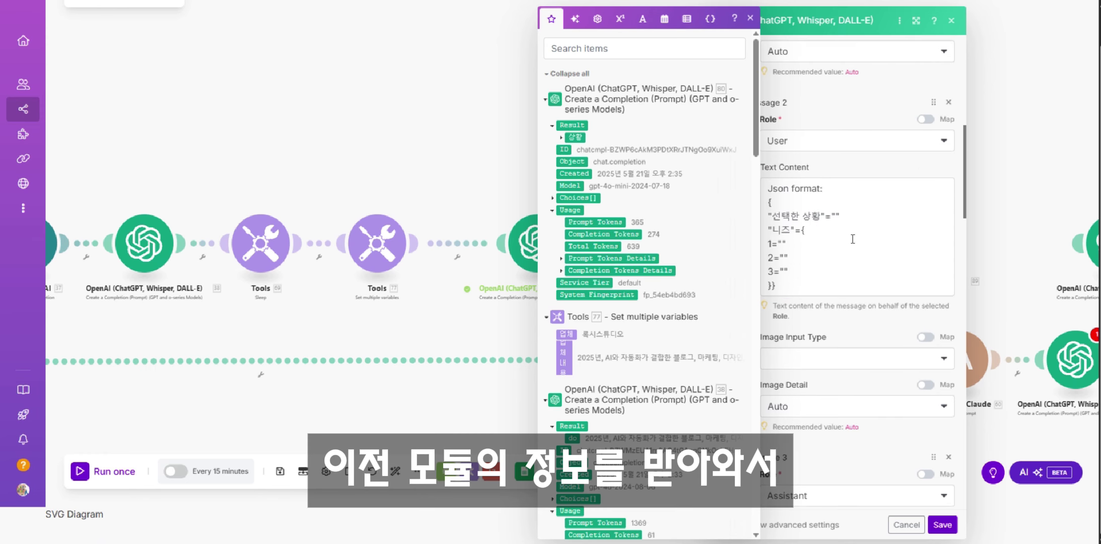
drag(812, 189, 818, 205)
click(822, 231)
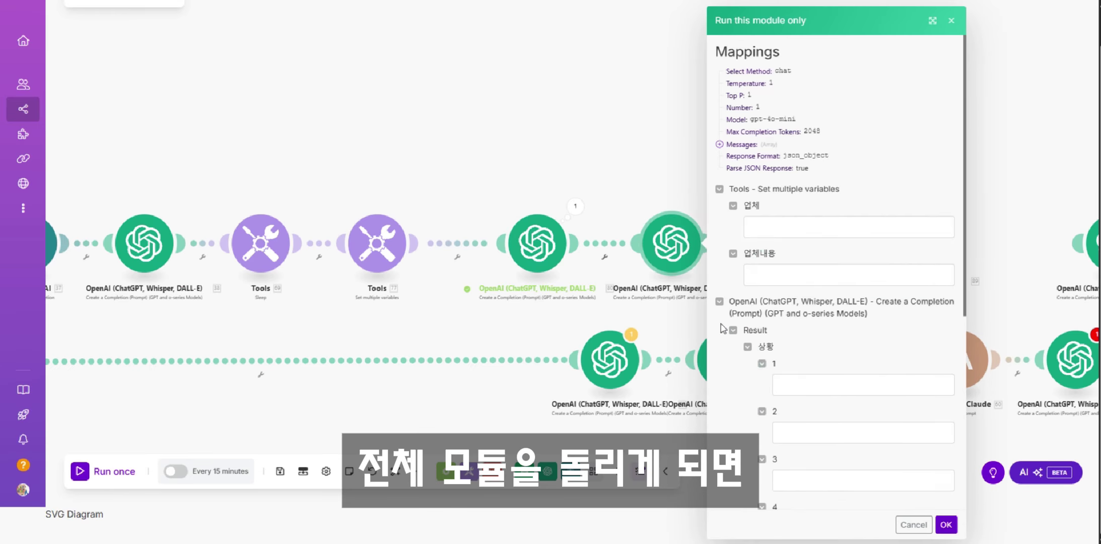
- In the needs module's test run, set 업체 to 록시스튜디오 and 업체내용 to the stored text starting "2025년, AI와 자동화가 결합한 블로그"
scroll(856, 302, down, 10)
scroll(831, 252, up, 10)
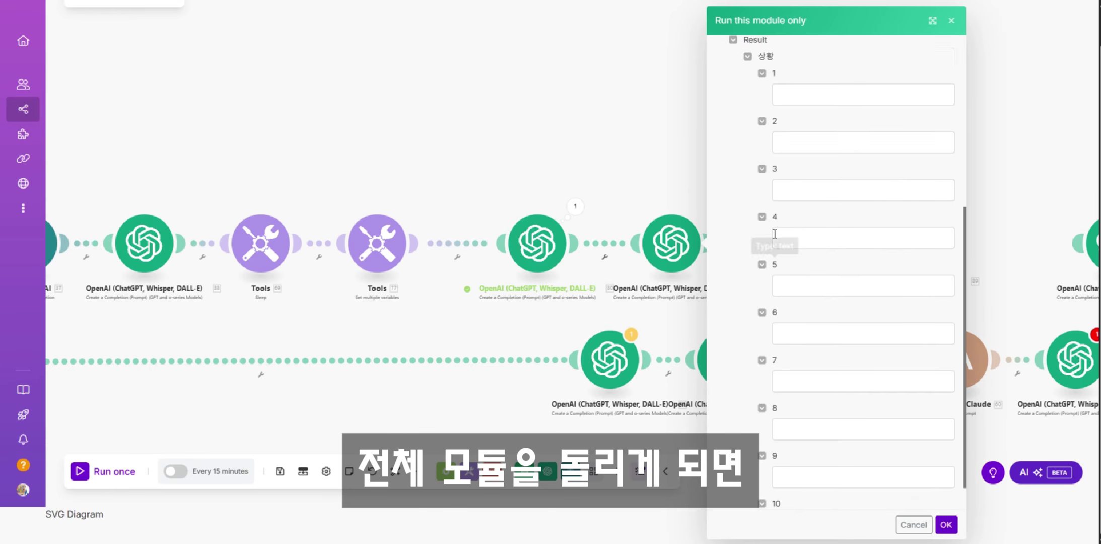
scroll(647, 178, down, 3)
click(825, 189)
click(836, 218)
click(786, 231)
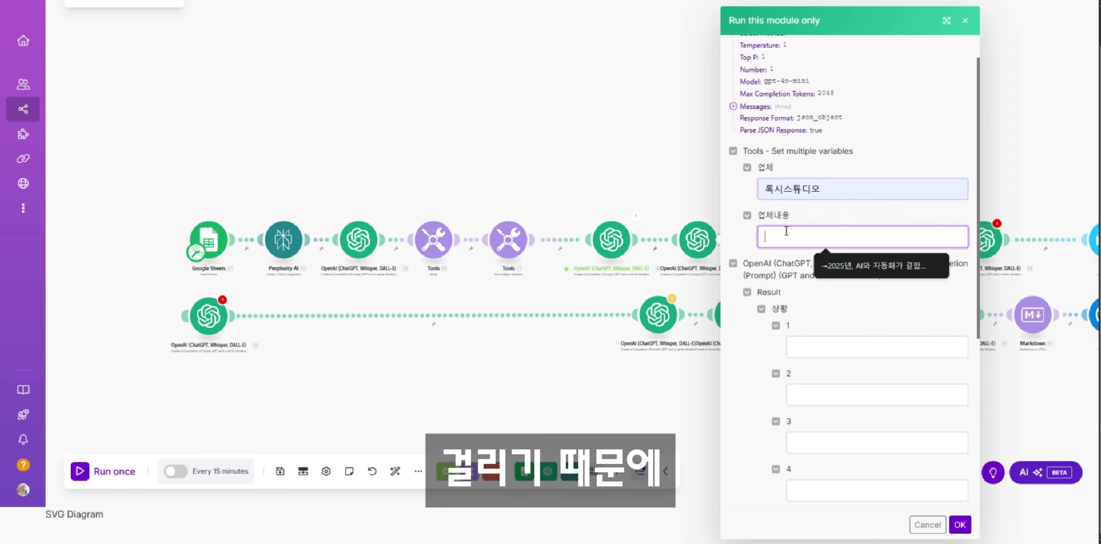
click(835, 264)
- Open the situation module's output in full and copy its first 상황 sentence into test input 1
click(635, 217)
click(685, 266)
click(698, 271)
click(859, 21)
drag(432, 269, 348, 268)
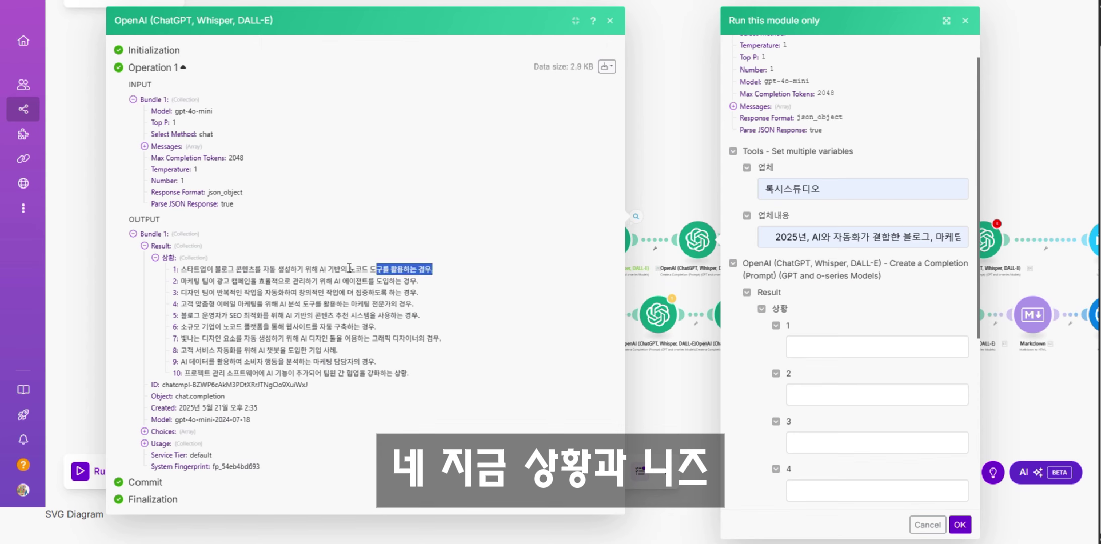
text(스타트업이 블로그 콘텐츠를 자동 생성하기 위해 AI 기반의 노코드 도구를 활용하는 경우.)
- Fill 상황 test inputs 2 and 3 with the ad-campaign AI agent and design-team automation sentences from the situation output
scroll(856, 337, down, 2)
drag(425, 282, 181, 292)
click(817, 282)
text(마케팅 팀이 광고 캠페인을 효율적으로 관리하기 위해 AI 에이전트를 도입하는 경우.)
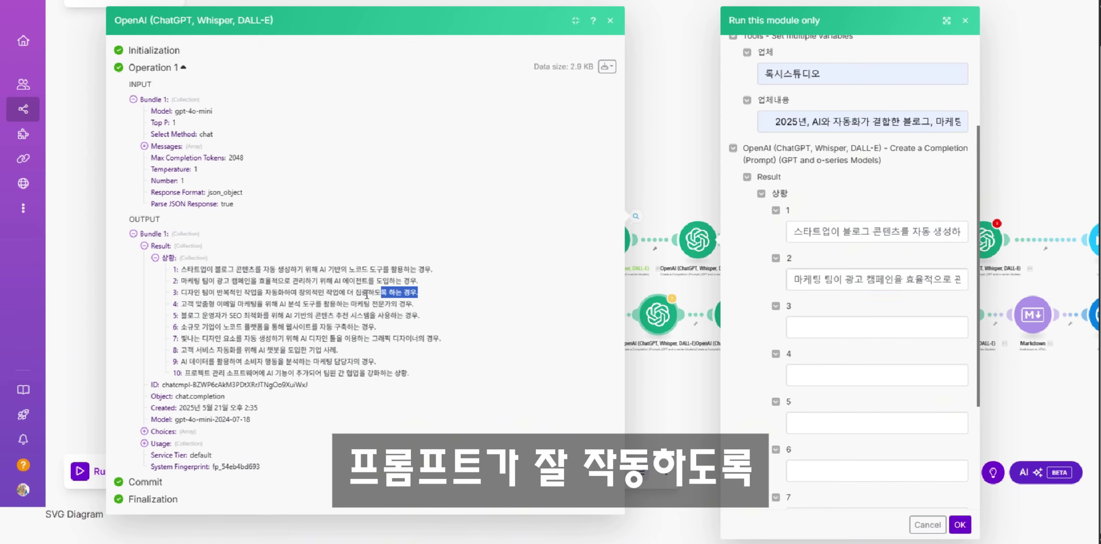
click(821, 327)
text(디자인 팀이 반복적인 작업을 자동화하여 창의적인 작업에 더 집중하도록 하는 경우.)
- Fill 상황 test inputs 4 to 6 with the personalised e-mail marketing, blog SEO and small-business no-code website sentences
drag(415, 303, 181, 303)
click(856, 375)
text(고객 맞춤형 이메일 마케팅을 위해 AI 분석 도구를 활용하는 마케팅 전문가의 경우.)
scroll(855, 327, down, 3)
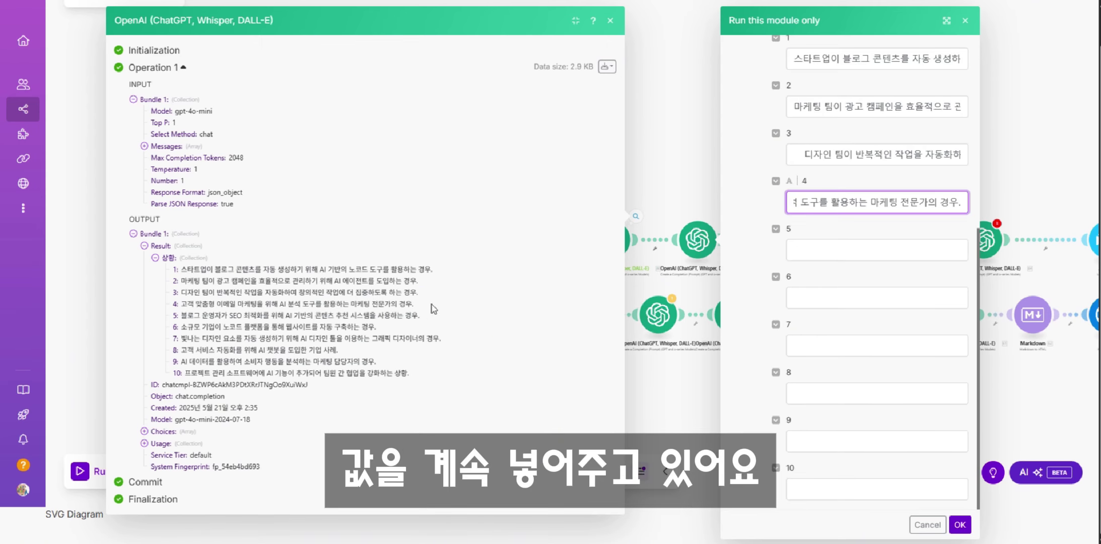
click(856, 297)
text(소규모 기업이 노코드 플랫폼을 통해 웹사이트를 자동 구축하는 경우.)
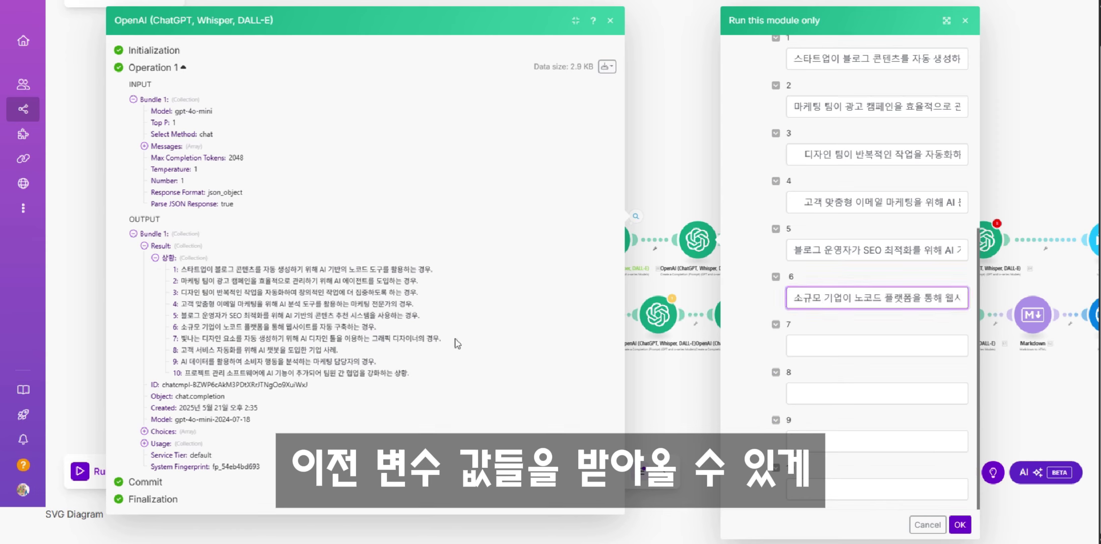
- Fill the 상황 test inputs from 7 onward with the matching sentences from the situation output
click(816, 344)
text(빛나는 디자인 요소를 자동 생성하기 위해 AI 디자인 툴을 이용하는 그래픽 디자이너의 경우.)
drag(338, 349, 214, 347)
drag(377, 361, 196, 361)
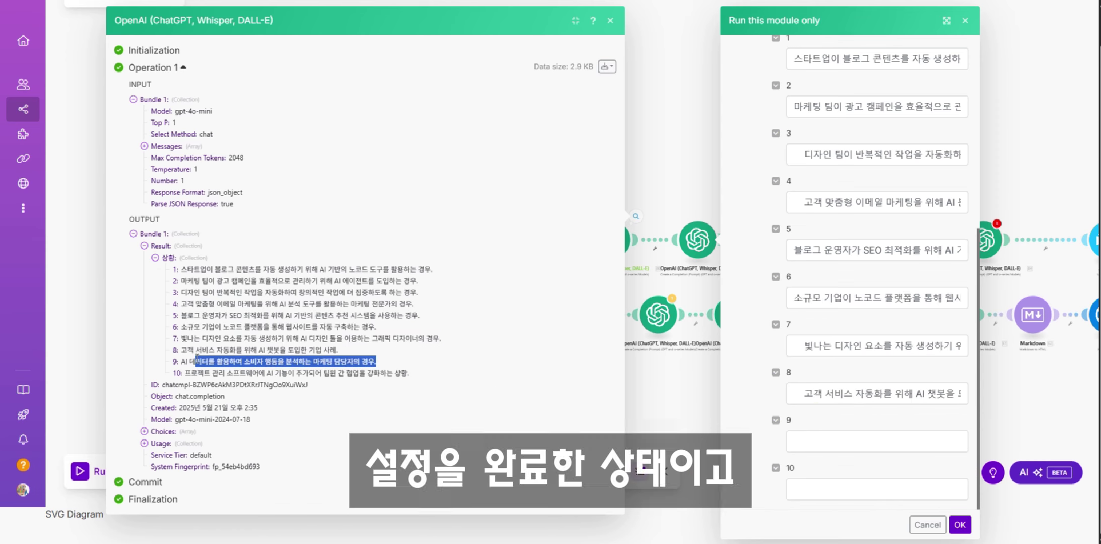
- Run only the needs module with the filled test inputs and open its output to check the 선택한 상황 and 니즈 results
click(959, 524)
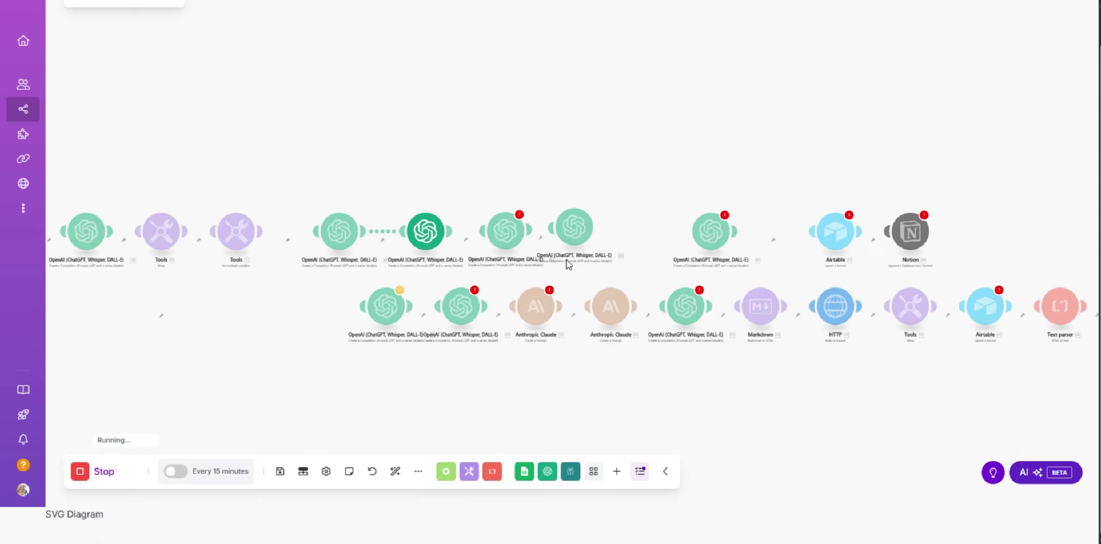
scroll(567, 260, up, 2)
click(699, 195)
click(751, 245)
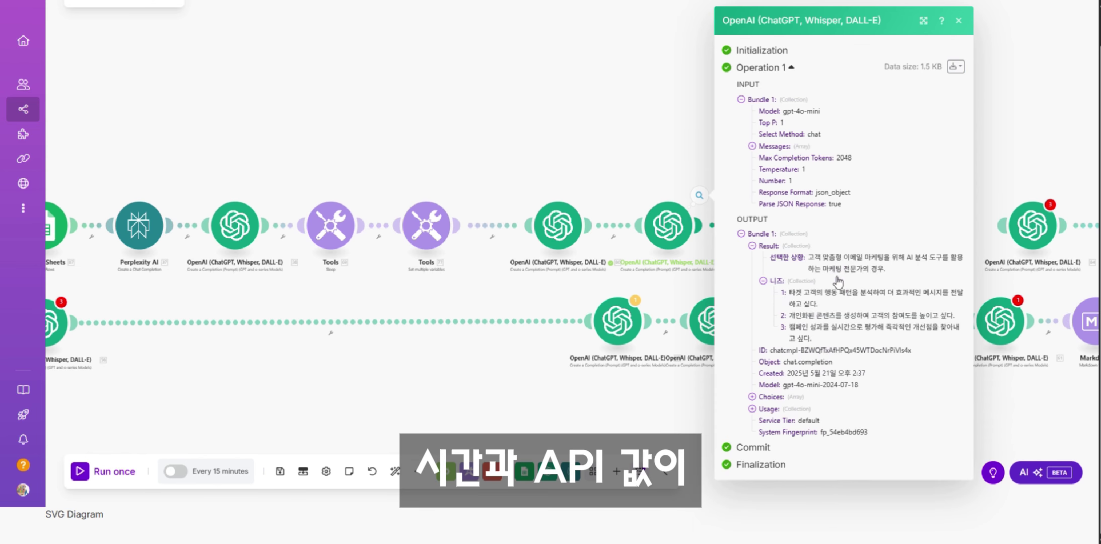
- Fix the broken 79.result variable at the start of the persona module's prompt and save the module
click(598, 242)
scroll(597, 242, down, 2)
click(744, 216)
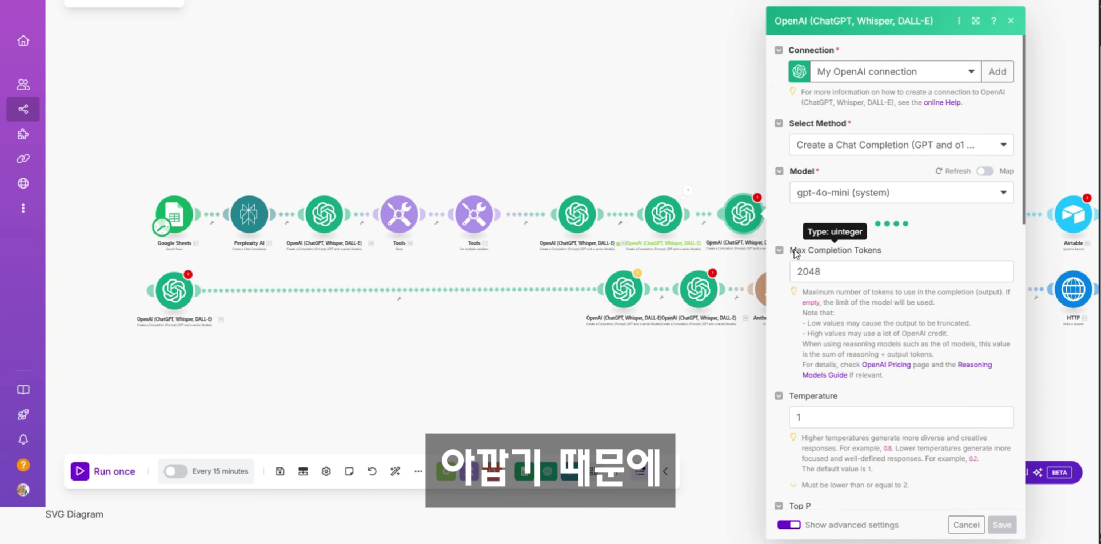
scroll(916, 264, down, 3)
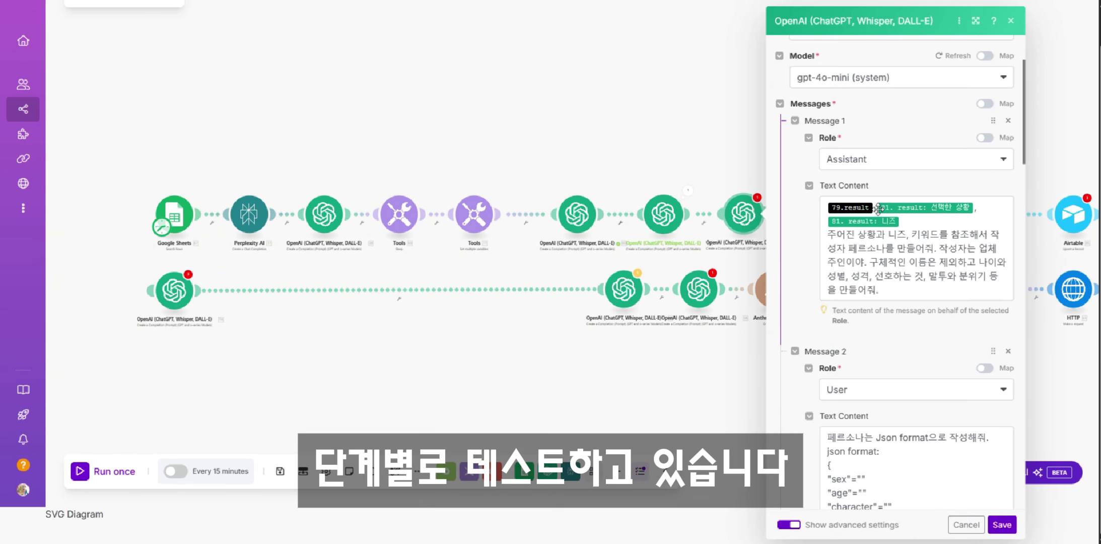
click(932, 248)
scroll(931, 248, down, 5)
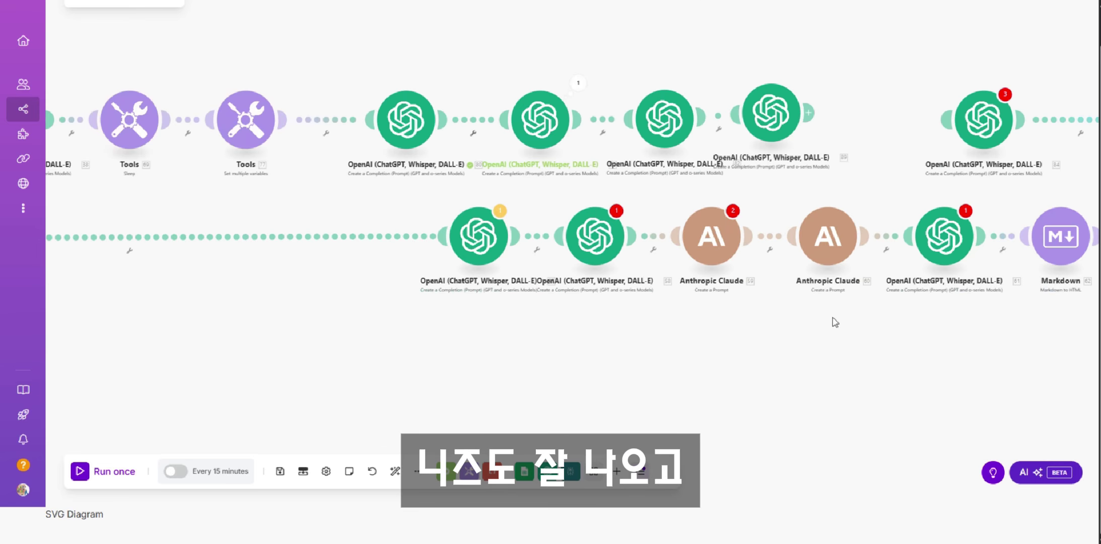
- Open the test run for only the persona module and enlarge the needs module's output beside it
scroll(831, 319, up, 3)
click(682, 258)
click(739, 305)
click(750, 324)
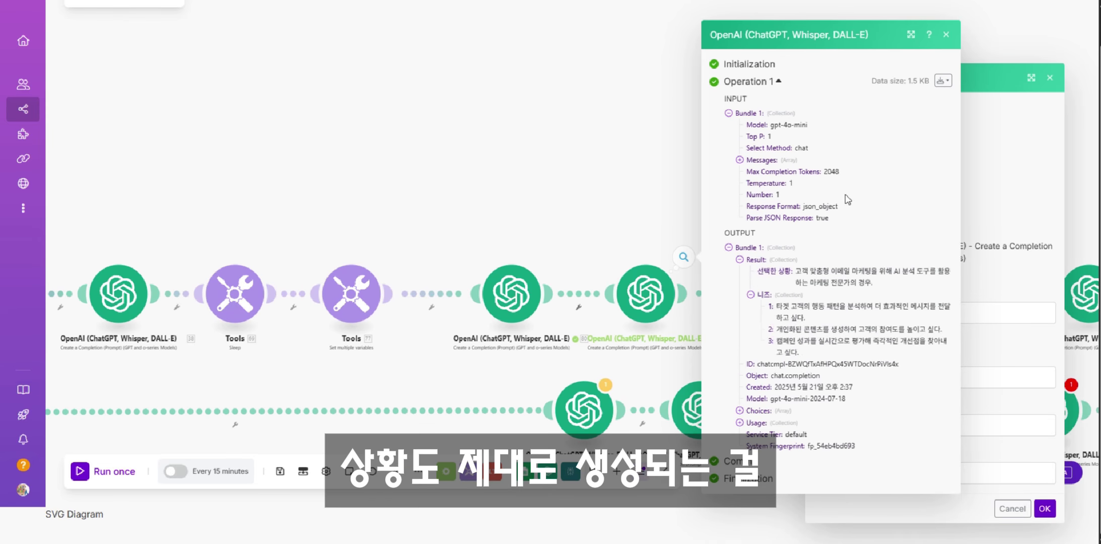
click(911, 34)
- Fill the persona test inputs with the 선택한 상황 and 니즈 sentences from the needs output and run only that module
drag(560, 293, 388, 324)
drag(303, 322, 963, 424)
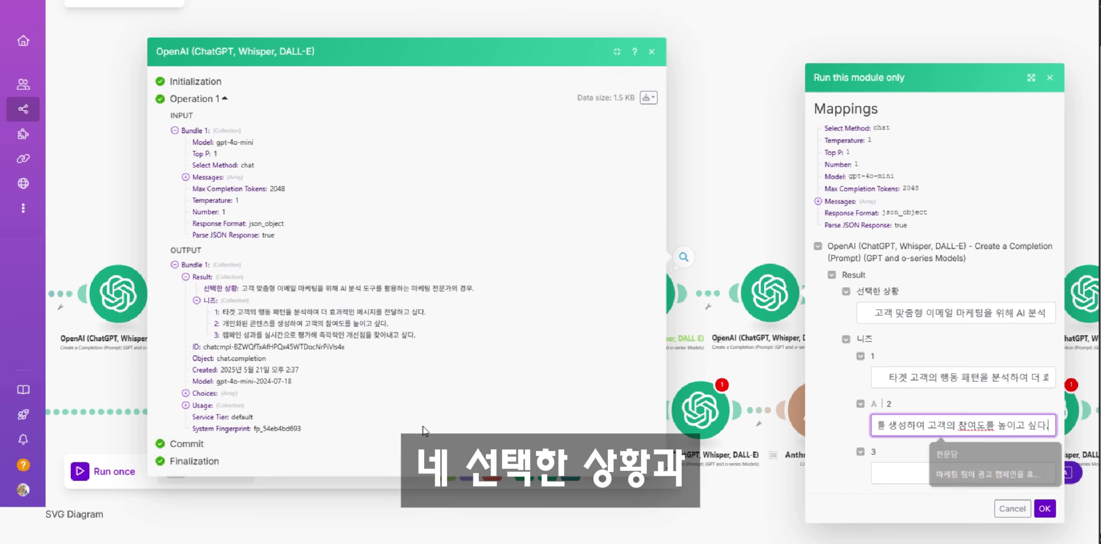
drag(223, 334, 405, 338)
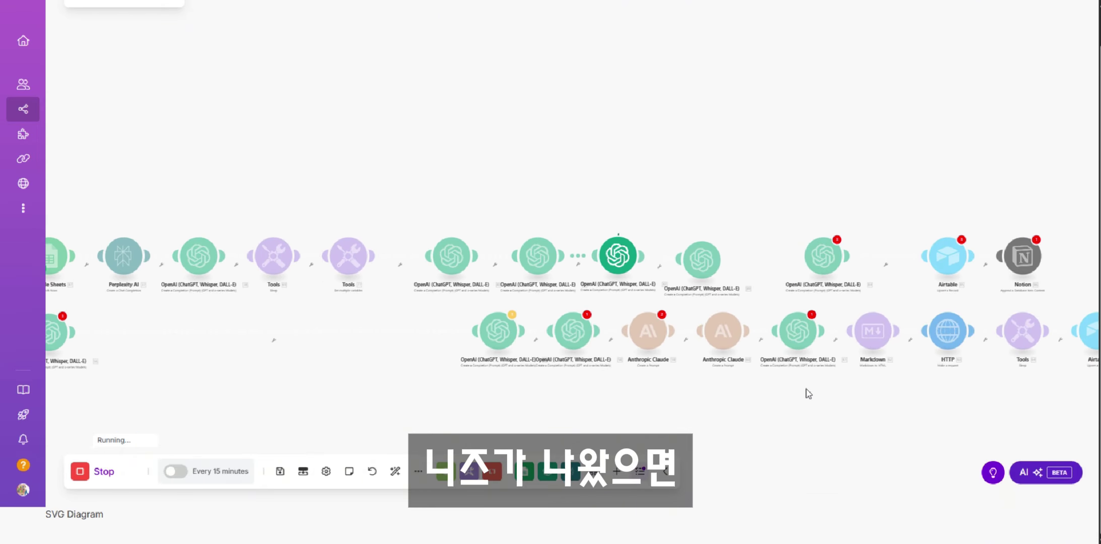
click(863, 21)
- Review the prompt rules and JSON format of the gpt-4.5-preview blog body module and save it
click(697, 270)
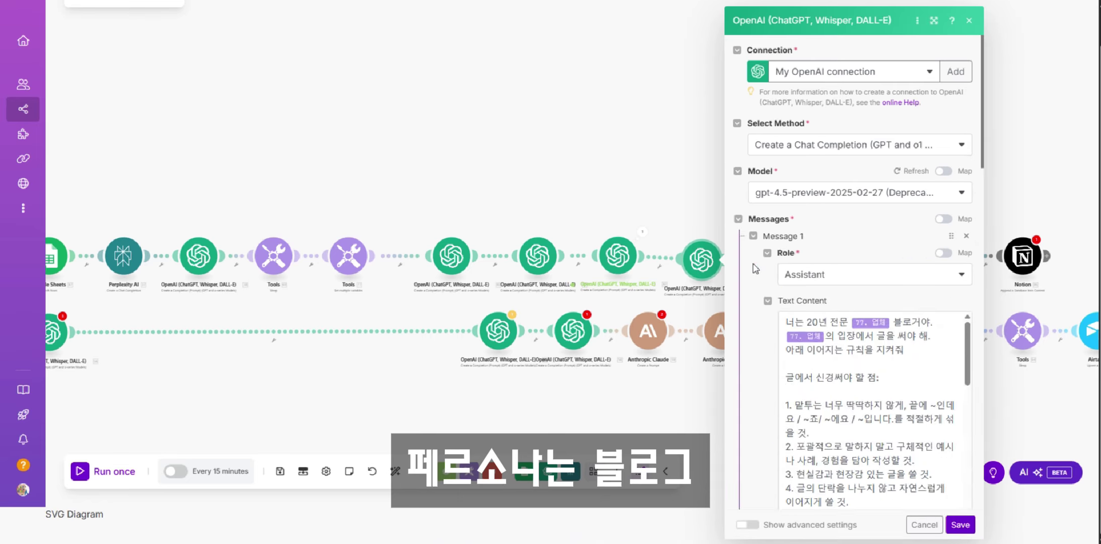
scroll(769, 290, down, 5)
scroll(770, 288, up, 5)
scroll(779, 288, down, 10)
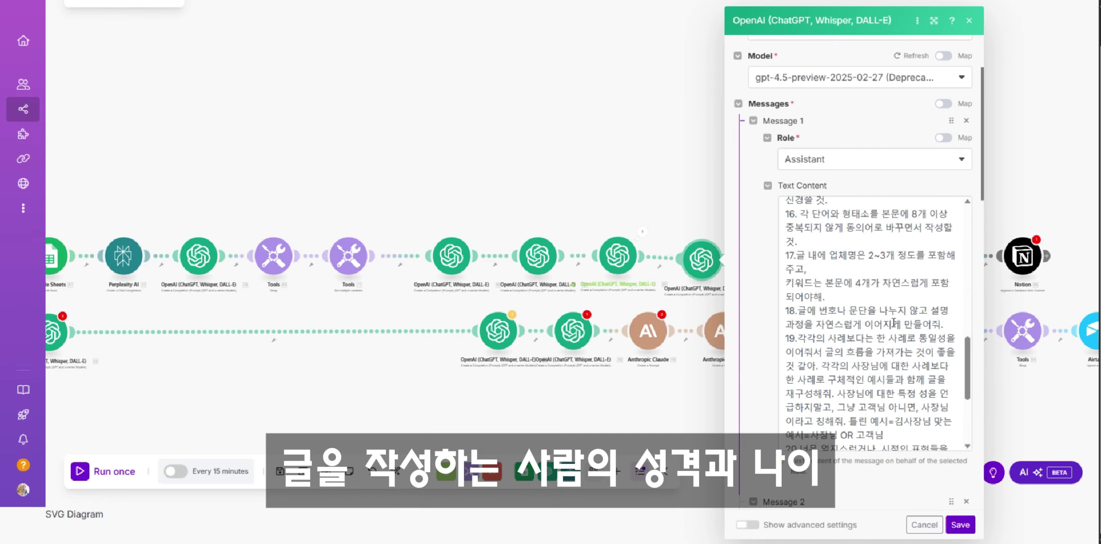
scroll(857, 301, down, 8)
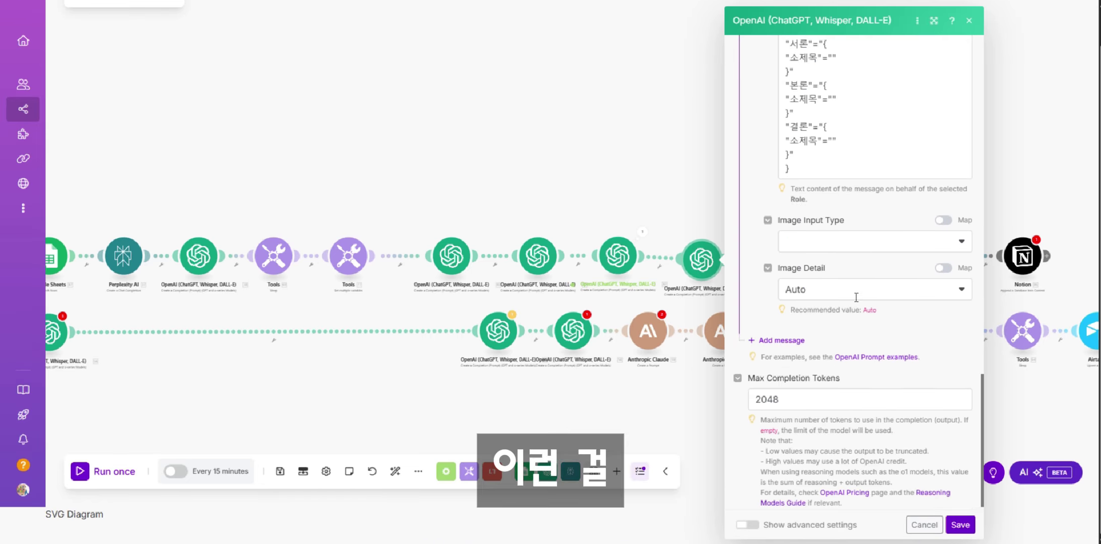
click(959, 524)
- Reopen the blog body module, edit its Max Completion Tokens value, check the prompt and save it
click(846, 262)
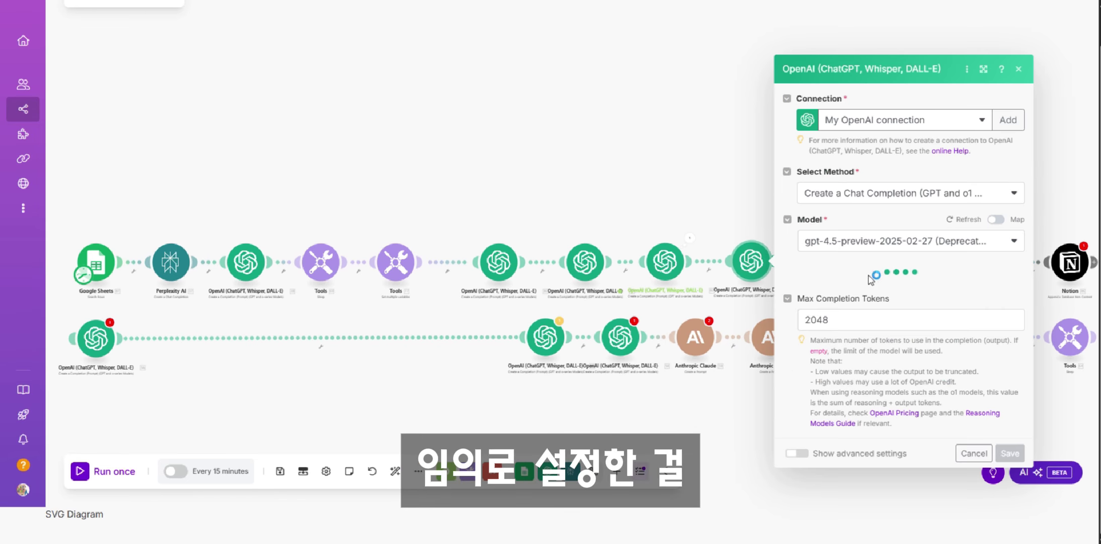
triple_click(878, 319)
text(4)
click(901, 369)
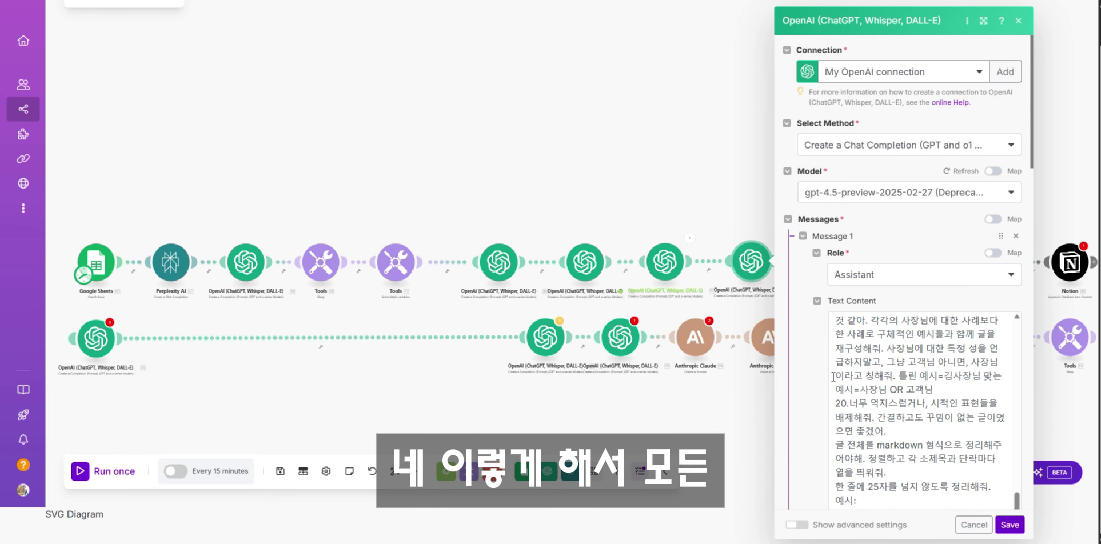
scroll(902, 370, down, 10)
click(1011, 523)
- Connect the tag module to the flow automatically and replace its broken 키워드 variable with 키워드 (A) from Google Sheets
click(774, 246)
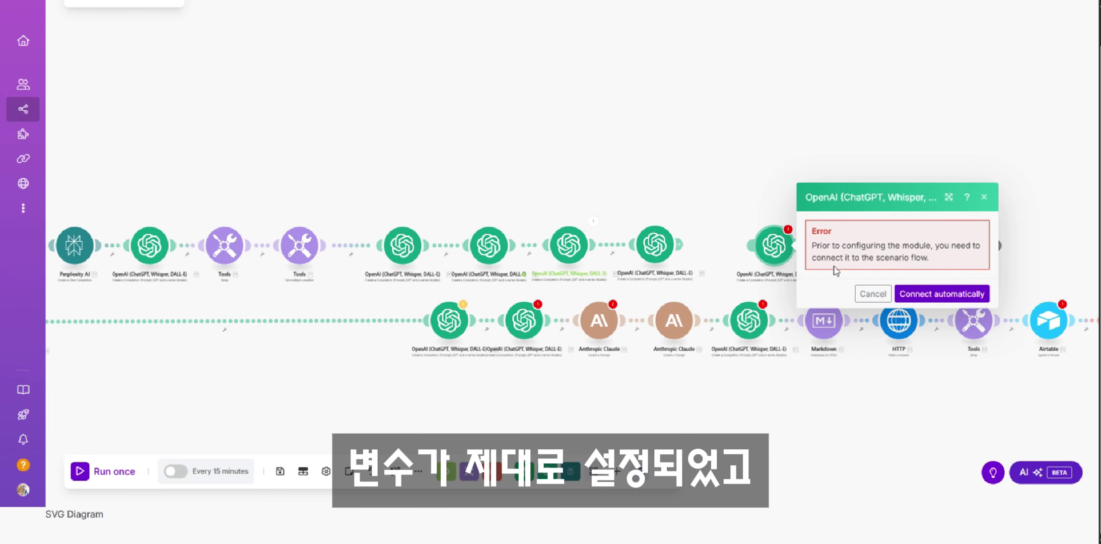
click(942, 293)
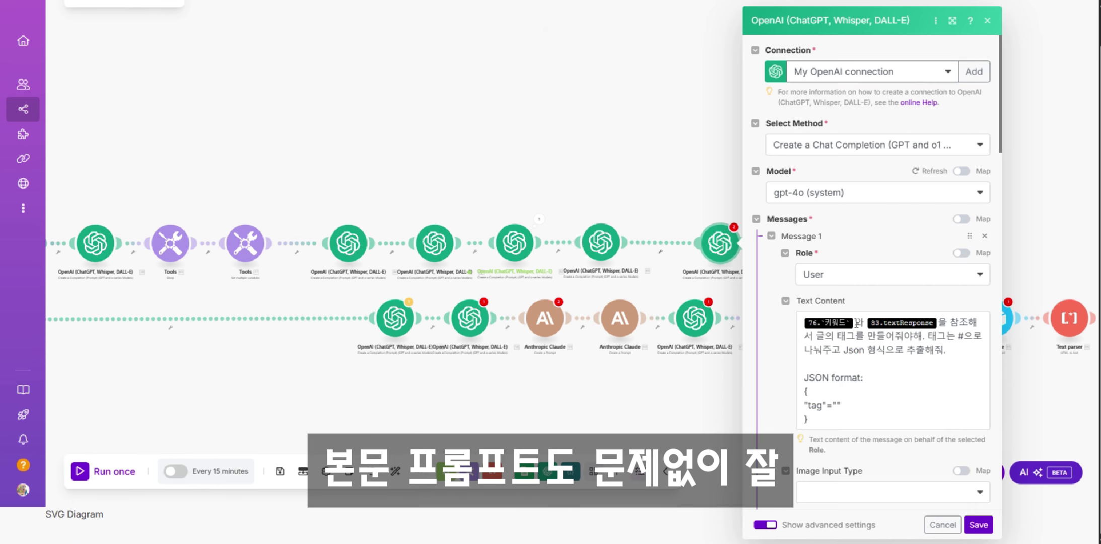
click(842, 348)
scroll(691, 224, down, 6)
key(BackSpace)
scroll(671, 301, down, 20)
click(613, 162)
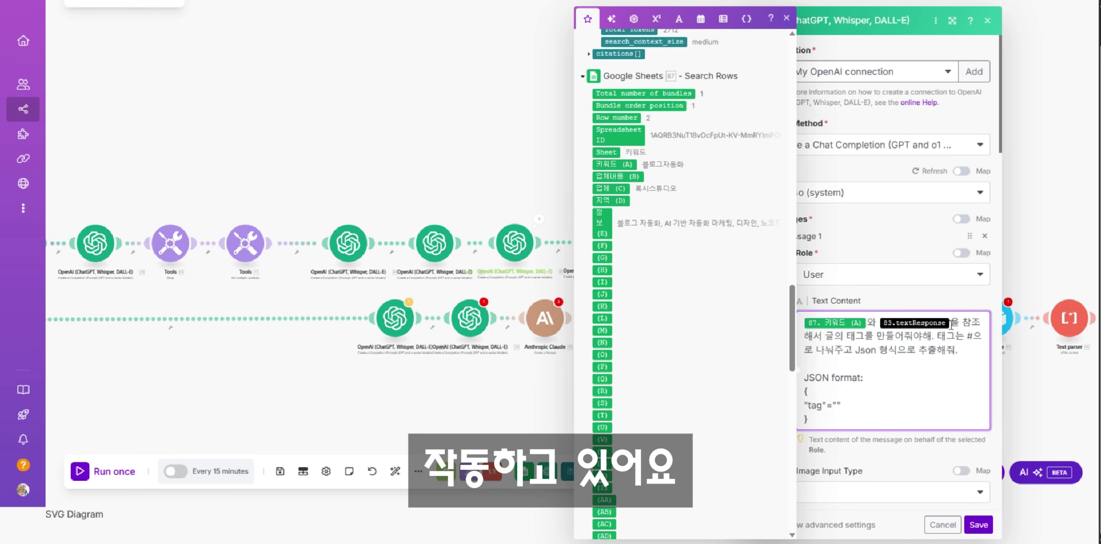
- Replace the broken 83.textResponse variable in the tag prompt with the blog body module's Result and save
scroll(706, 328, up, 20)
scroll(709, 328, up, 3)
click(950, 322)
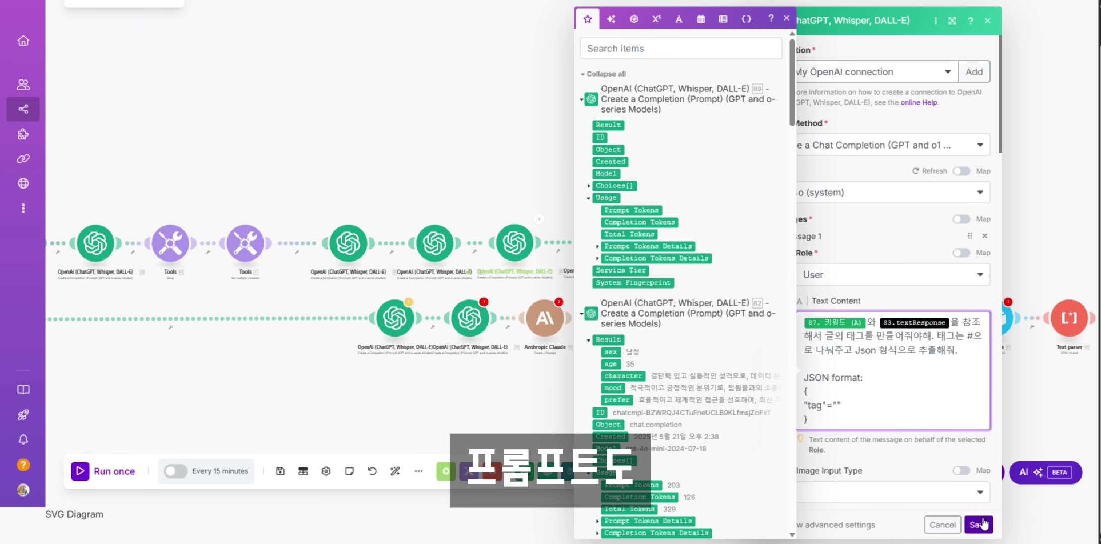
key(BackSpace)
click(608, 125)
scroll(934, 271, down, 3)
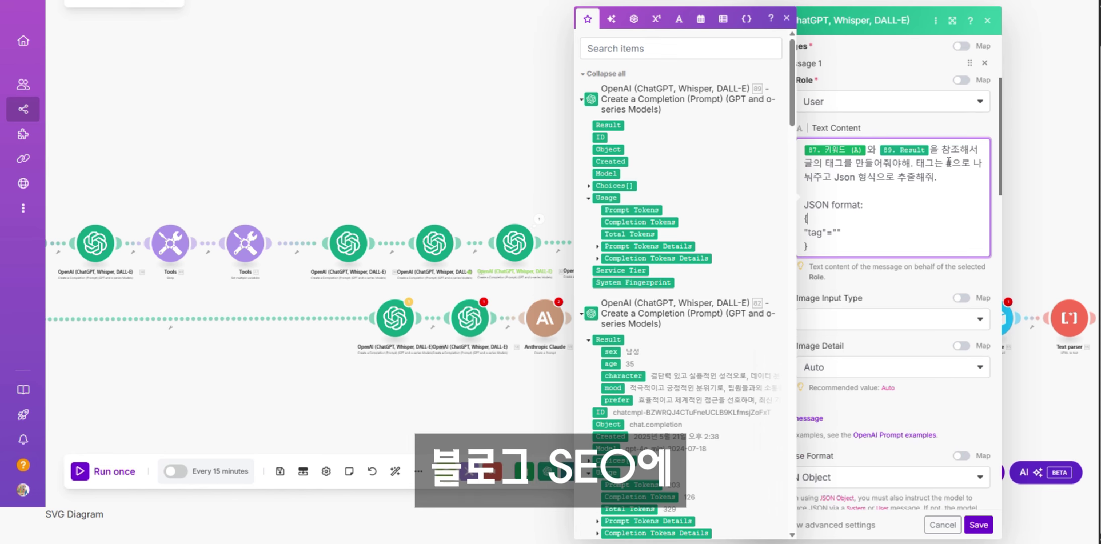
scroll(953, 203, down, 10)
click(977, 527)
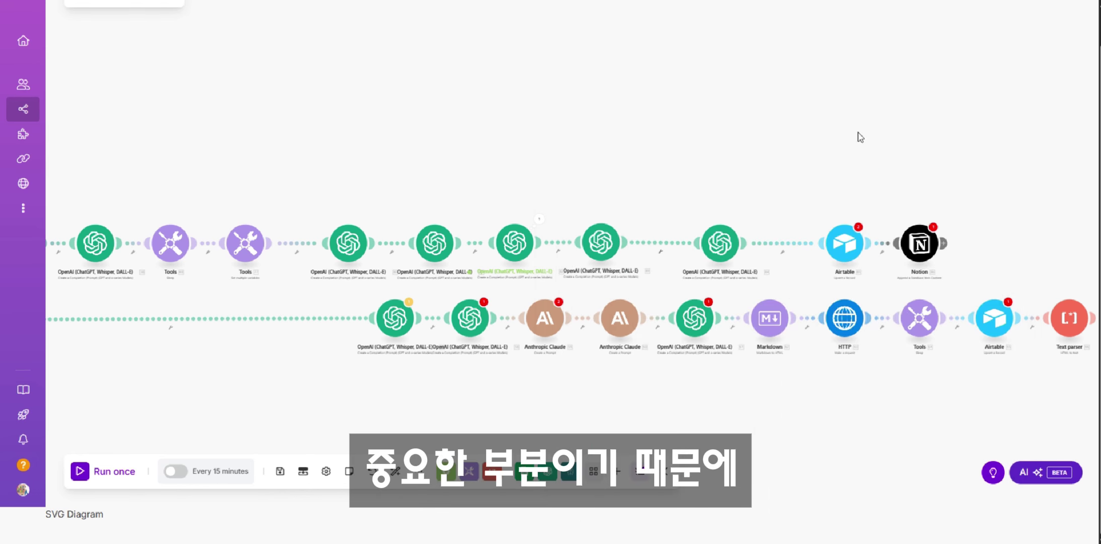
- Make the tag prompt ask for tags separated by commas and save the module
click(720, 243)
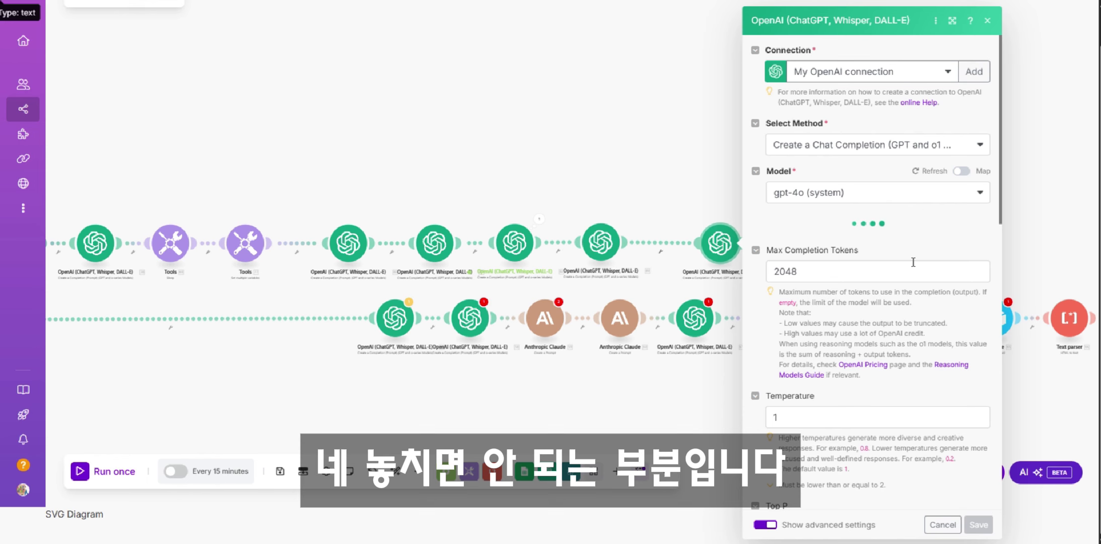
scroll(914, 263, down, 2)
click(953, 234)
scroll(963, 287, down, 3)
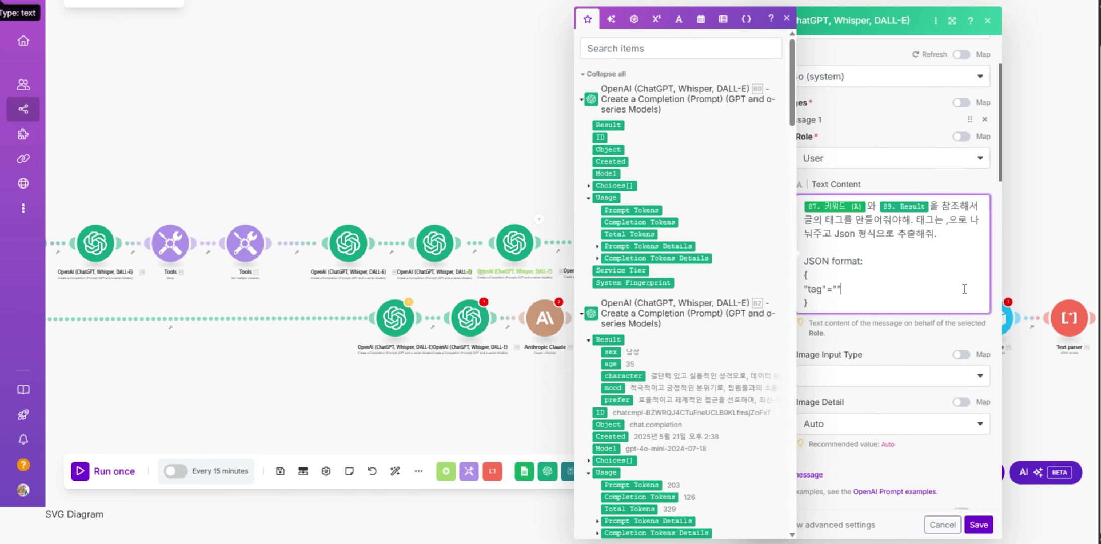
click(977, 525)
scroll(819, 282, up, 2)
click(850, 237)
click(882, 258)
scroll(882, 258, down, 3)
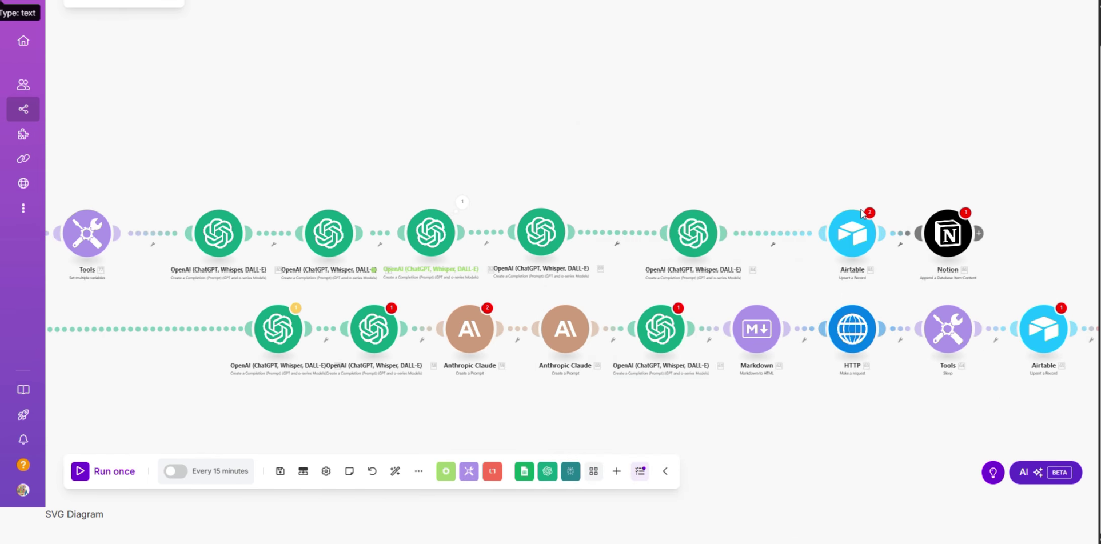
- Delete the unneeded OpenAI and Anthropic Claude modules that precede Markdown in the lower row
scroll(738, 342, up, 3)
scroll(417, 314, down, 2)
drag(417, 315, 566, 315)
right_click(550, 318)
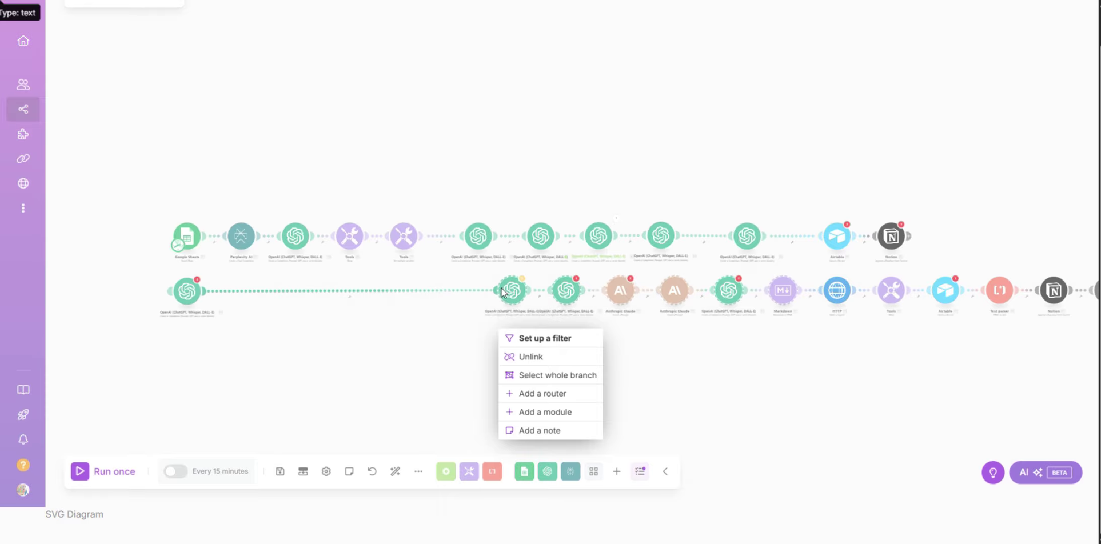
click(520, 317)
drag(158, 330, 725, 281)
key(Delete)
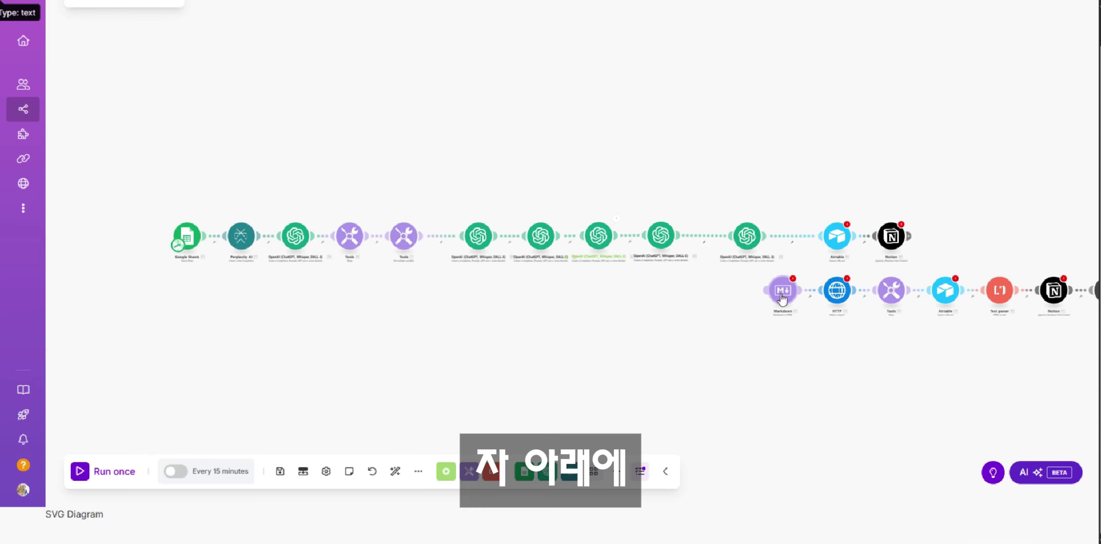
- Delete the lower row's Markdown module and the upper row's Airtable and Notion modules
scroll(782, 299, up, 3)
click(876, 294)
scroll(787, 290, down, 7)
click(656, 298)
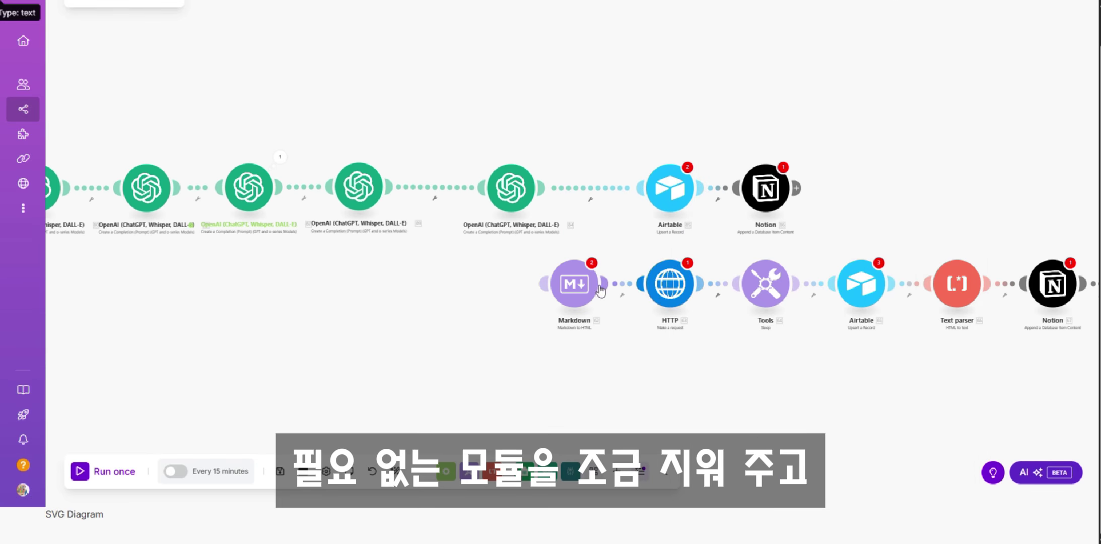
right_click(586, 289)
click(631, 385)
click(791, 351)
drag(824, 138, 657, 209)
right_click(663, 207)
- Connect the HTTP module after the tag module and inspect the image prompt variable in its request content
click(655, 284)
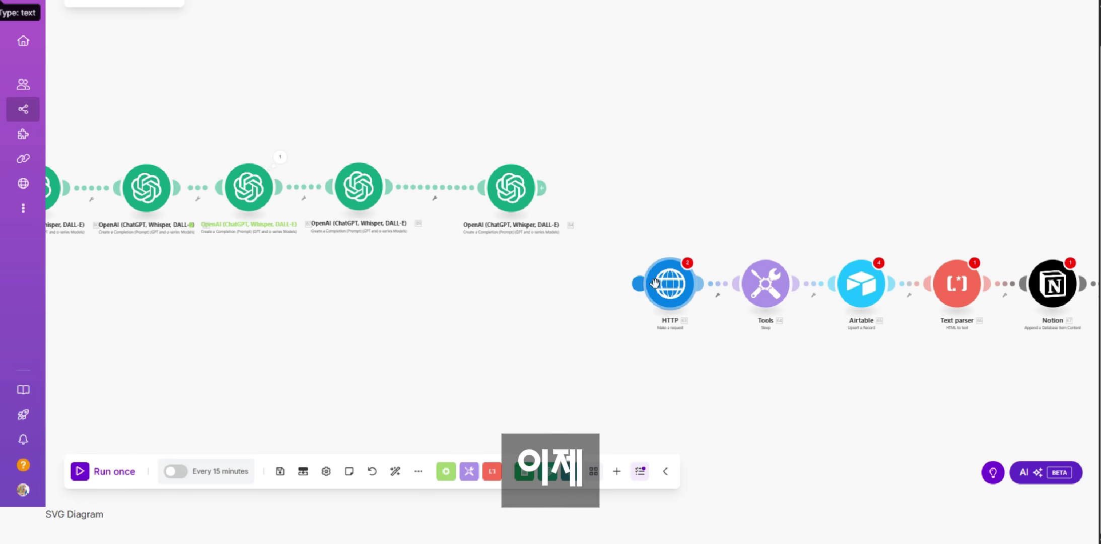
drag(638, 284, 652, 187)
click(652, 187)
scroll(779, 246, down, 7)
click(853, 314)
click(370, 263)
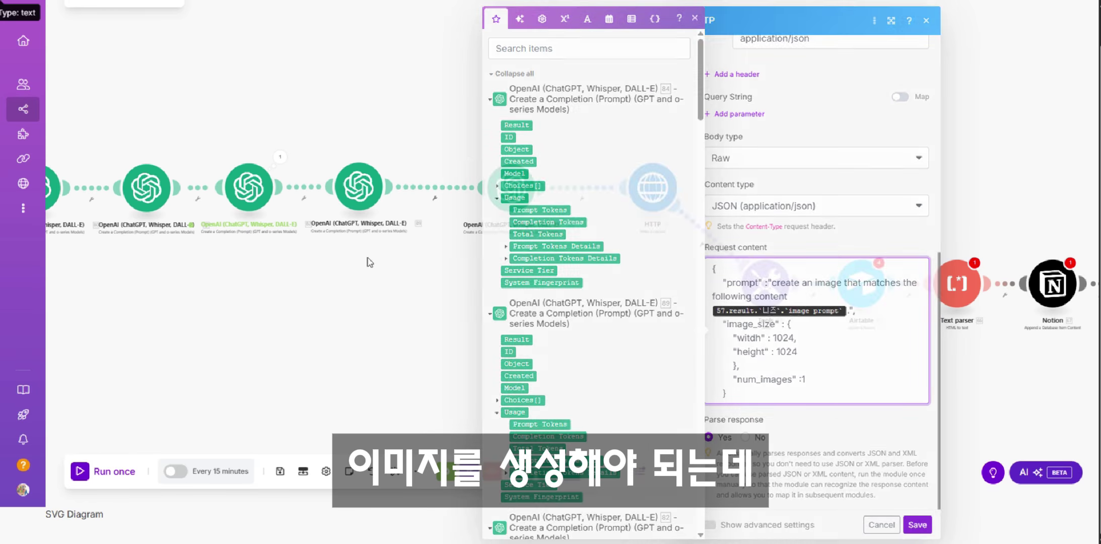
- Auto-align the scenario so that all its modules sit in one tidy row
drag(370, 262, 549, 262)
scroll(766, 299, down, 3)
drag(766, 300, 476, 300)
click(395, 471)
scroll(661, 307, up, 2)
- Open the tag module's settings at its user message prompt
click(637, 265)
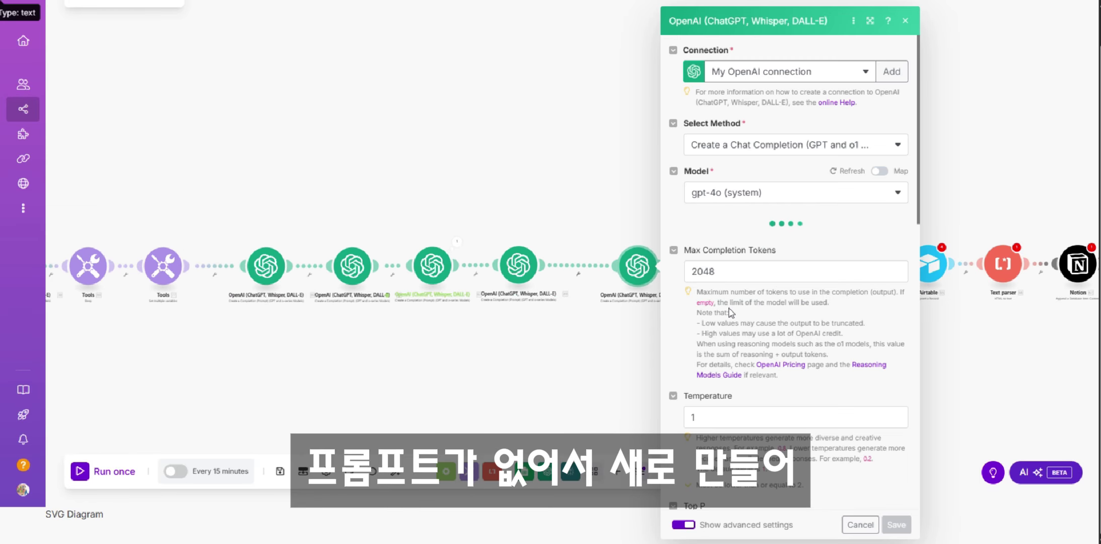
scroll(820, 257, down, 1)
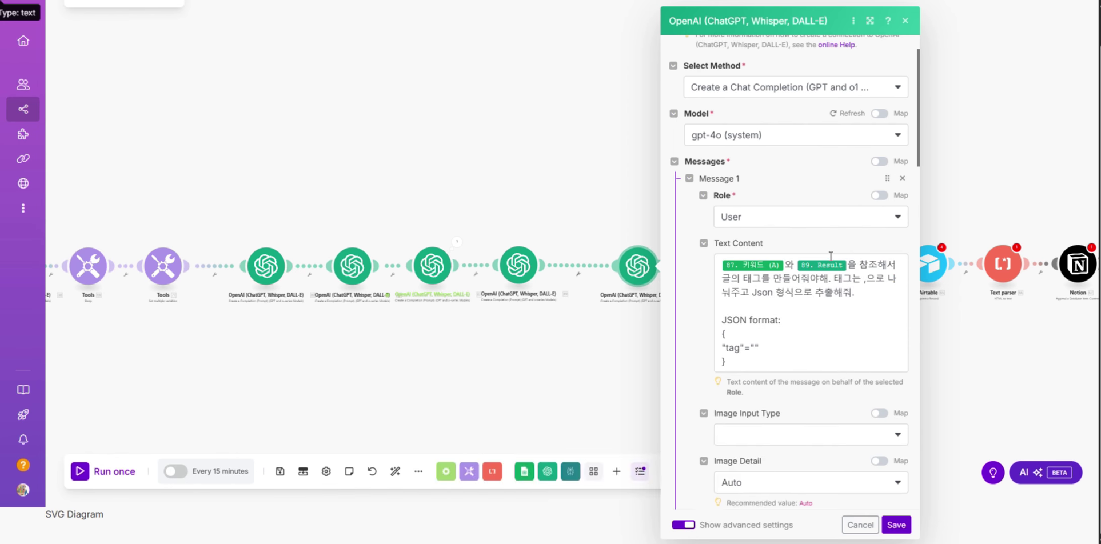
click(845, 324)
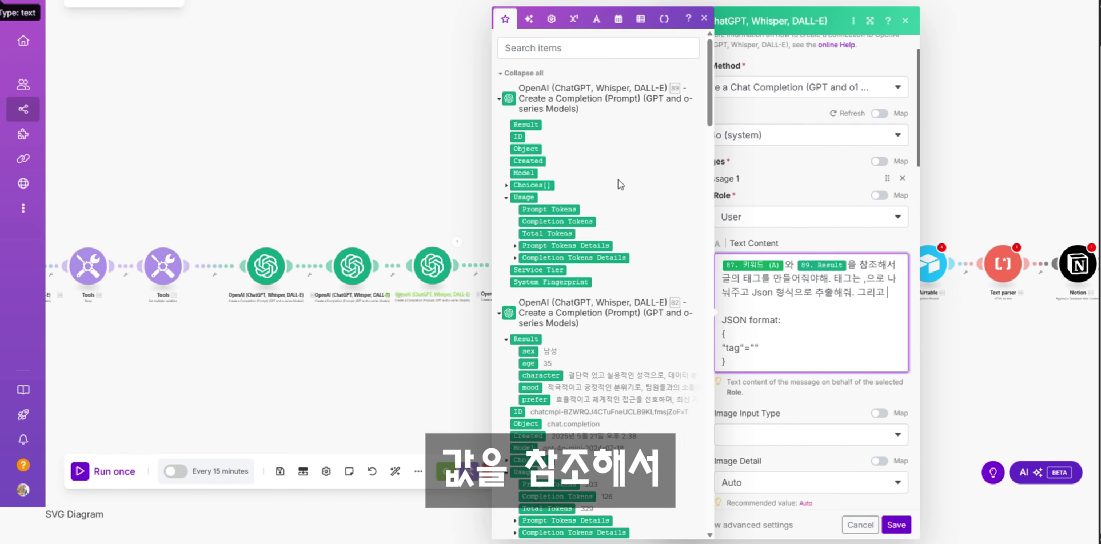
key(BackSpace)
key(BackSpace)
key(BackSpace)
key(BackSpace)
click(704, 20)
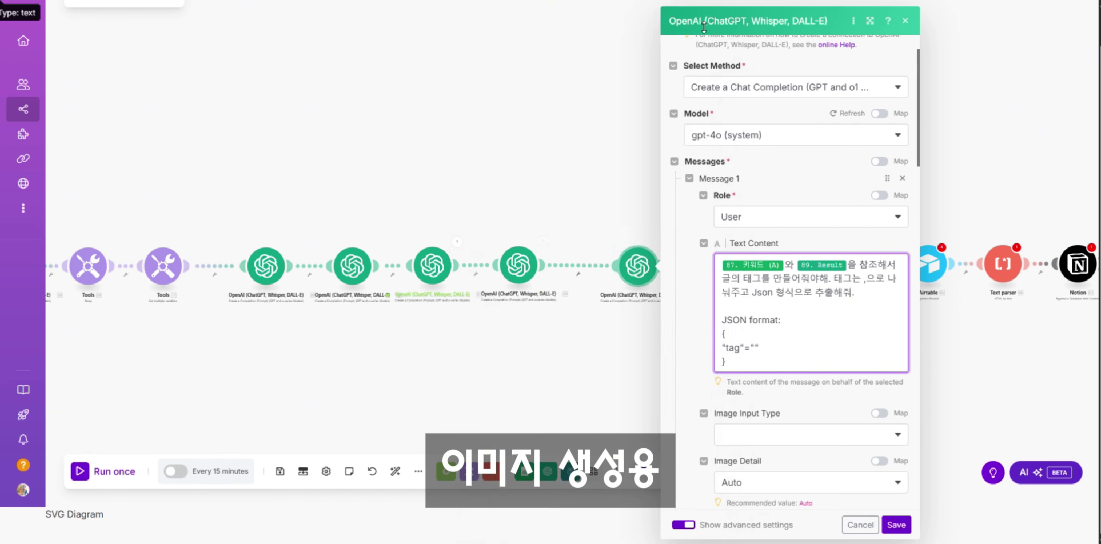
- Reword the tag prompt's request to "글의 태그와 이미지를 만들 영어 텍스트 프롬프트를 작성해줘야해"
click(760, 280)
text(와 )
text(이미지)
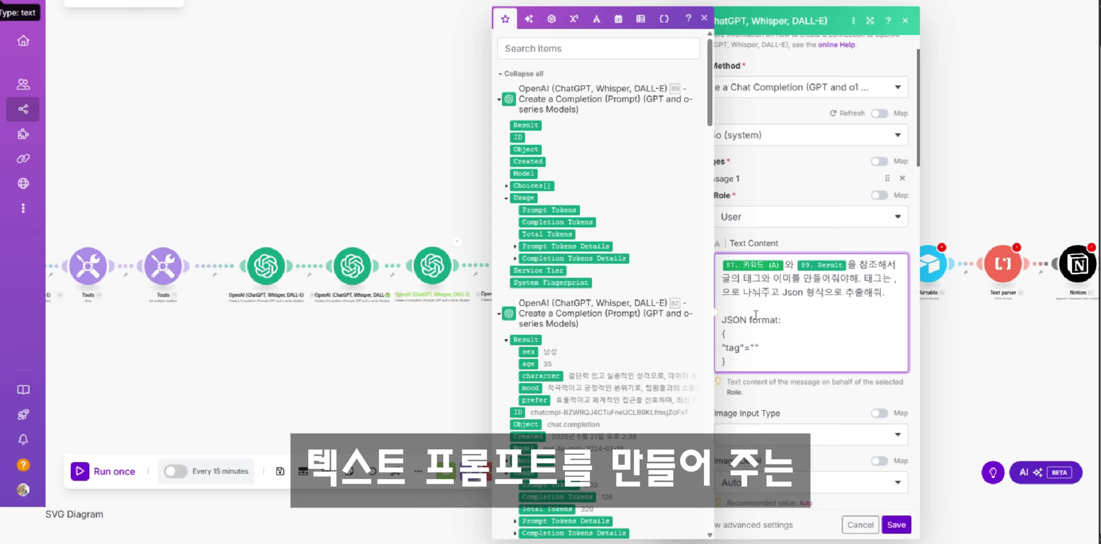
key(Right)
key(Right)
text(만들 영어 텍스트 프롬프)
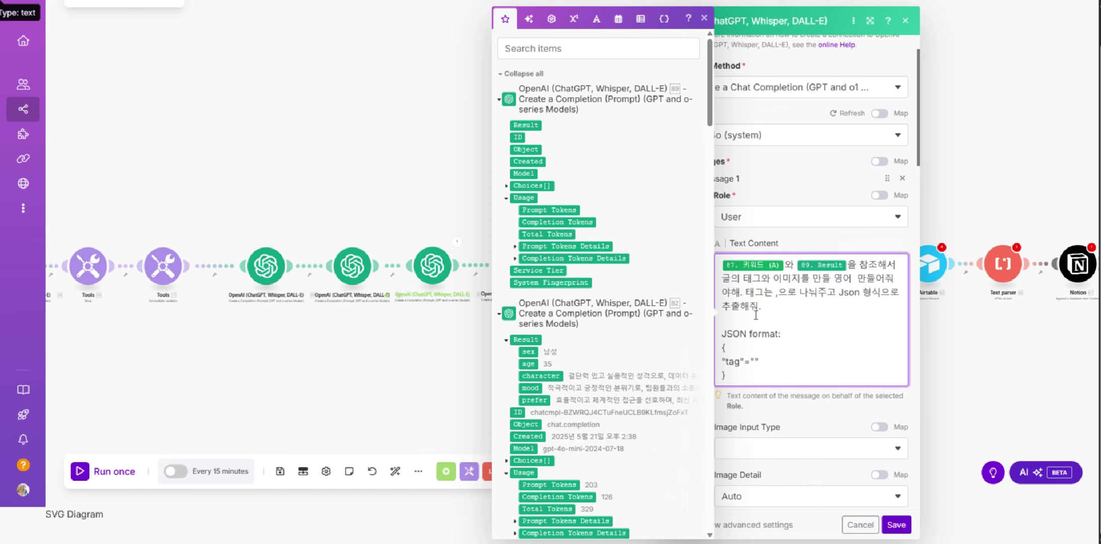
text(트를)
key(shift+Right)
key(shift+Right)
key(shift+Right)
text(작성)
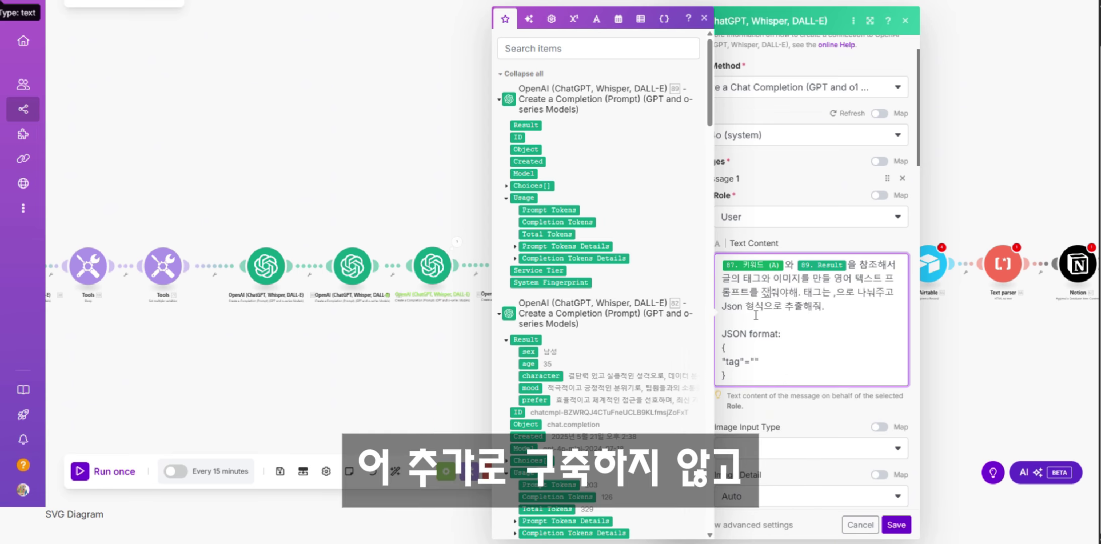
- Add to the tag prompt that the 이미지 묘사 프롬프트 must avoid vague wording, using 단순하고 명확한 표현, and be output with the tags as Json
text(지 묘사 프롬프)
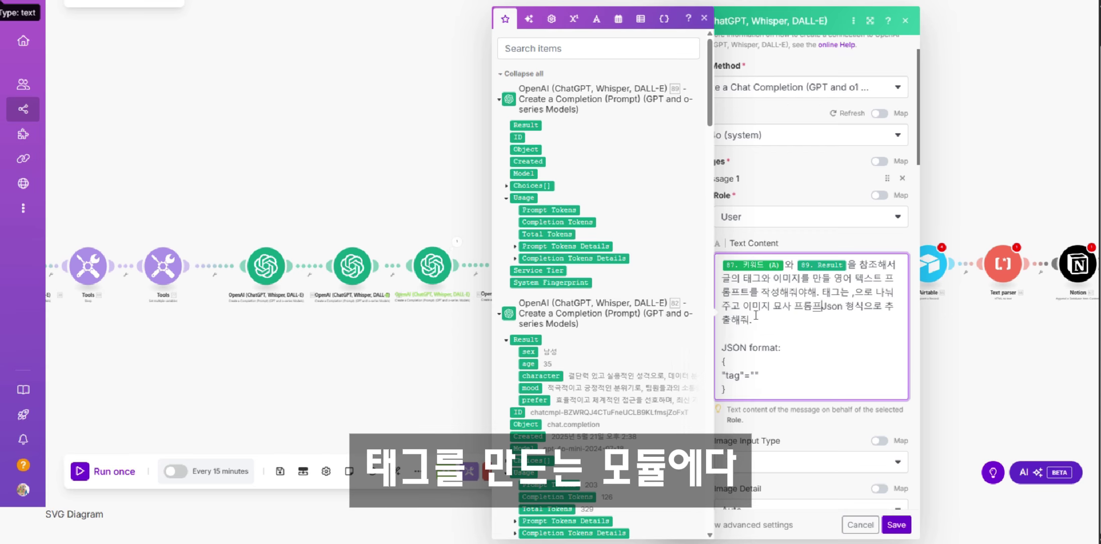
text(트는,)
key(BackSpace)
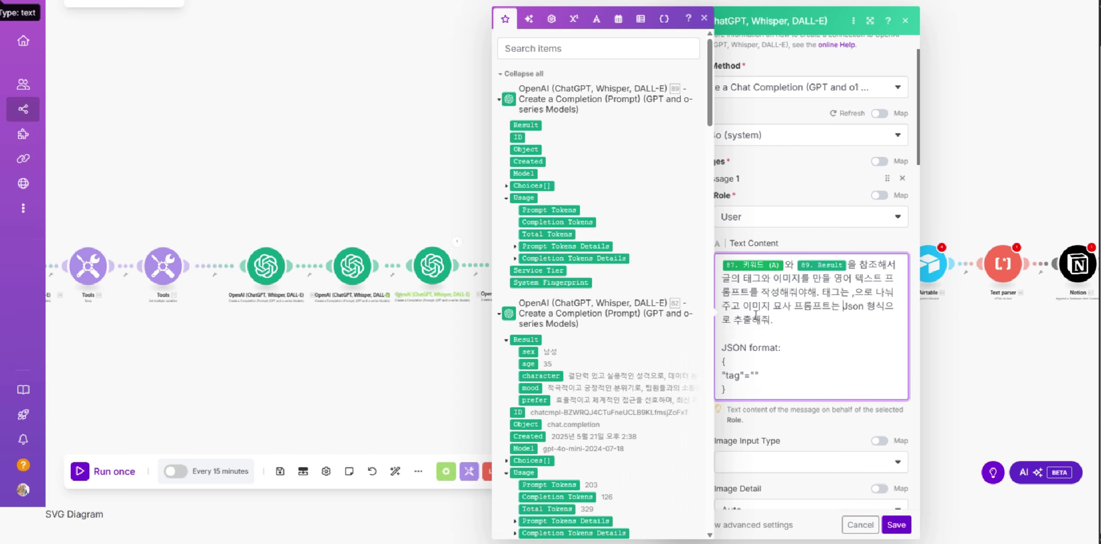
text(모호한 표현으 최대한 제외하)
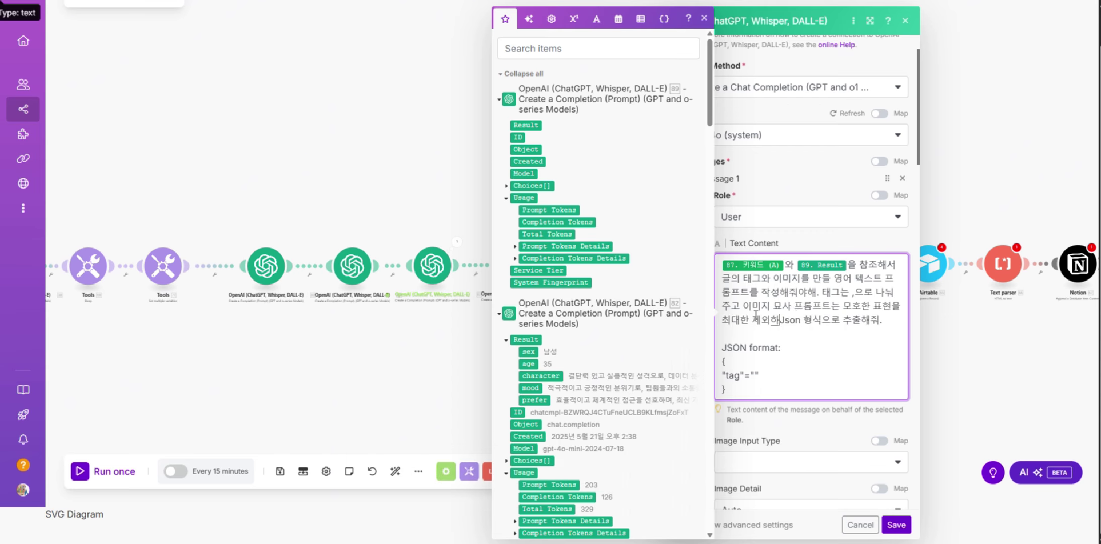
text(고단순하고 명확한 표현으로 )
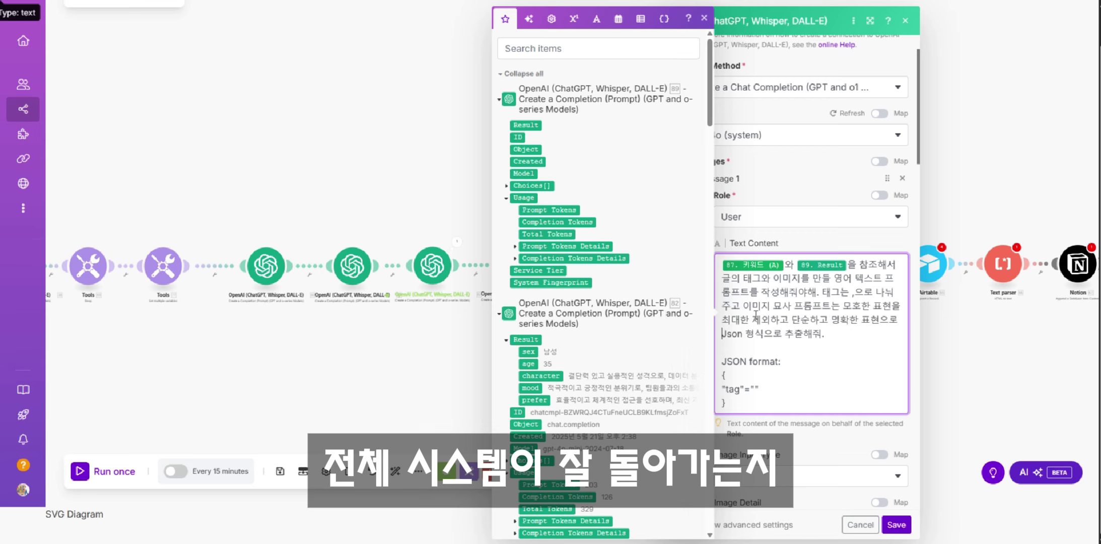
text(이미지를 생성할 수 있게 프롬프트를 )
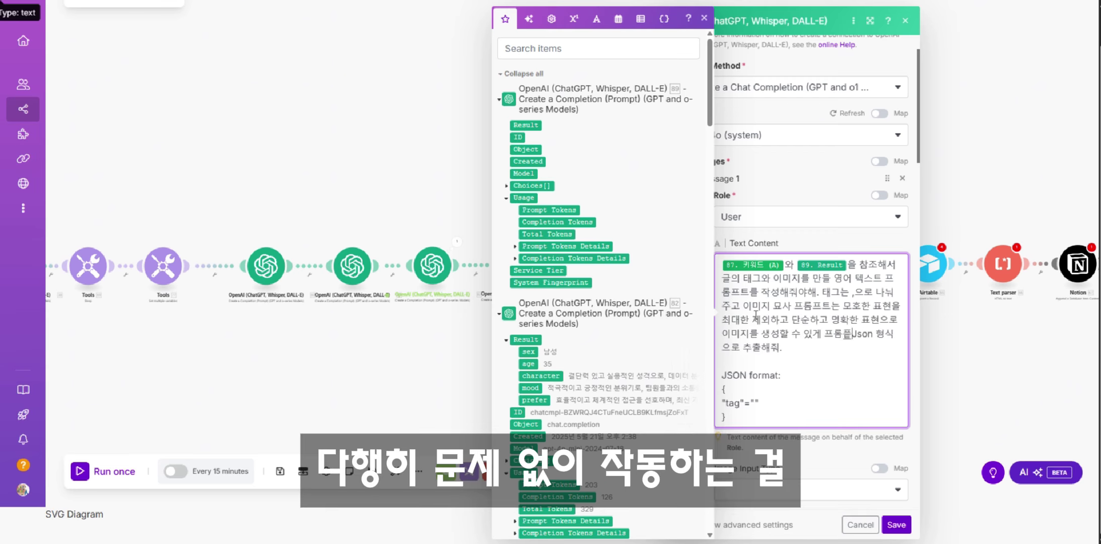
text(생성해줘. 태그와 이미지 프롬프트는)
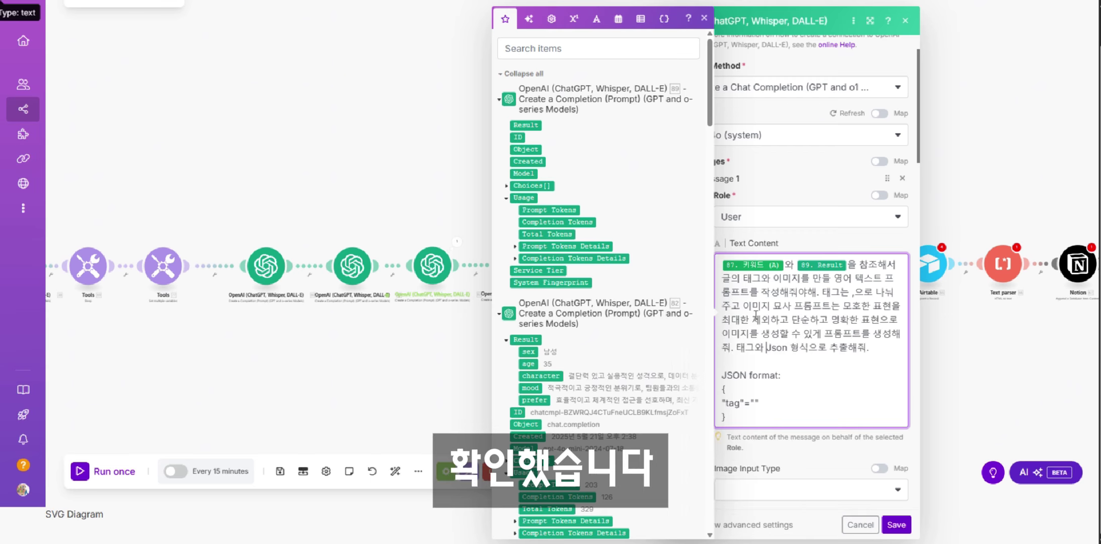
- Add the entry "image prompt"="" below "tag" in the prompt's JSON format and save the tag module
key(Return)
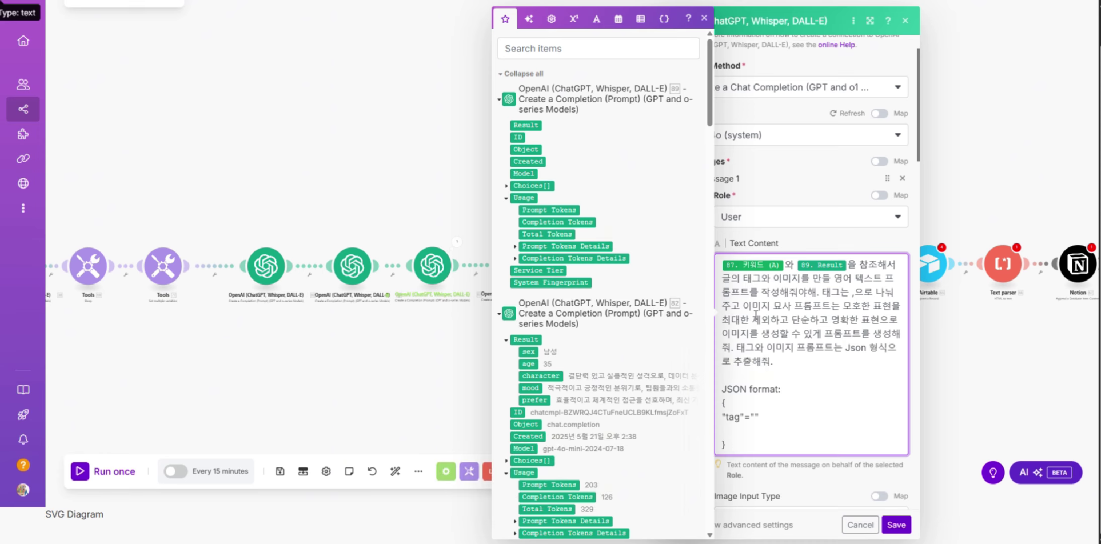
text("image prompt"="")
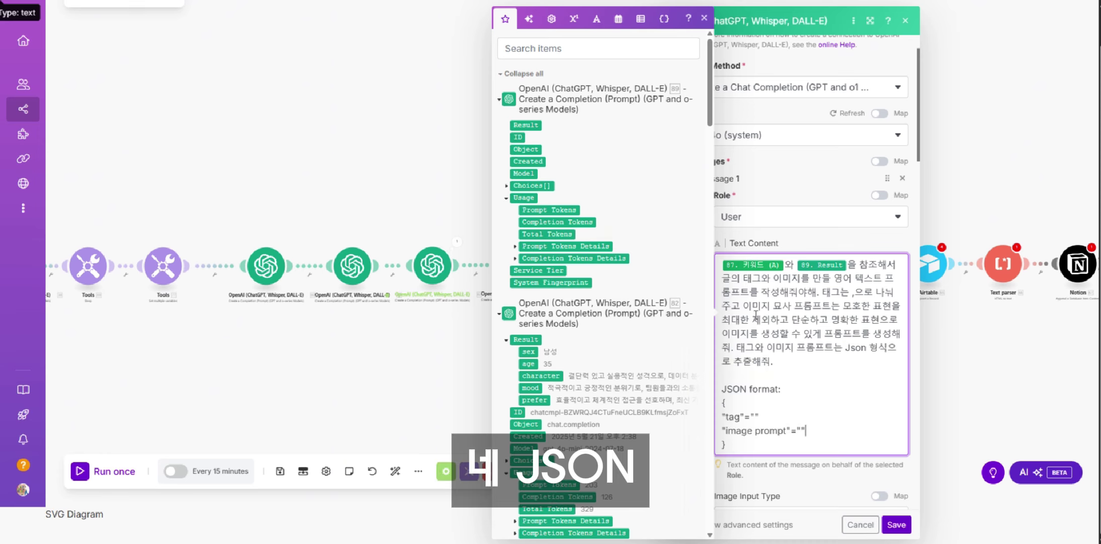
scroll(821, 437, down, 3)
click(897, 525)
- Unlink the HTTP module from the tag module and move the tag module closer to the preceding OpenAI module
scroll(768, 292, up, 2)
drag(767, 292, 629, 291)
click(612, 267)
drag(486, 287, 761, 287)
scroll(761, 287, down, 1)
right_click(800, 272)
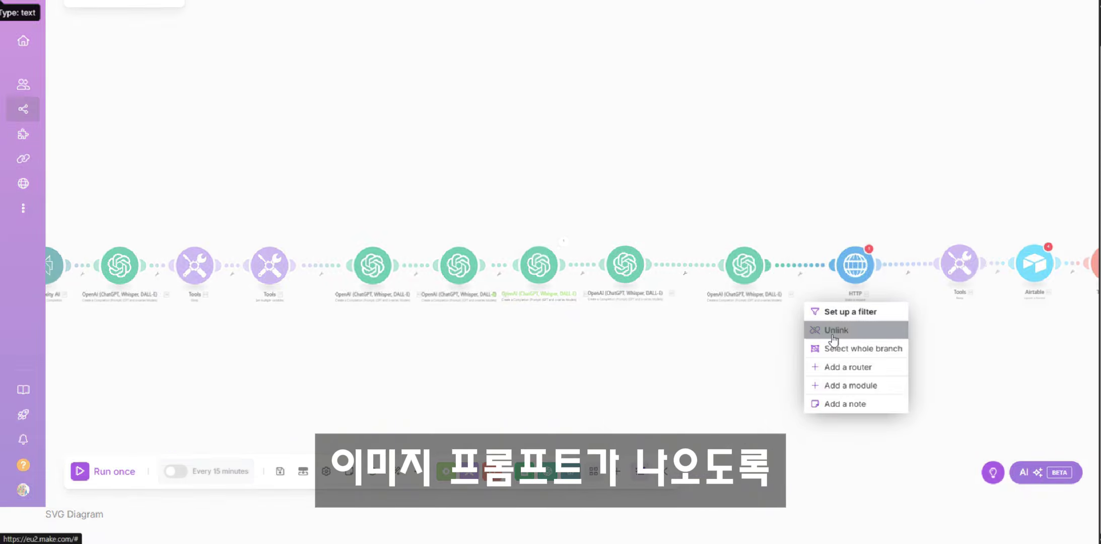
click(830, 330)
scroll(920, 319, down, 3)
drag(837, 297, 819, 296)
scroll(1048, 317, up, 3)
drag(700, 263, 728, 263)
scroll(704, 316, down, 3)
scroll(707, 316, up, 2)
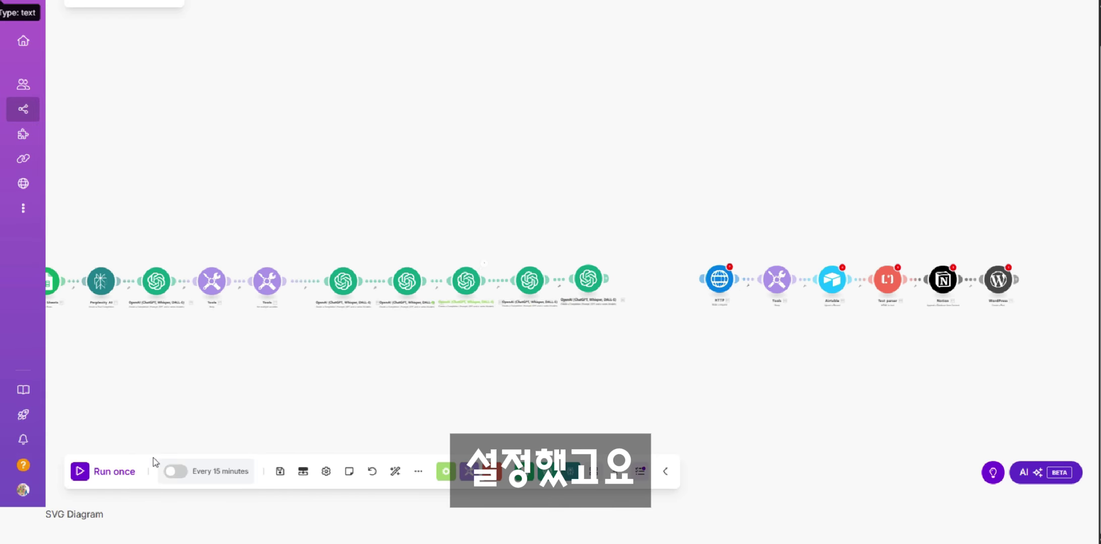
- Reconnect the HTTP module to the tag module, check the image prompt variable in its request content and save it
click(719, 277)
click(880, 325)
scroll(889, 342, down, 5)
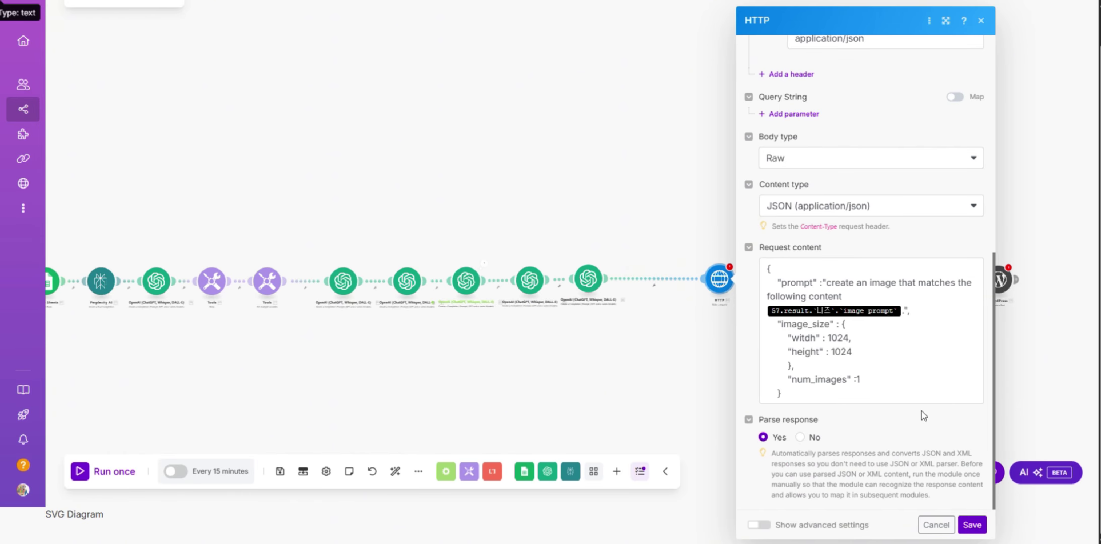
click(868, 383)
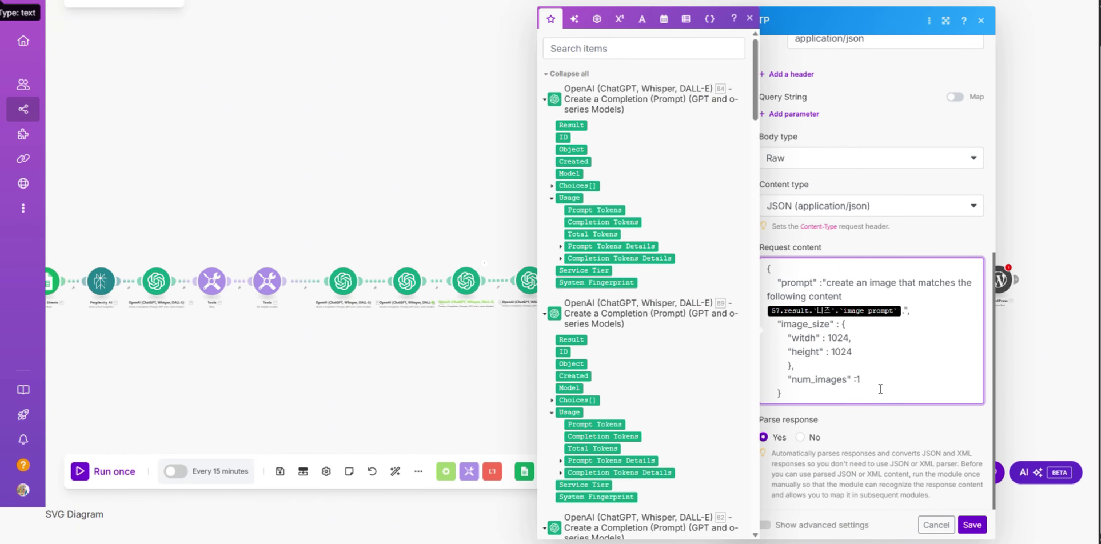
click(971, 524)
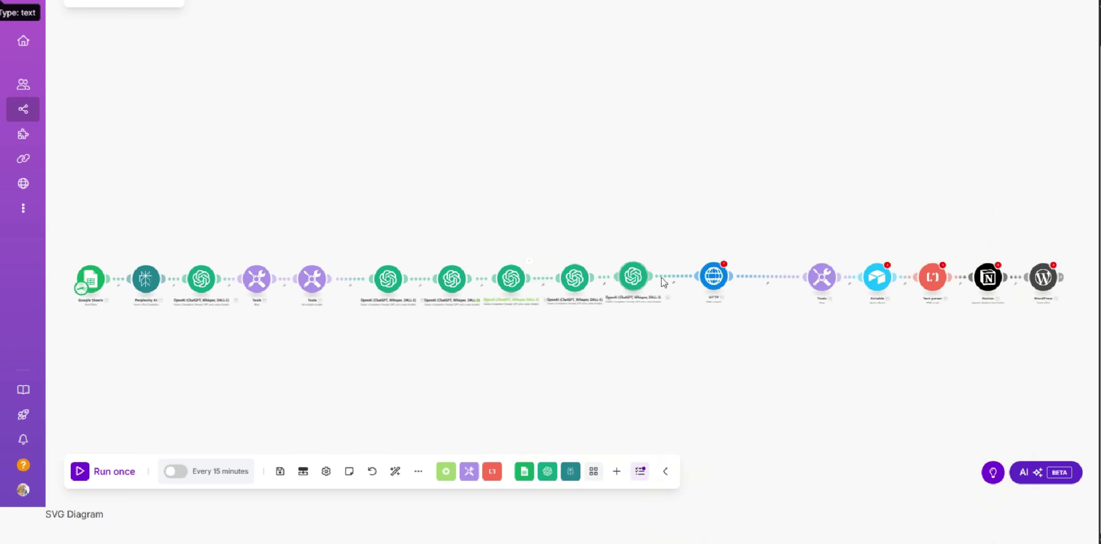
- Run the scenario once and keep the whole module chain in view while it executes
click(95, 468)
scroll(189, 319, up, 2)
scroll(492, 330, down, 2)
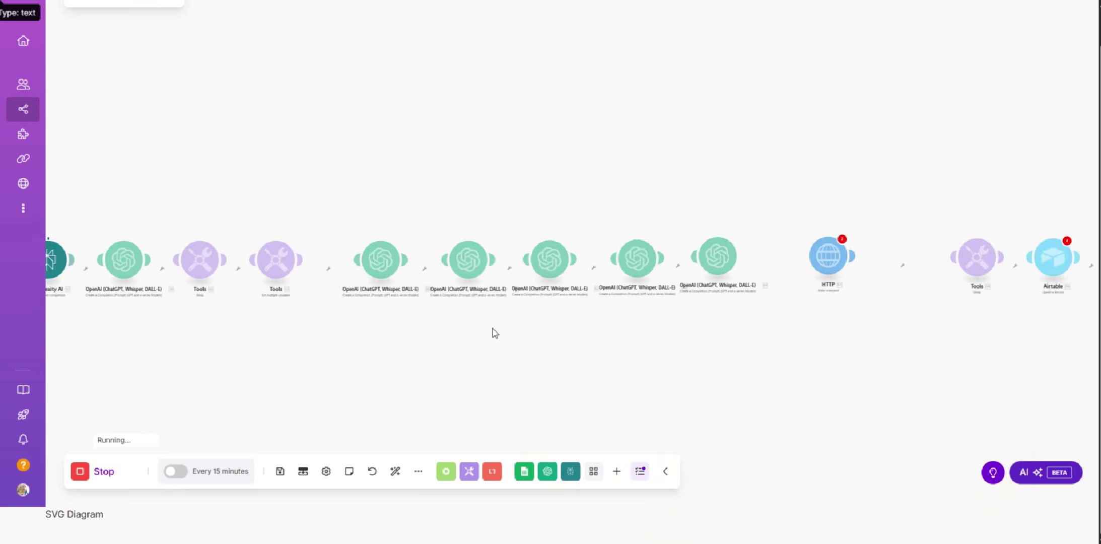
scroll(583, 324, down, 2)
drag(746, 324, 657, 323)
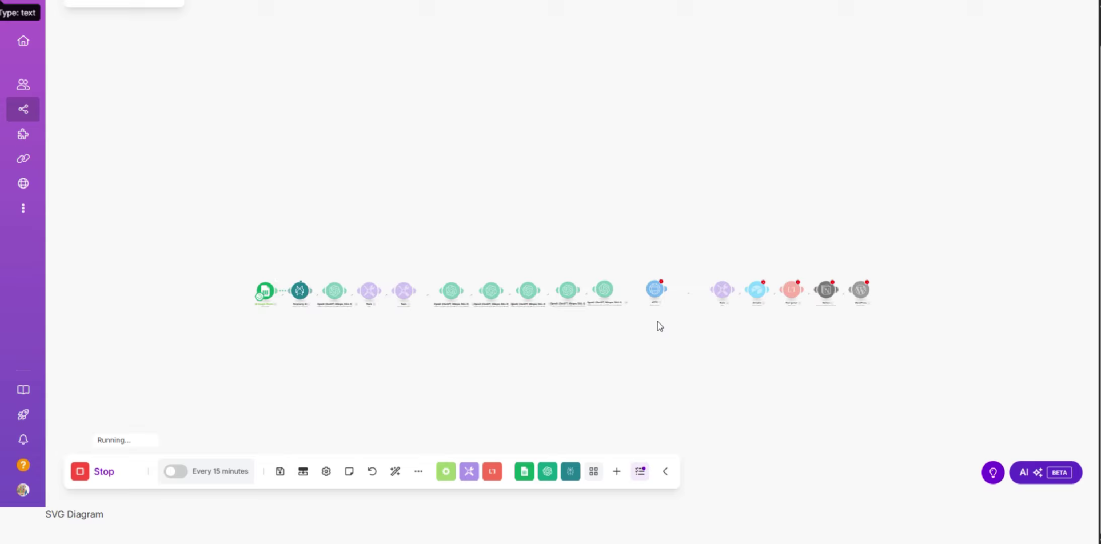
- Reopen the tag module's settings and insert "제목과" before "태그와" in the prompt's opening request
scroll(657, 322, up, 2)
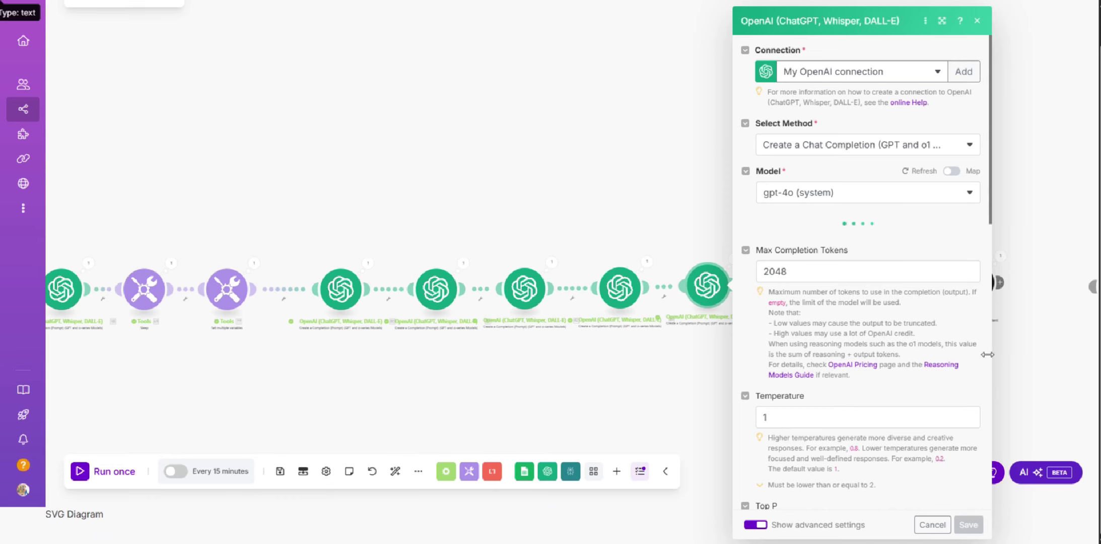
scroll(907, 277, down, 2)
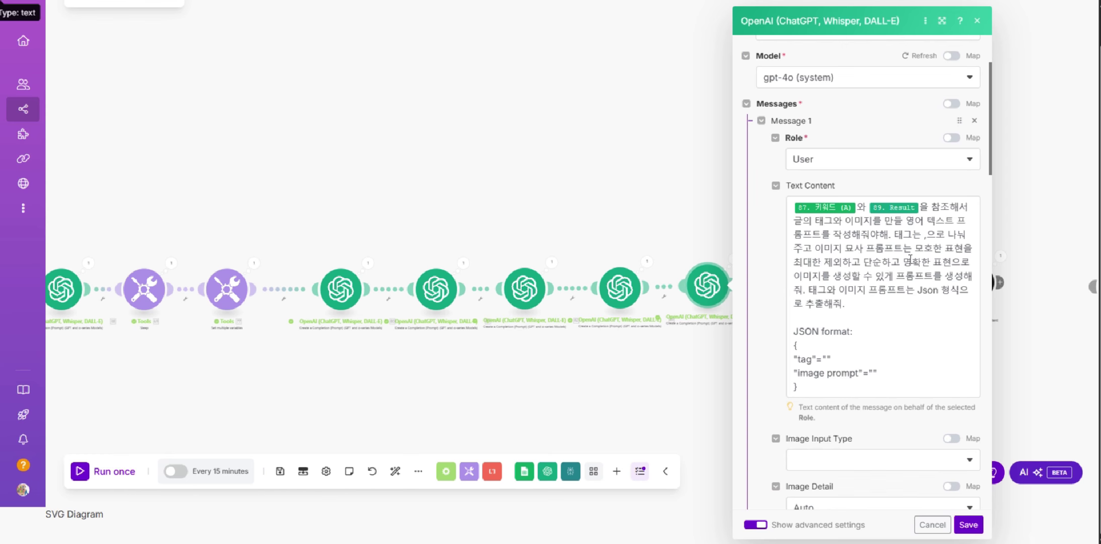
click(863, 222)
click(944, 302)
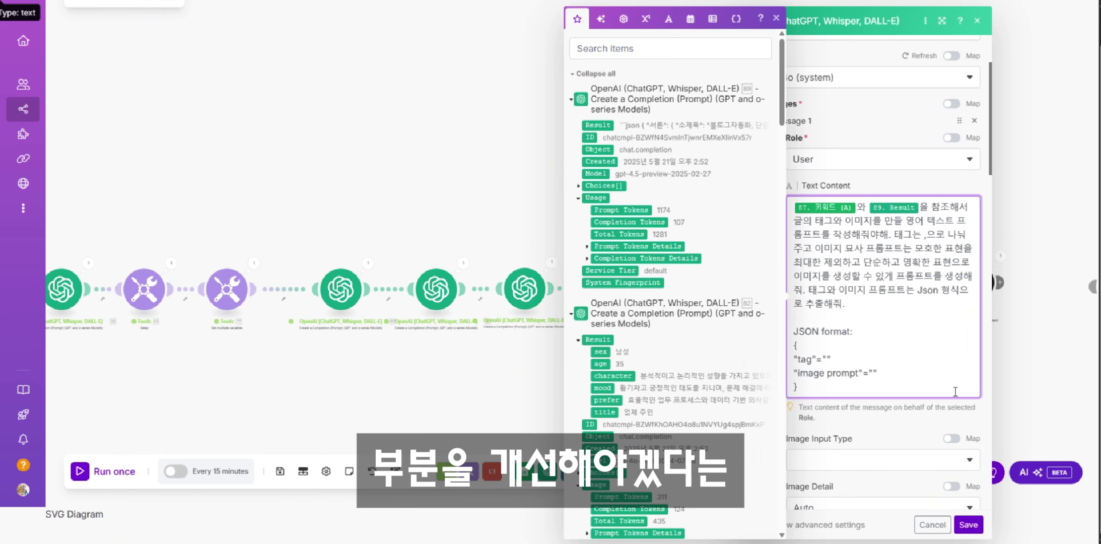
scroll(925, 356, down, 6)
scroll(924, 356, up, 9)
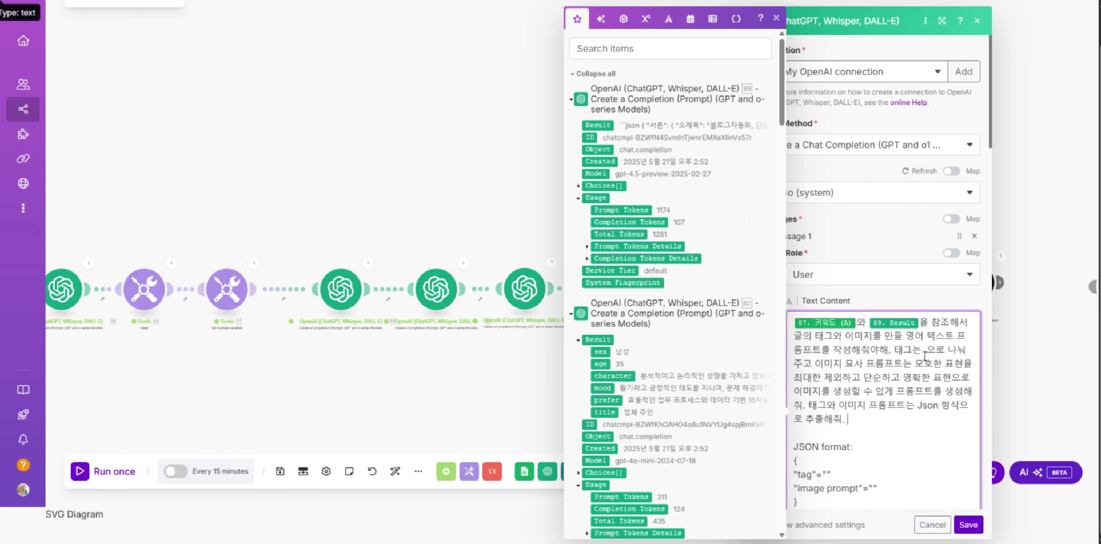
scroll(925, 356, down, 1)
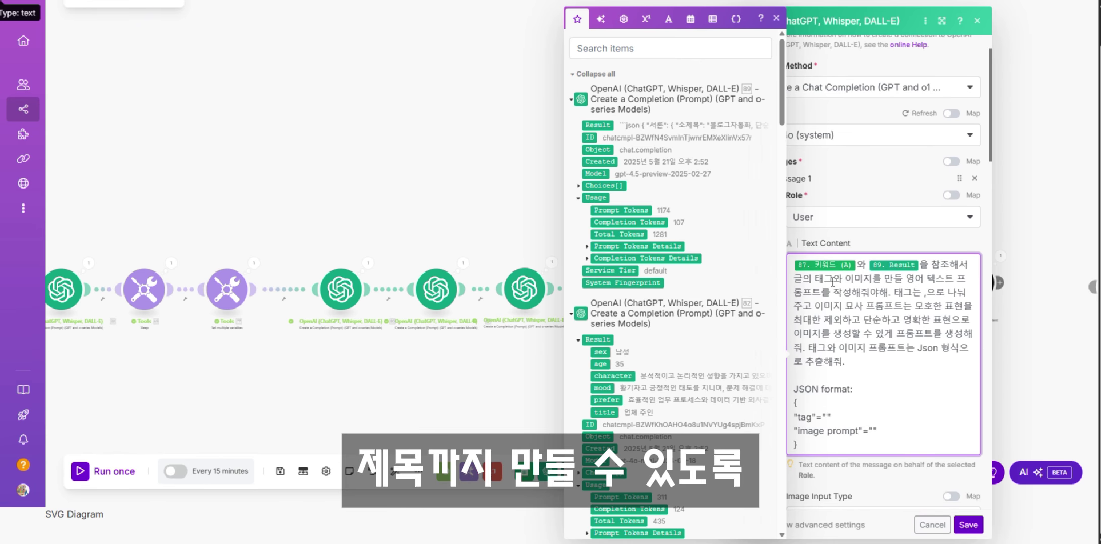
click(814, 277)
text(ㅈ목과)
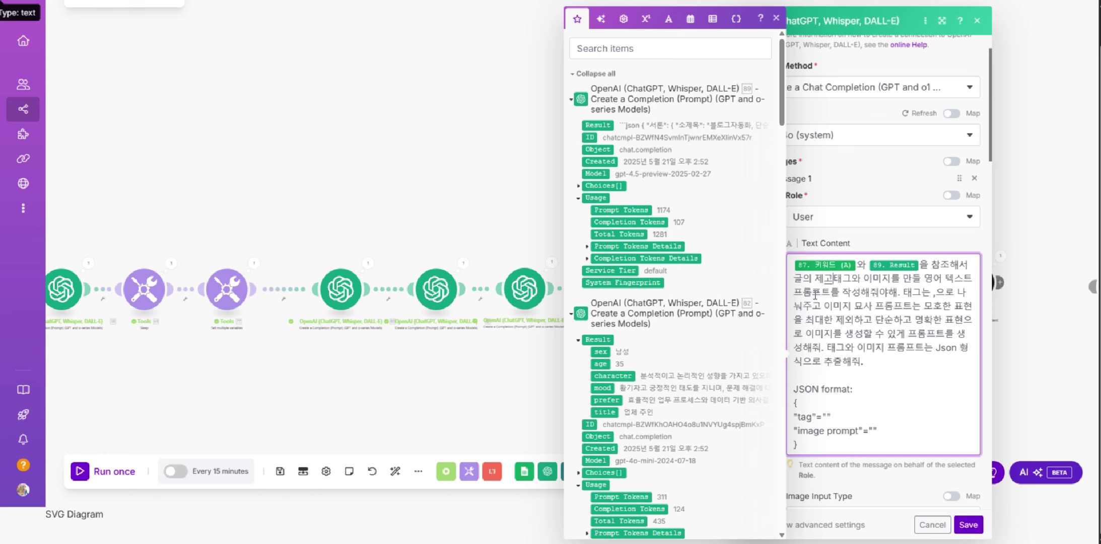
- Insert the title rule "제목은 키워드가 앞에 배치되고" before the tag instruction in the prompt
key(Right)
key(Right)
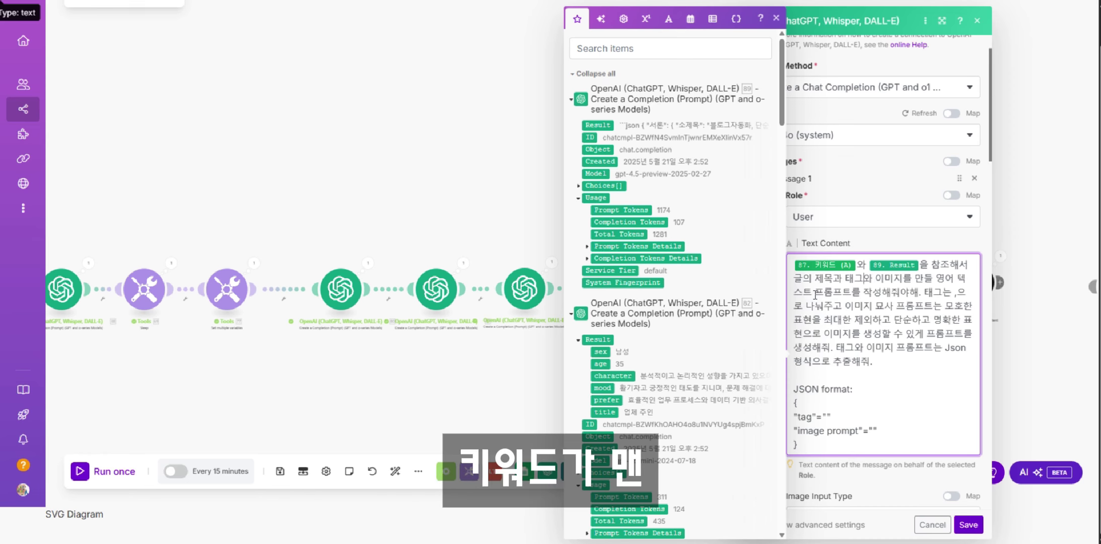
key(Delete)
text(으)
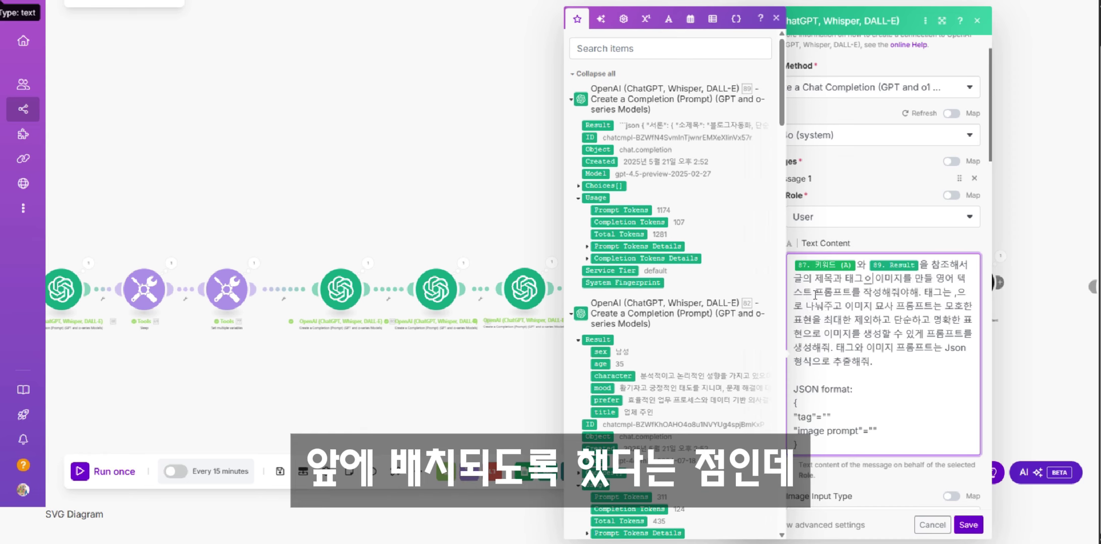
key(Right)
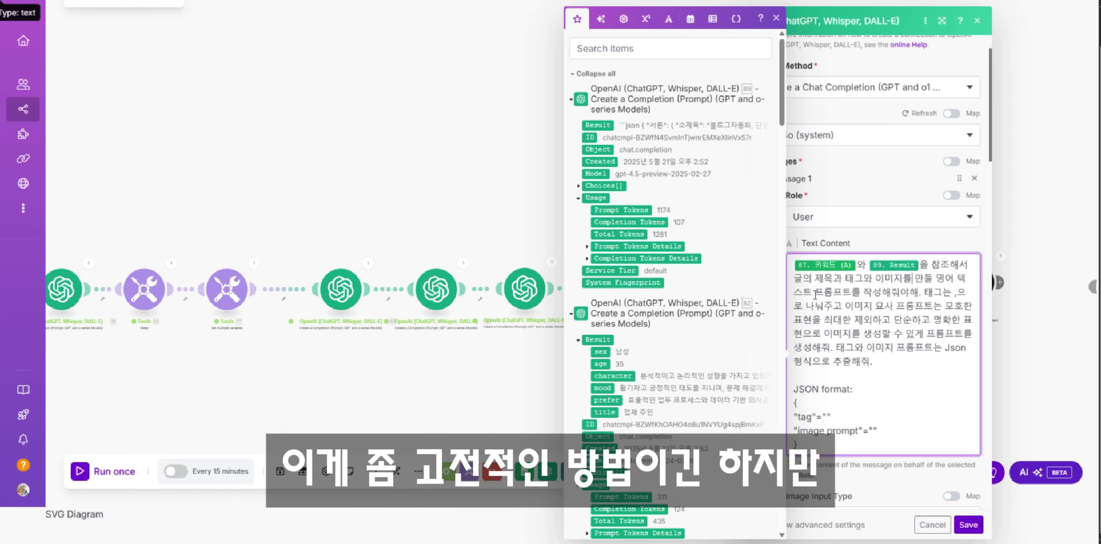
key(Right)
key(Right)
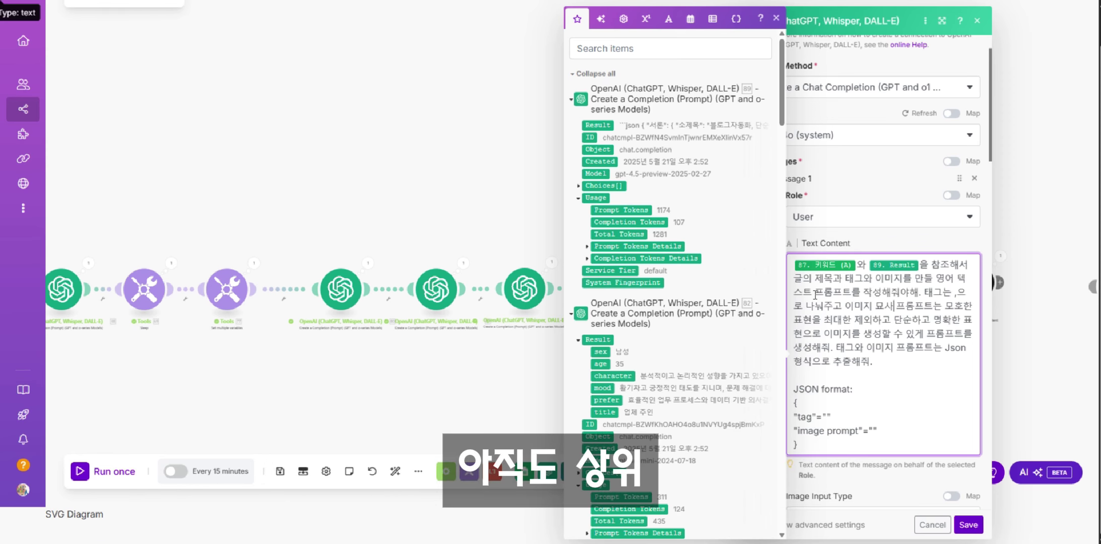
text(제목은 )
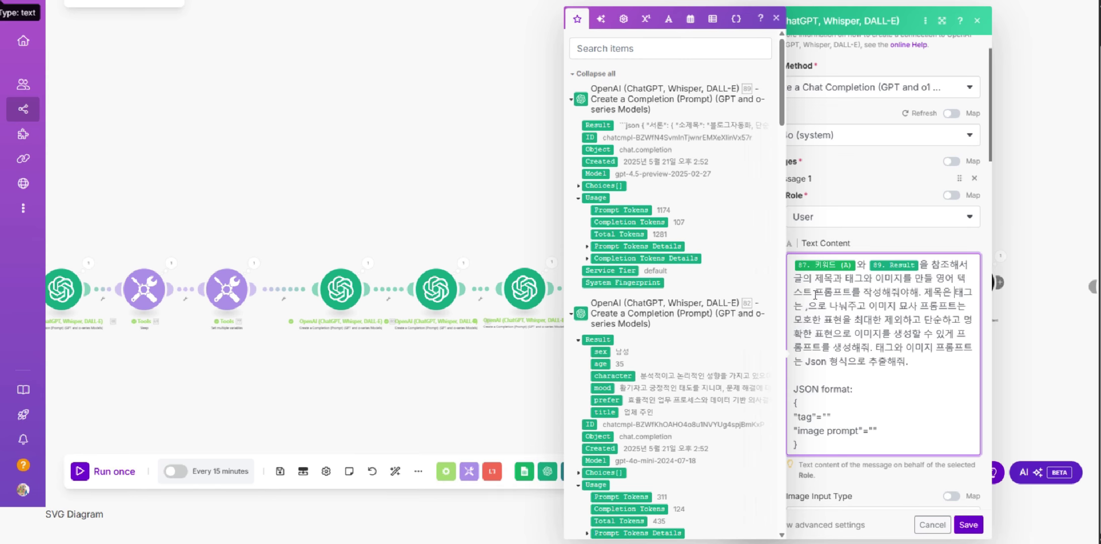
text(키워드가 아)
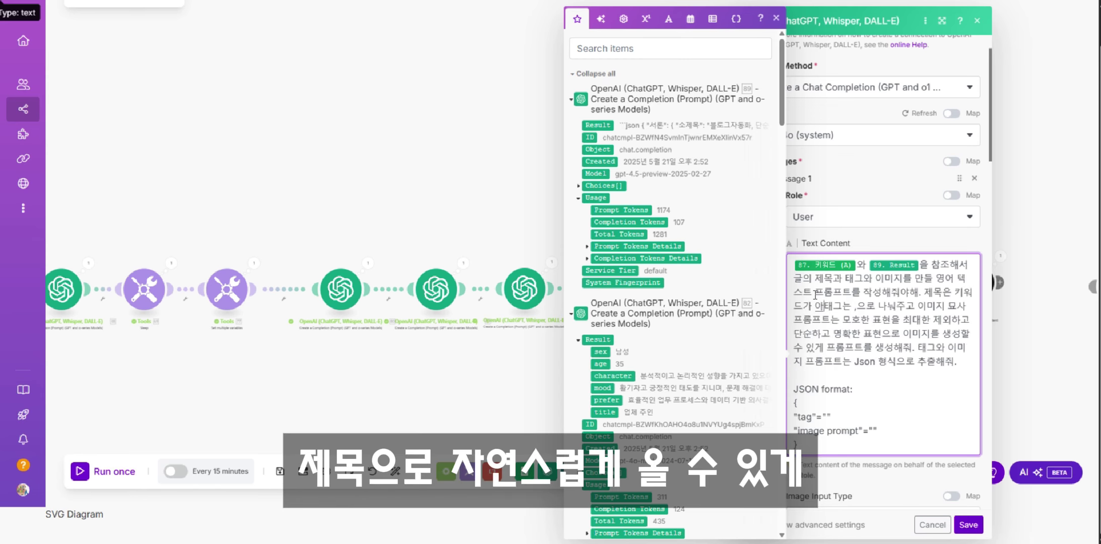
key(BackSpace)
key(BackSpace)
text(앞에 )
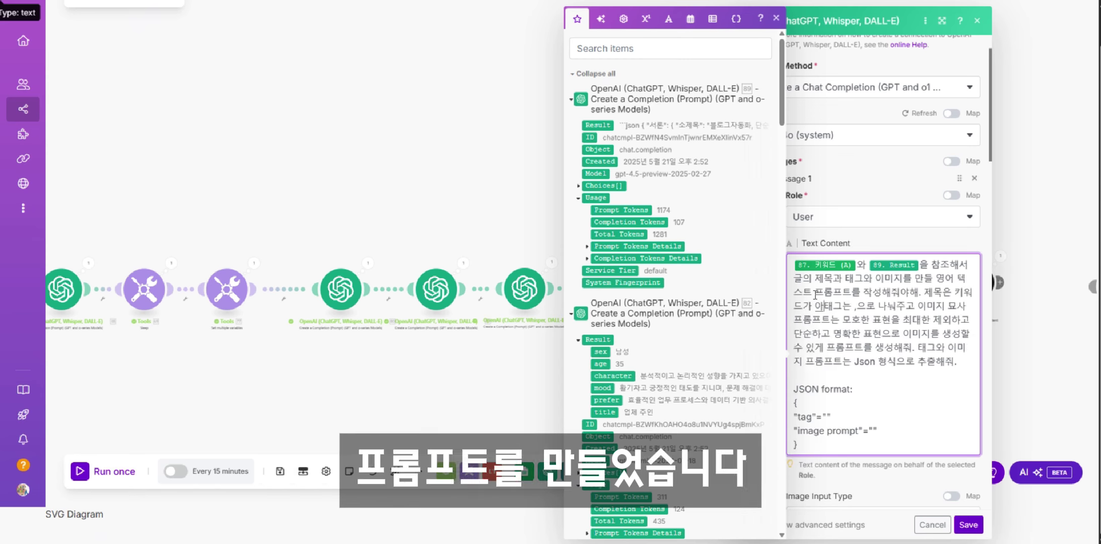
text(배치되고)
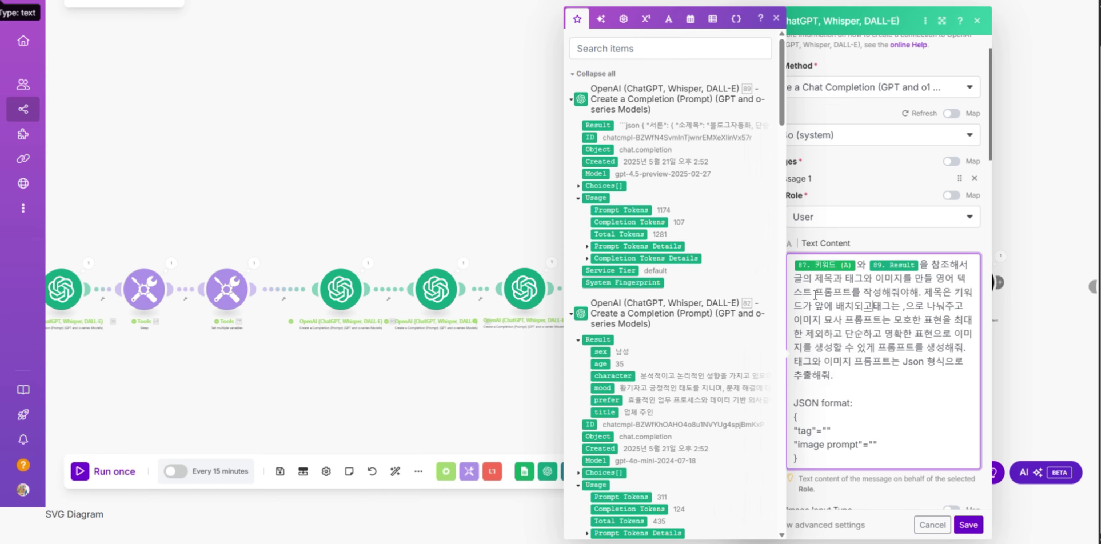
- Continue the title rule in the prompt with "그 뒤에 선택한 상황이 올 수있게 글을 자연스럽게 다듬어 제목으로 만들어주고" before the tag instruction
text( 그 뒤에 상하)
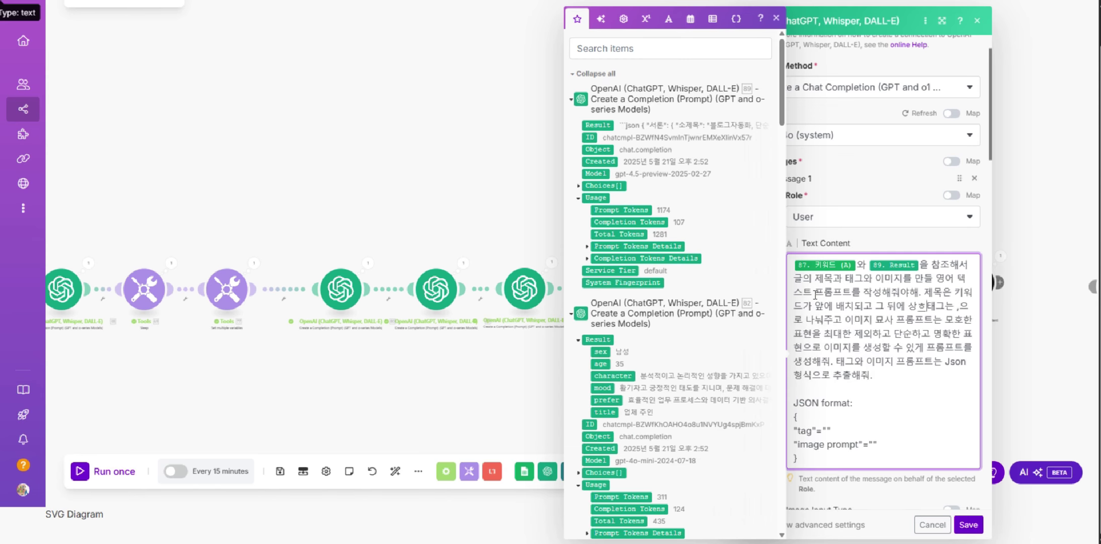
key(BackSpace)
text(택한 상황으)
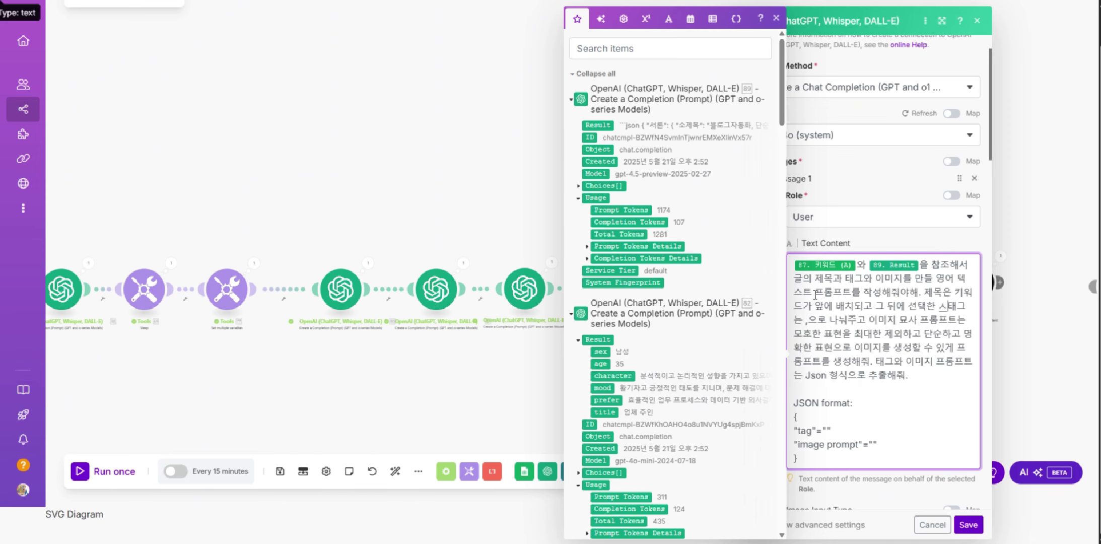
key(BackSpace)
text(이 올 수있게 )
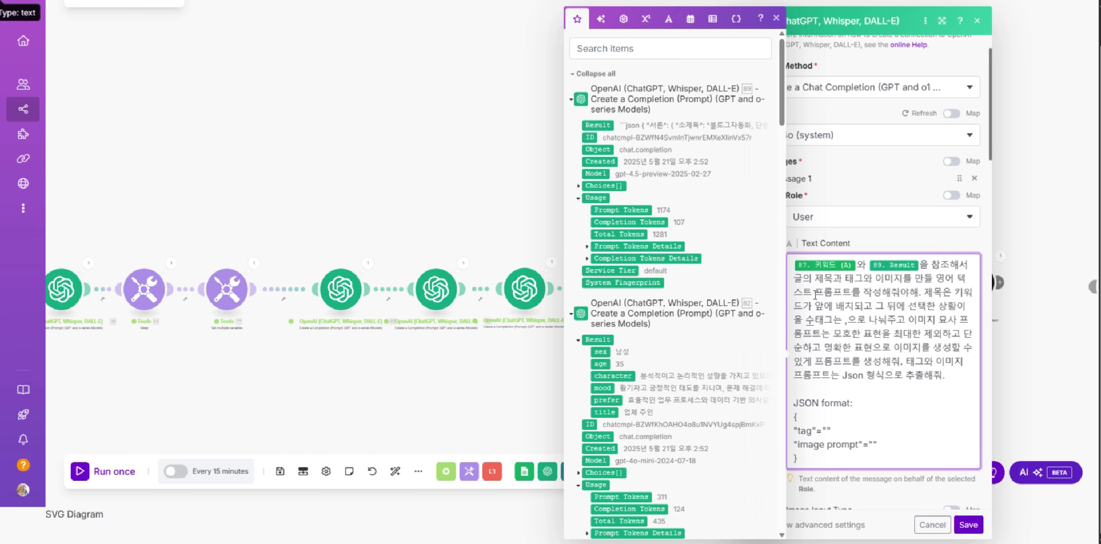
text(글을 자연스럽ㄱ)
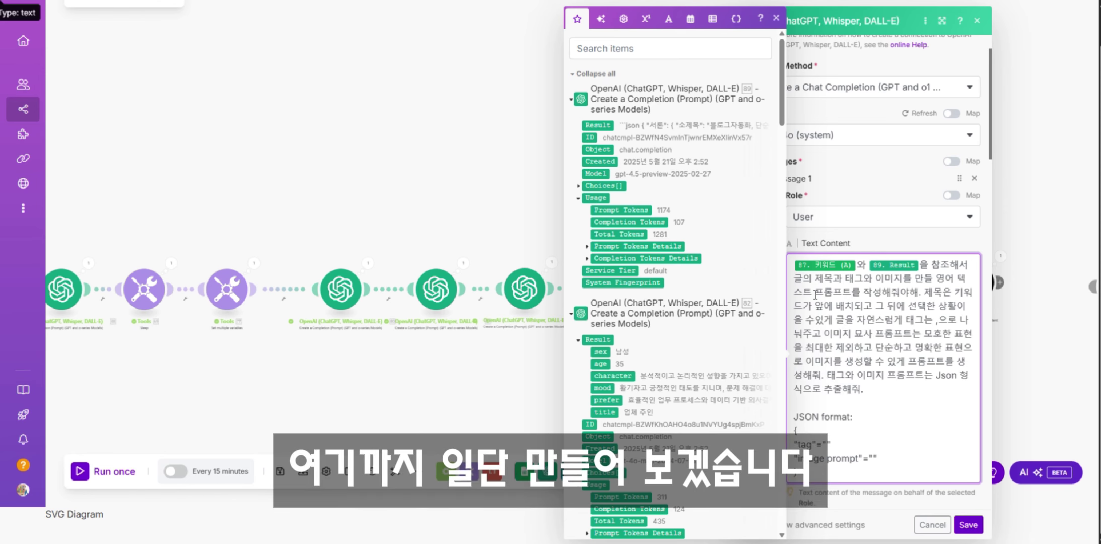
text(다듬)
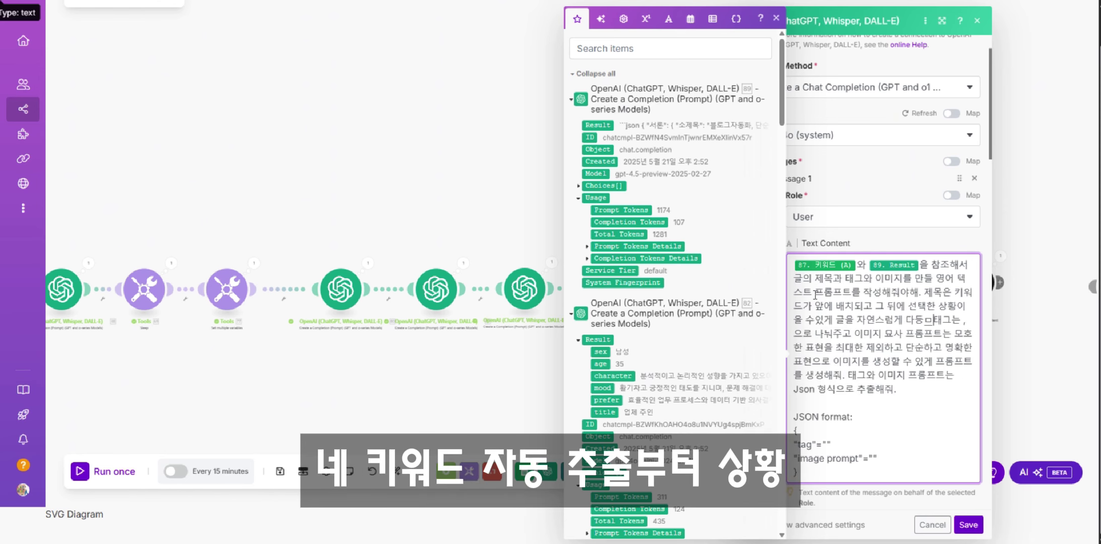
text(어 제목)
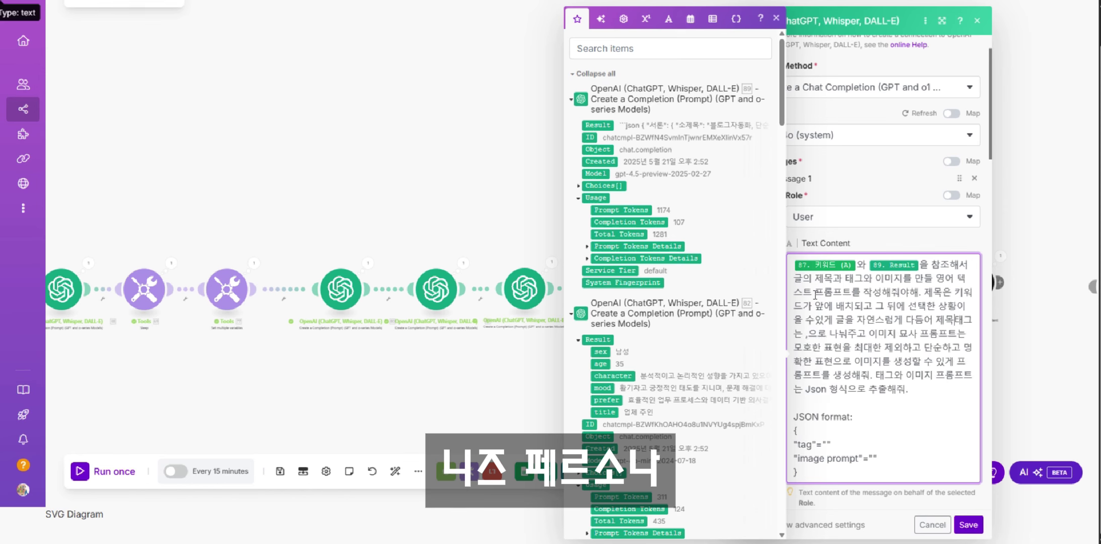
text(으로 만들)
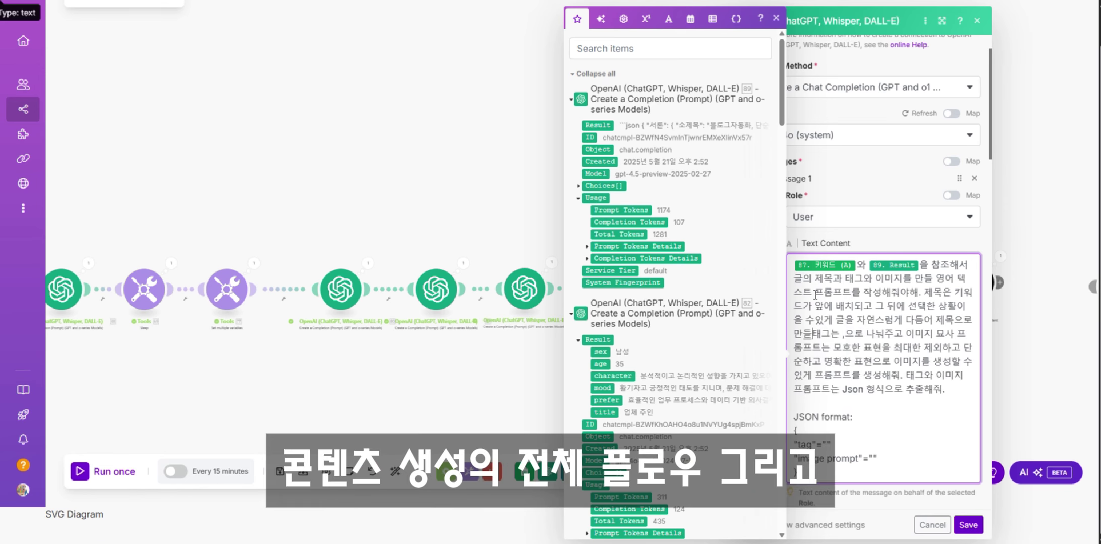
text(어주고)
- Replace the plain word "키워드" in the title rule with the 키워드 (A) variable from the Google Sheets module
key(Up)
key(Up)
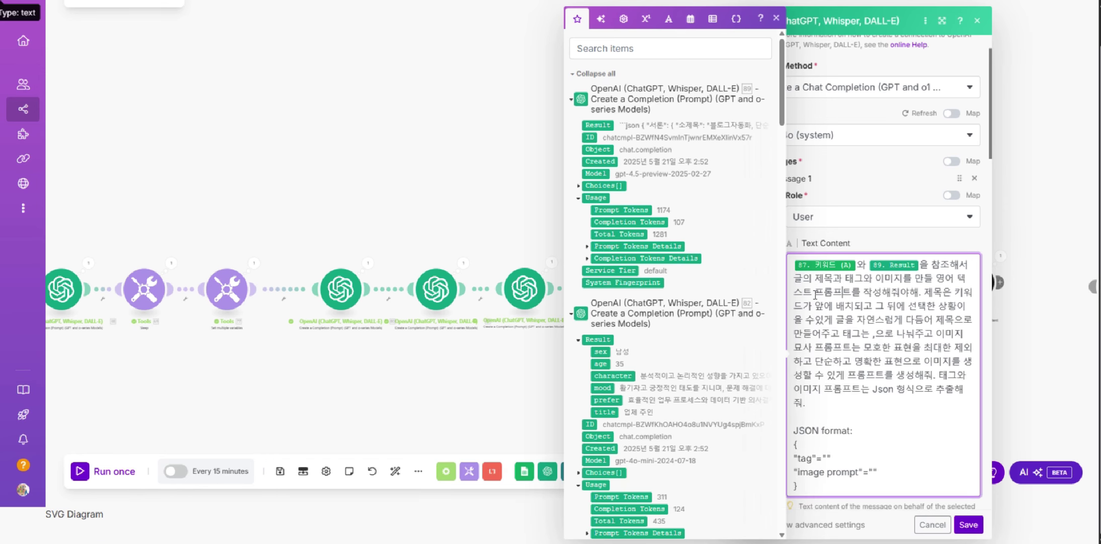
key(Right)
key(Right)
key(Right)
key(Delete)
key(Delete)
key(Delete)
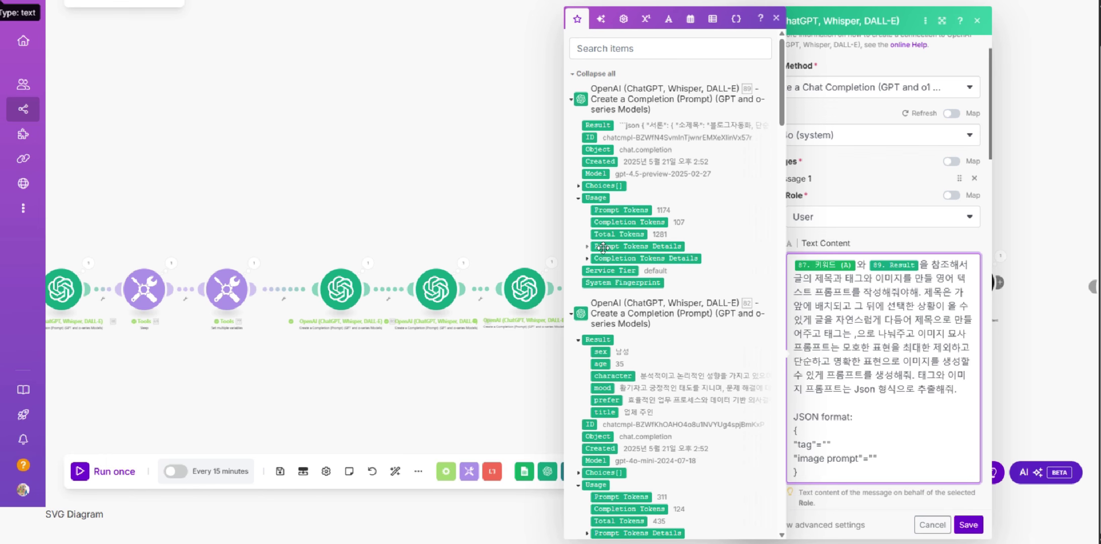
scroll(602, 246, down, 15)
click(628, 301)
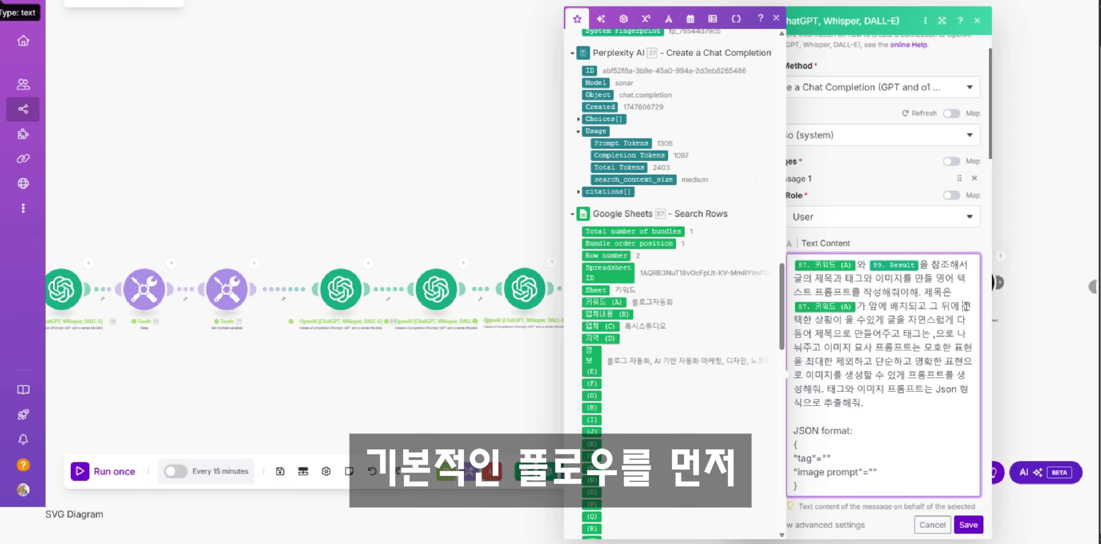
- Replace the plain words "선택한 상황" in the title rule with the 선택한 상황 result variable from OpenAI module 81
key(Delete)
key(Delete)
key(Delete)
key(Delete)
key(Delete)
key(Delete)
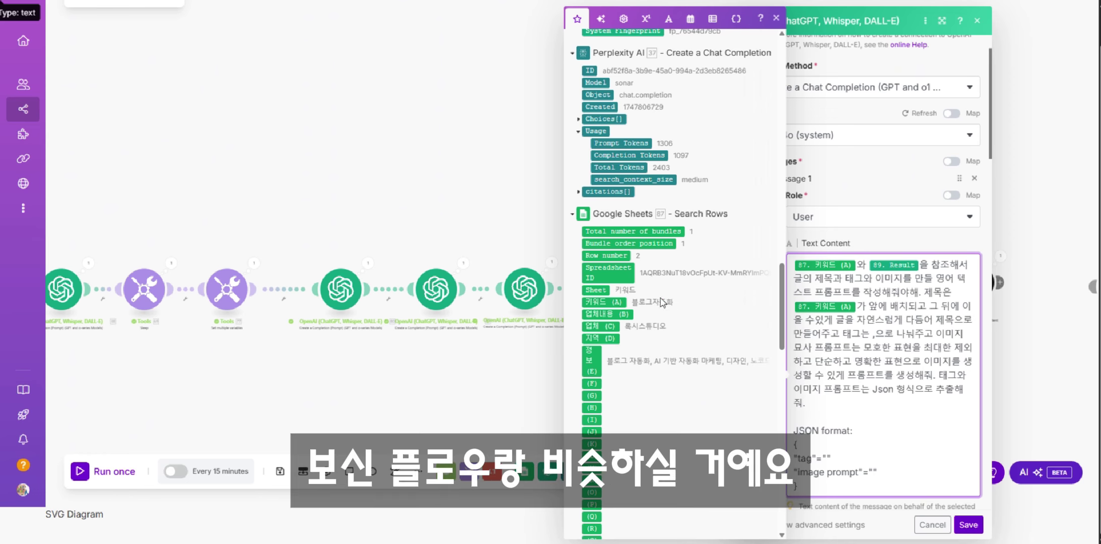
scroll(662, 302, up, 10)
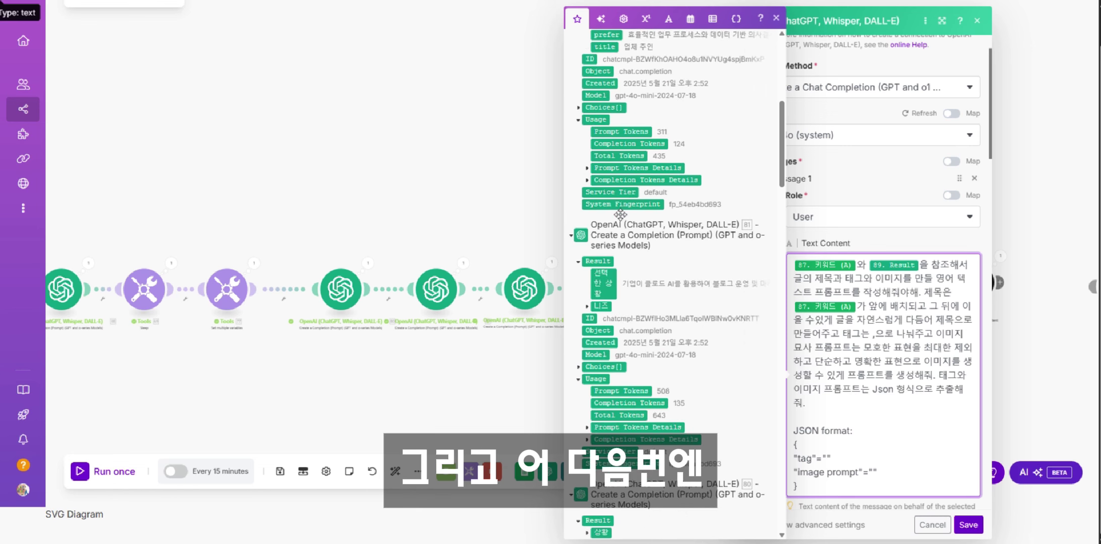
click(603, 297)
- Add a "title"= entry below "image prompt" in the prompt's JSON format and return to the scenario's module chain
scroll(914, 326, down, 1)
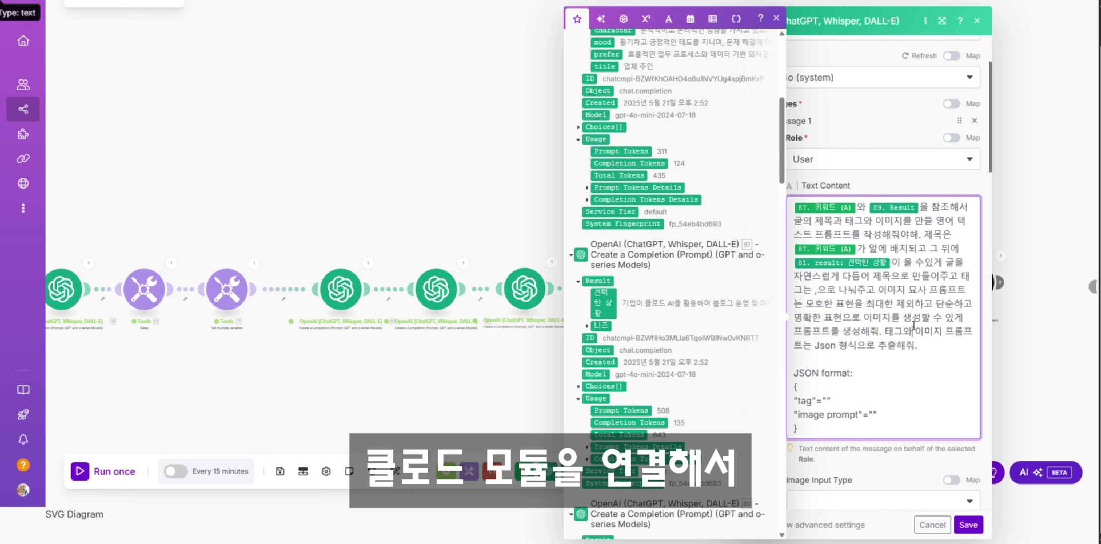
scroll(913, 326, down, 3)
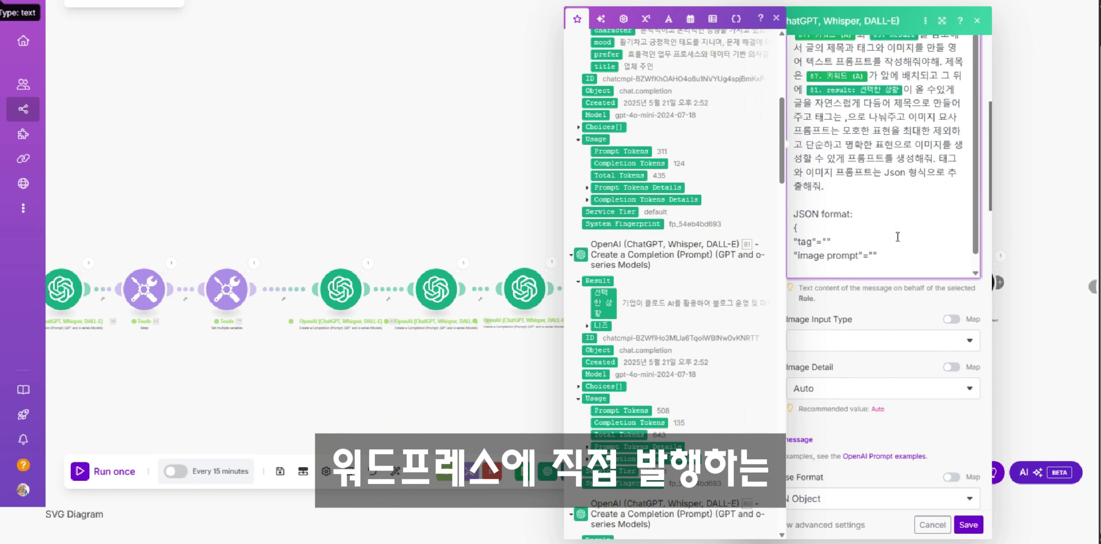
text(")
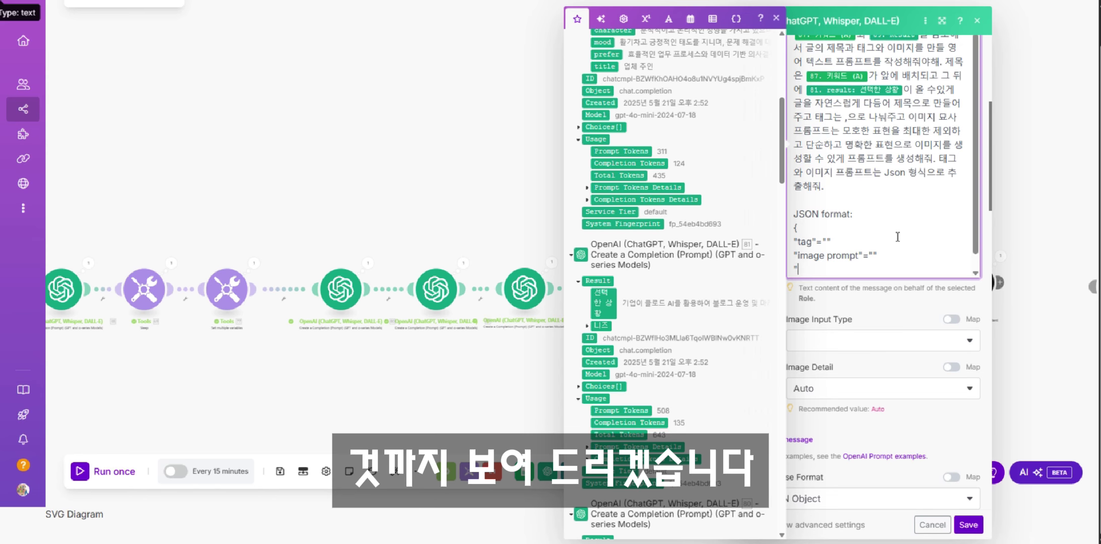
text(ㅅite)
key(BackSpace)
text(le"=)
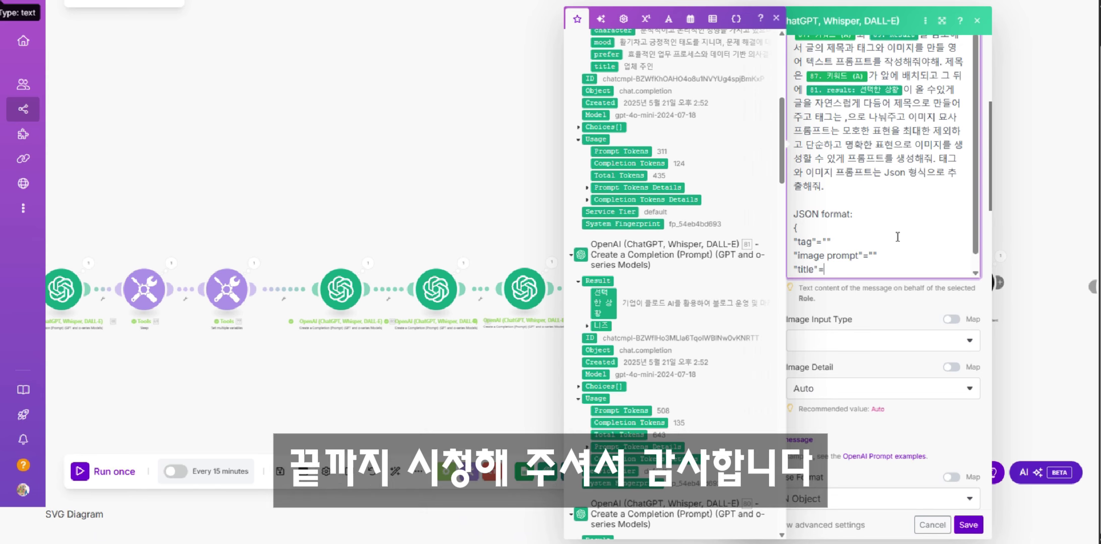
key(Return)
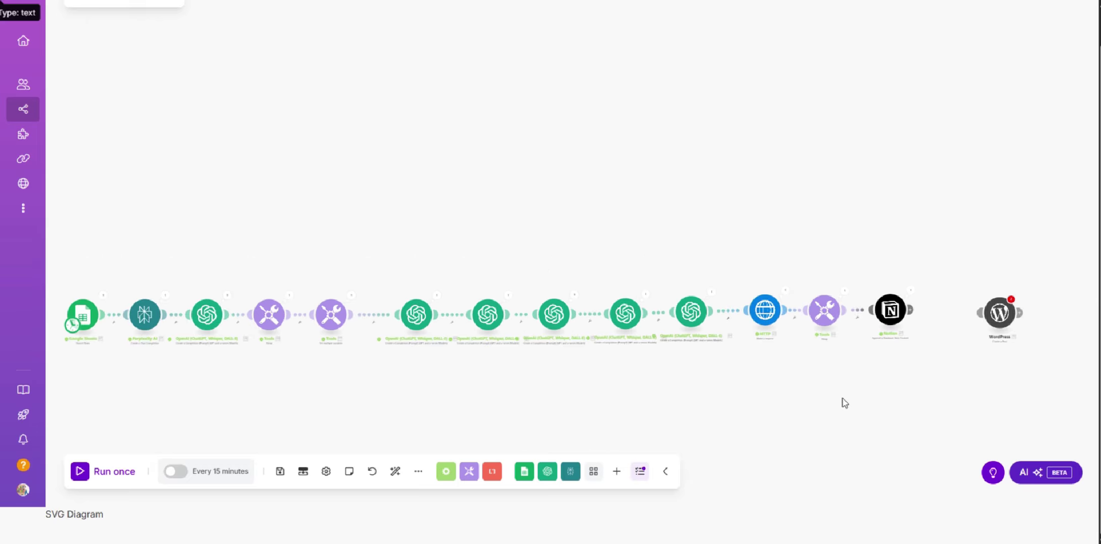
scroll(836, 385, right, 1)
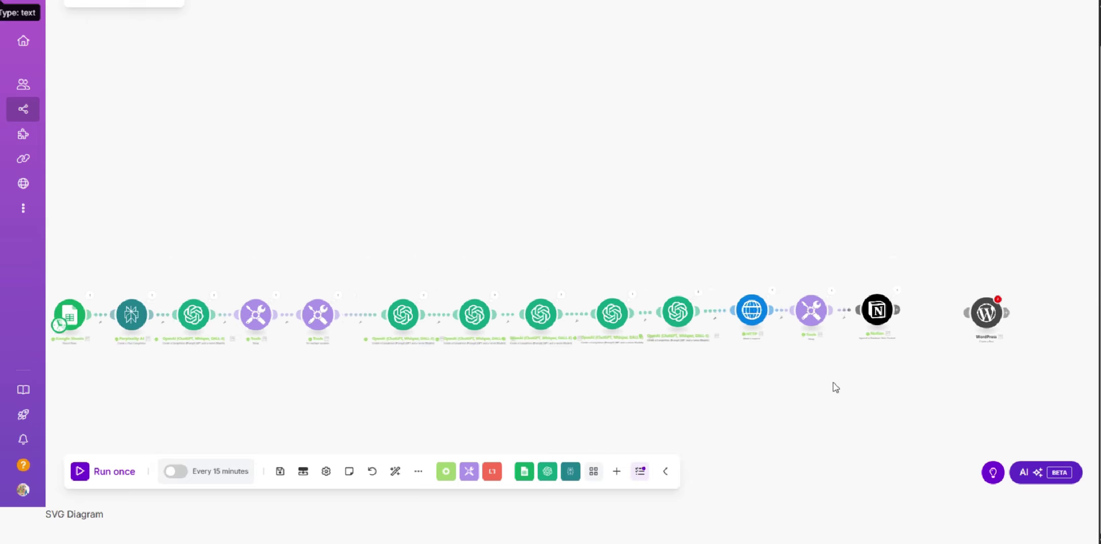